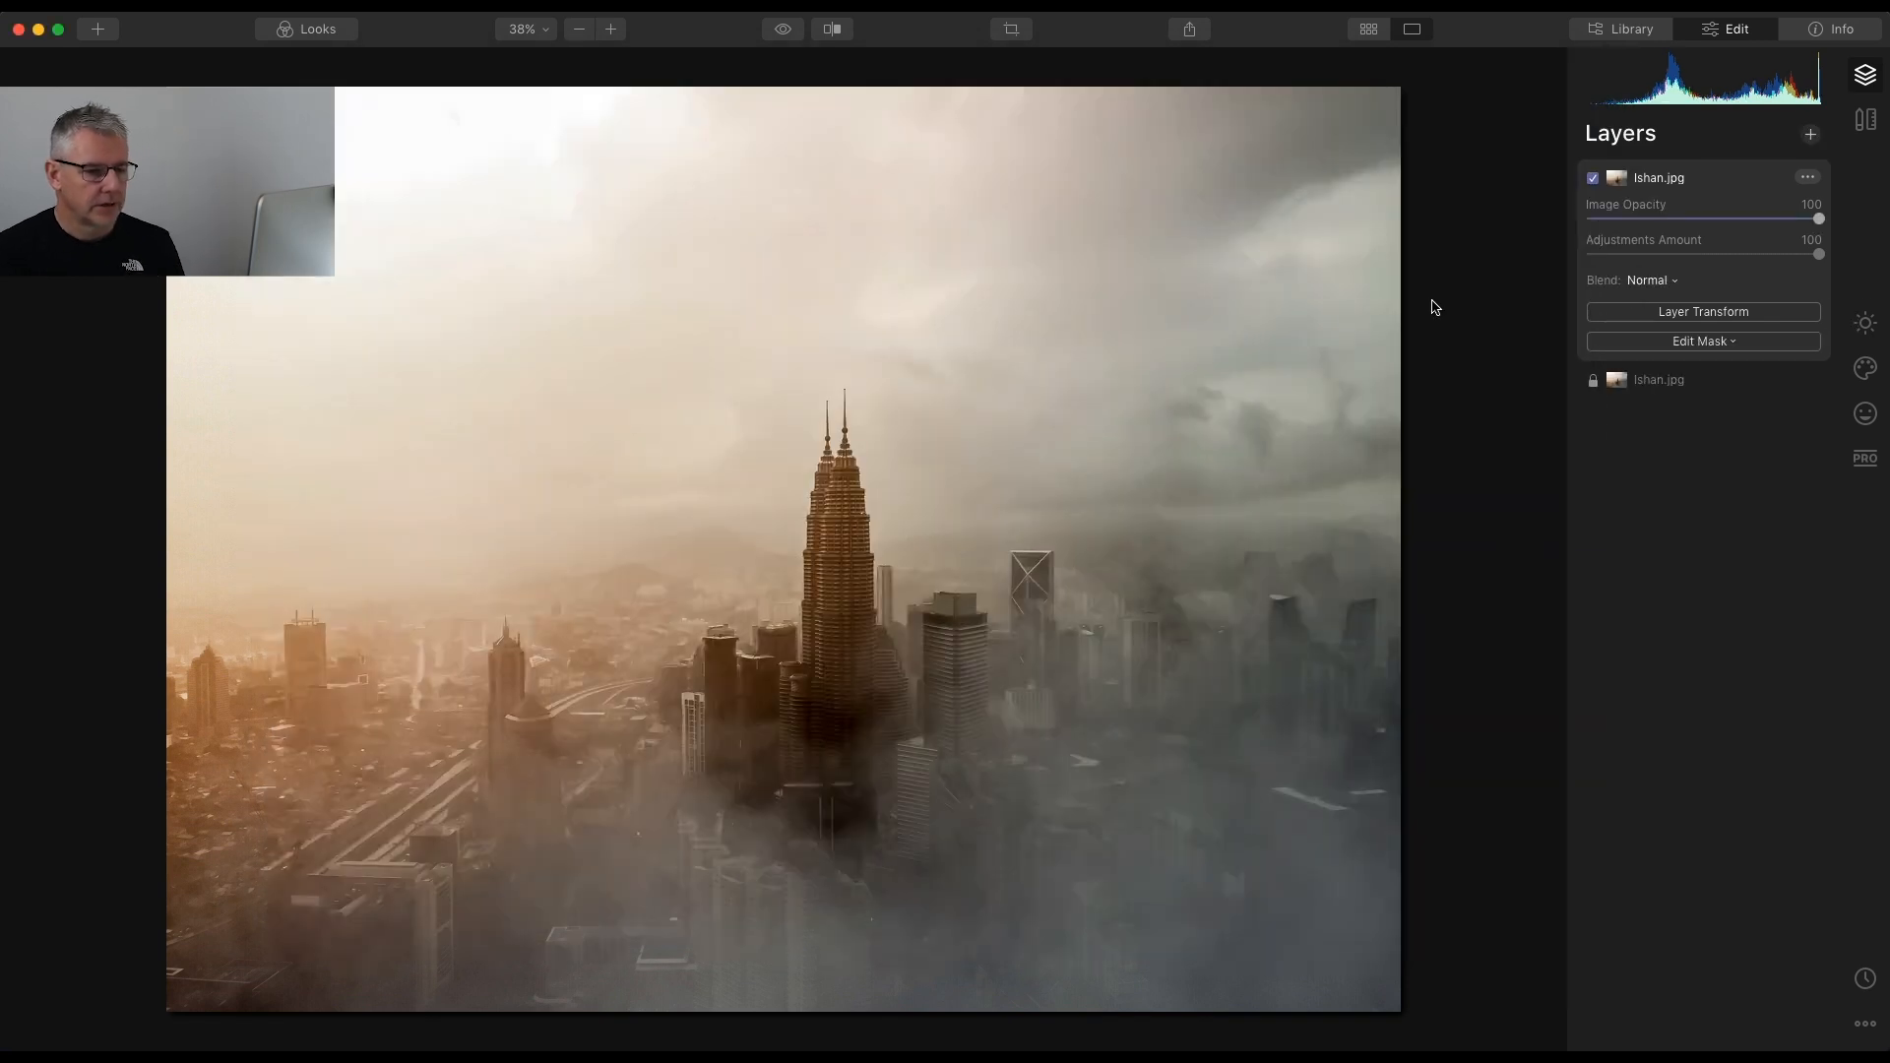
Transform the top Ishan.jpg layer to 1985 by 1326, rotated -180°, and place it over the image's upper-left area
click(1717, 315)
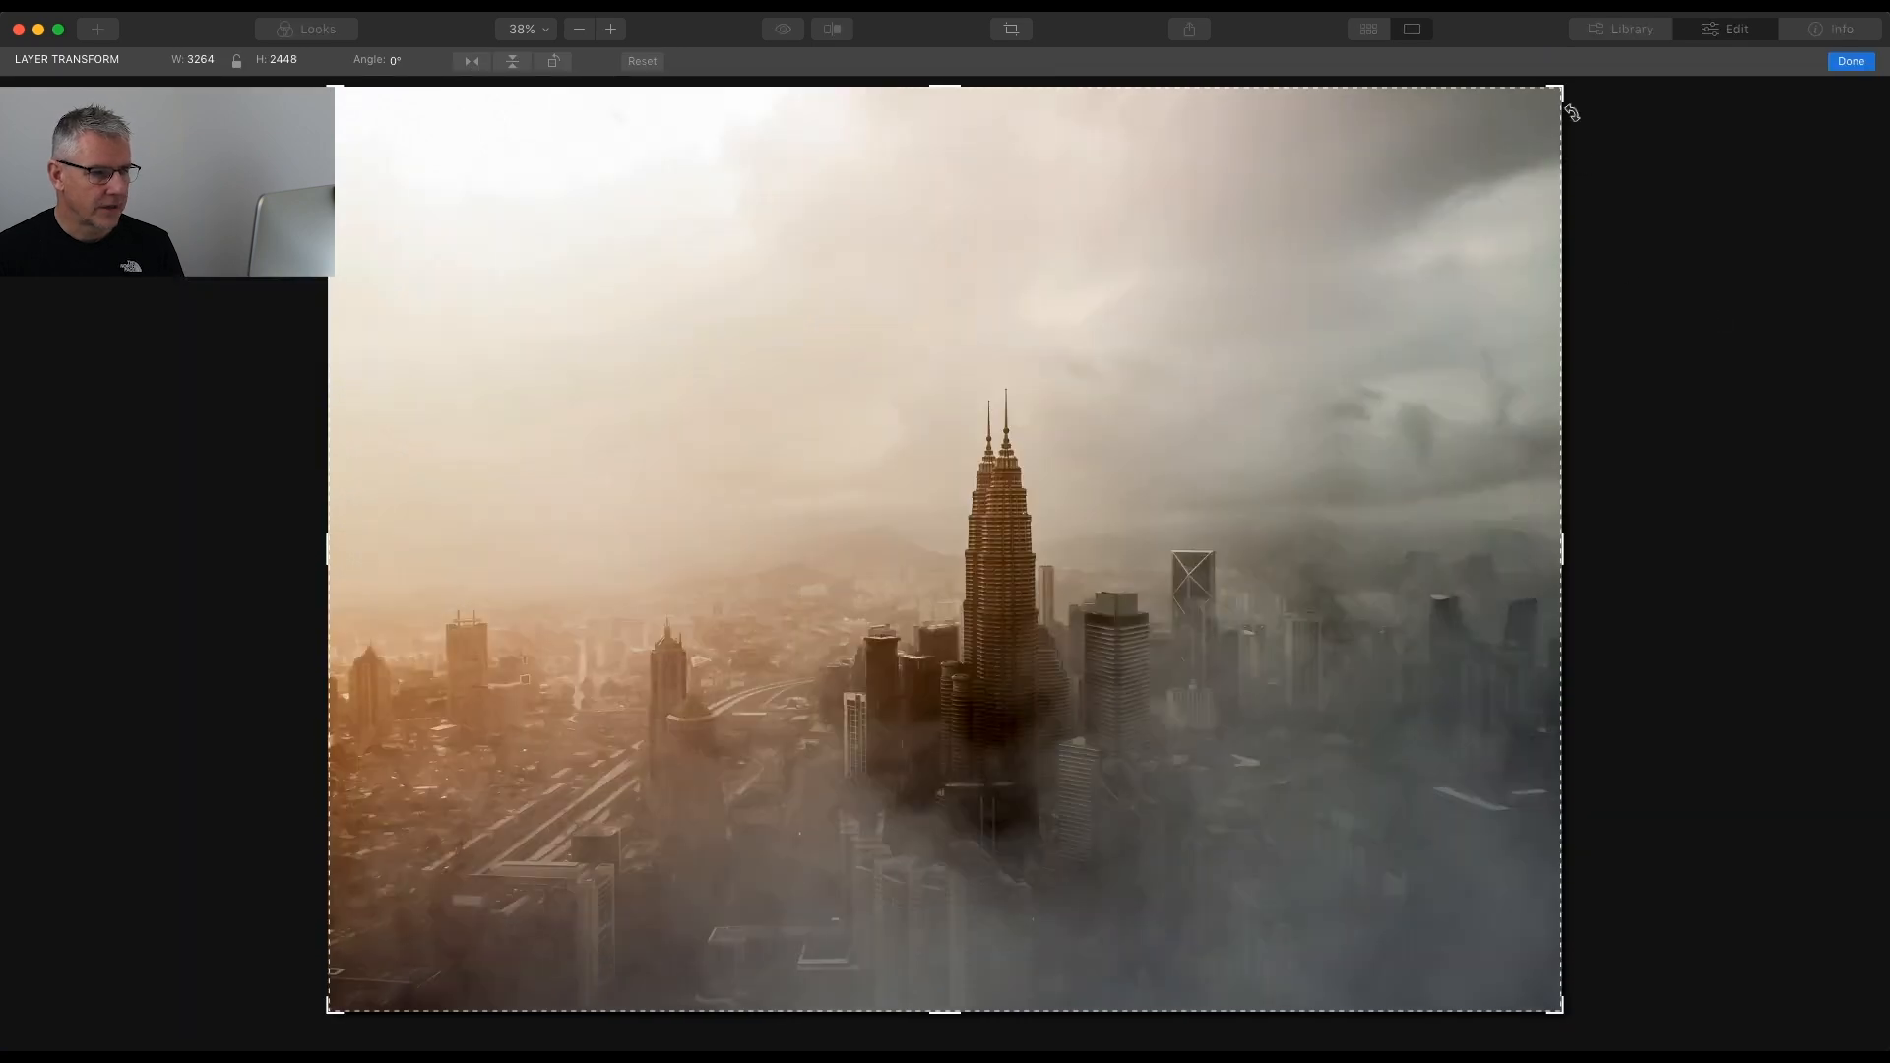
drag(1557, 89, 500, 895)
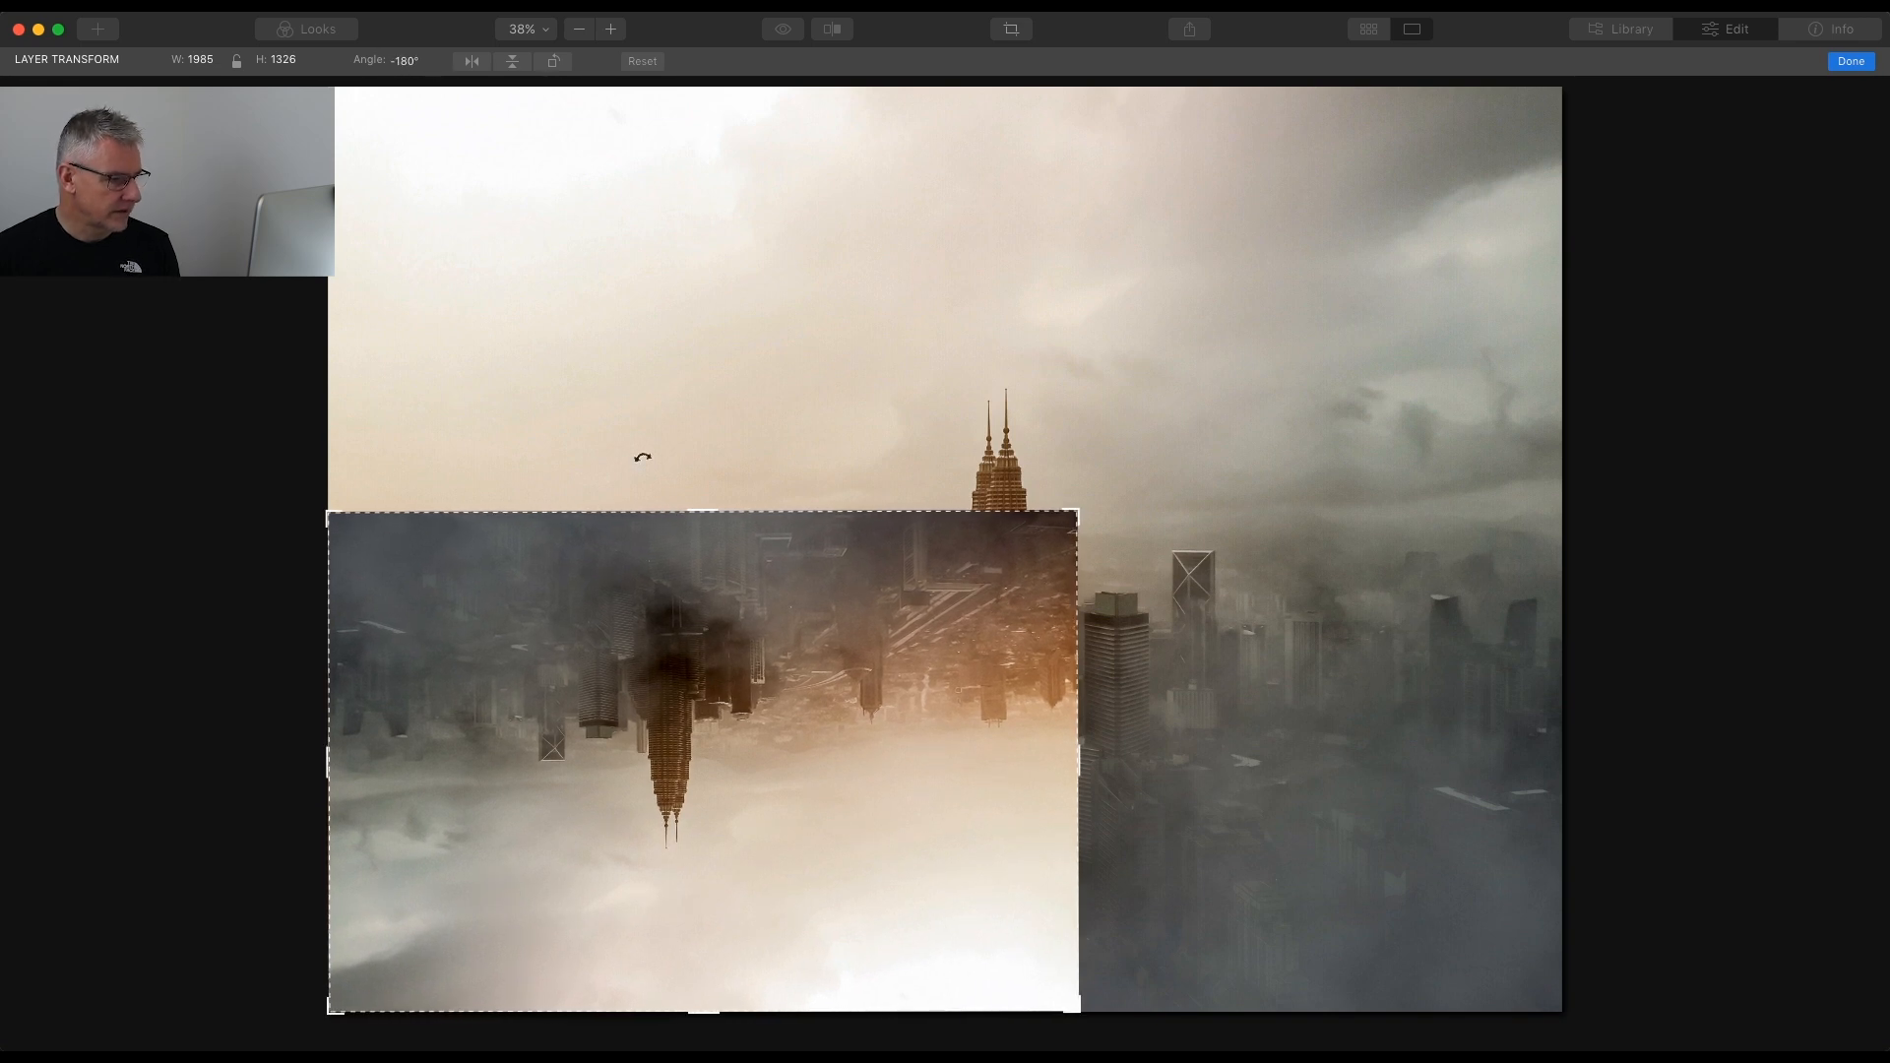
drag(717, 624, 688, 179)
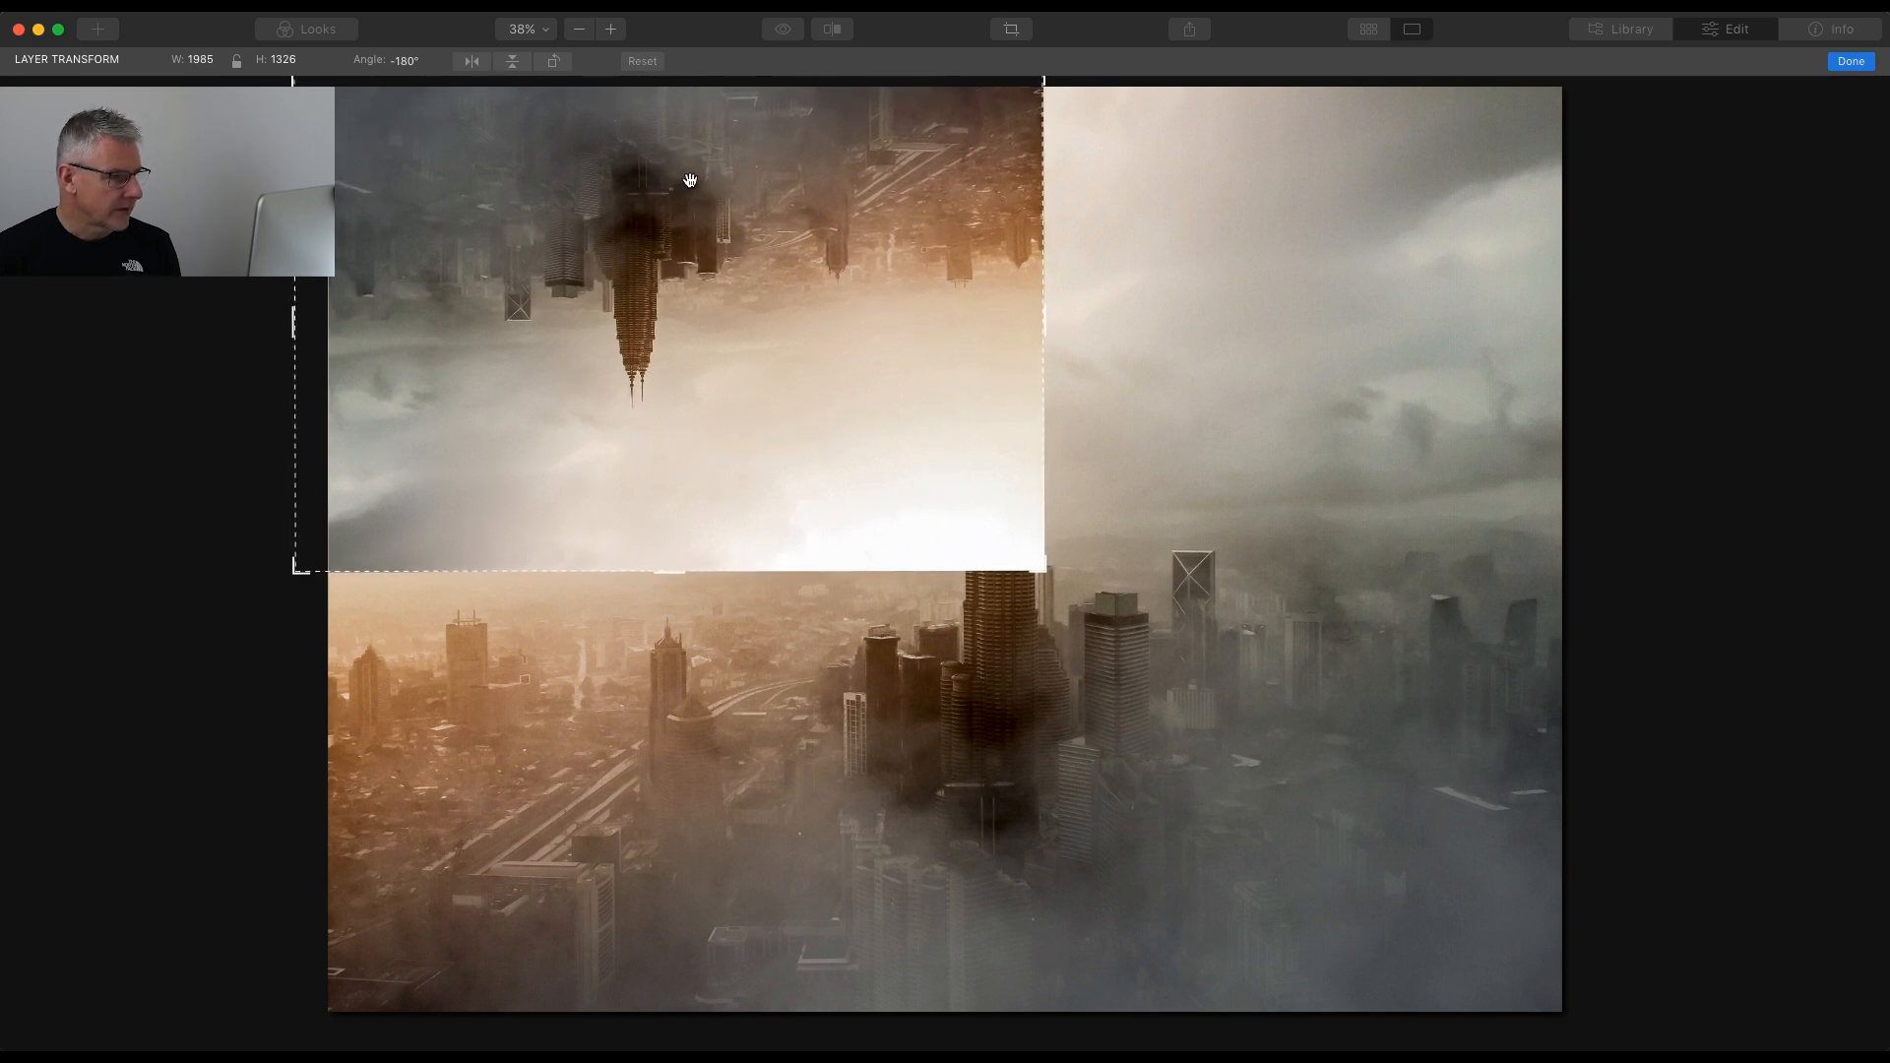
click(1861, 63)
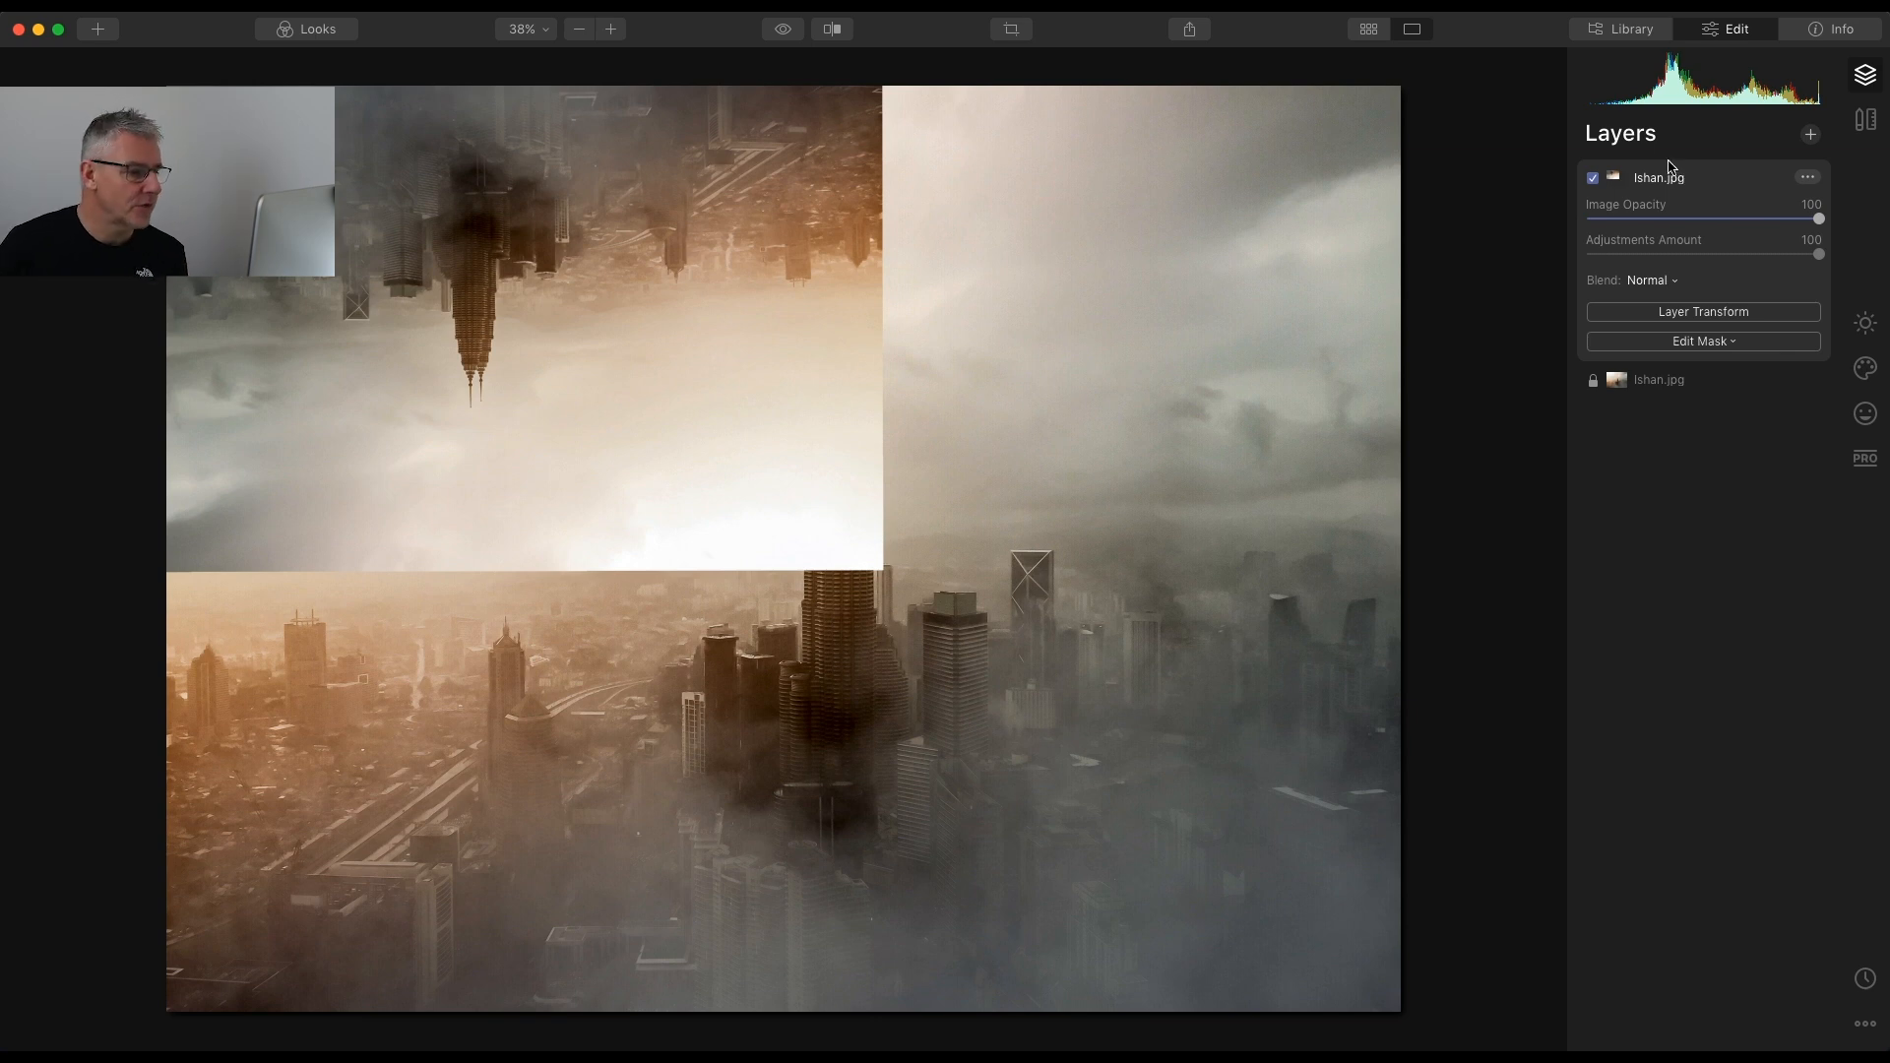
Rotate and flip the whole image so the main skyline hangs upside down and the small skyline stands upright at the lower left
click(1014, 37)
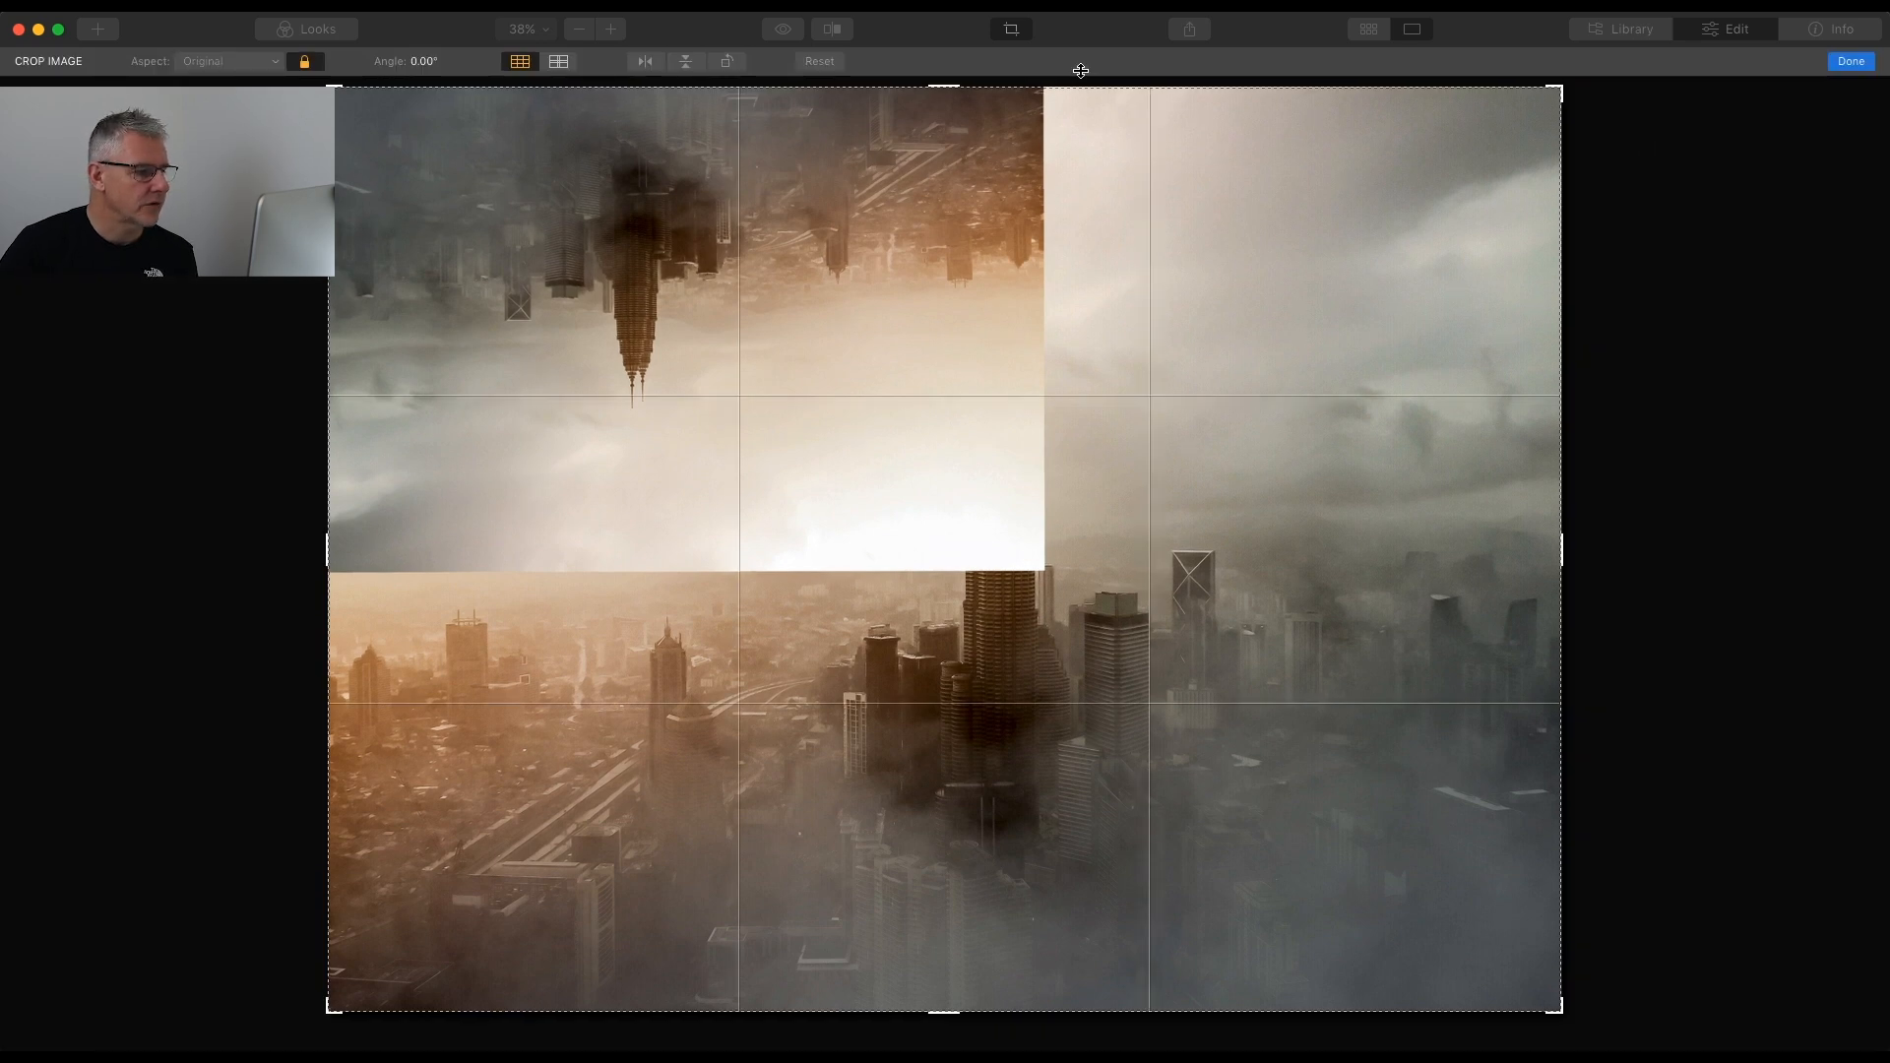
click(727, 62)
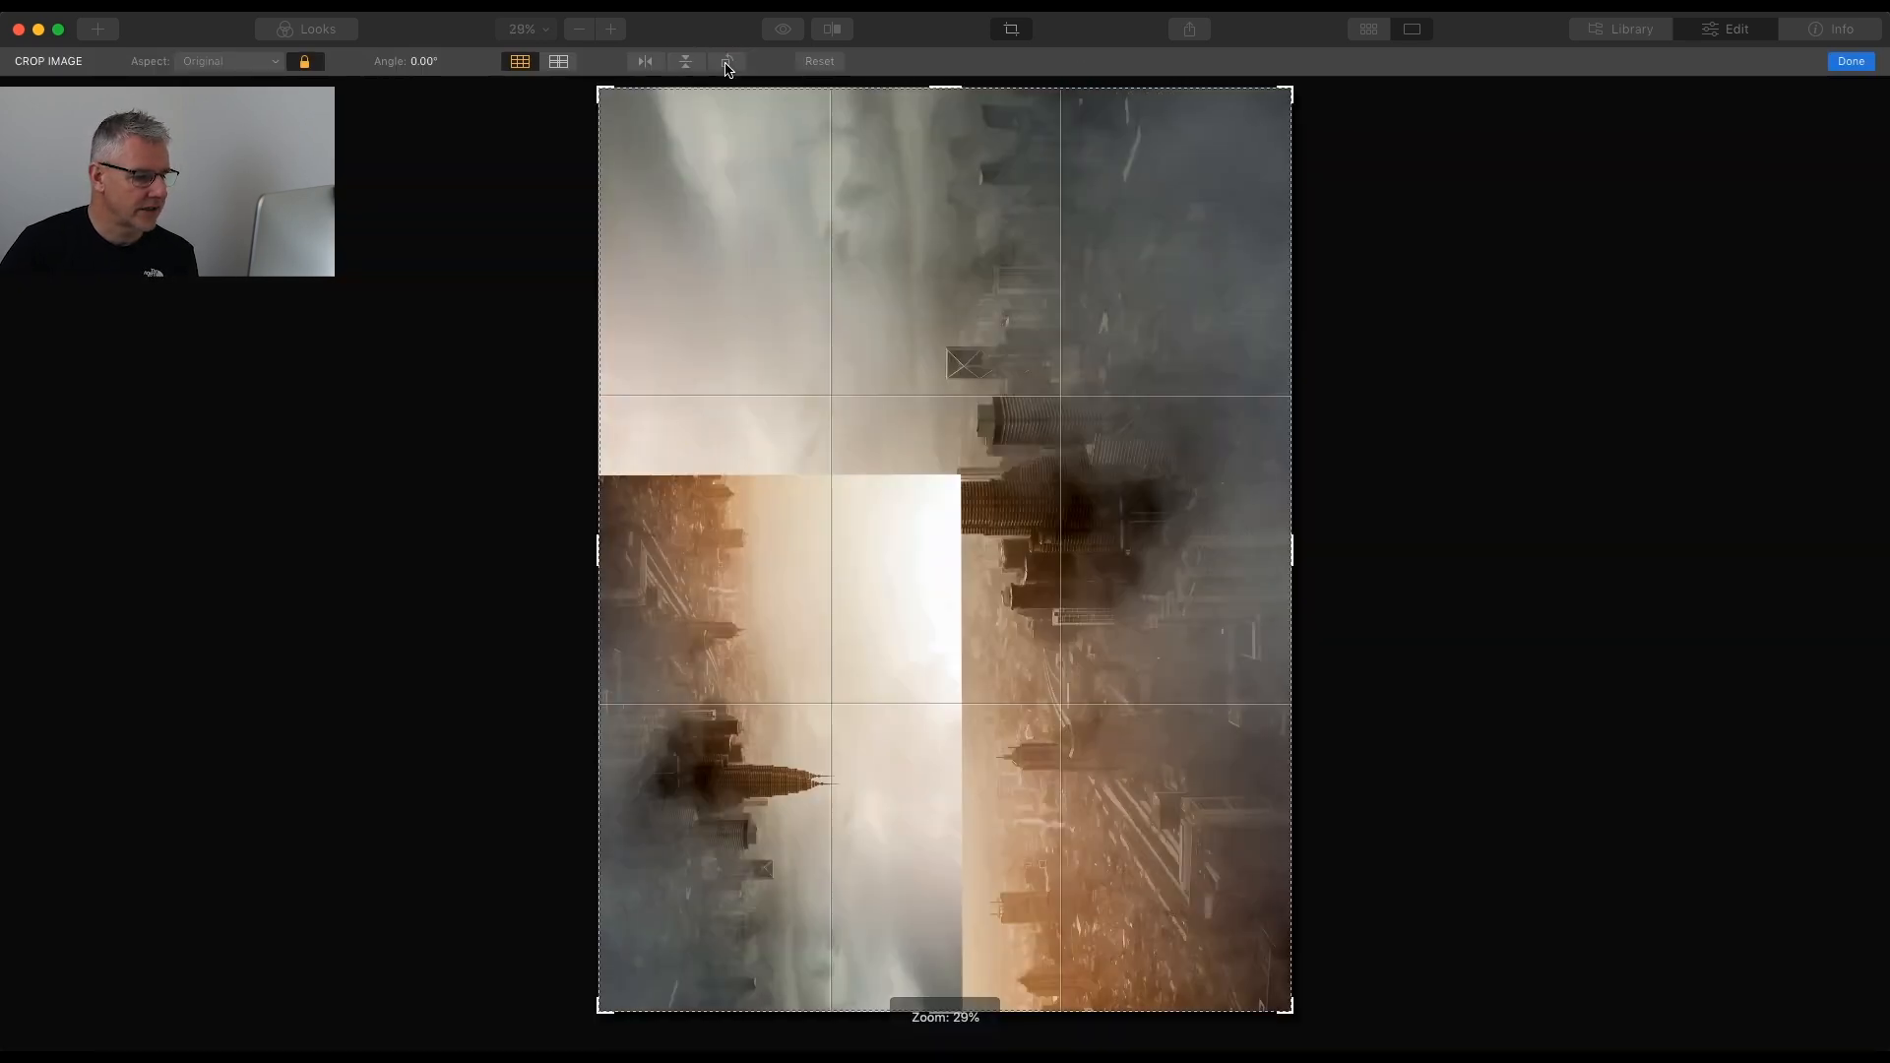
click(646, 62)
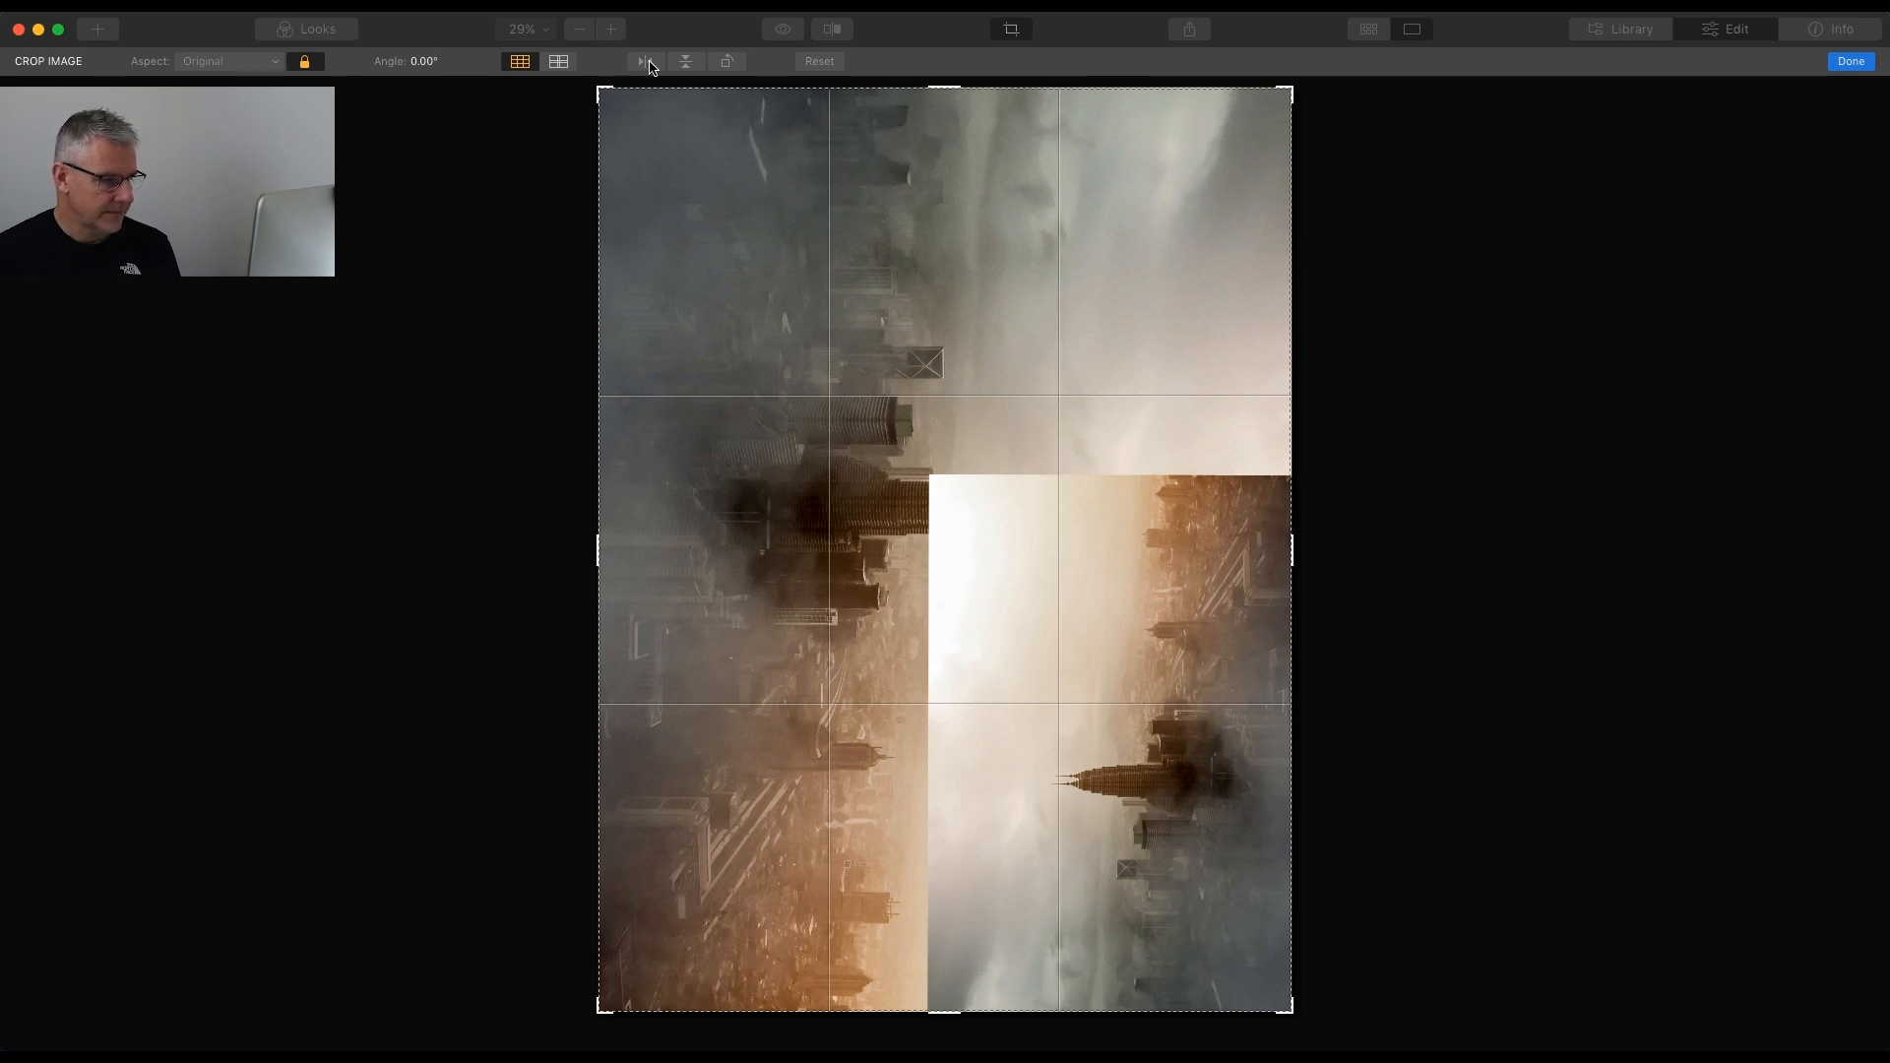
click(729, 63)
click(729, 63)
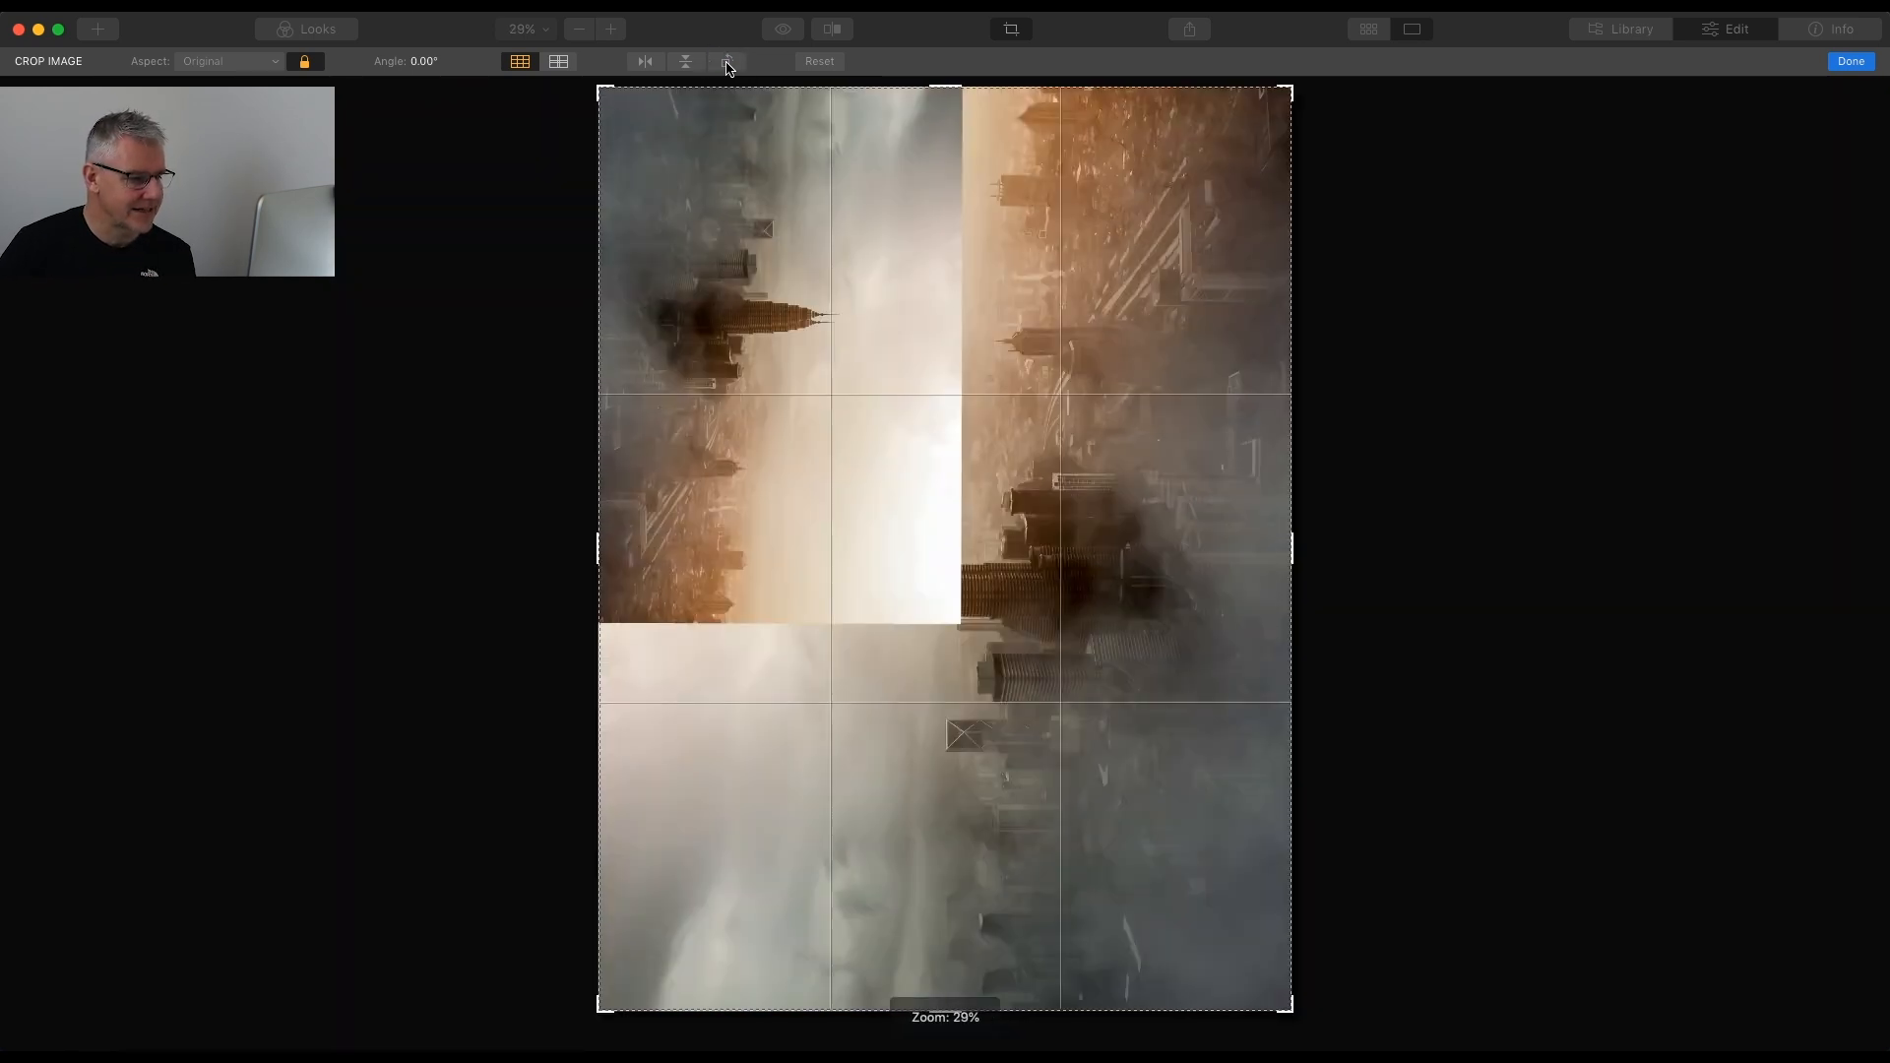
click(728, 63)
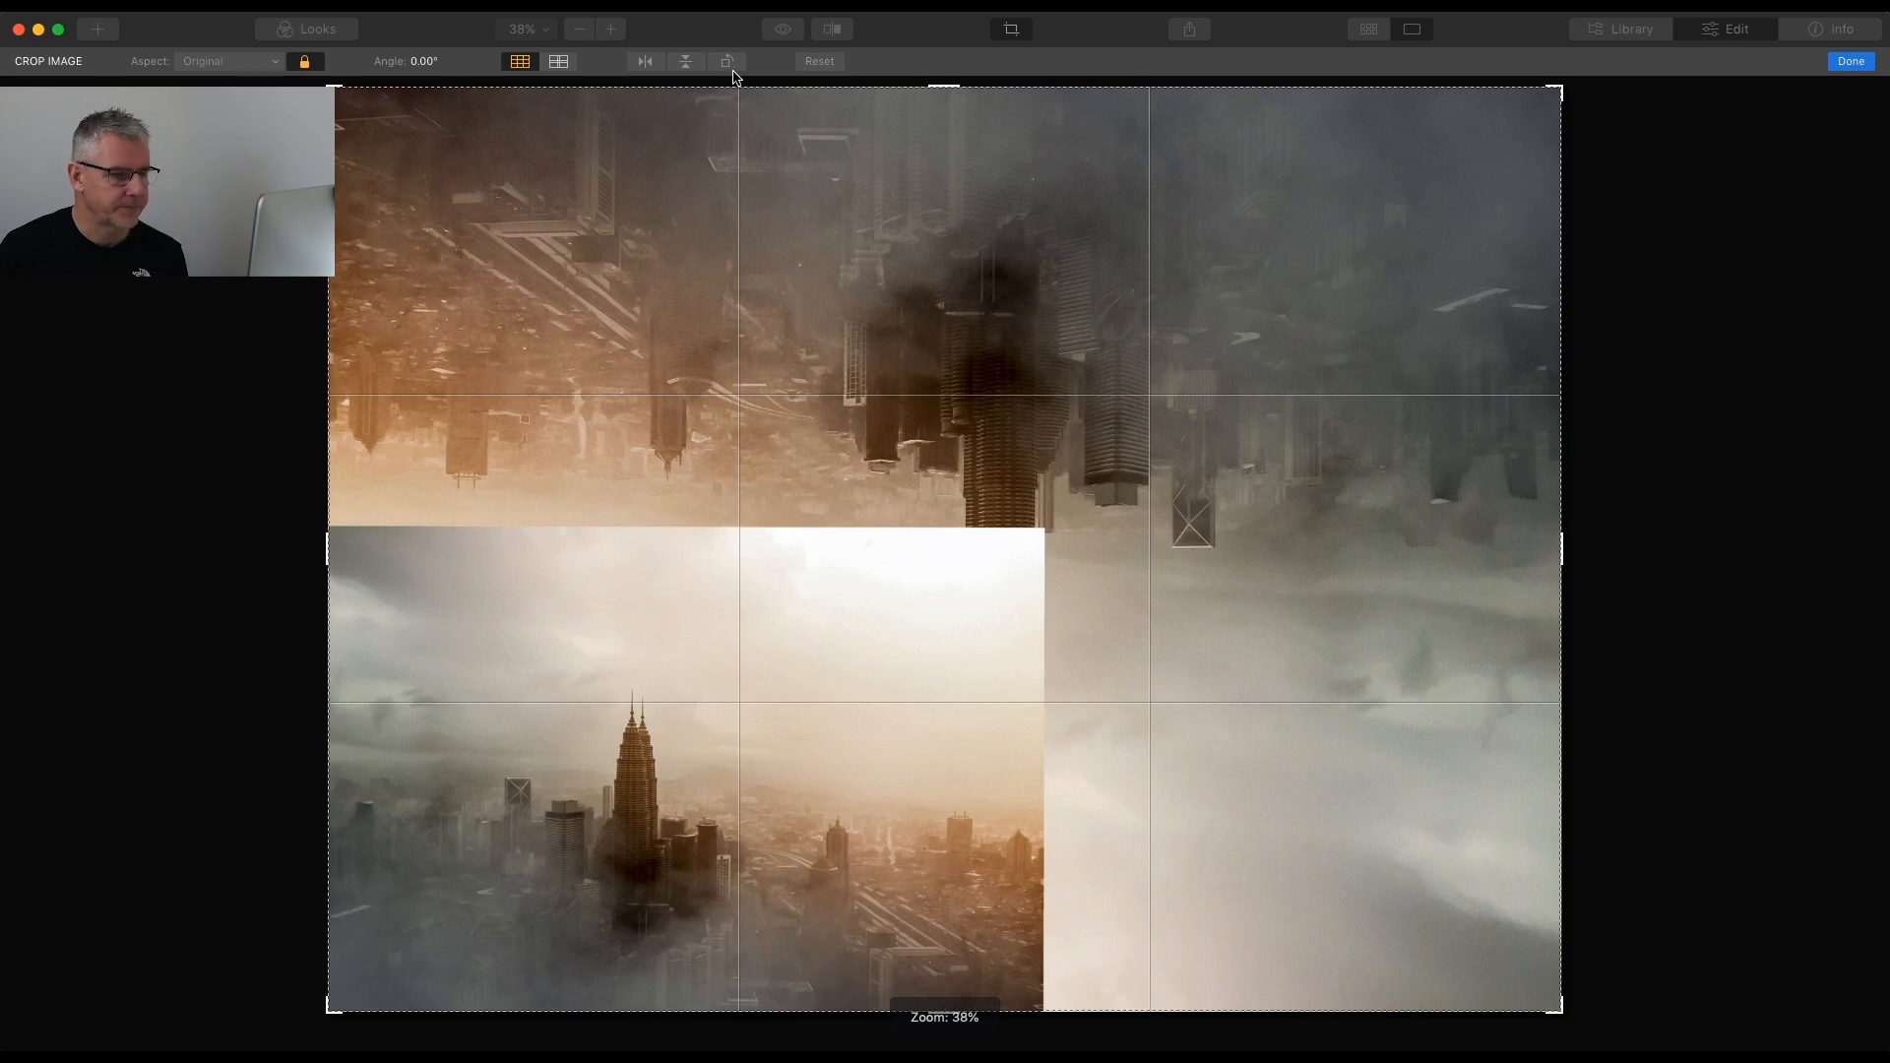
click(1851, 61)
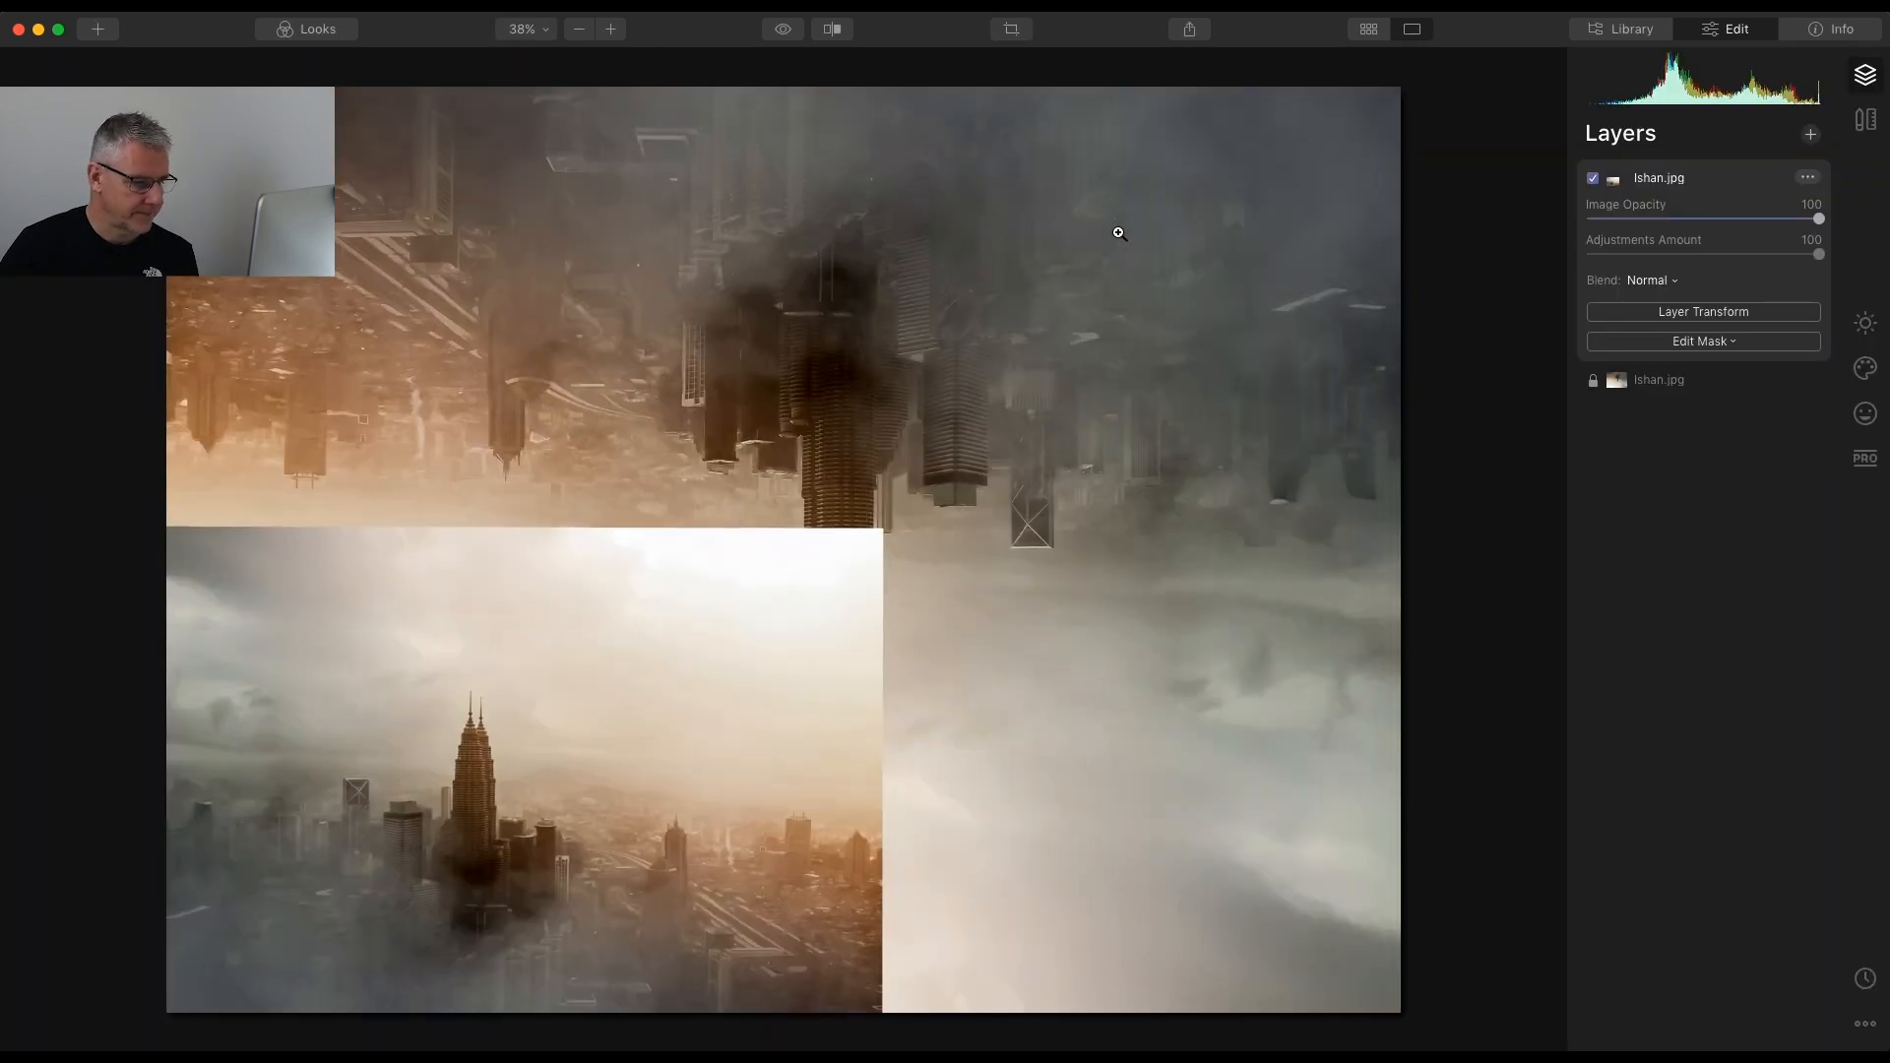
Add Ishan.jpg from the project composite folder as another image layer
click(1810, 136)
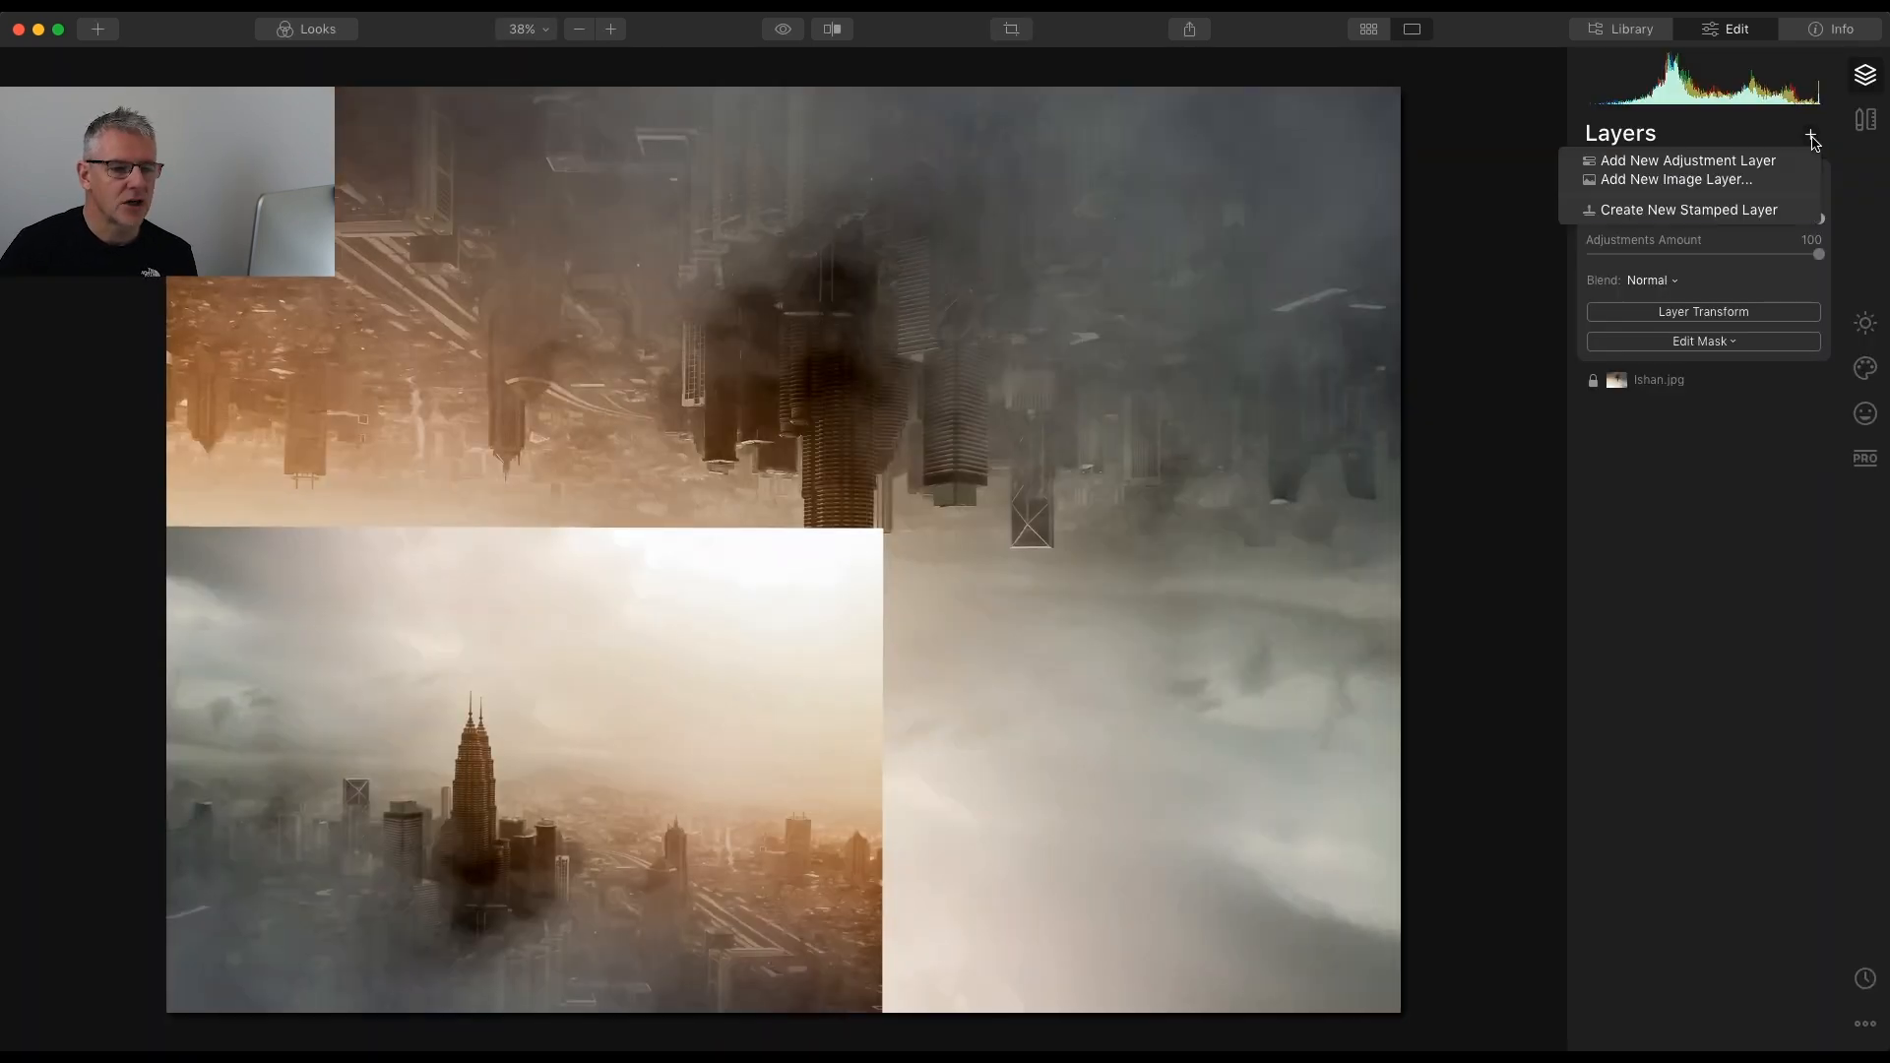
click(1745, 181)
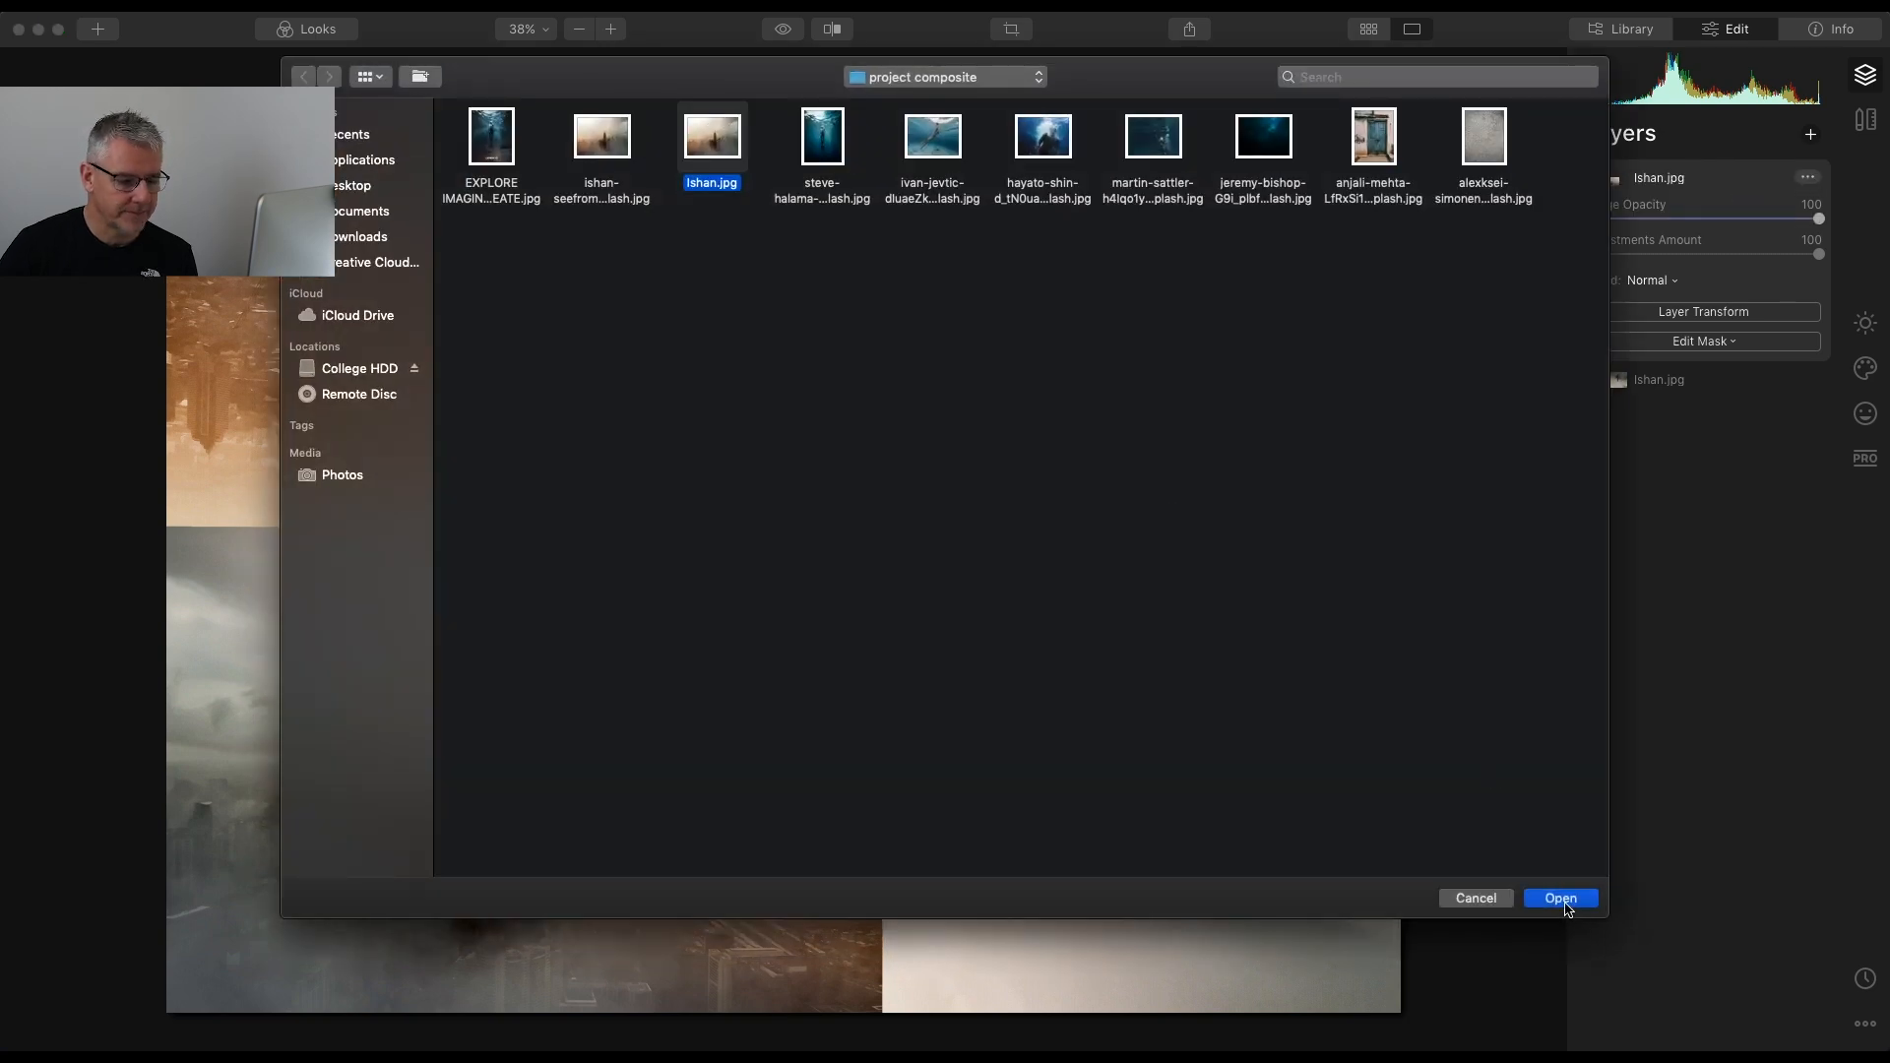
key(Return)
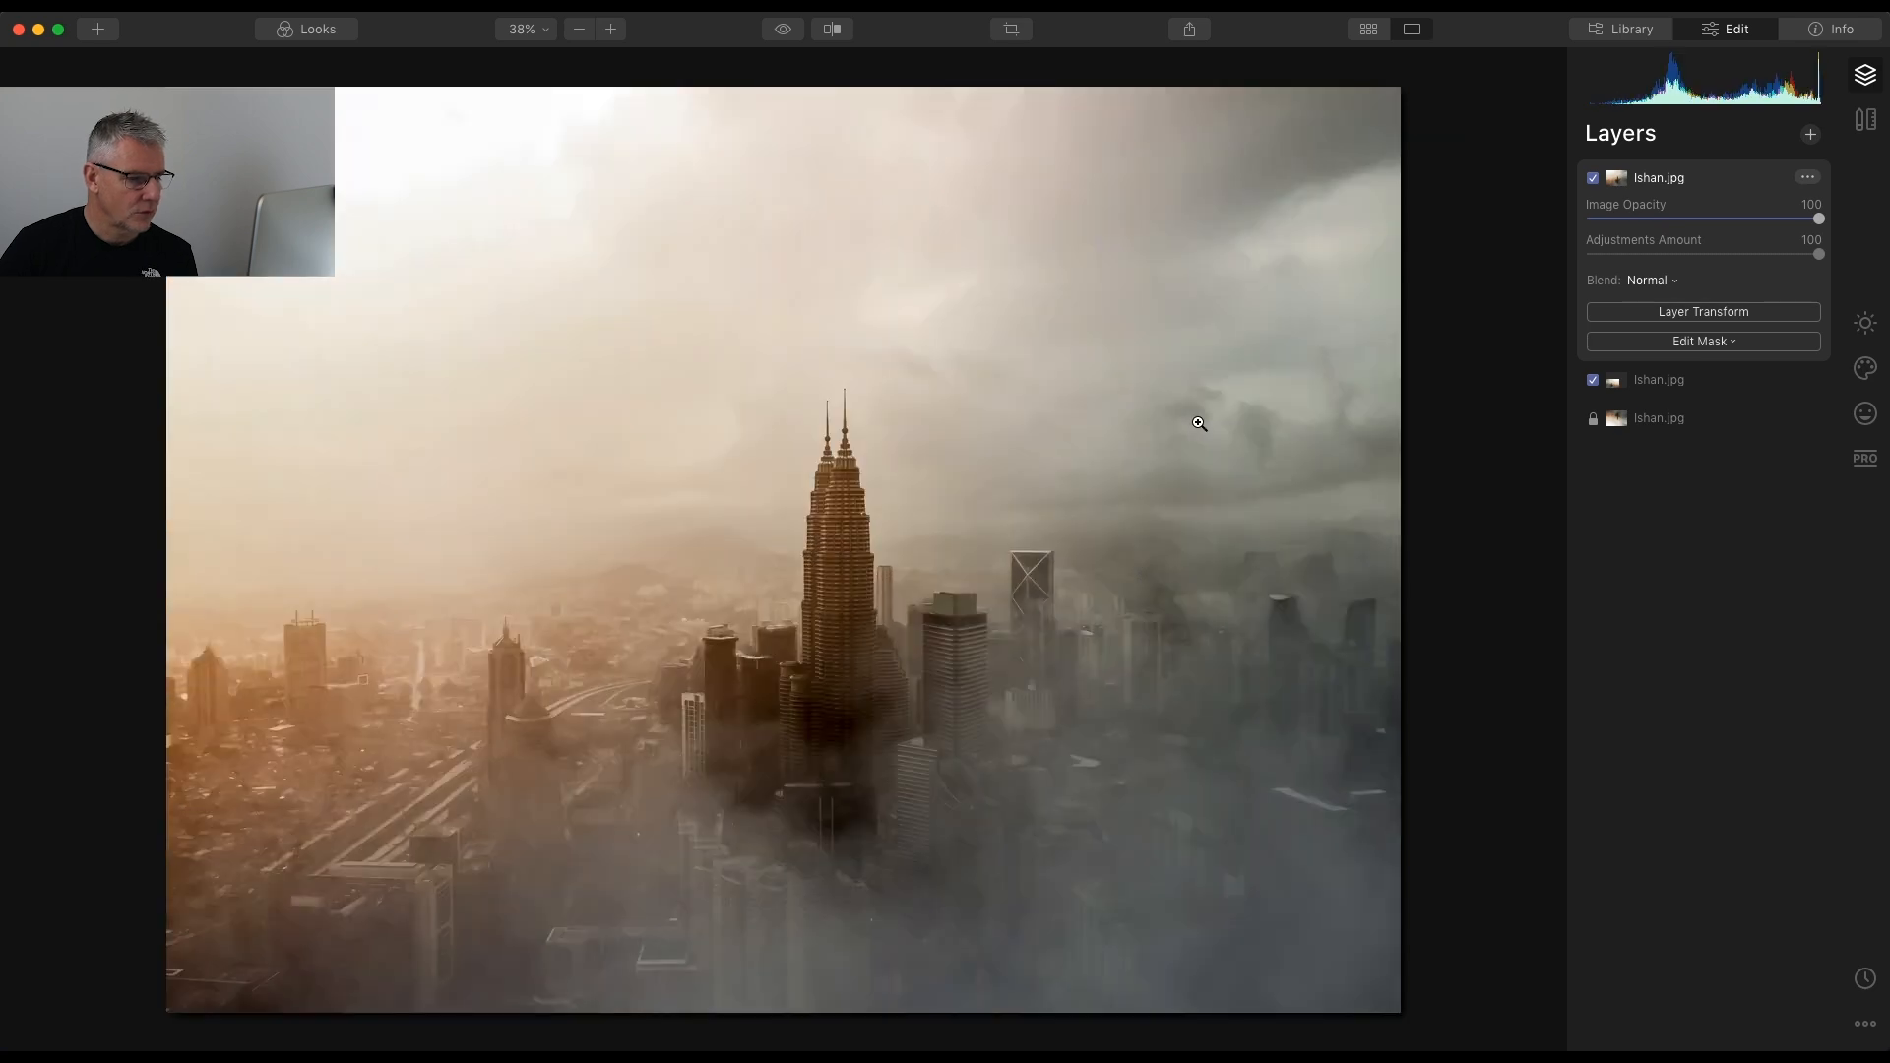
Scale the new Ishan.jpg layer to about 1995 by 1715 and move it to the image's lower-right area
click(1712, 313)
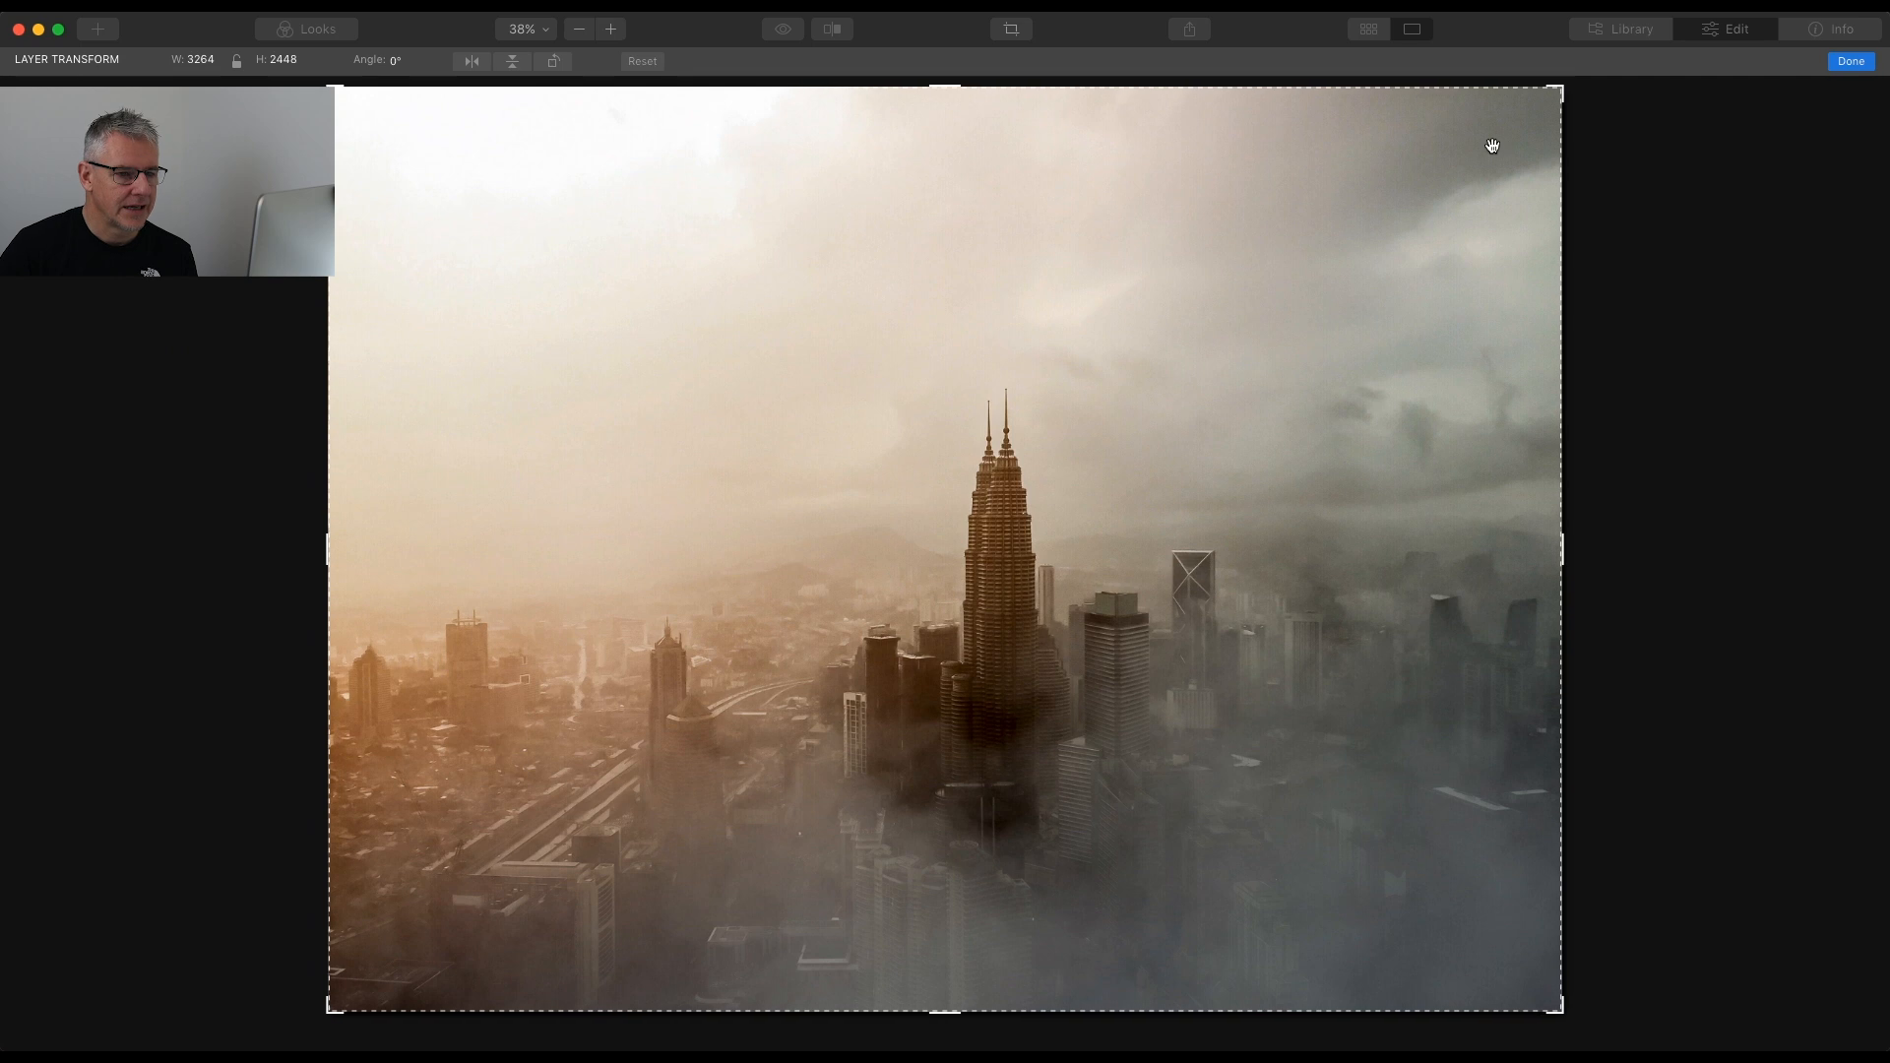
drag(1559, 89, 1115, 372)
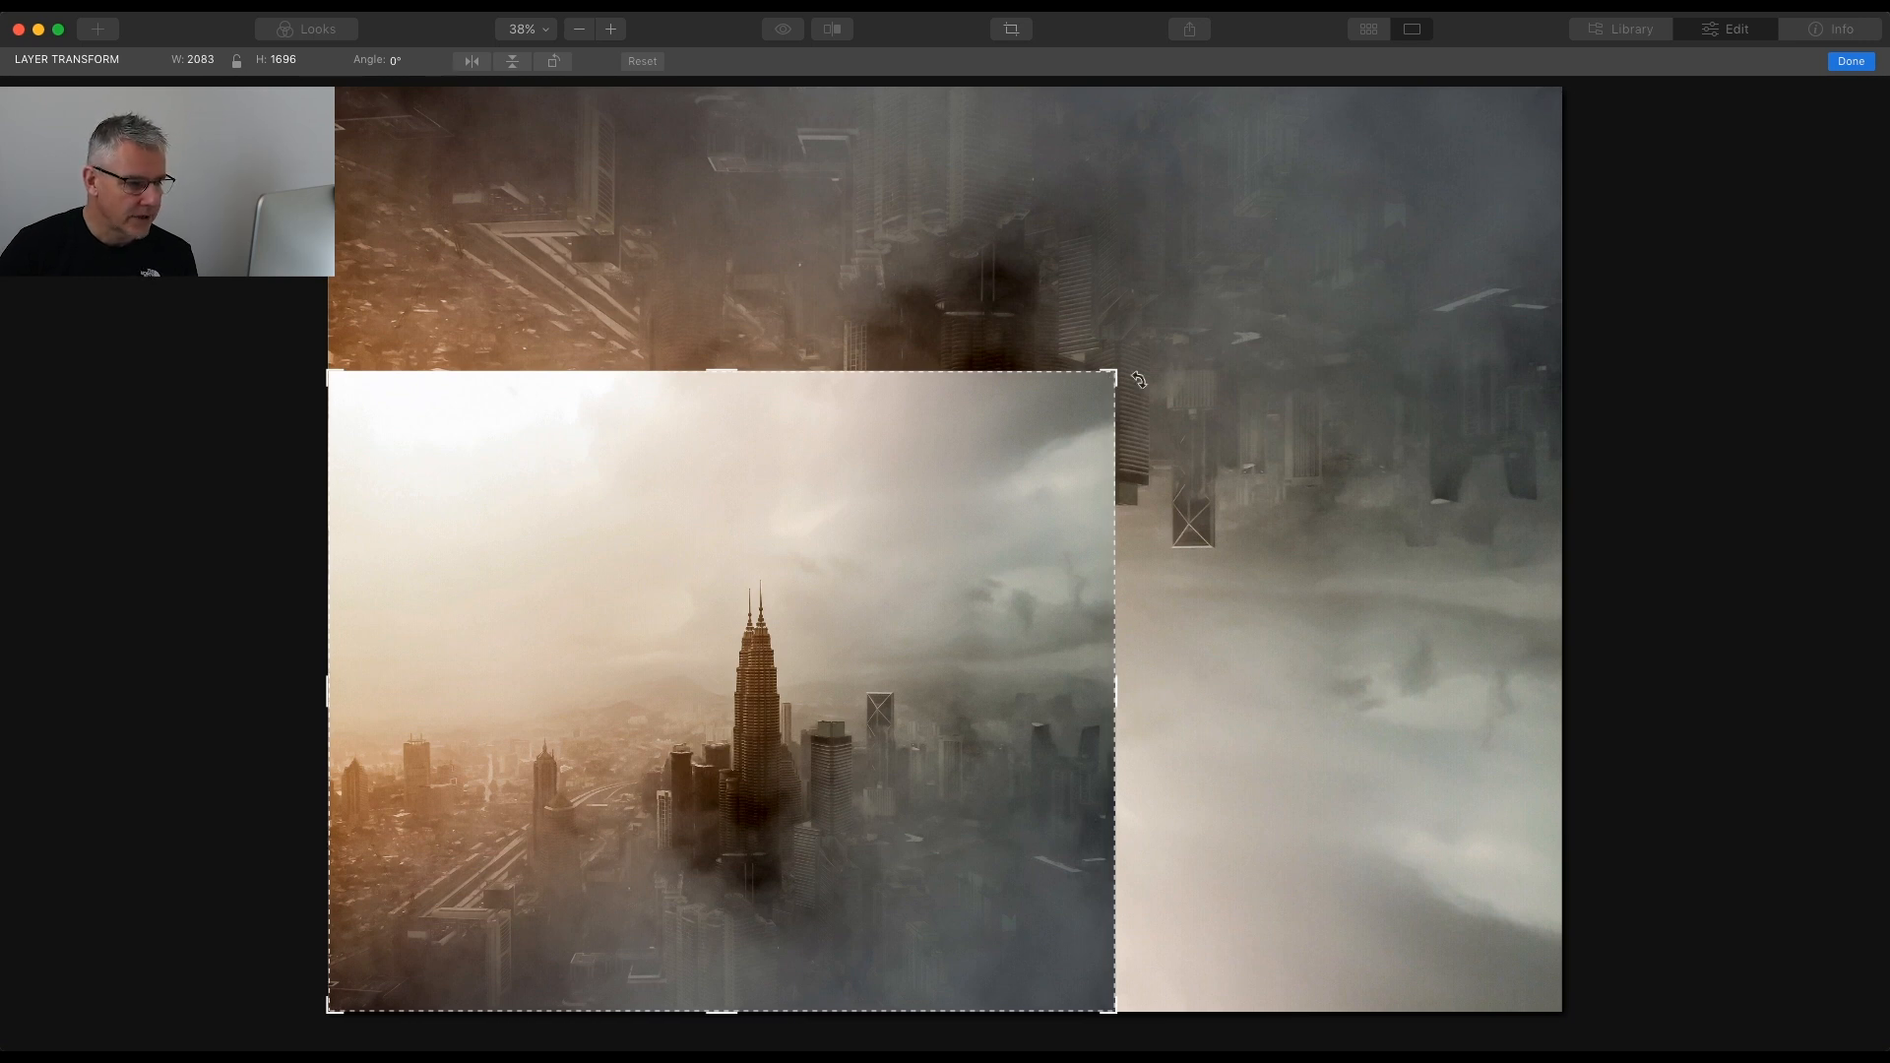
mouse_move(1116, 371)
mouse_down()
mouse_move(1075, 390)
mouse_move(1083, 363)
mouse_up()
drag(1013, 523, 1468, 611)
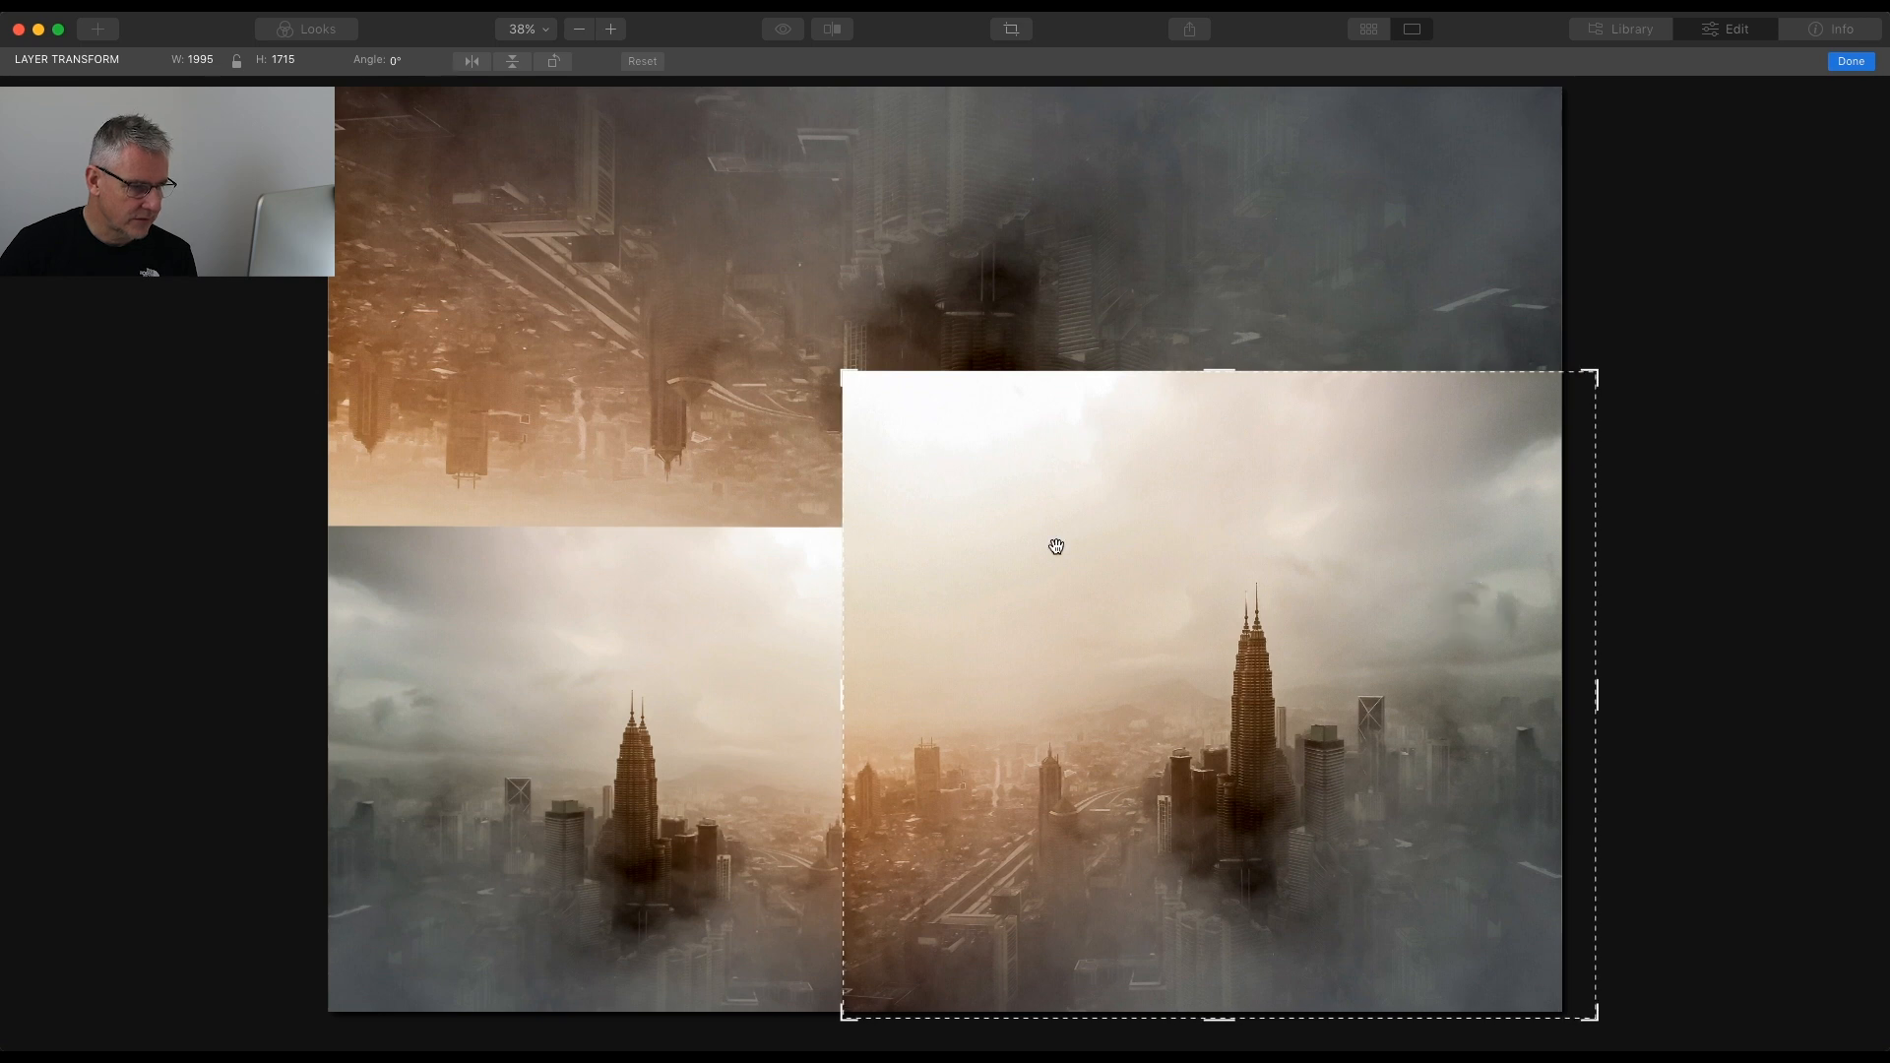
Rotate the new layer to -5°, widen it to about 2296, and reposition it over the lower-right area
drag(815, 376, 807, 531)
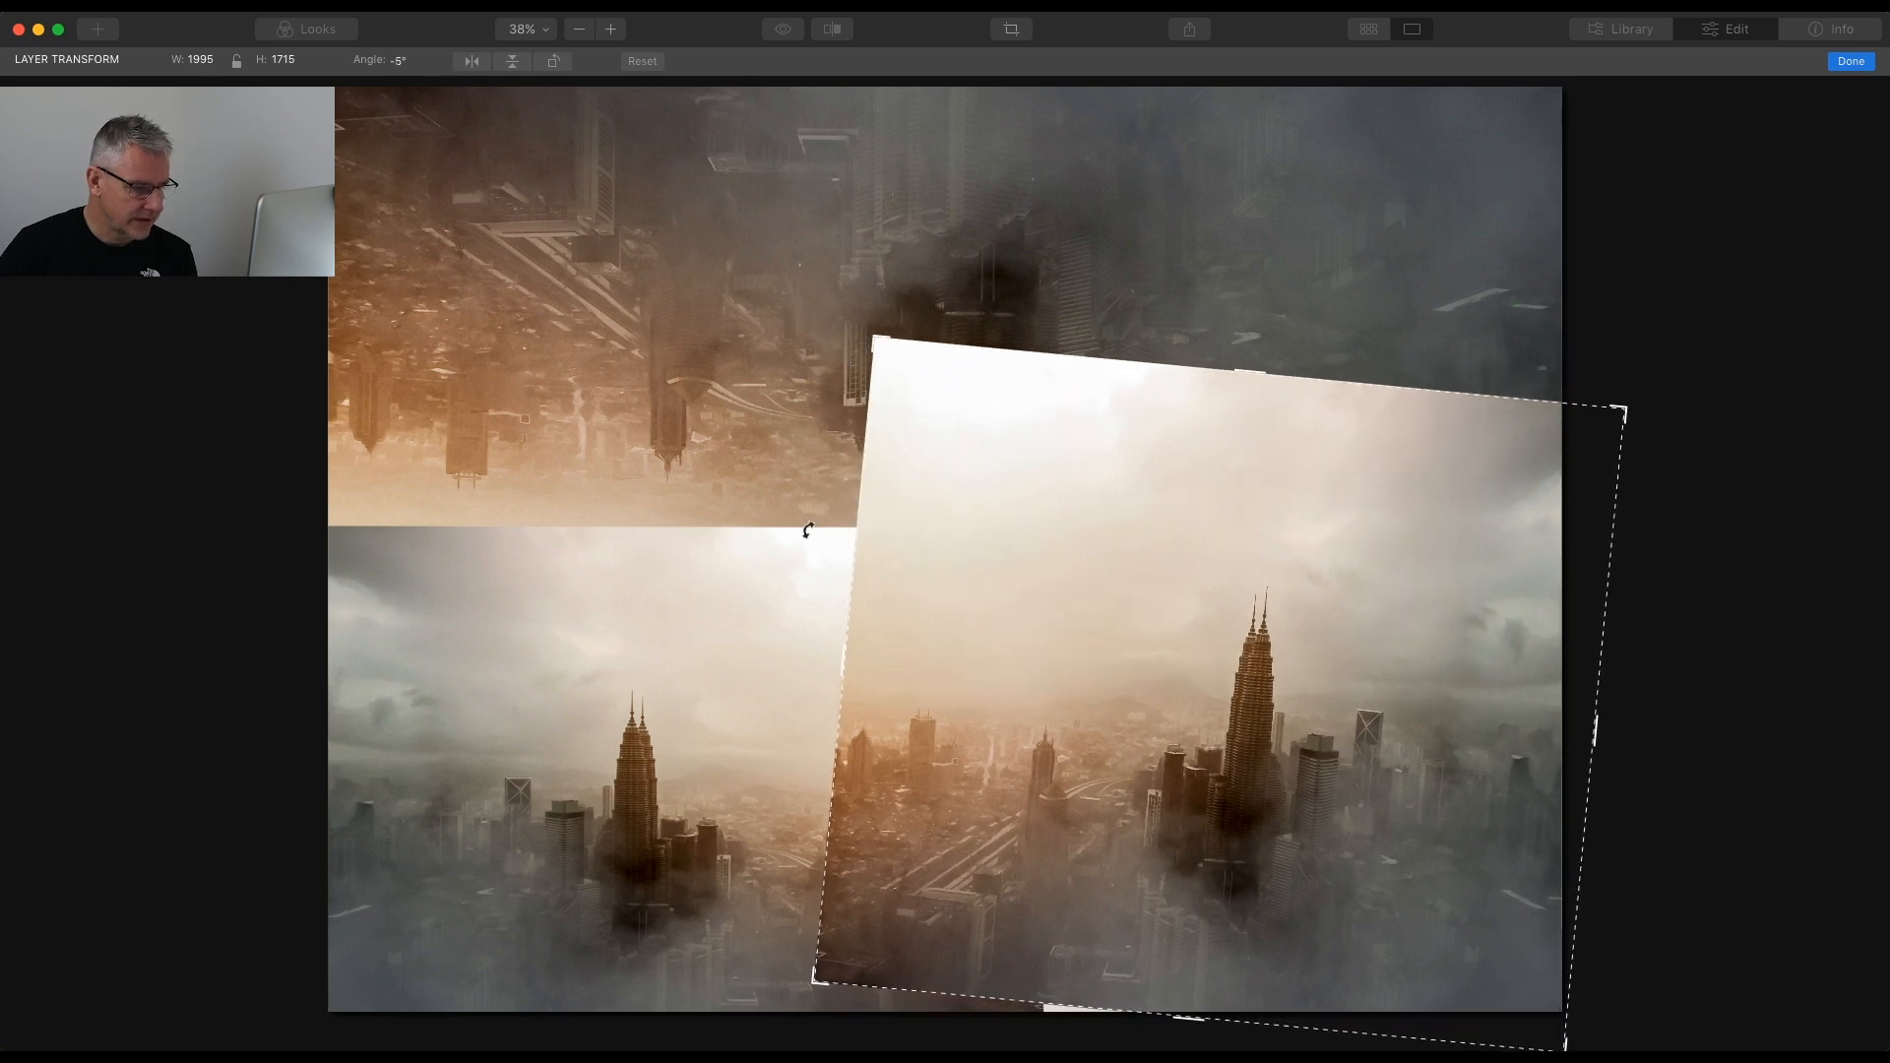
drag(848, 668, 725, 650)
drag(1034, 709, 1023, 787)
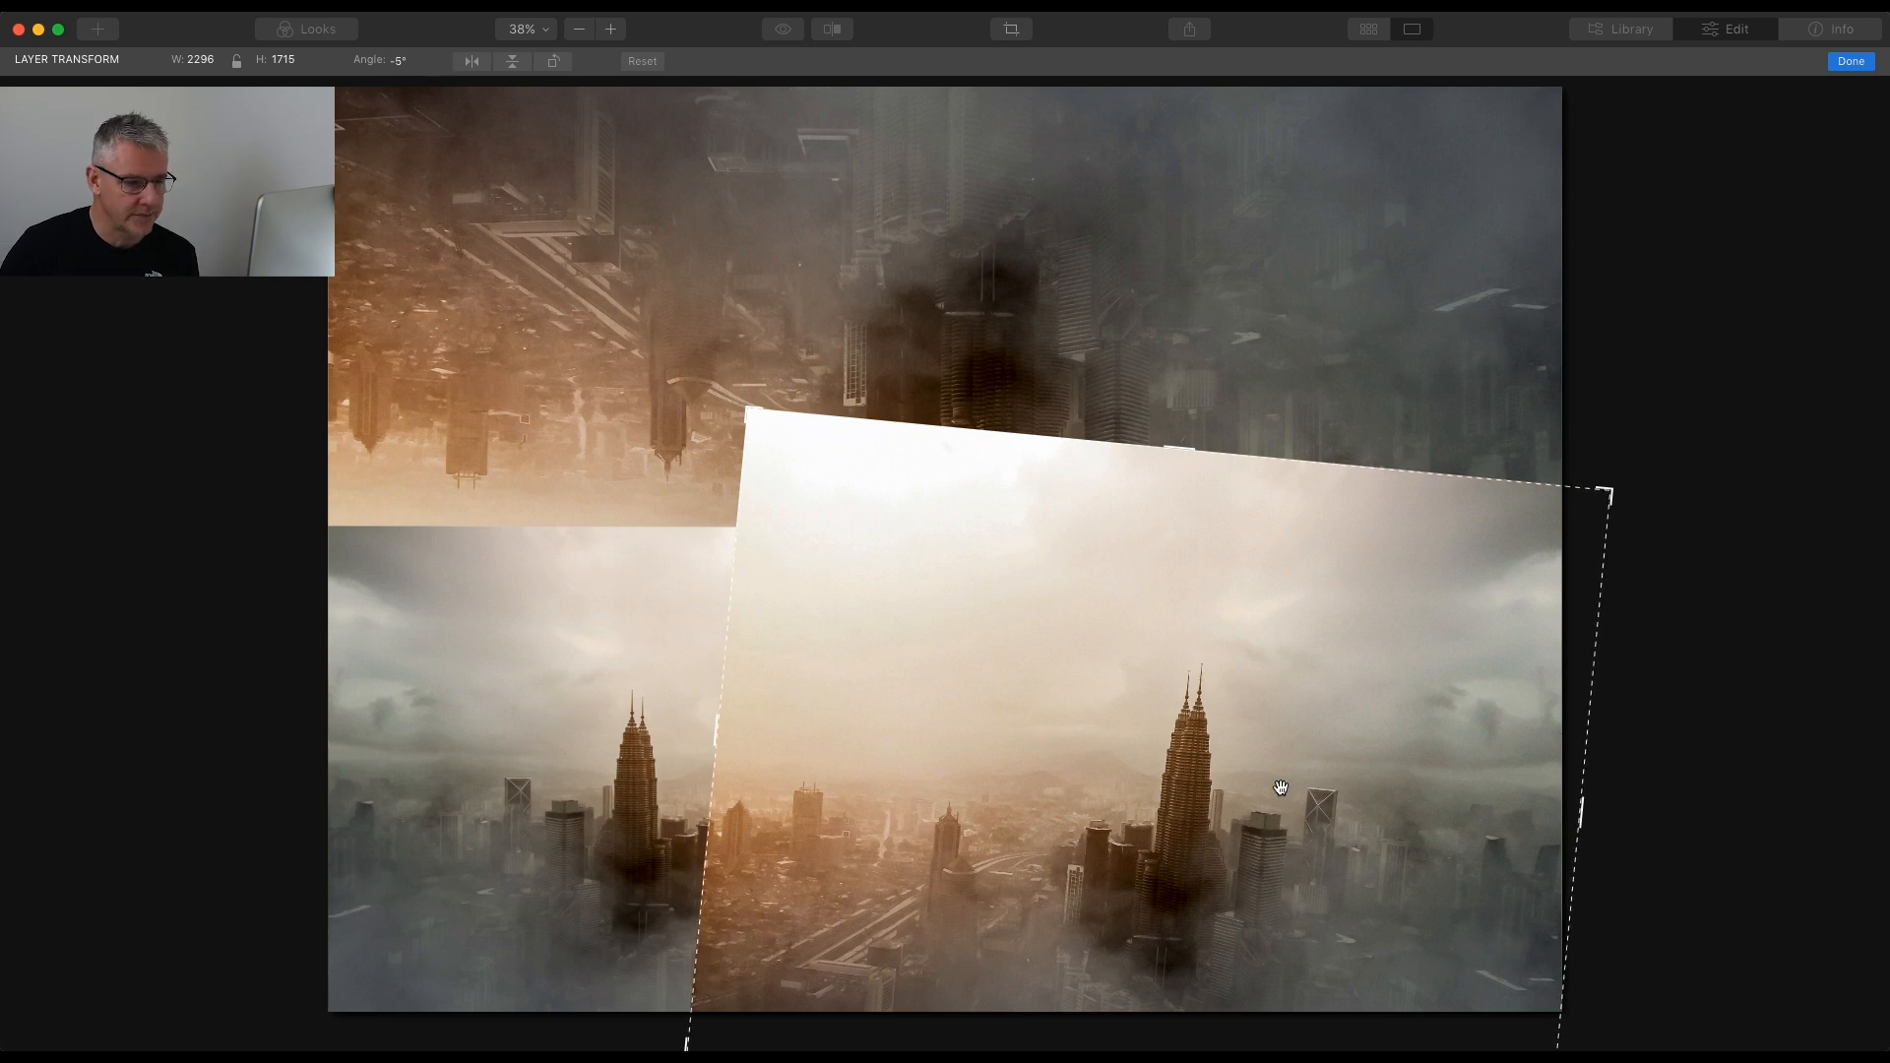
click(1188, 451)
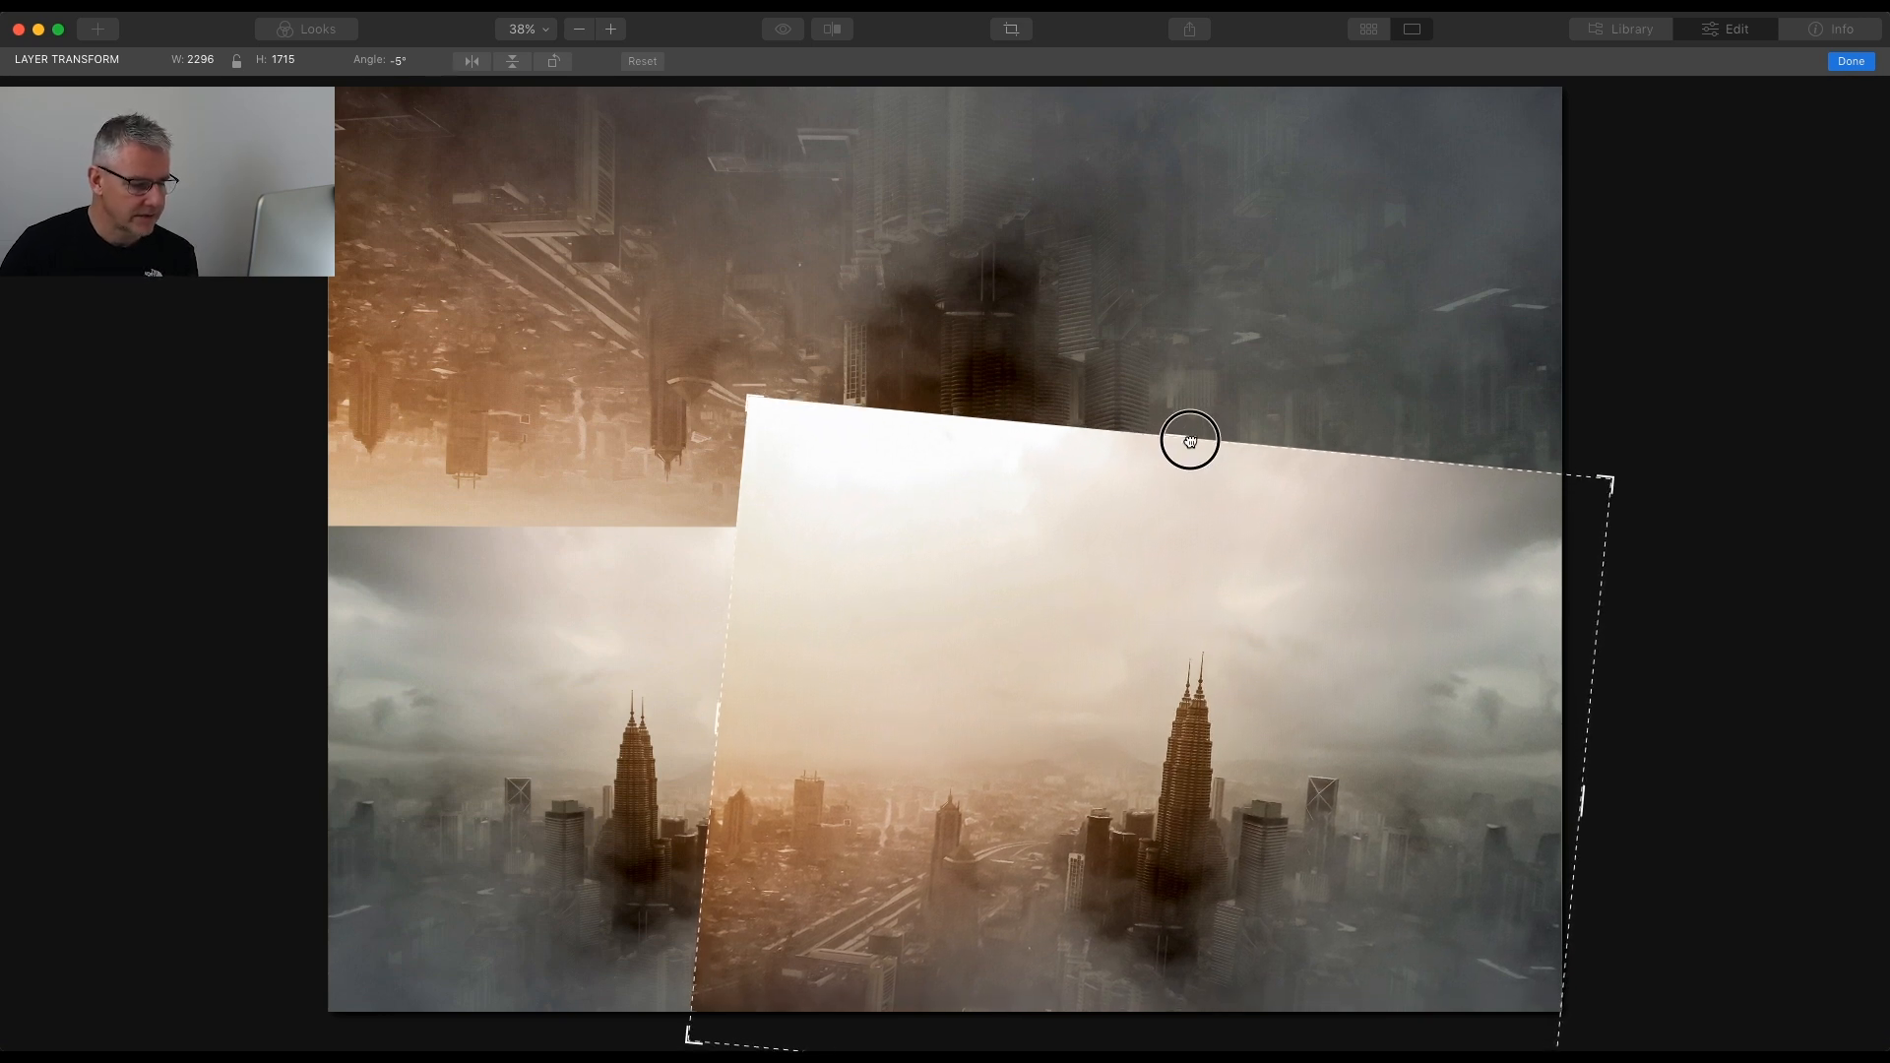
drag(1177, 447, 1190, 364)
key(Return)
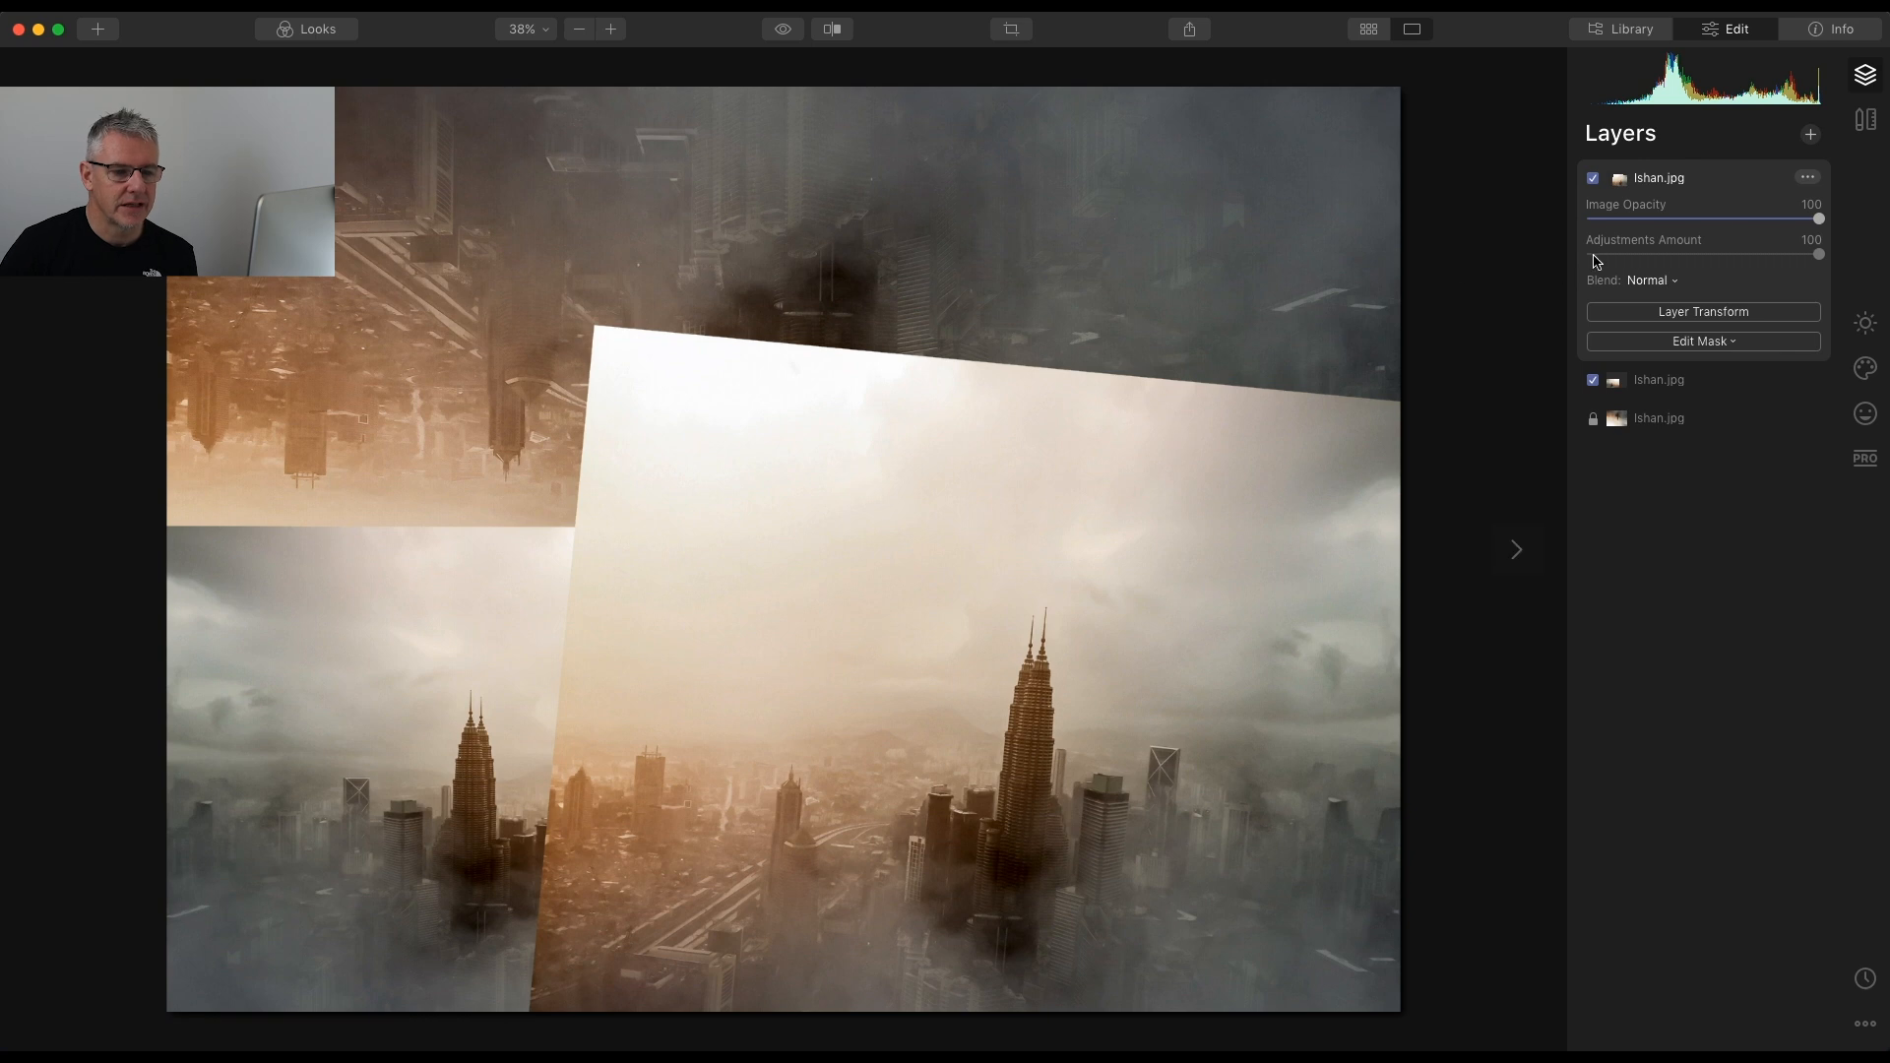
Hide the top layer and paint a brush mask on the middle layer over the small lower-left skyline at size 100
click(1683, 382)
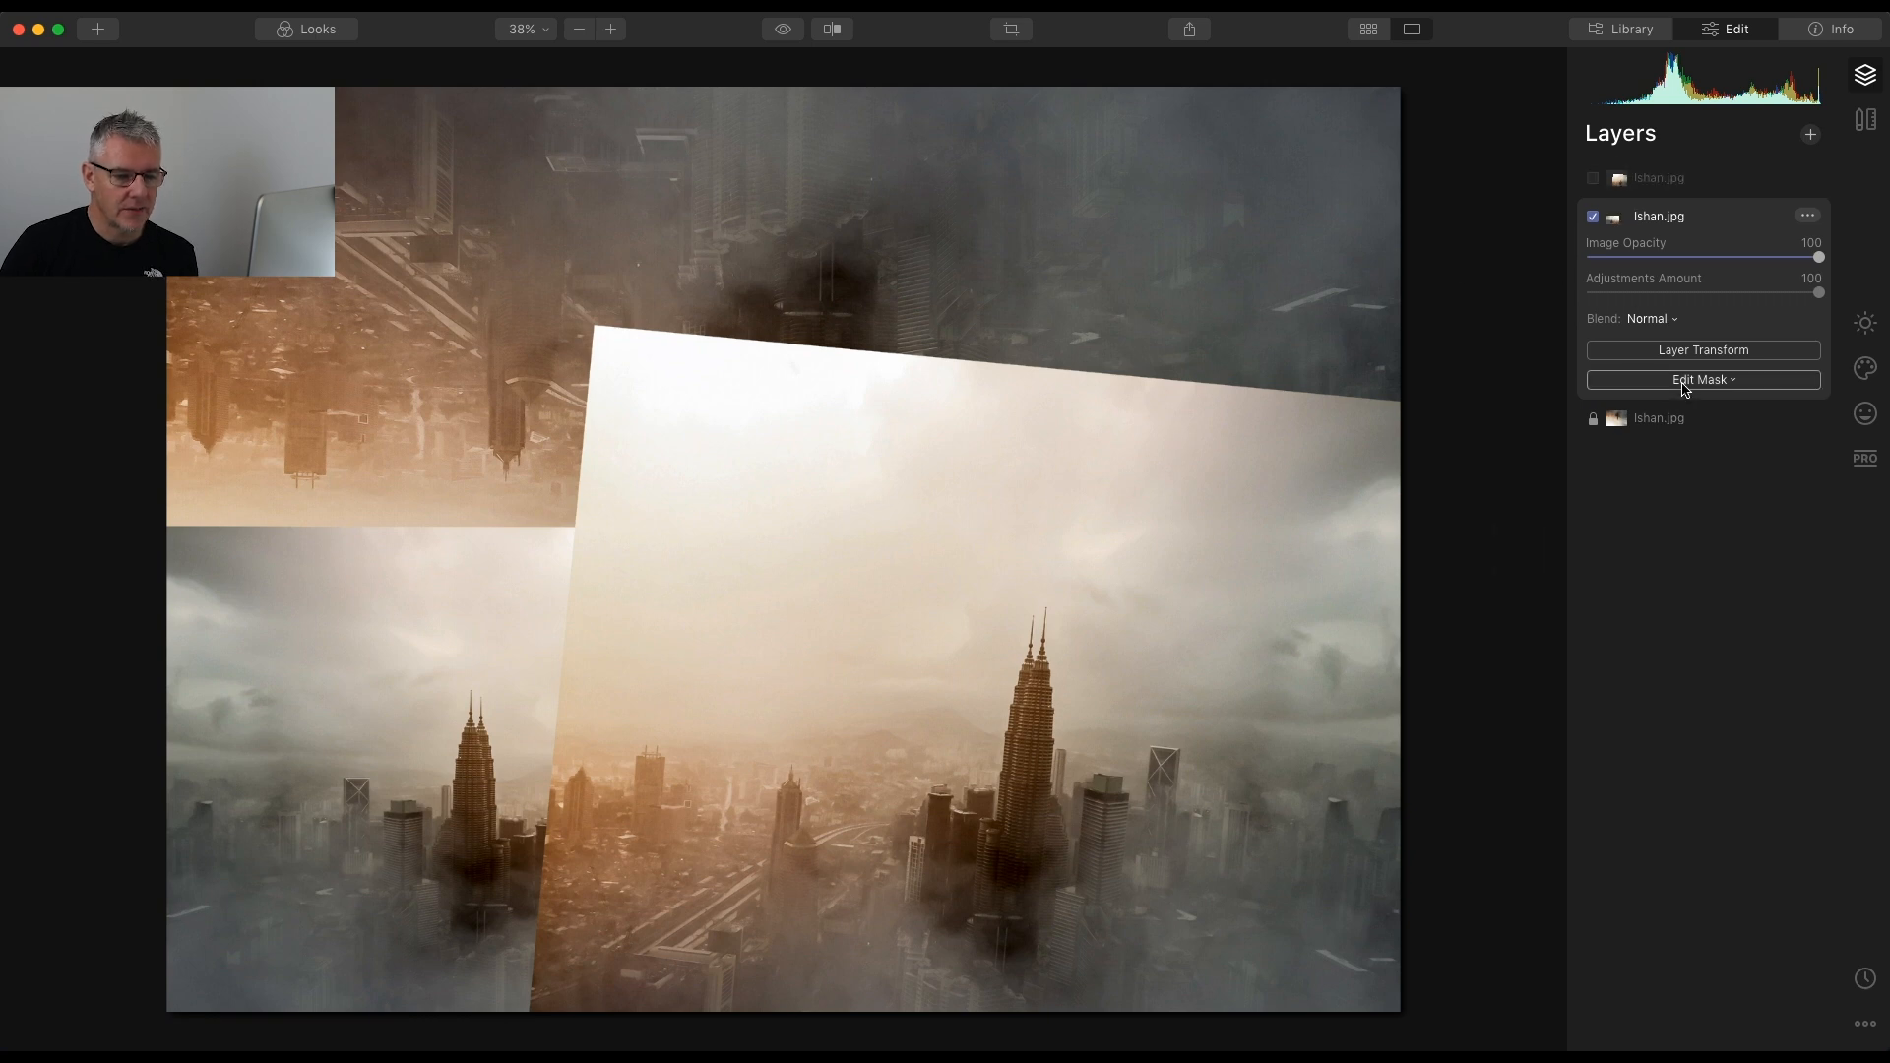
click(1683, 382)
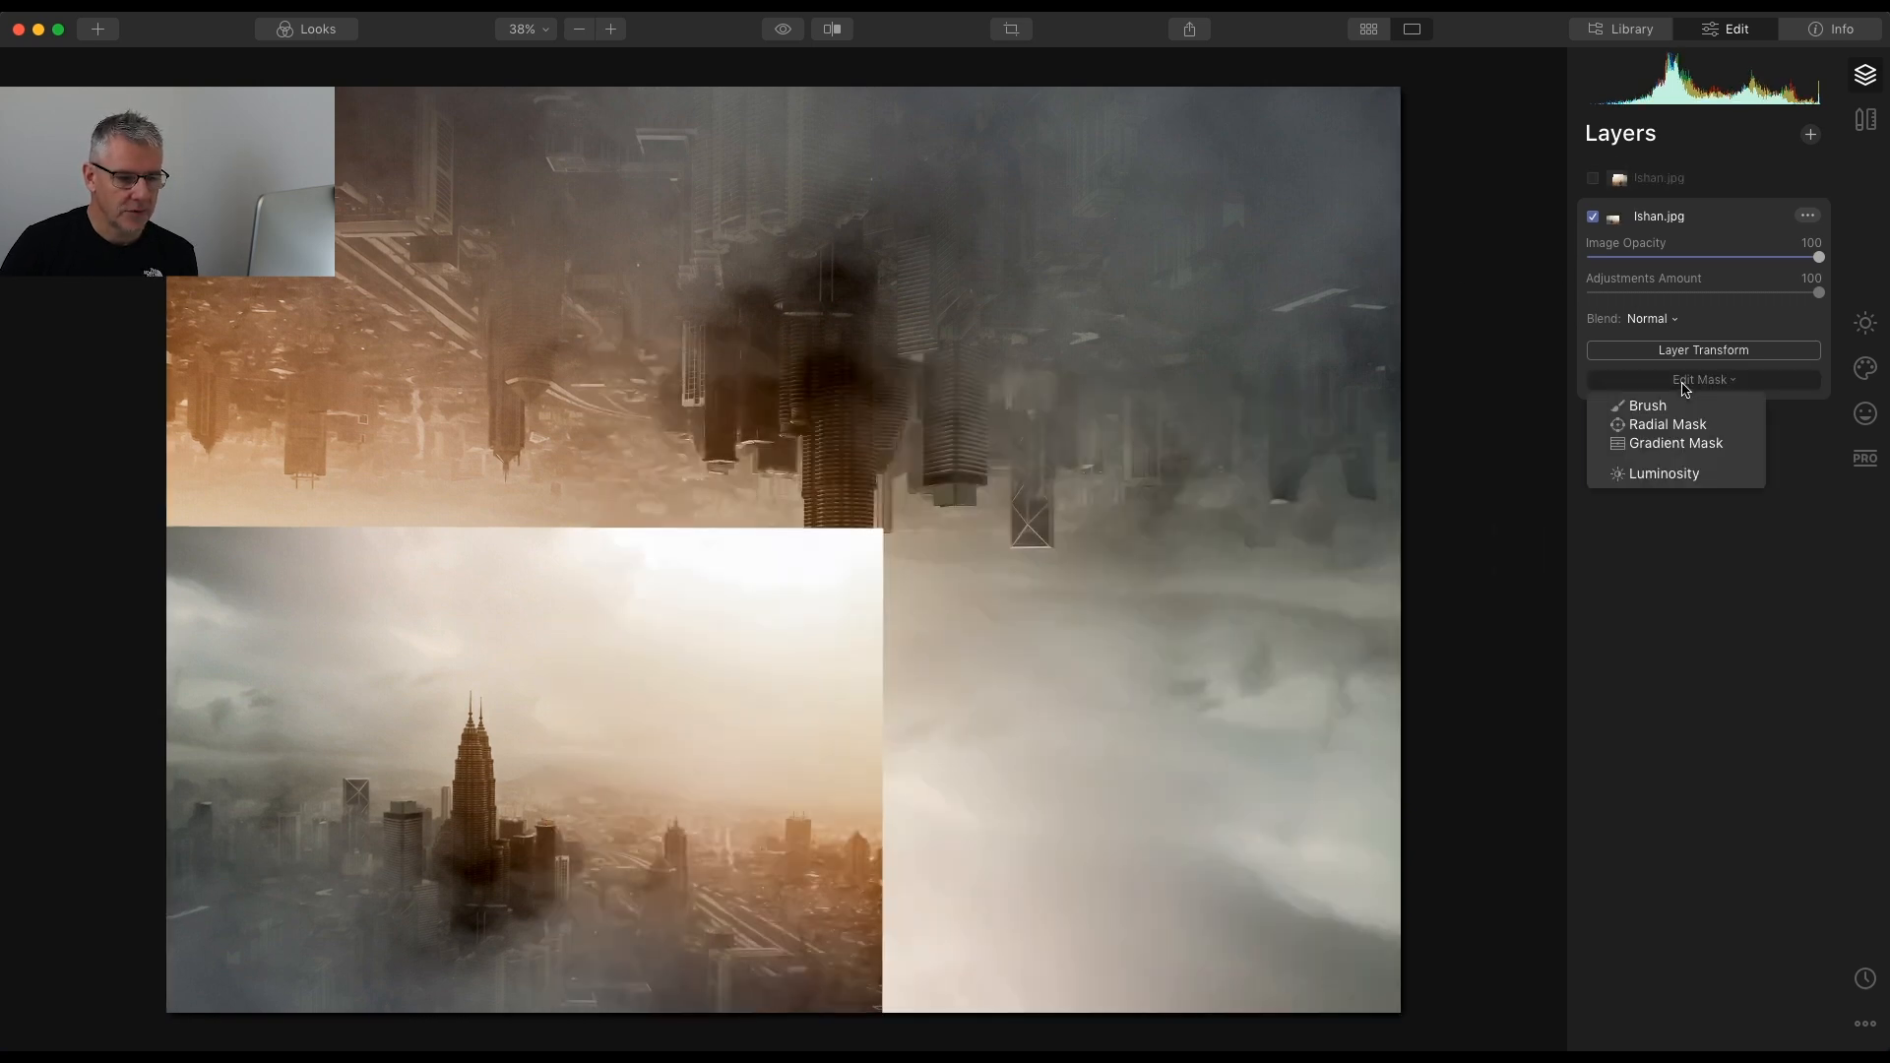
click(1661, 406)
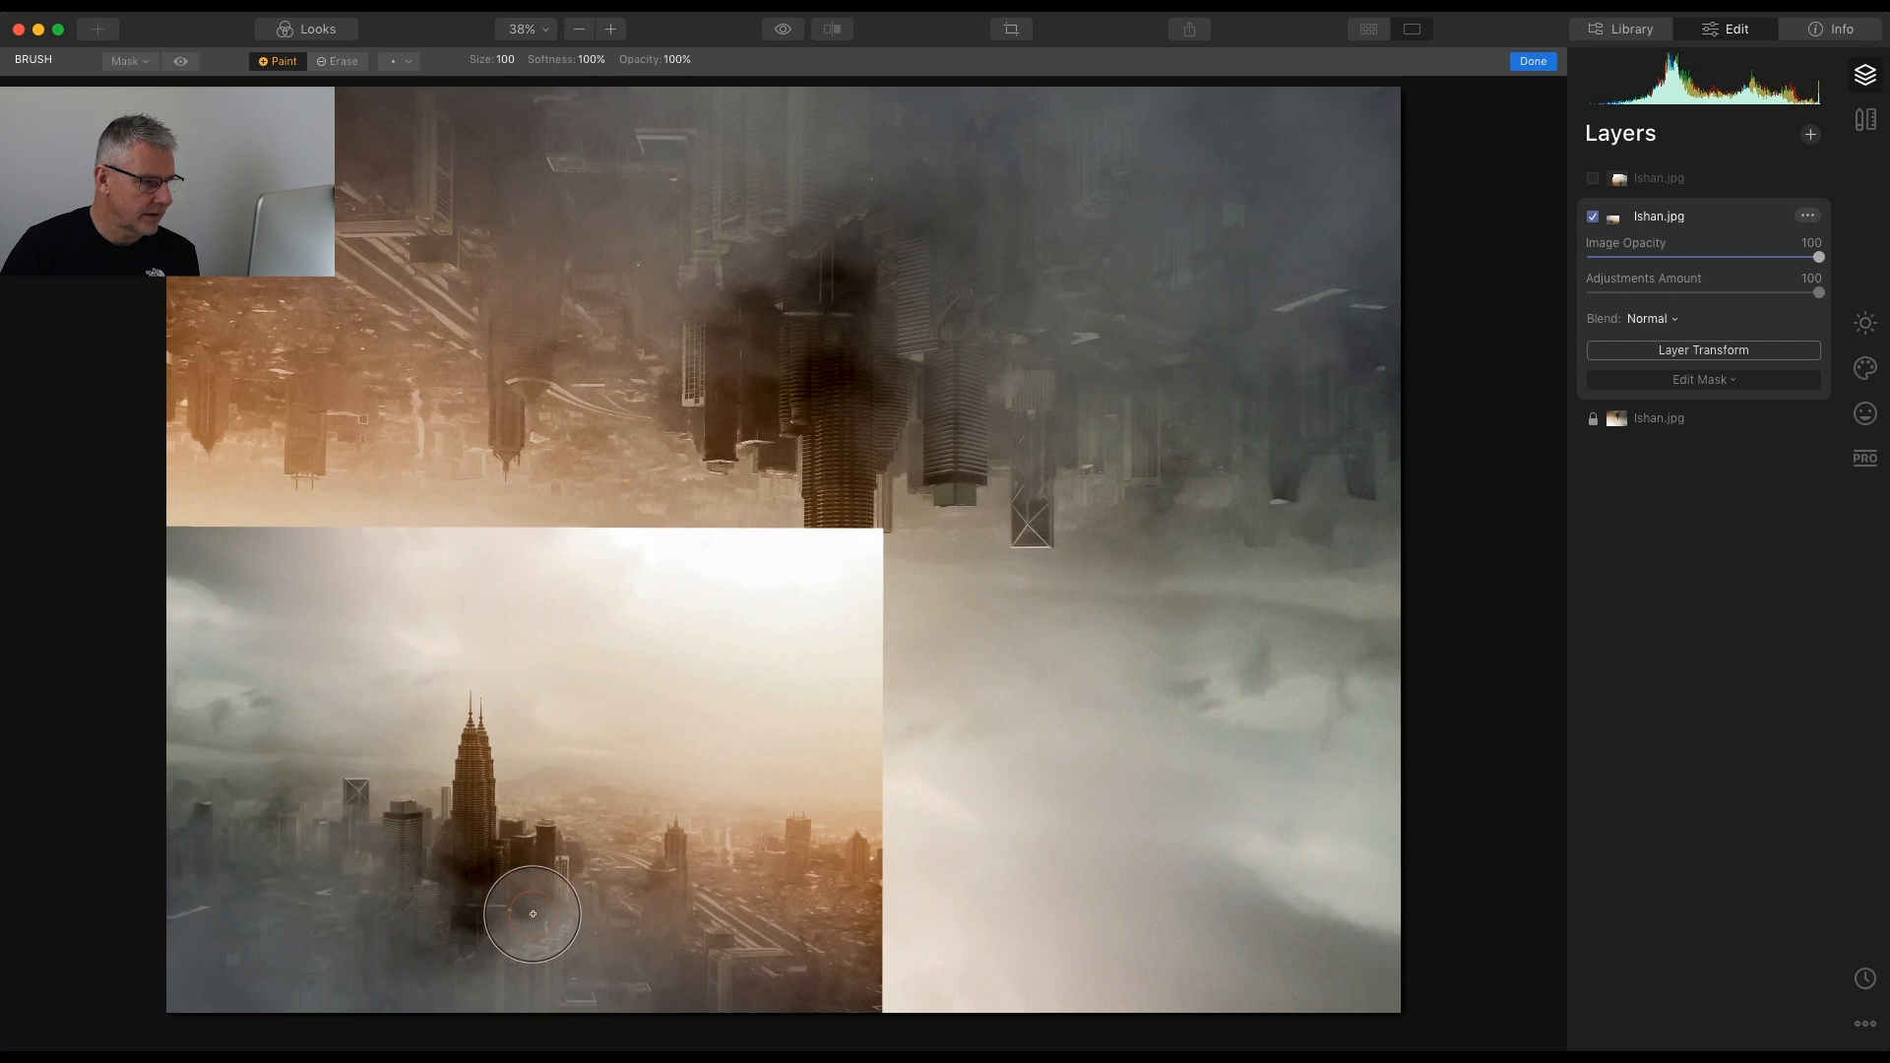
click(615, 955)
drag(389, 927, 697, 971)
mouse_move(211, 962)
mouse_down()
mouse_move(752, 964)
mouse_move(306, 847)
mouse_move(224, 907)
mouse_move(275, 889)
mouse_move(300, 824)
mouse_move(224, 709)
mouse_move(474, 858)
mouse_move(398, 789)
mouse_move(388, 727)
mouse_move(431, 727)
mouse_move(449, 800)
mouse_move(398, 808)
mouse_move(186, 697)
mouse_move(315, 788)
mouse_move(548, 826)
mouse_move(577, 812)
mouse_move(684, 863)
mouse_move(700, 843)
mouse_move(737, 898)
mouse_move(778, 889)
mouse_move(792, 910)
mouse_move(767, 936)
mouse_move(629, 921)
mouse_move(586, 849)
mouse_move(649, 833)
mouse_move(633, 788)
mouse_move(601, 821)
mouse_move(440, 830)
mouse_move(592, 888)
mouse_up()
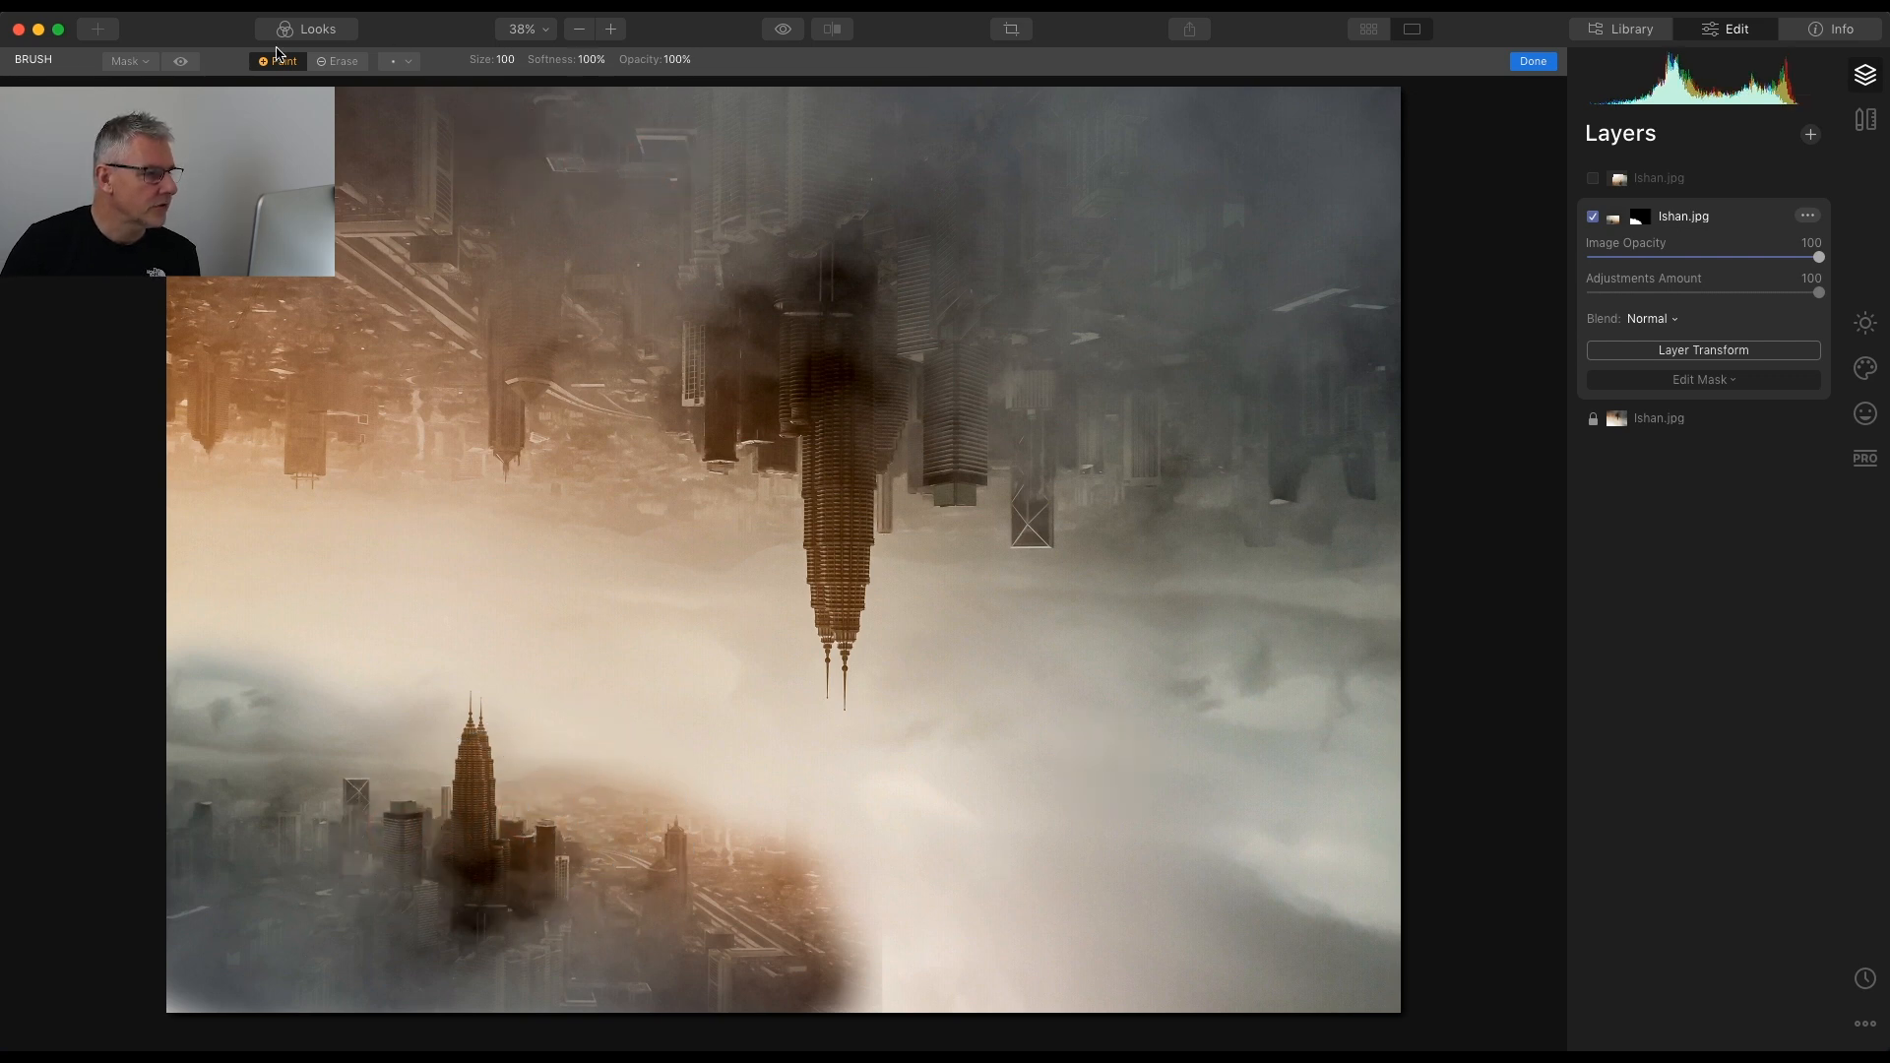
Erase the middle layer's mask along the right edge of the small skyline
click(337, 62)
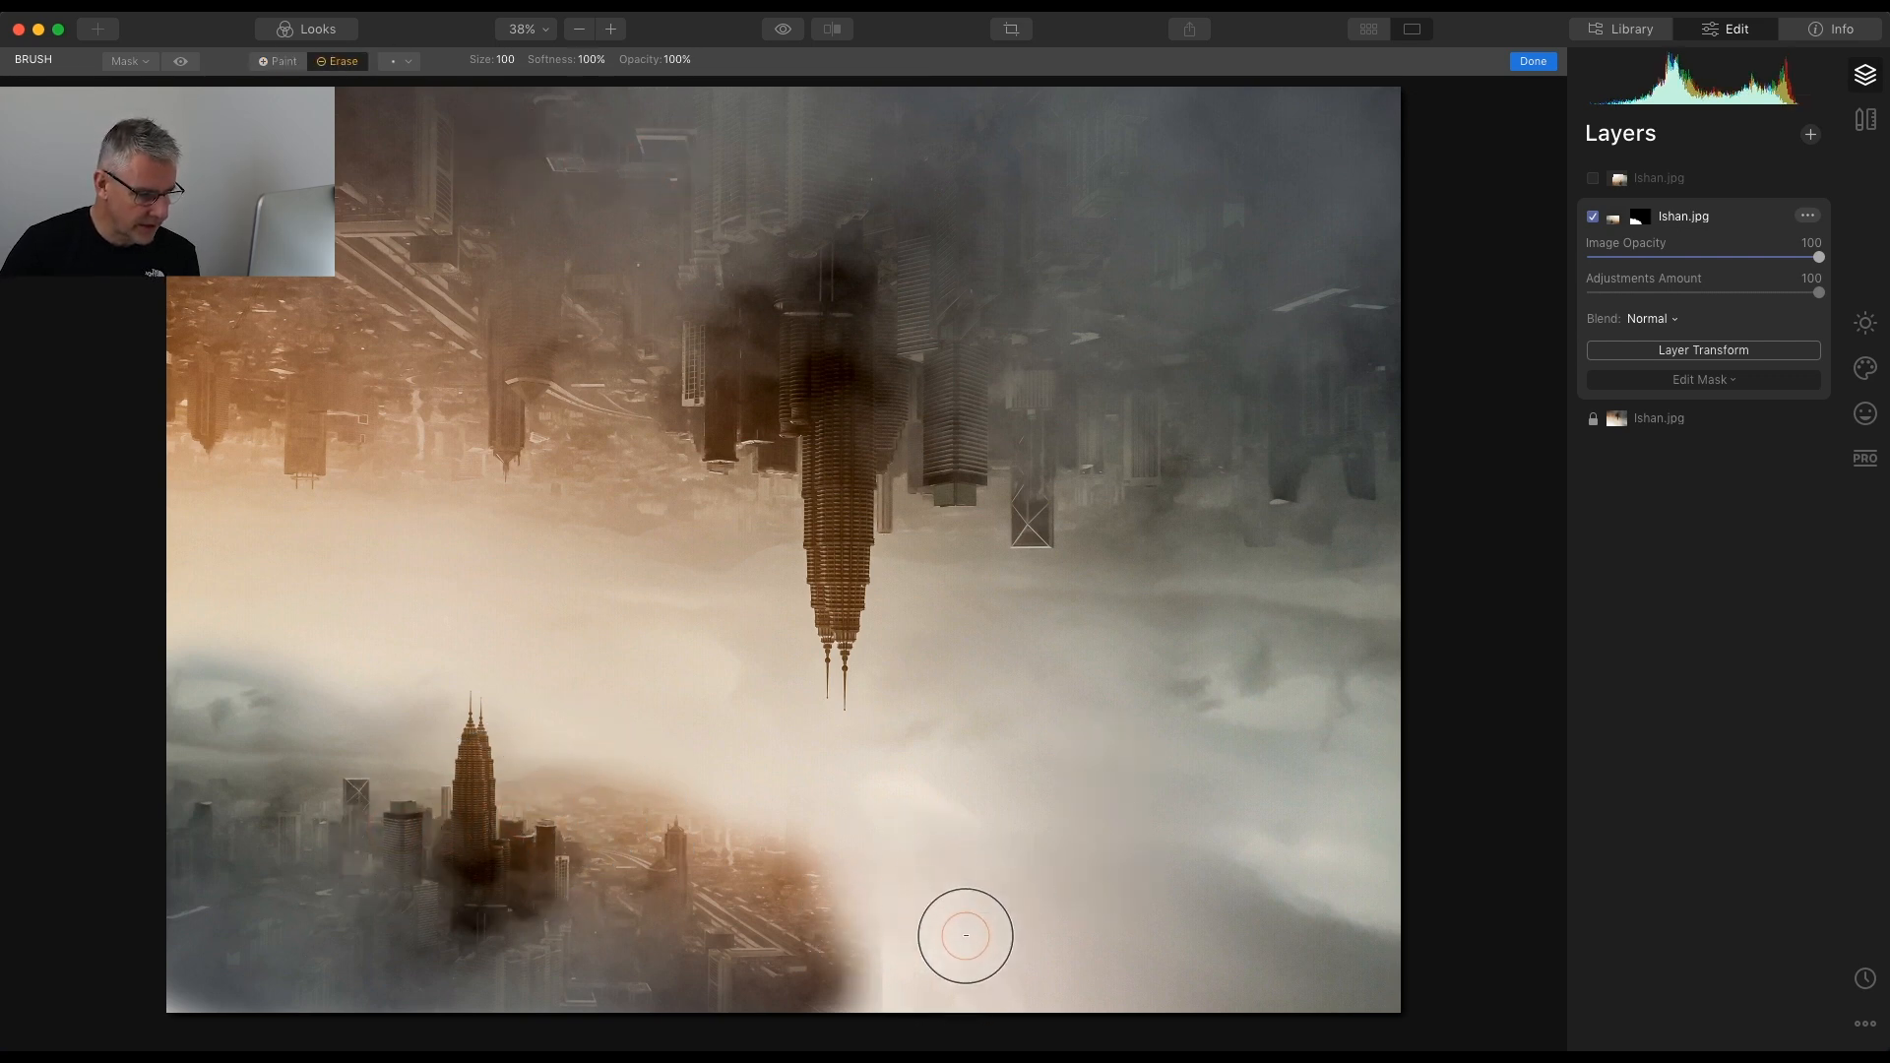
mouse_move(935, 948)
mouse_down()
mouse_move(877, 932)
mouse_move(886, 974)
mouse_up()
click(884, 974)
mouse_move(882, 884)
mouse_down()
mouse_move(828, 789)
mouse_move(755, 768)
mouse_move(877, 777)
mouse_up()
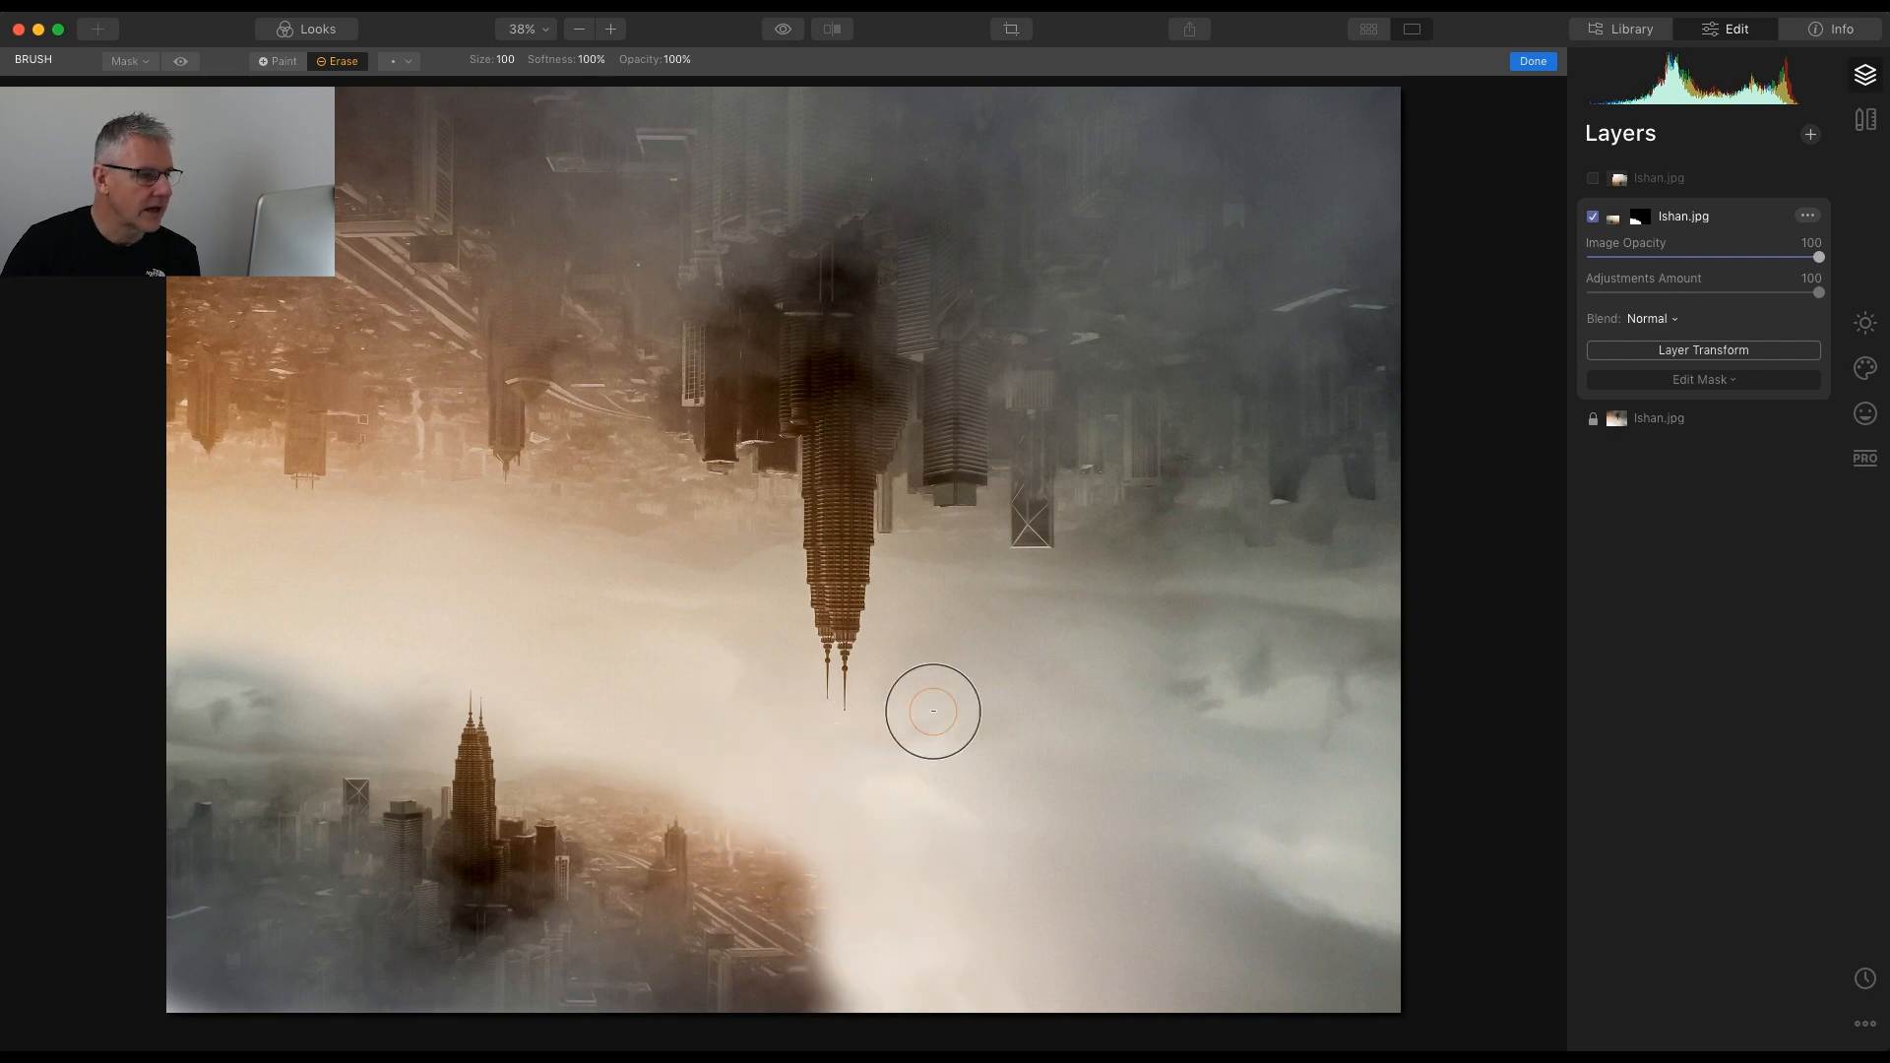
Soften the mask's edge around the small skyline with the eraser at 71% opacity and size 208
click(675, 59)
drag(679, 83, 656, 83)
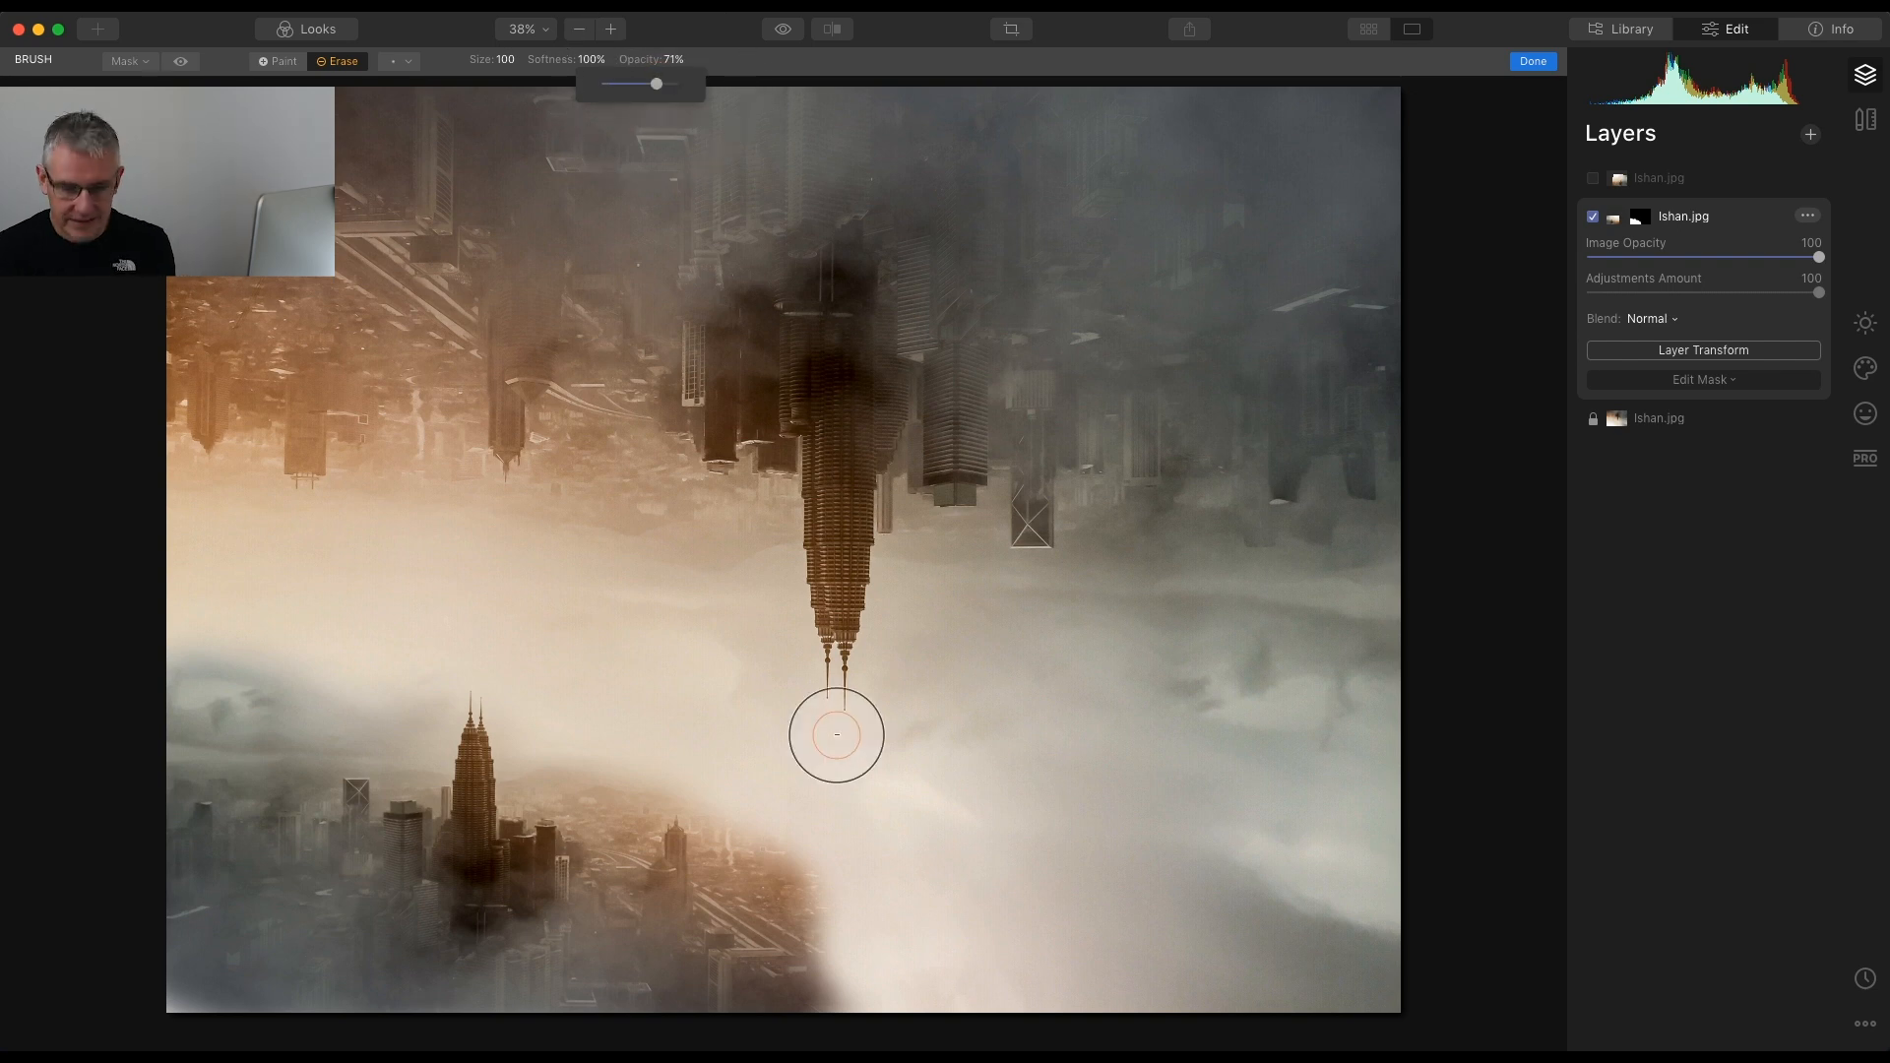
scroll(837, 735, up, 5)
scroll(813, 810, up, 1)
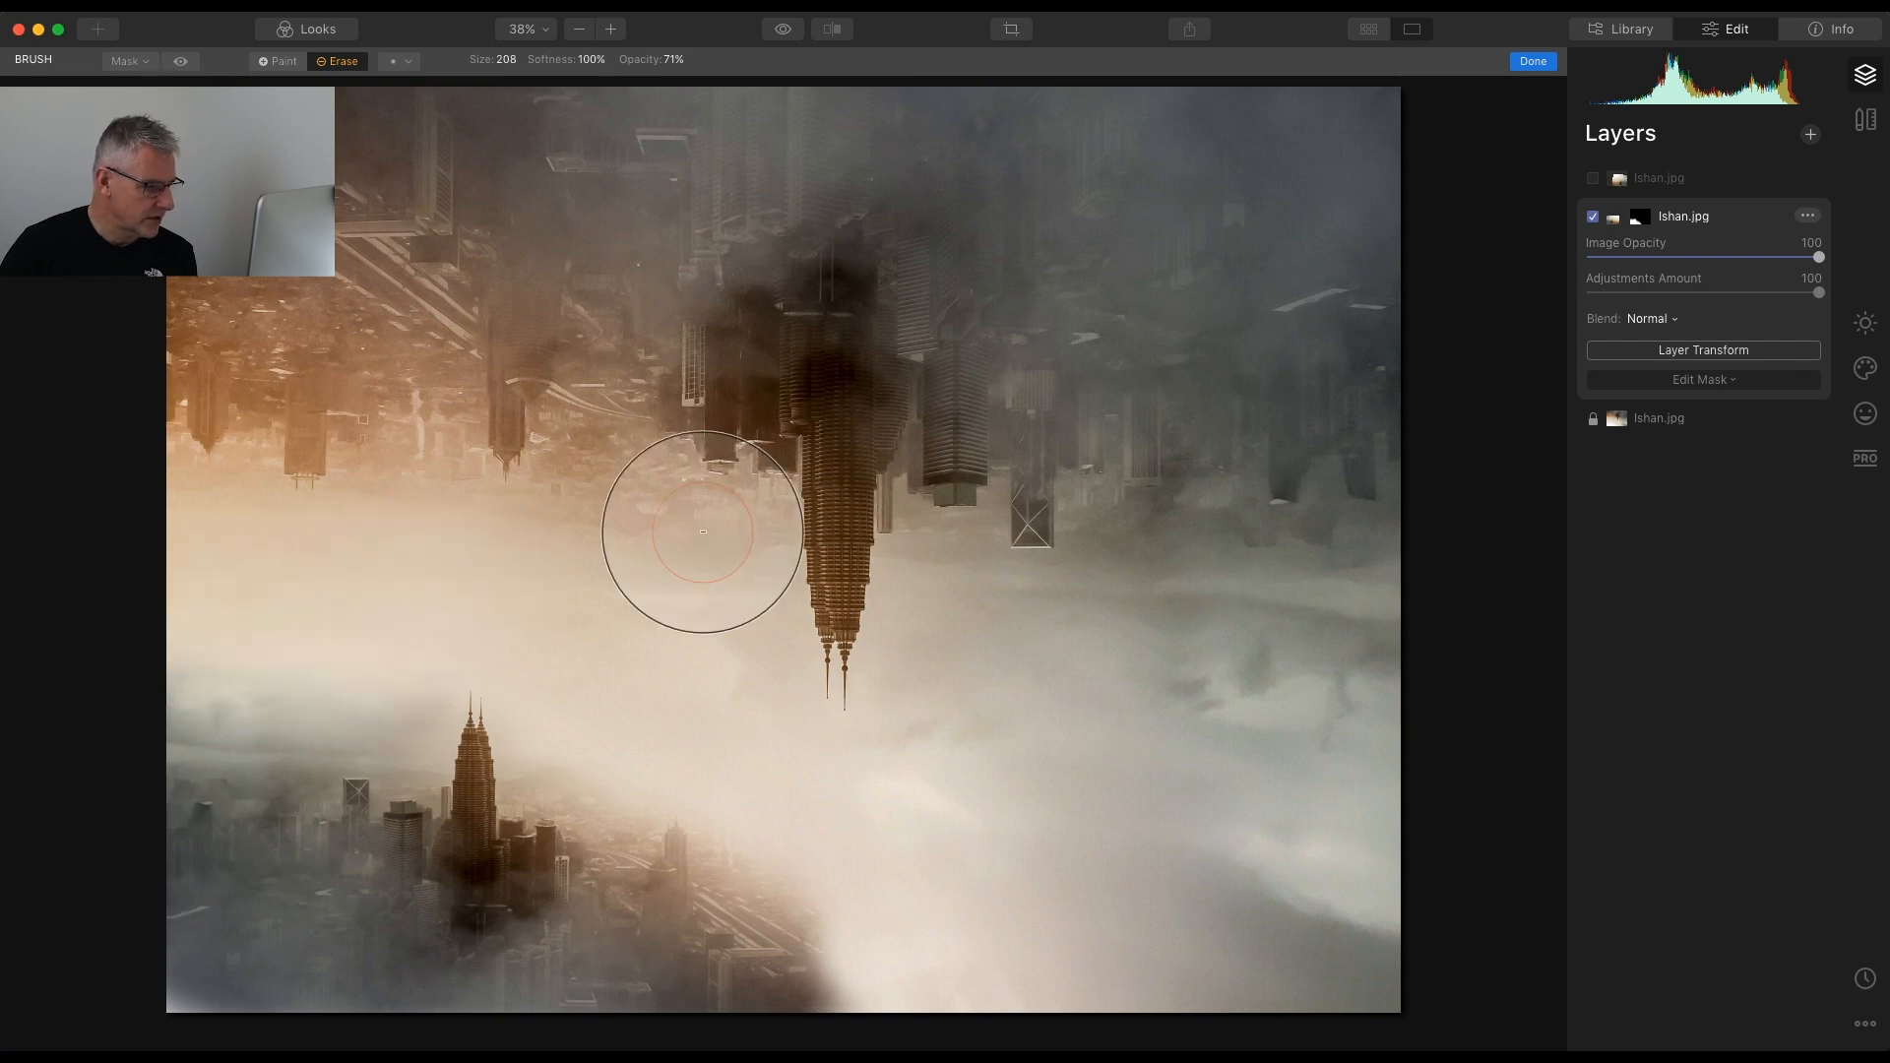
Paint the image's bottom-left edge back into the middle layer's mask at 100% opacity and finish the mask
click(278, 61)
click(678, 61)
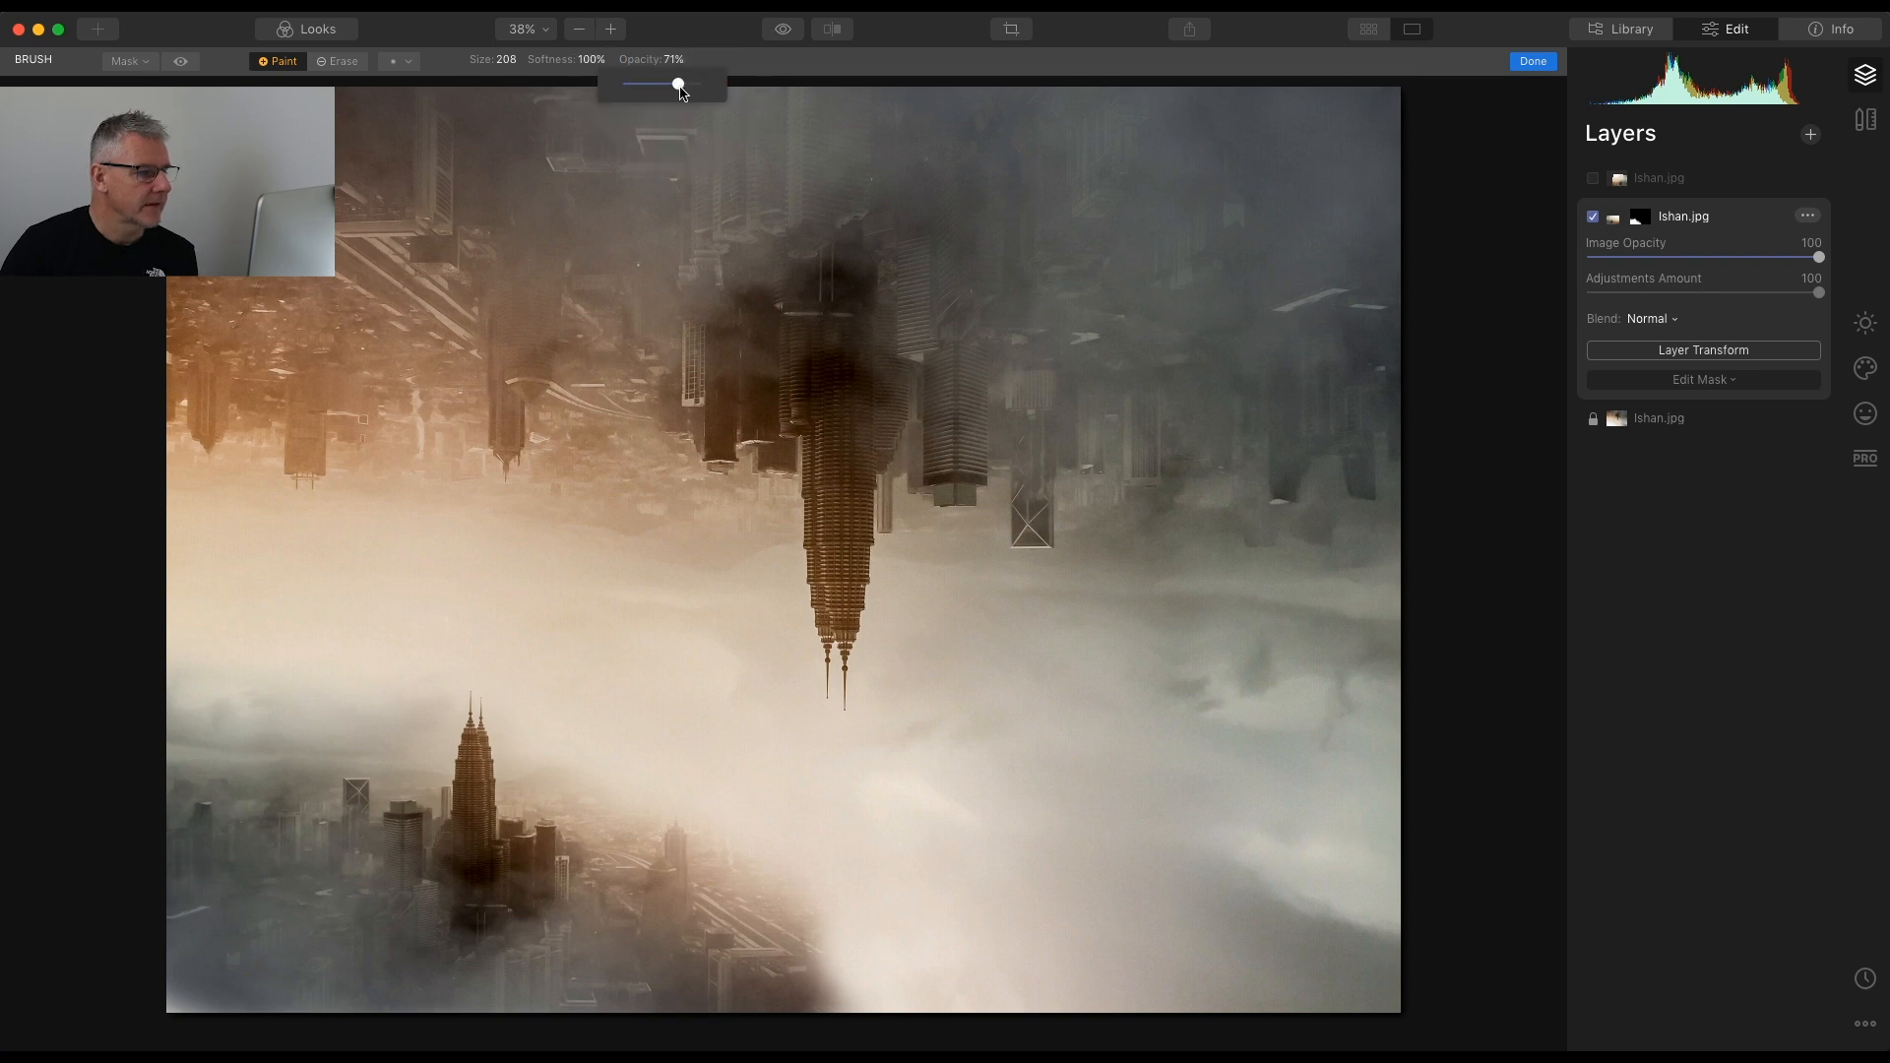
drag(677, 84, 700, 84)
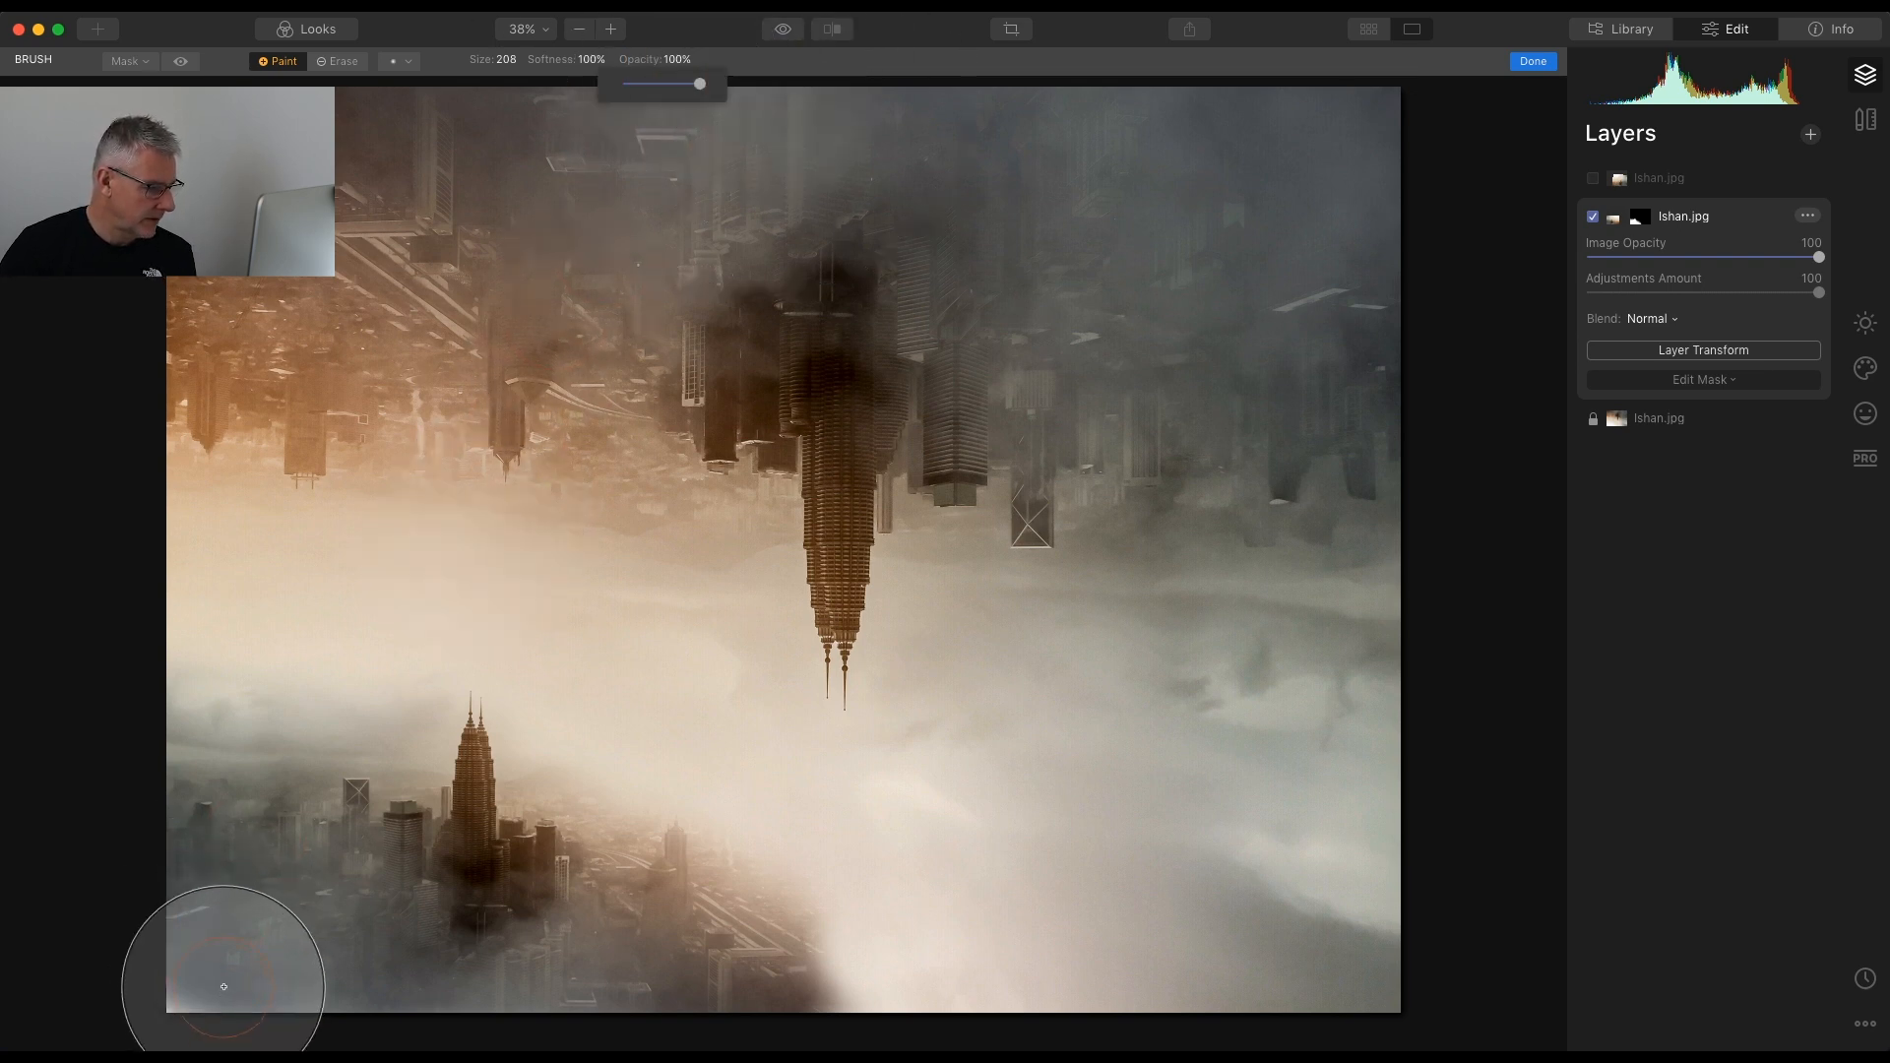
mouse_move(314, 1006)
mouse_down()
mouse_move(445, 995)
mouse_move(222, 978)
mouse_move(513, 1001)
mouse_move(175, 995)
mouse_move(575, 1003)
mouse_up()
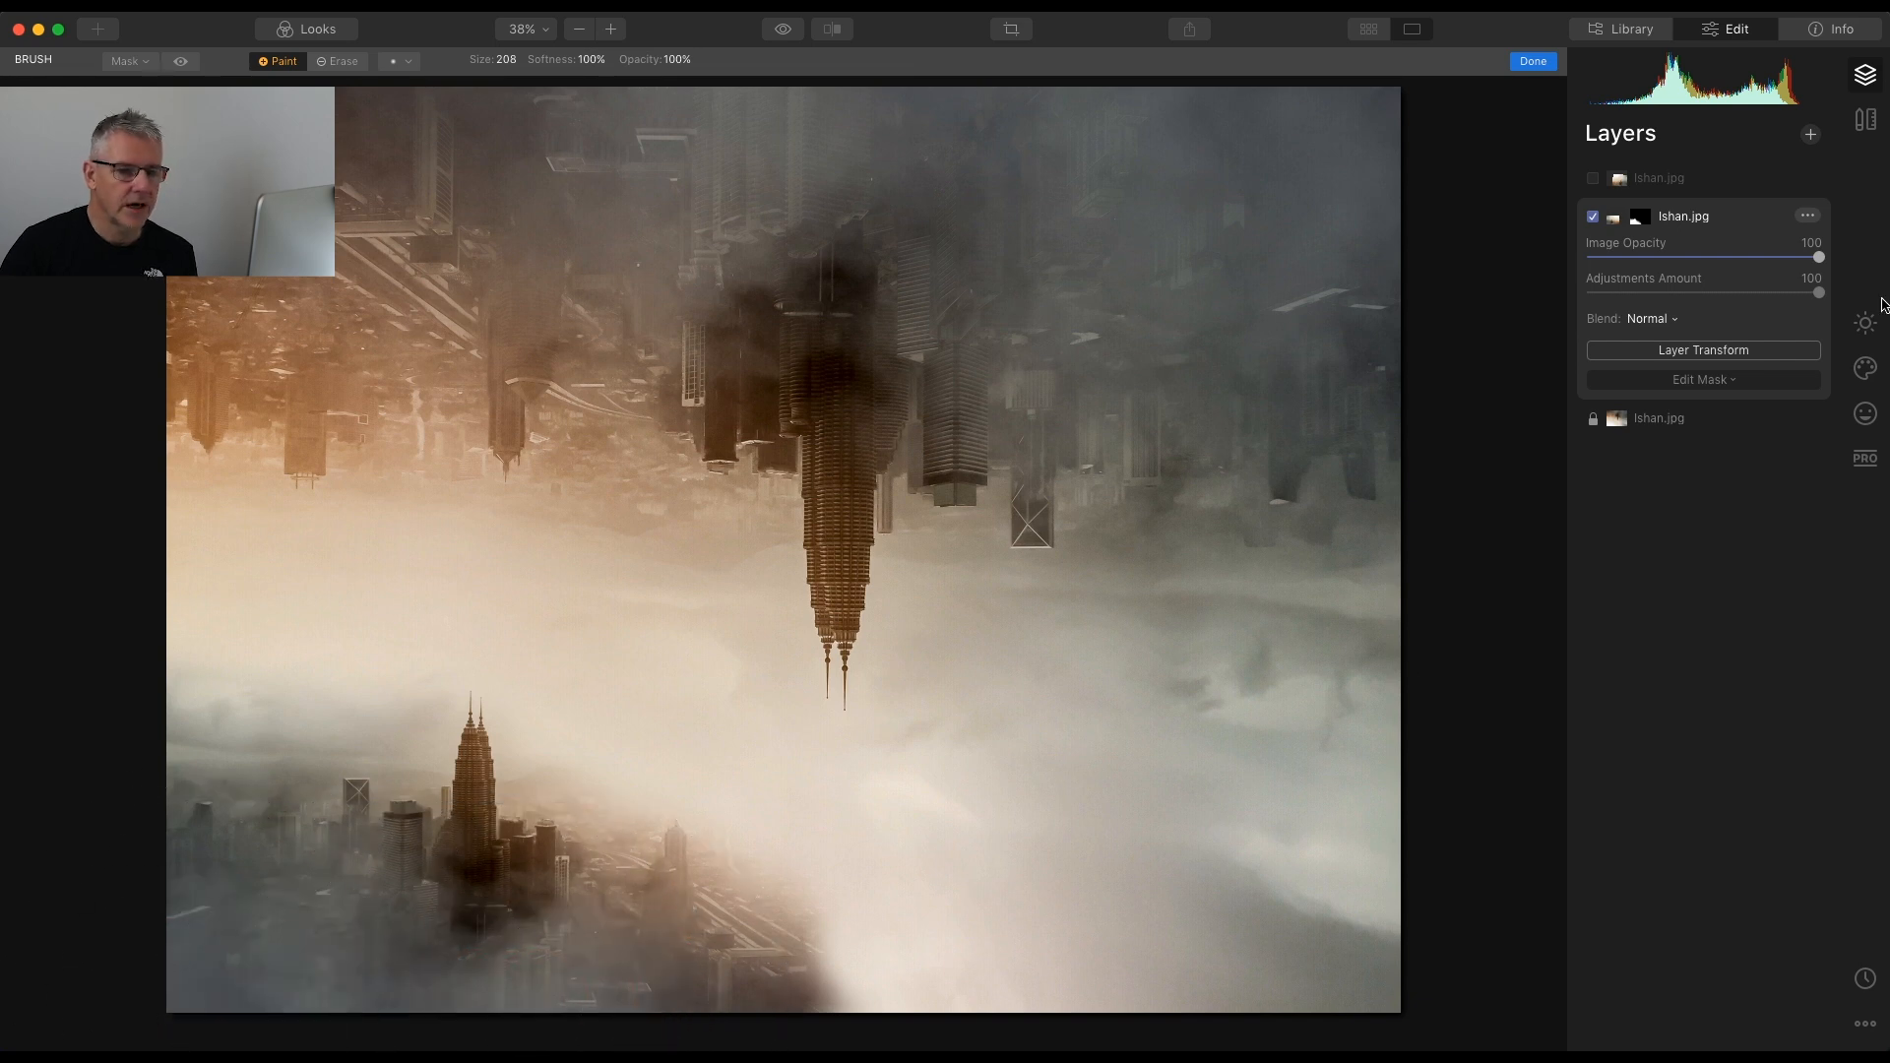
click(1534, 65)
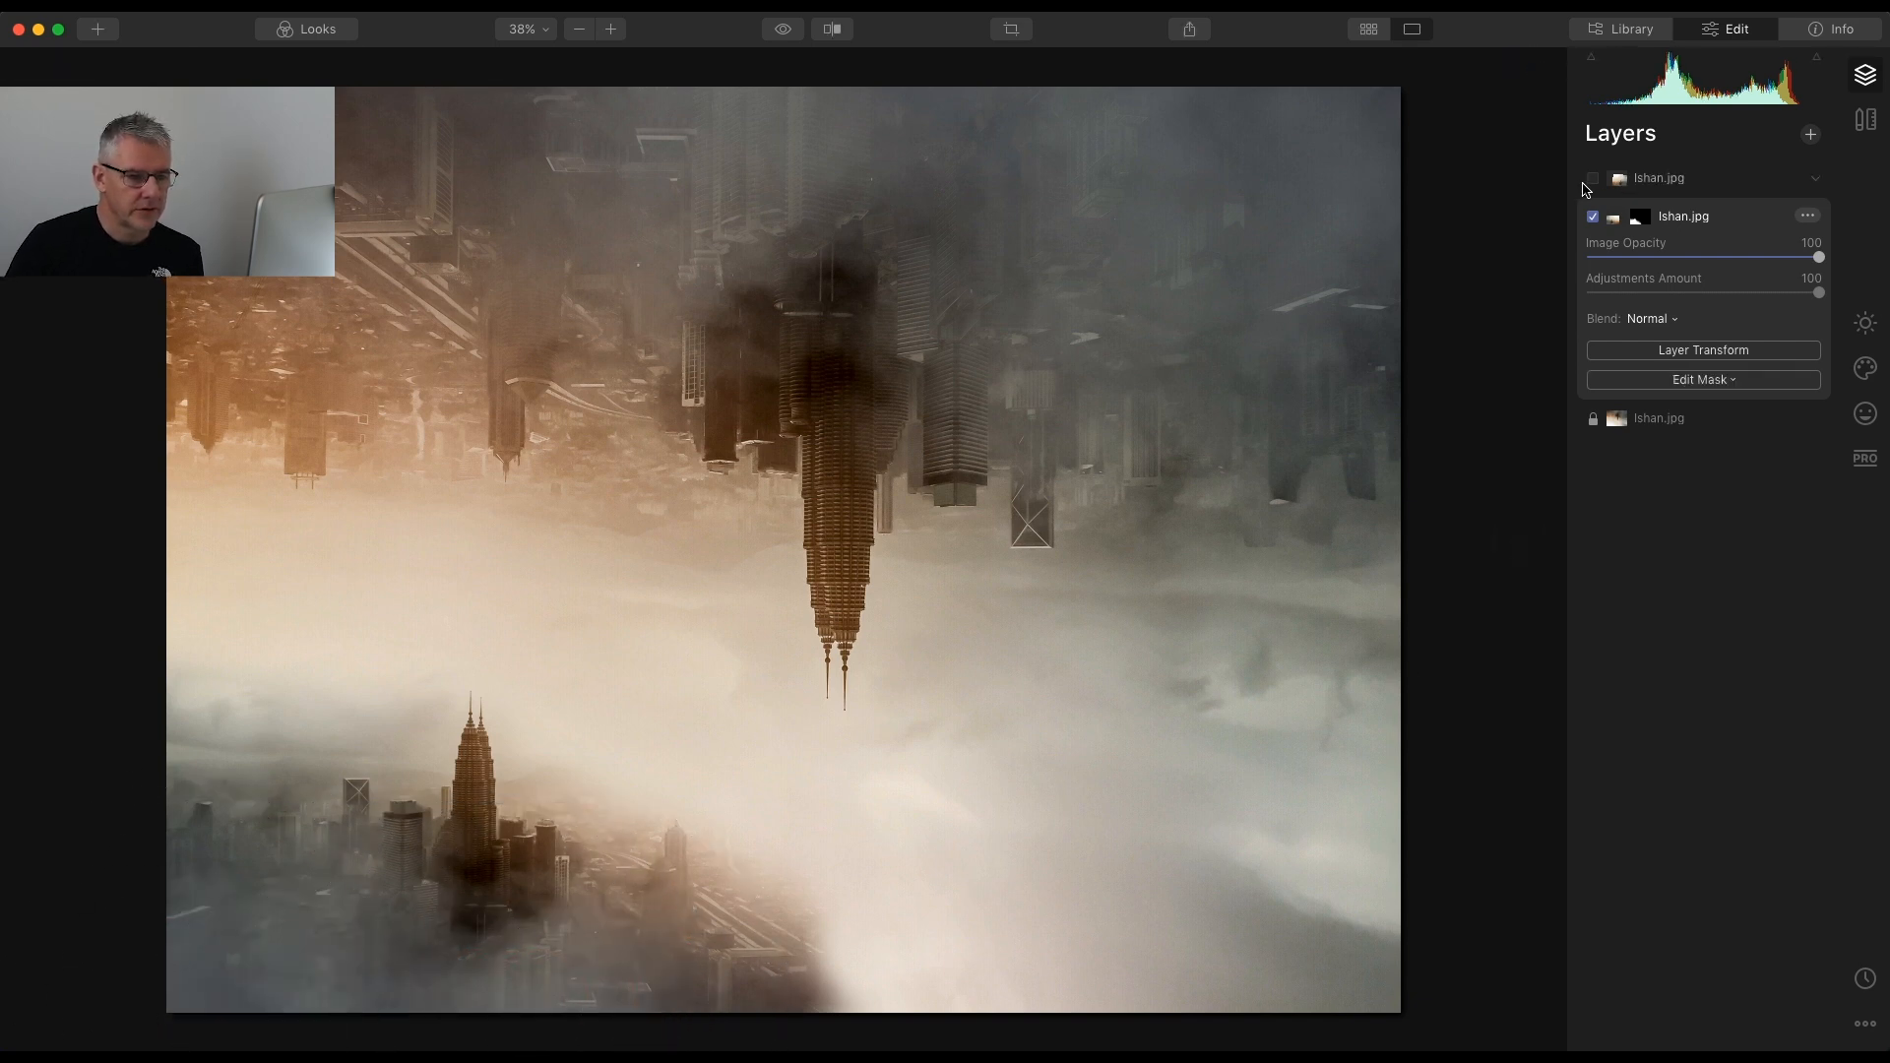
Show the top layer again and erase its hard upper and left edges with a size 208 mask brush, keeping its skyline
click(1595, 183)
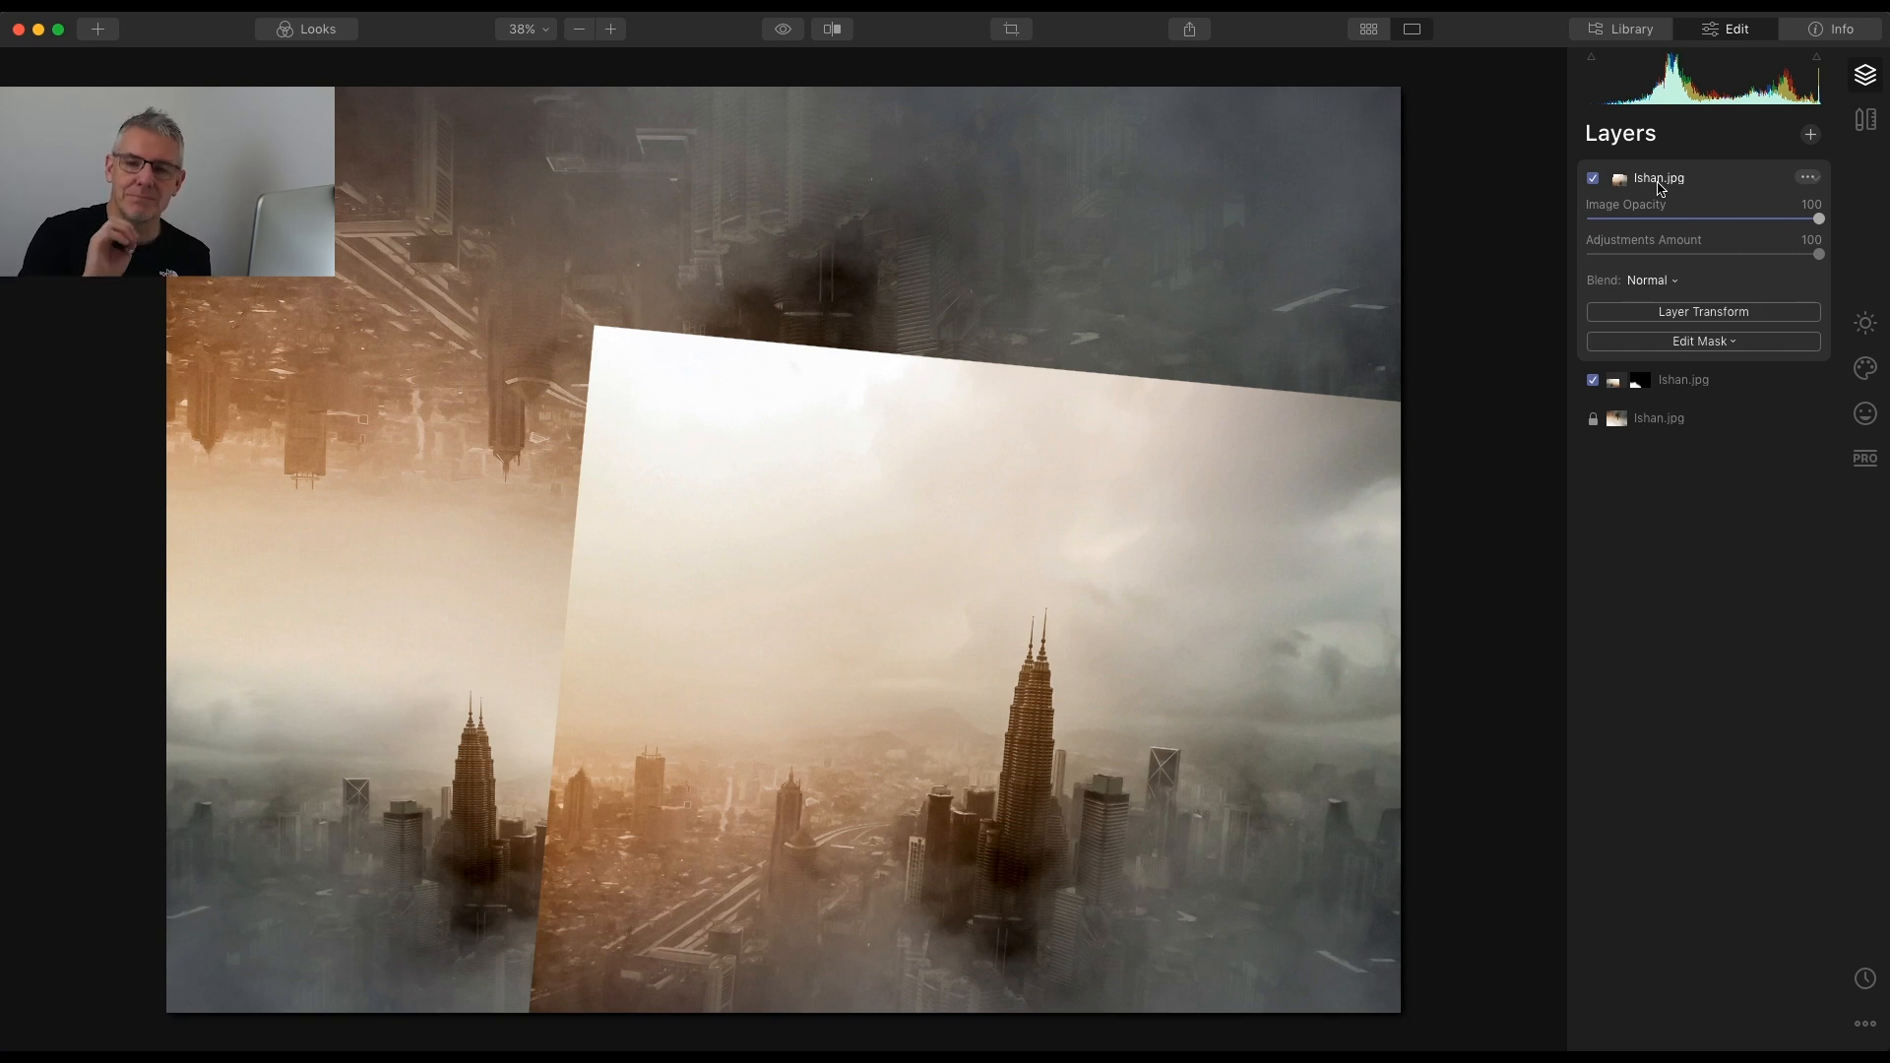
click(1703, 341)
click(1634, 362)
mouse_move(1327, 911)
mouse_down()
mouse_move(1369, 902)
mouse_move(1307, 935)
mouse_move(1109, 725)
mouse_move(1239, 934)
mouse_move(745, 914)
mouse_move(744, 796)
mouse_move(1383, 949)
mouse_up()
click(278, 61)
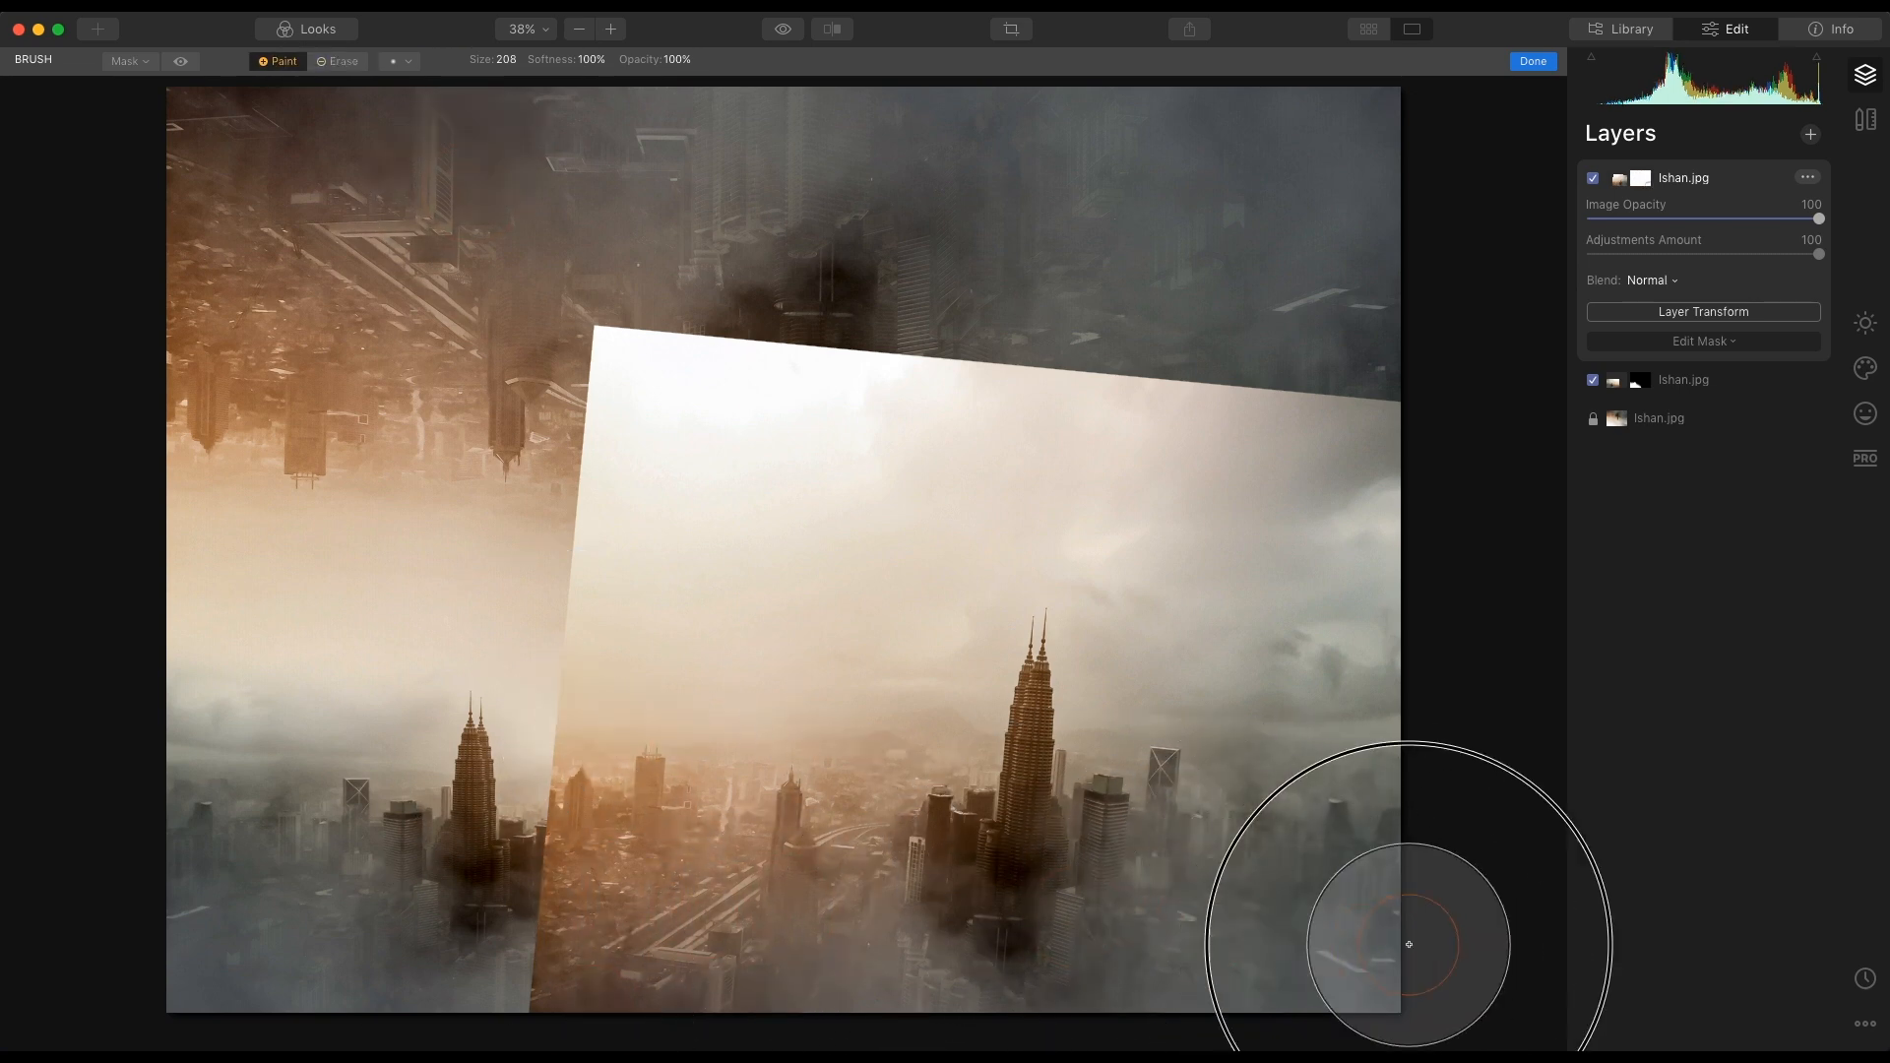
click(337, 61)
mouse_move(1262, 410)
mouse_down()
mouse_move(722, 400)
mouse_move(622, 370)
mouse_move(565, 412)
mouse_move(536, 781)
mouse_move(477, 954)
mouse_move(530, 988)
mouse_move(491, 890)
mouse_move(617, 560)
mouse_move(830, 593)
mouse_move(714, 546)
mouse_move(1400, 527)
mouse_move(1019, 496)
mouse_move(550, 553)
mouse_move(779, 574)
mouse_move(556, 566)
mouse_move(303, 617)
mouse_up()
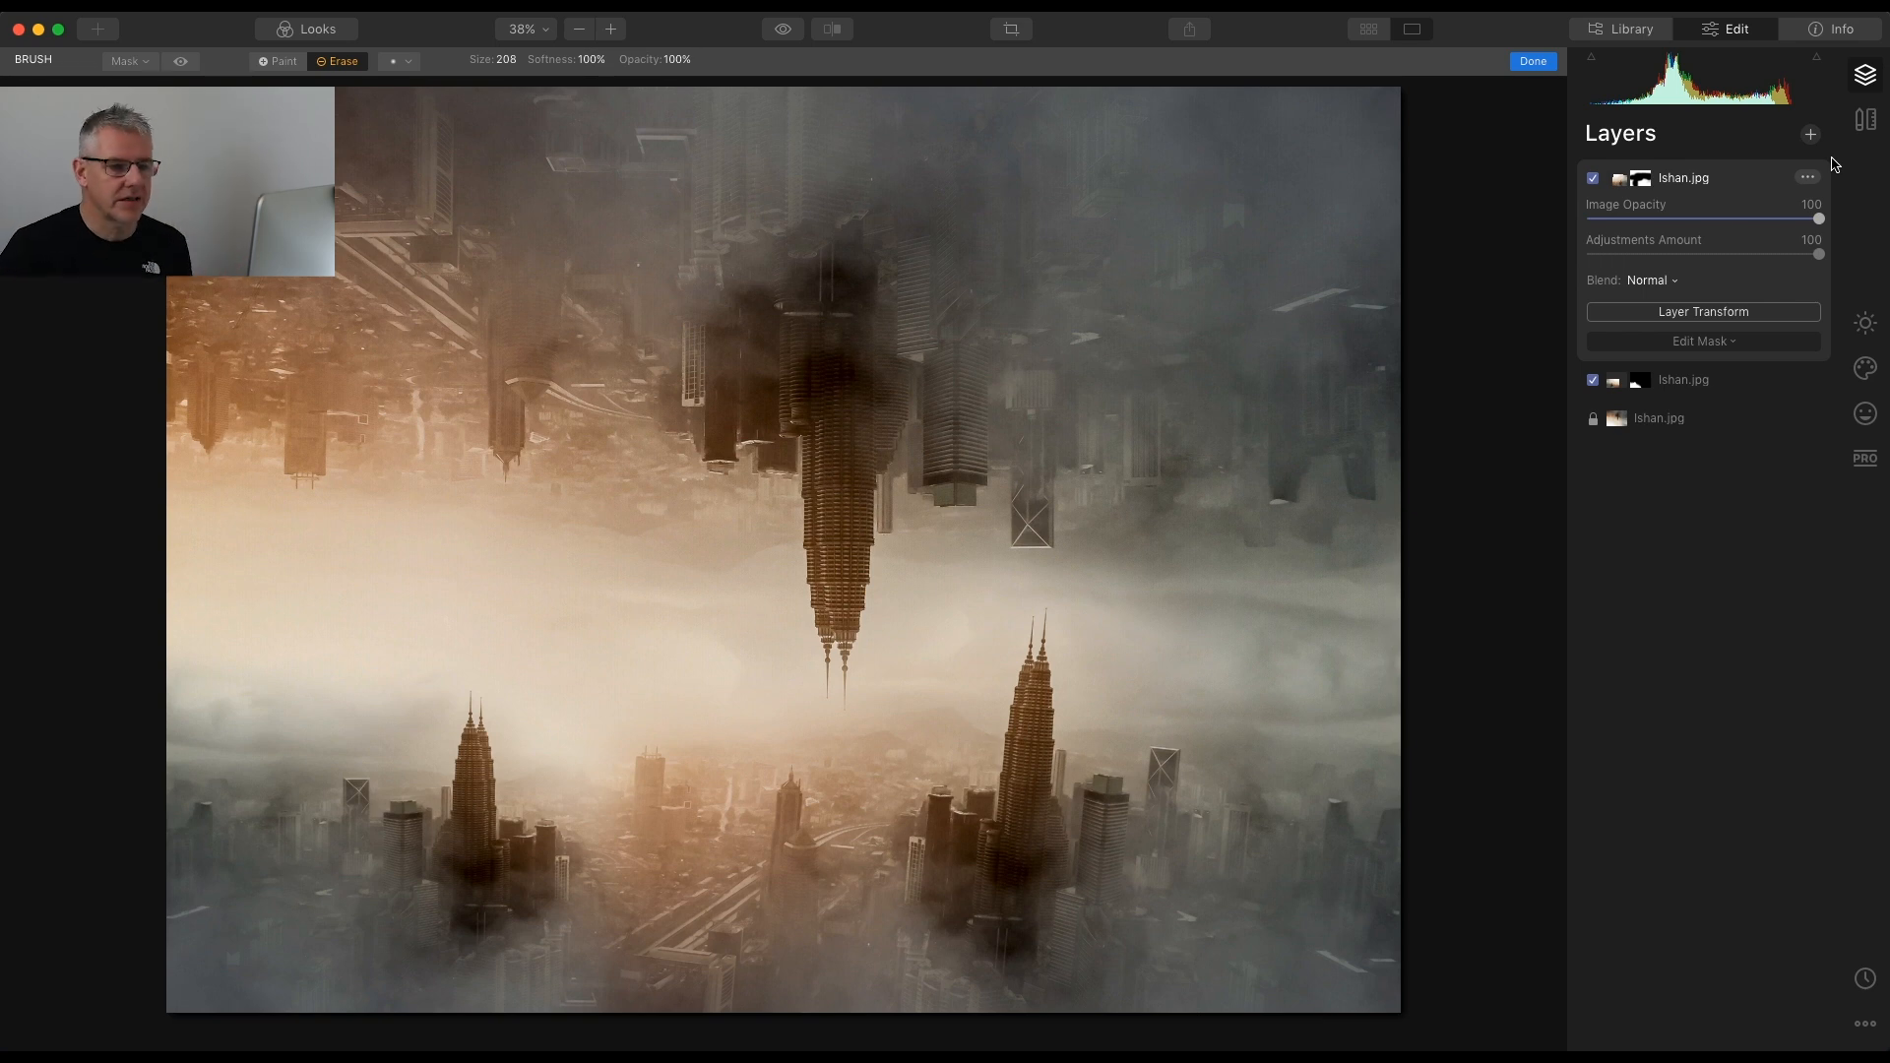
Create a stamped layer from the composite, delete the two masked Ishan.jpg copies beneath it, and show the stamped layer
click(1808, 137)
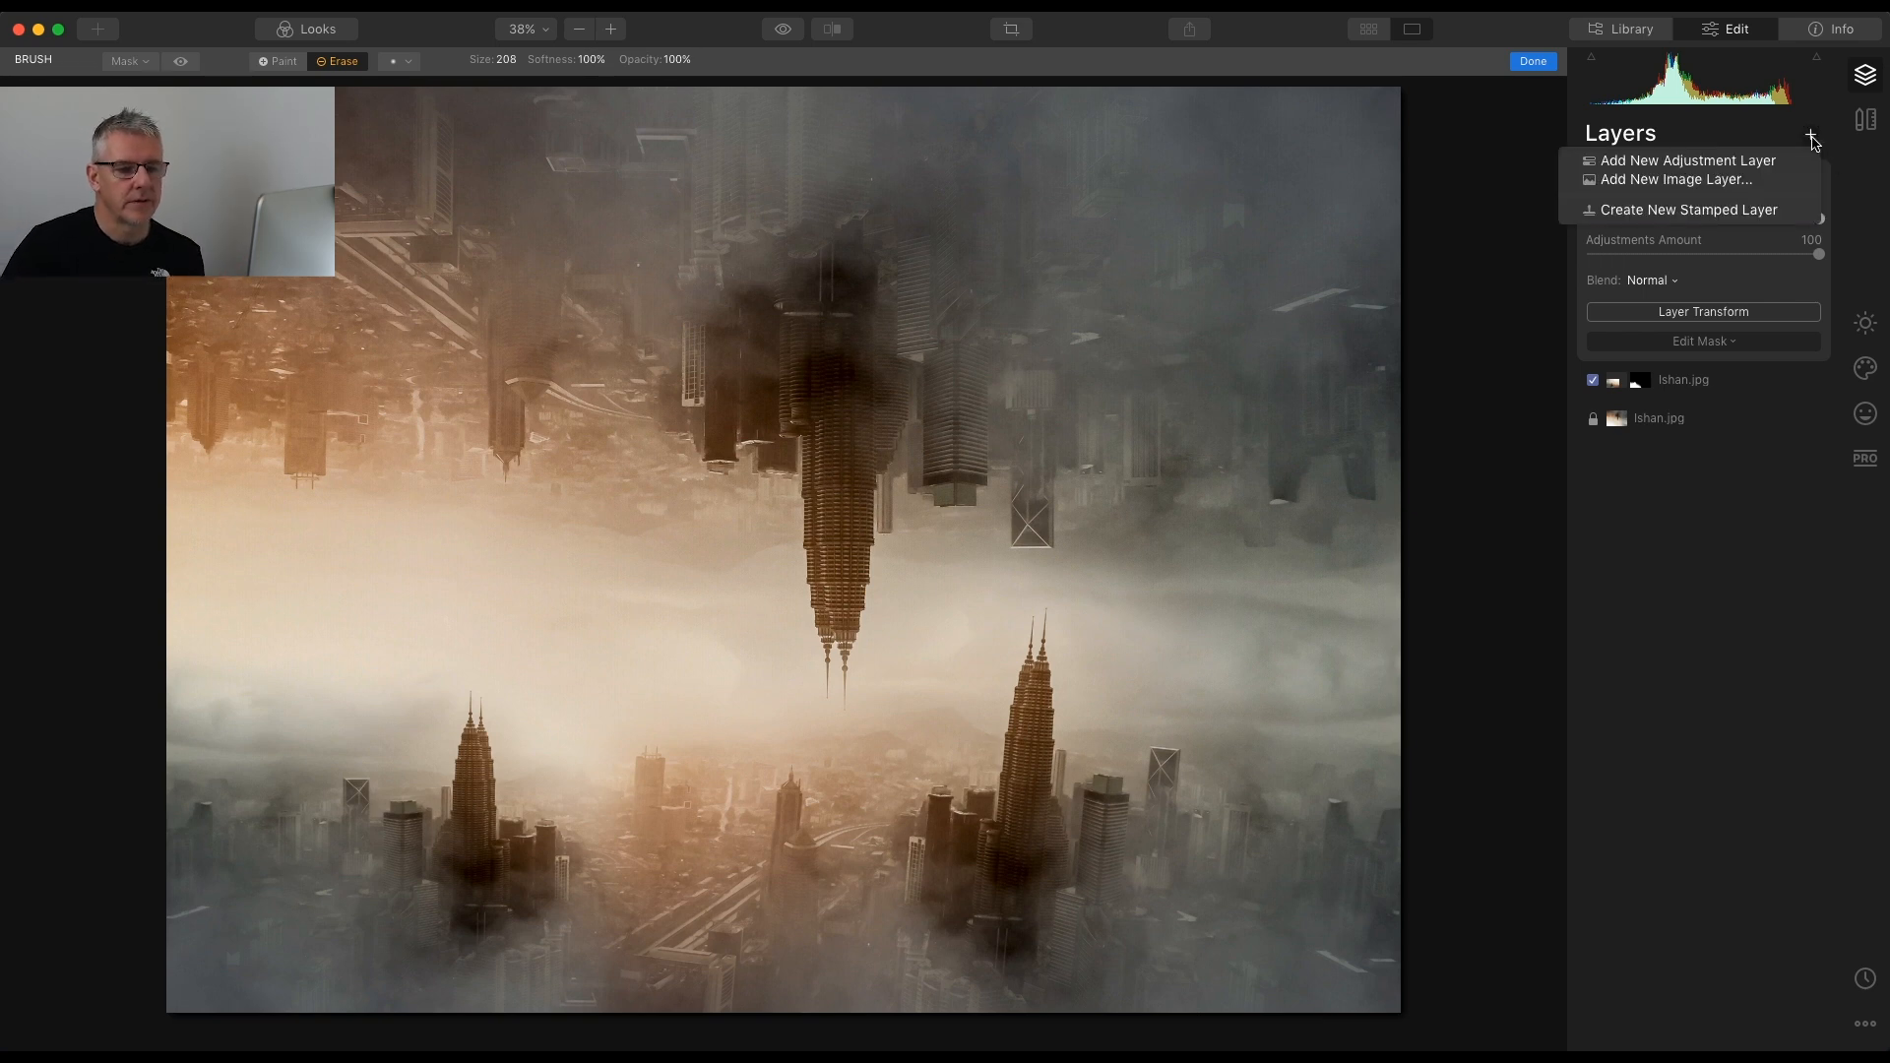
click(1752, 207)
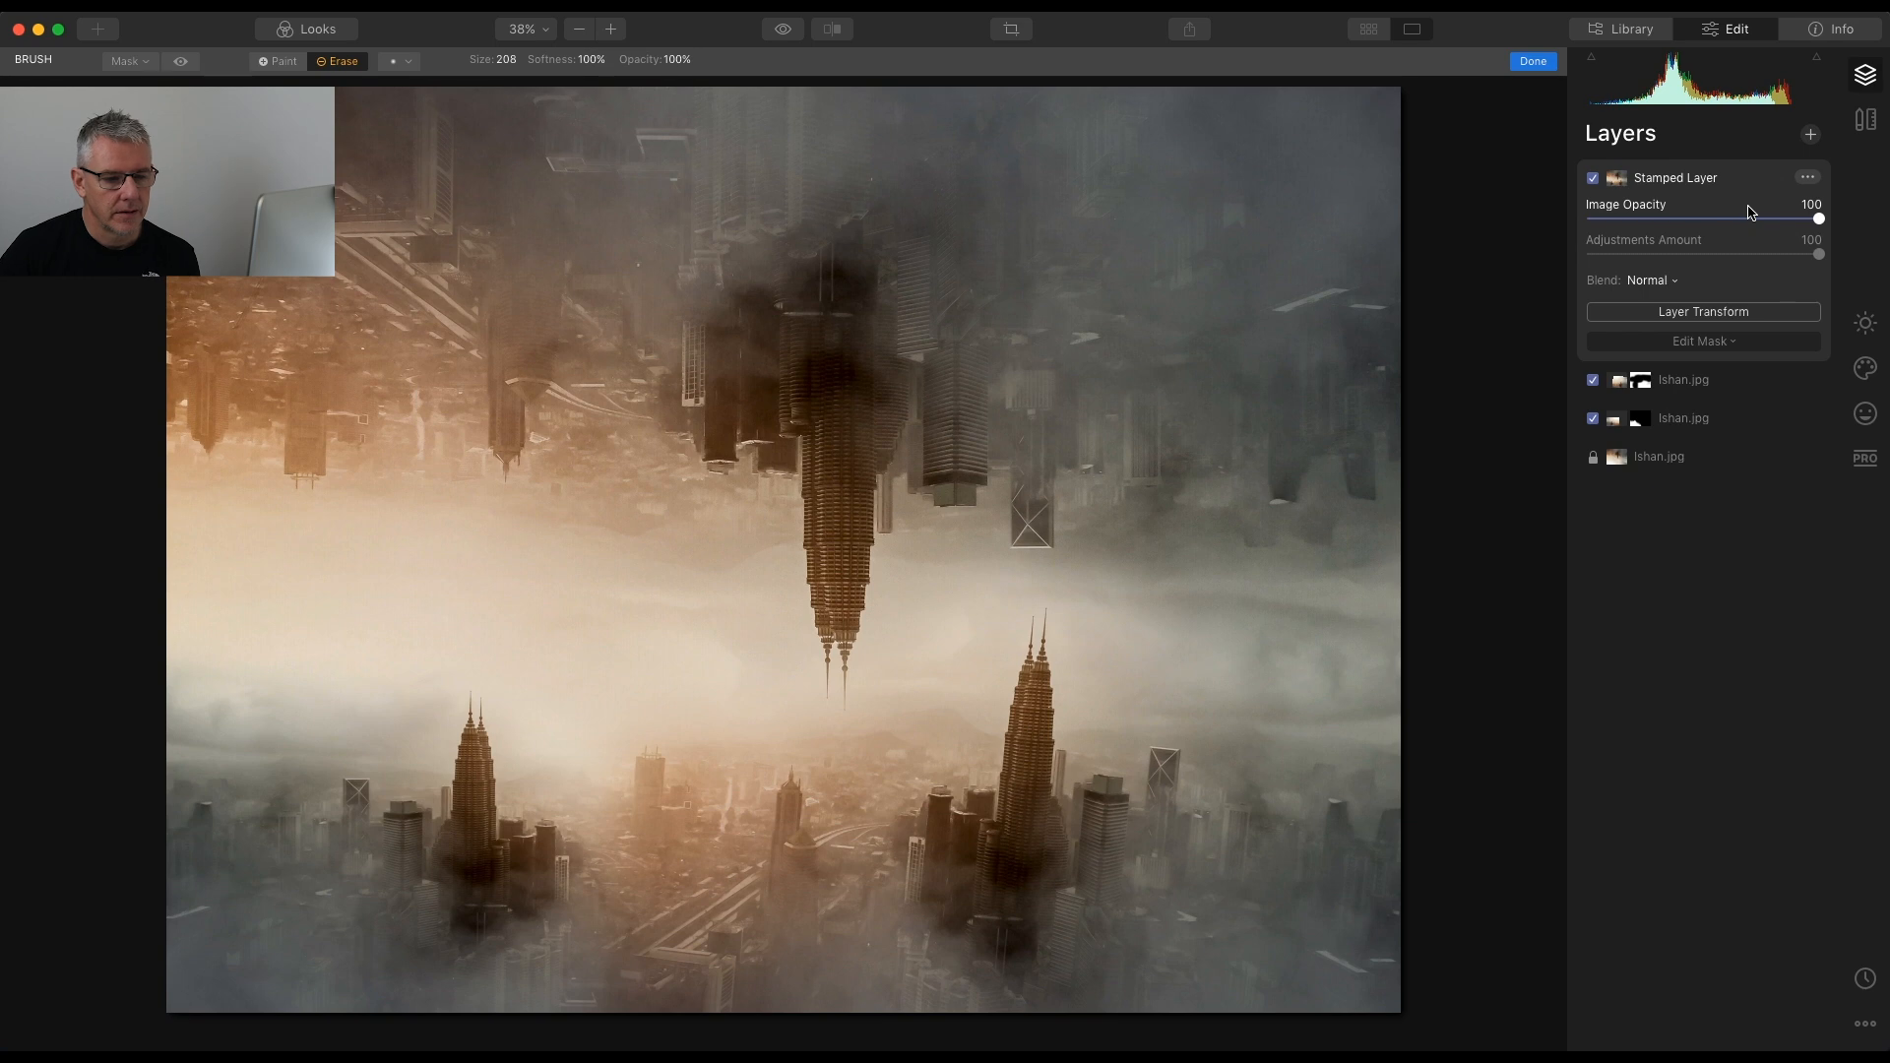
click(1752, 389)
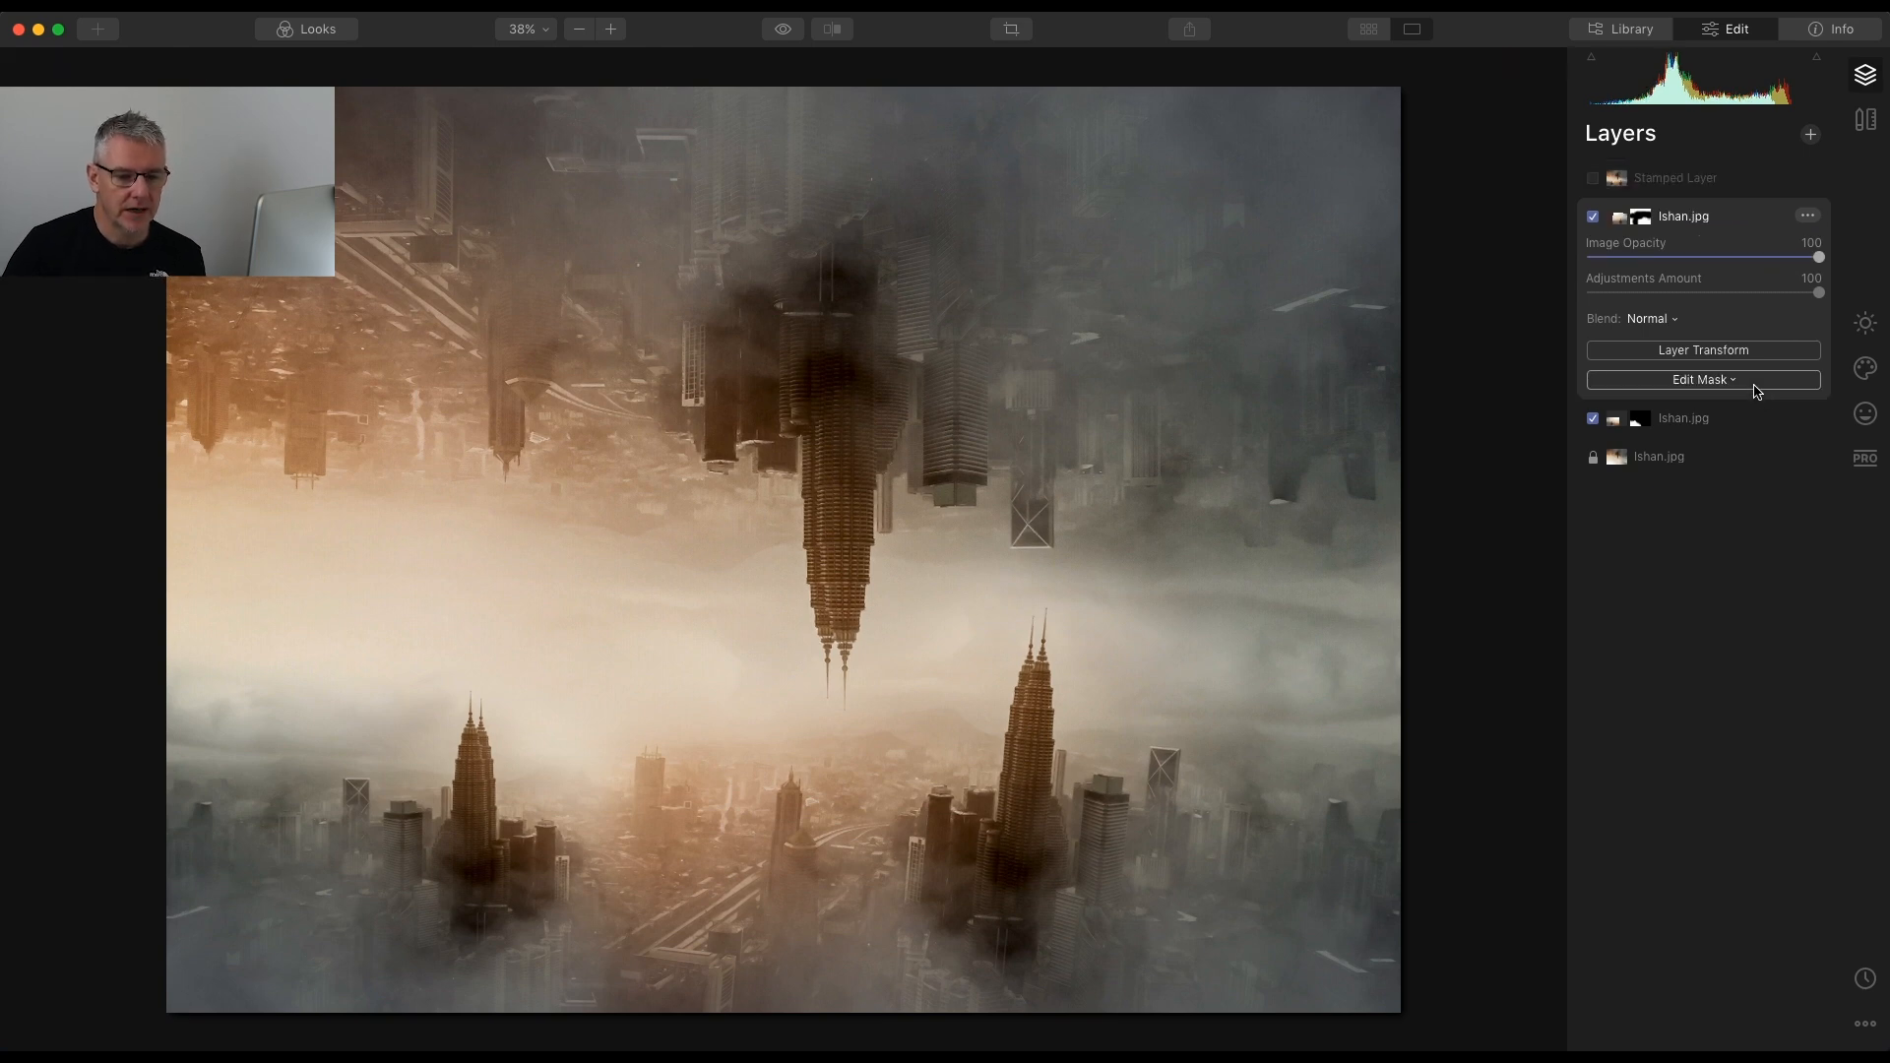
click(1807, 215)
click(1762, 258)
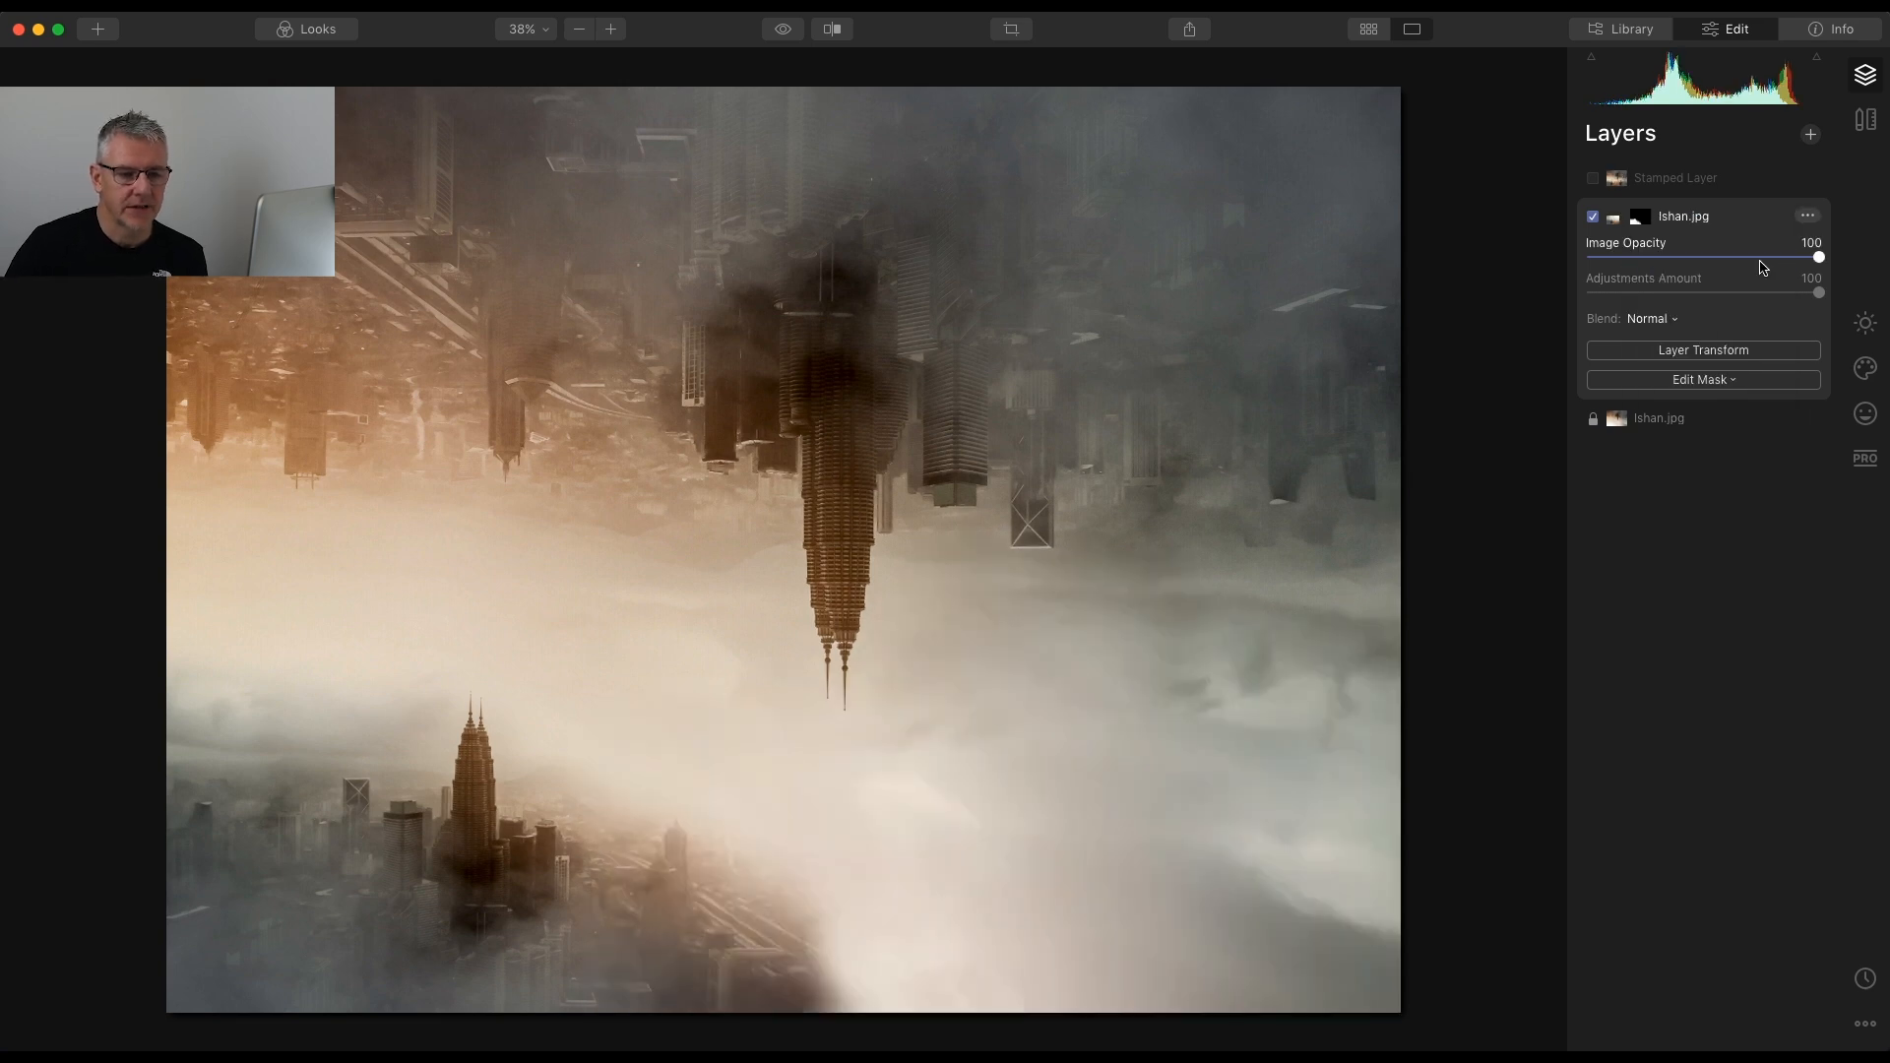
click(1807, 215)
click(1745, 262)
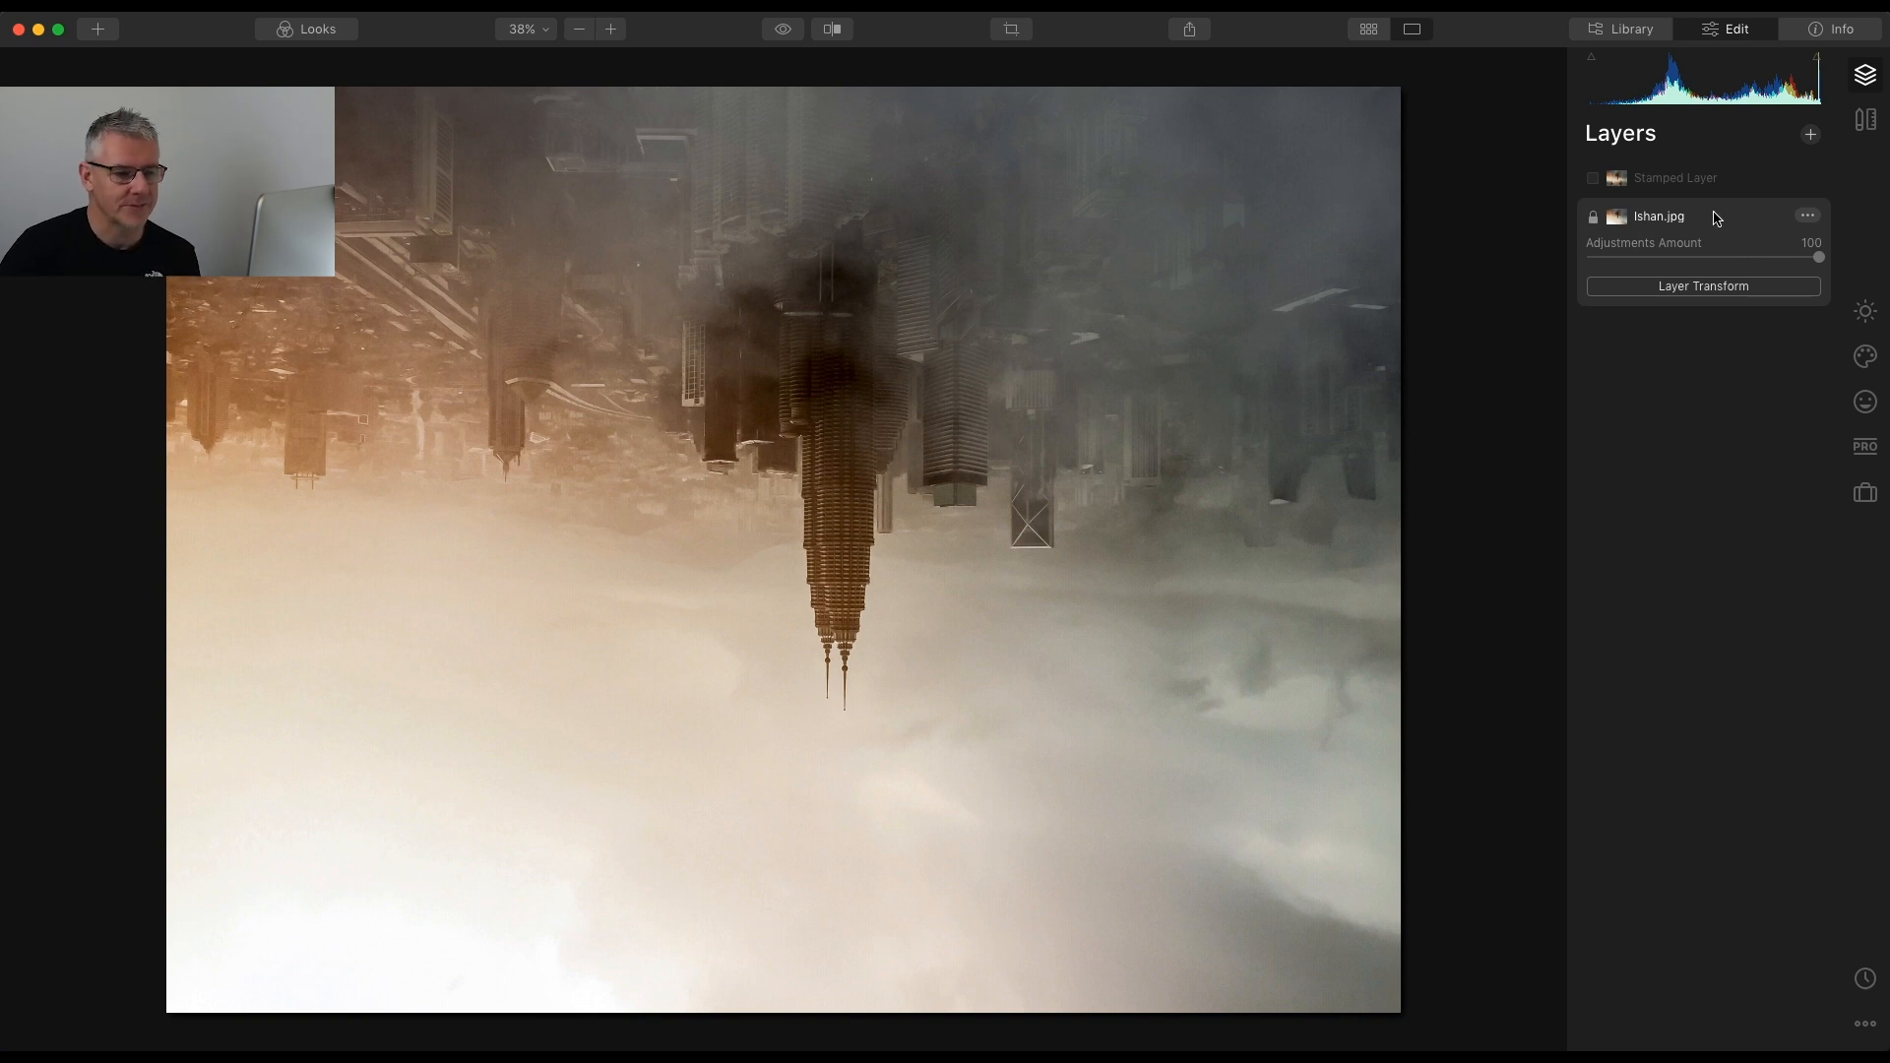
click(1594, 179)
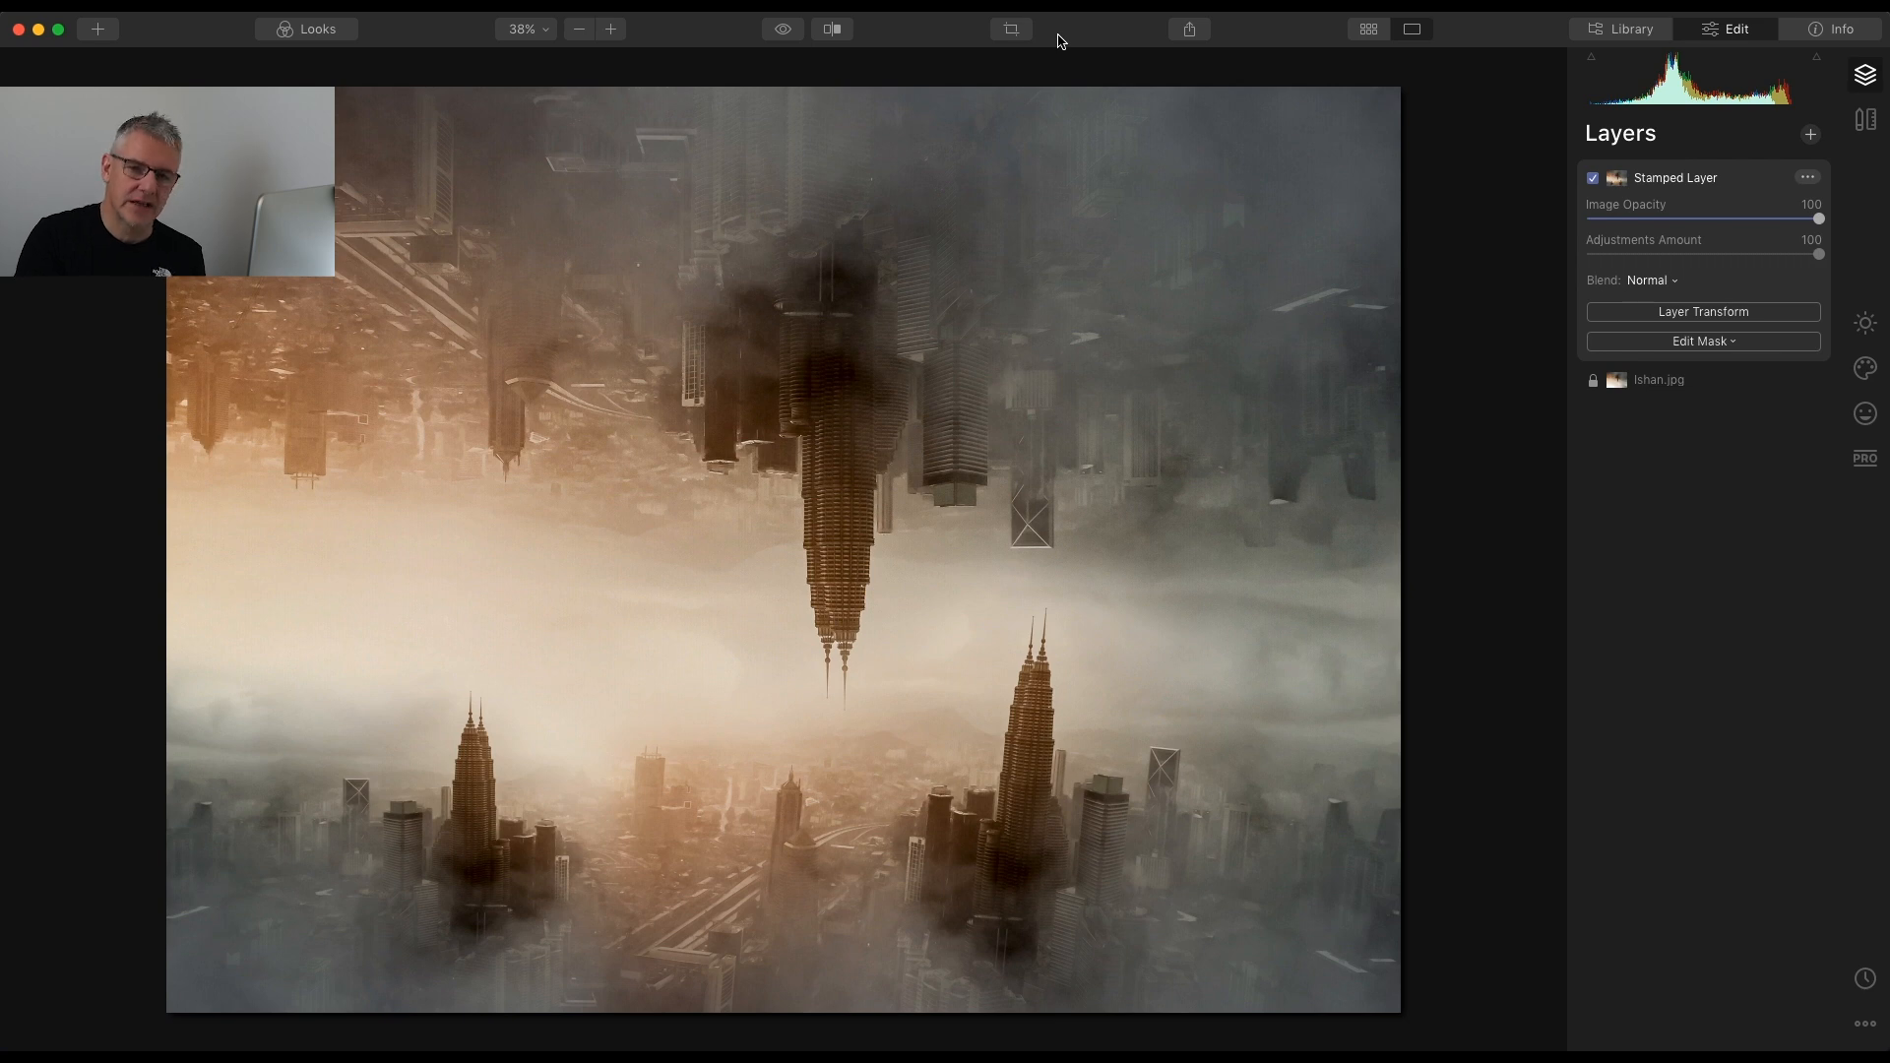
Rotate the whole image 90° counterclockwise into portrait orientation with the crop tool and apply it
click(1011, 30)
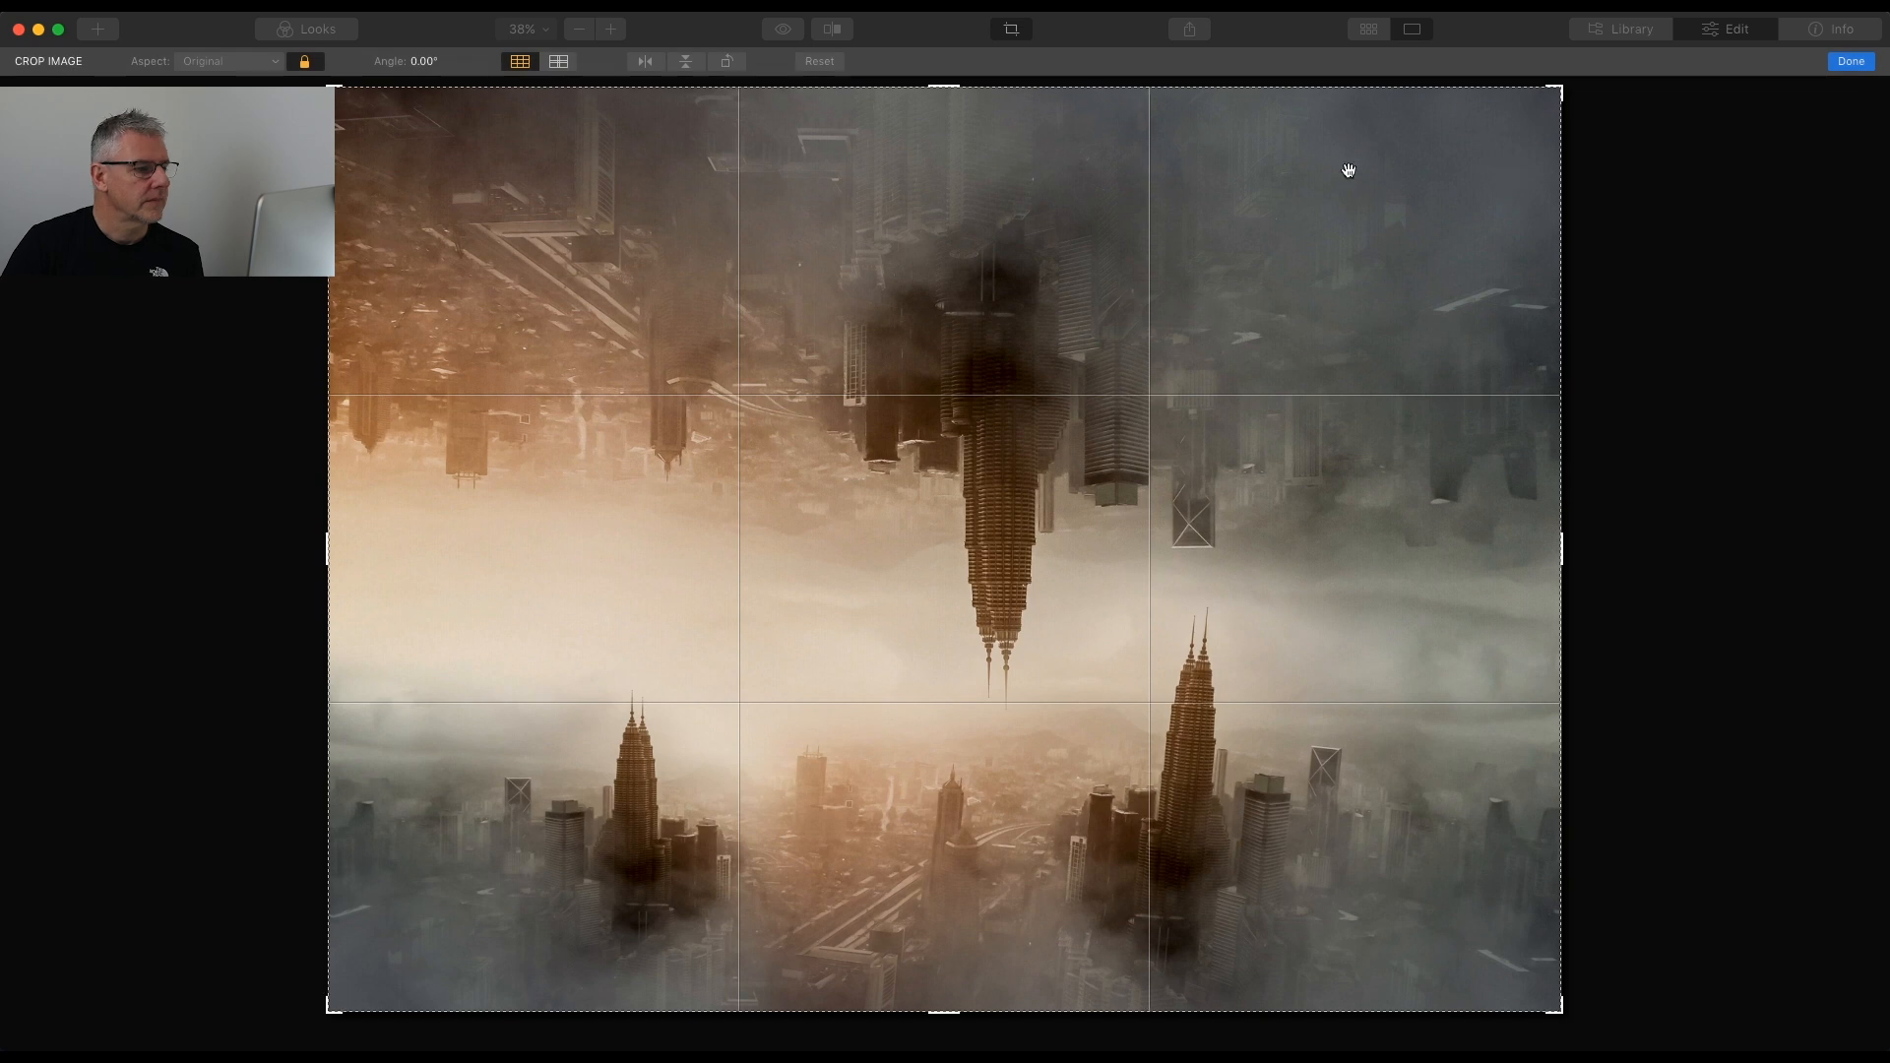
click(728, 61)
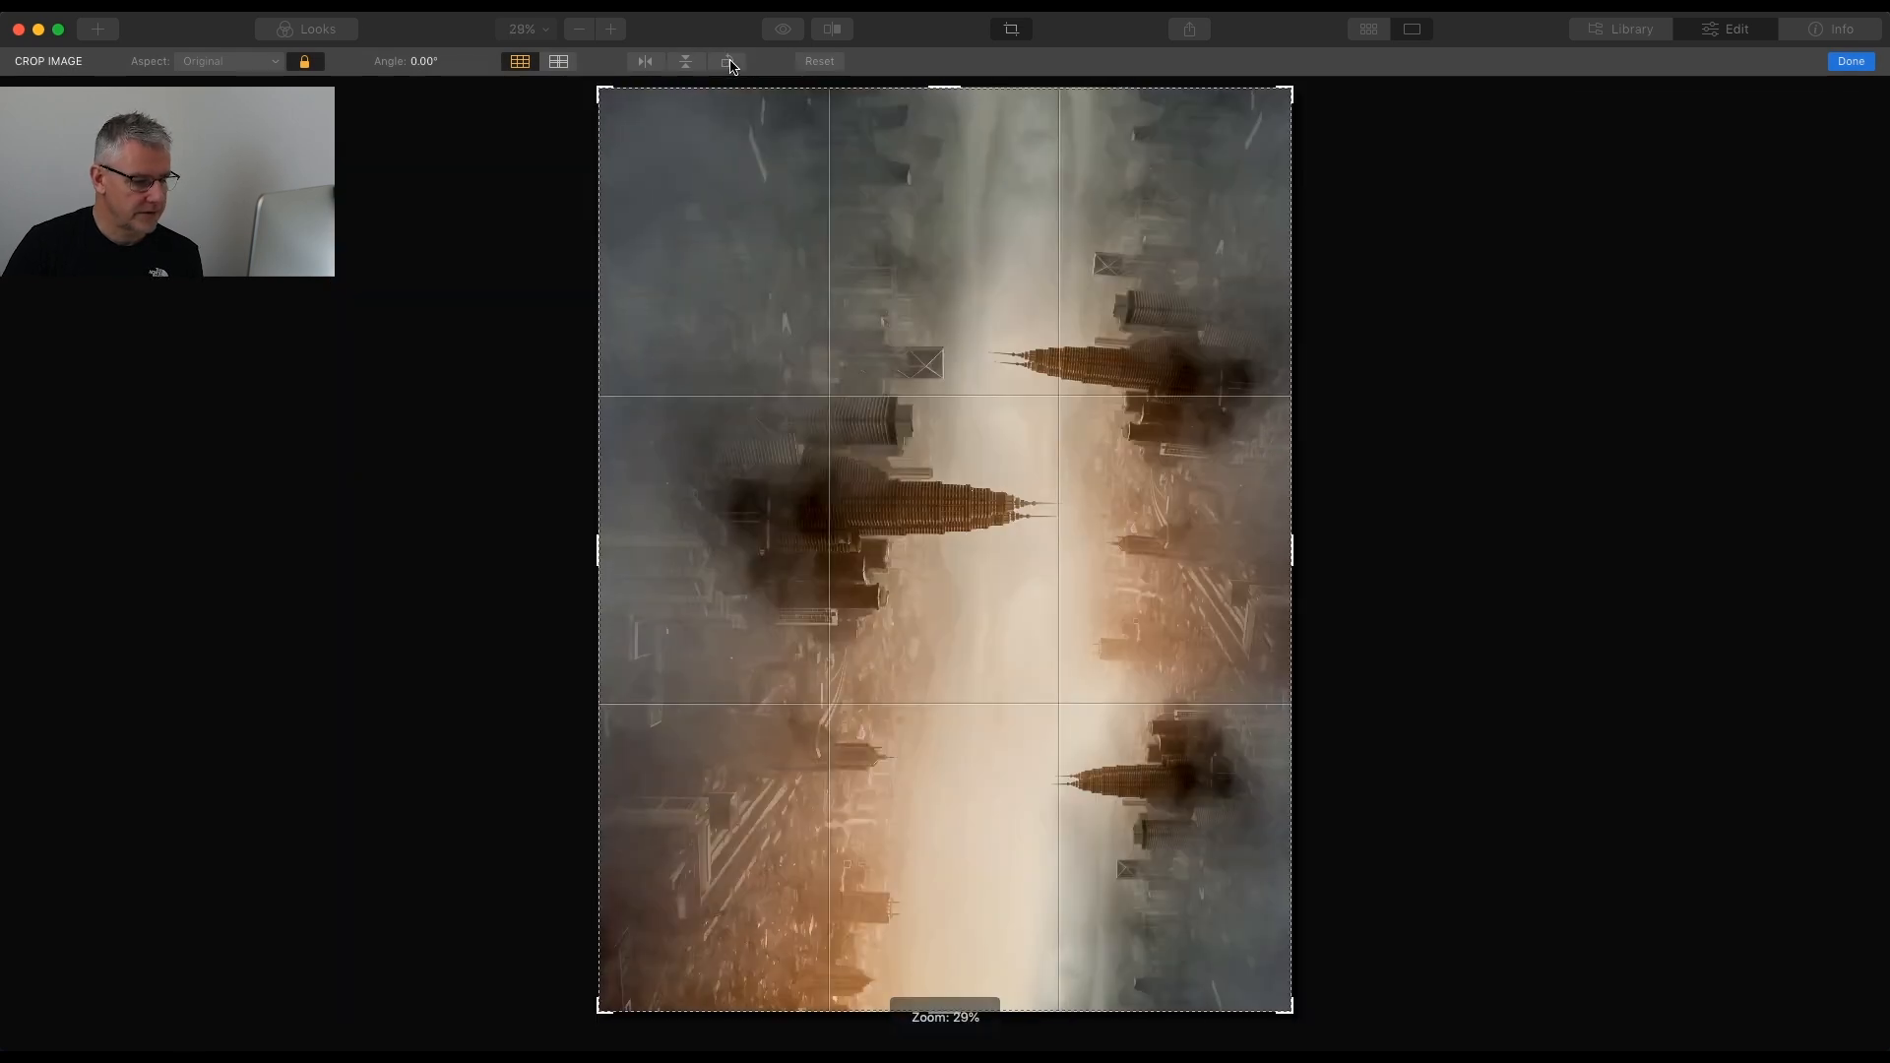
click(1851, 61)
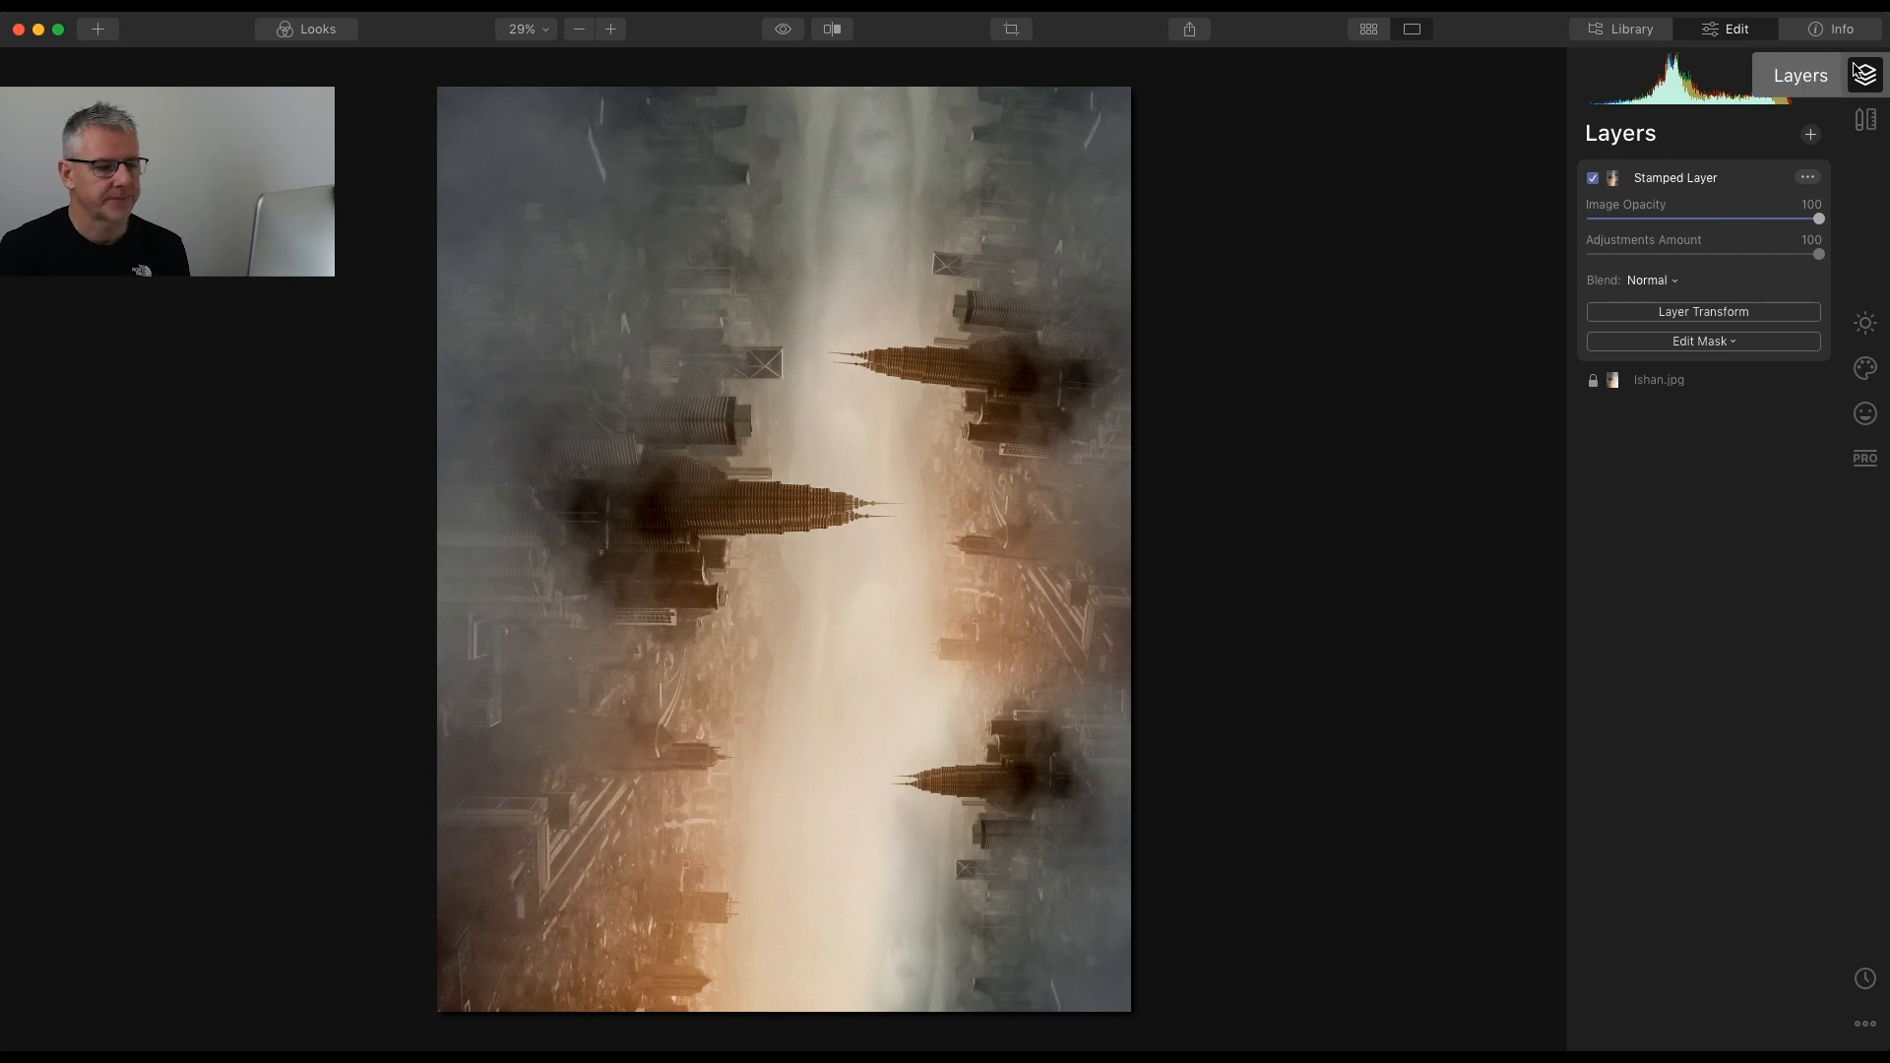
Add the dark blue underwater photo from the project composite folder as an image layer and set its opacity to 52
click(1813, 135)
click(1772, 181)
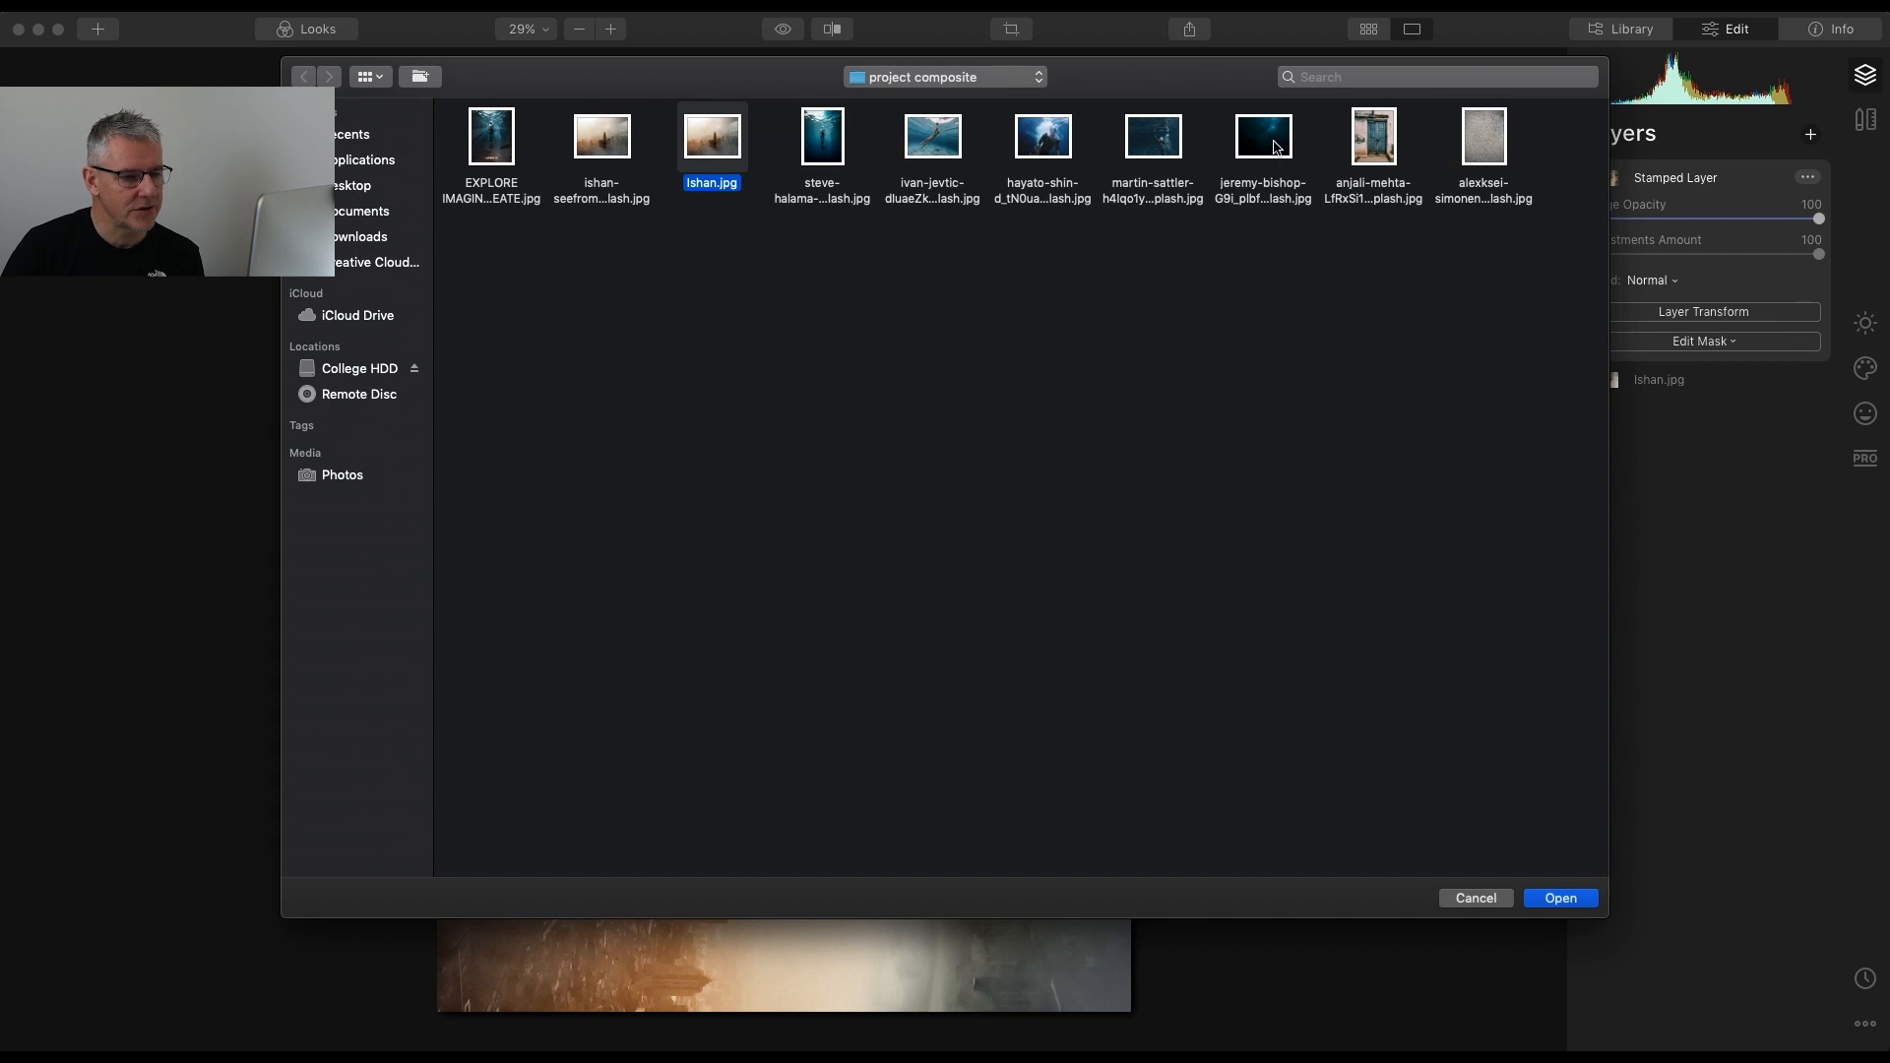
click(1276, 148)
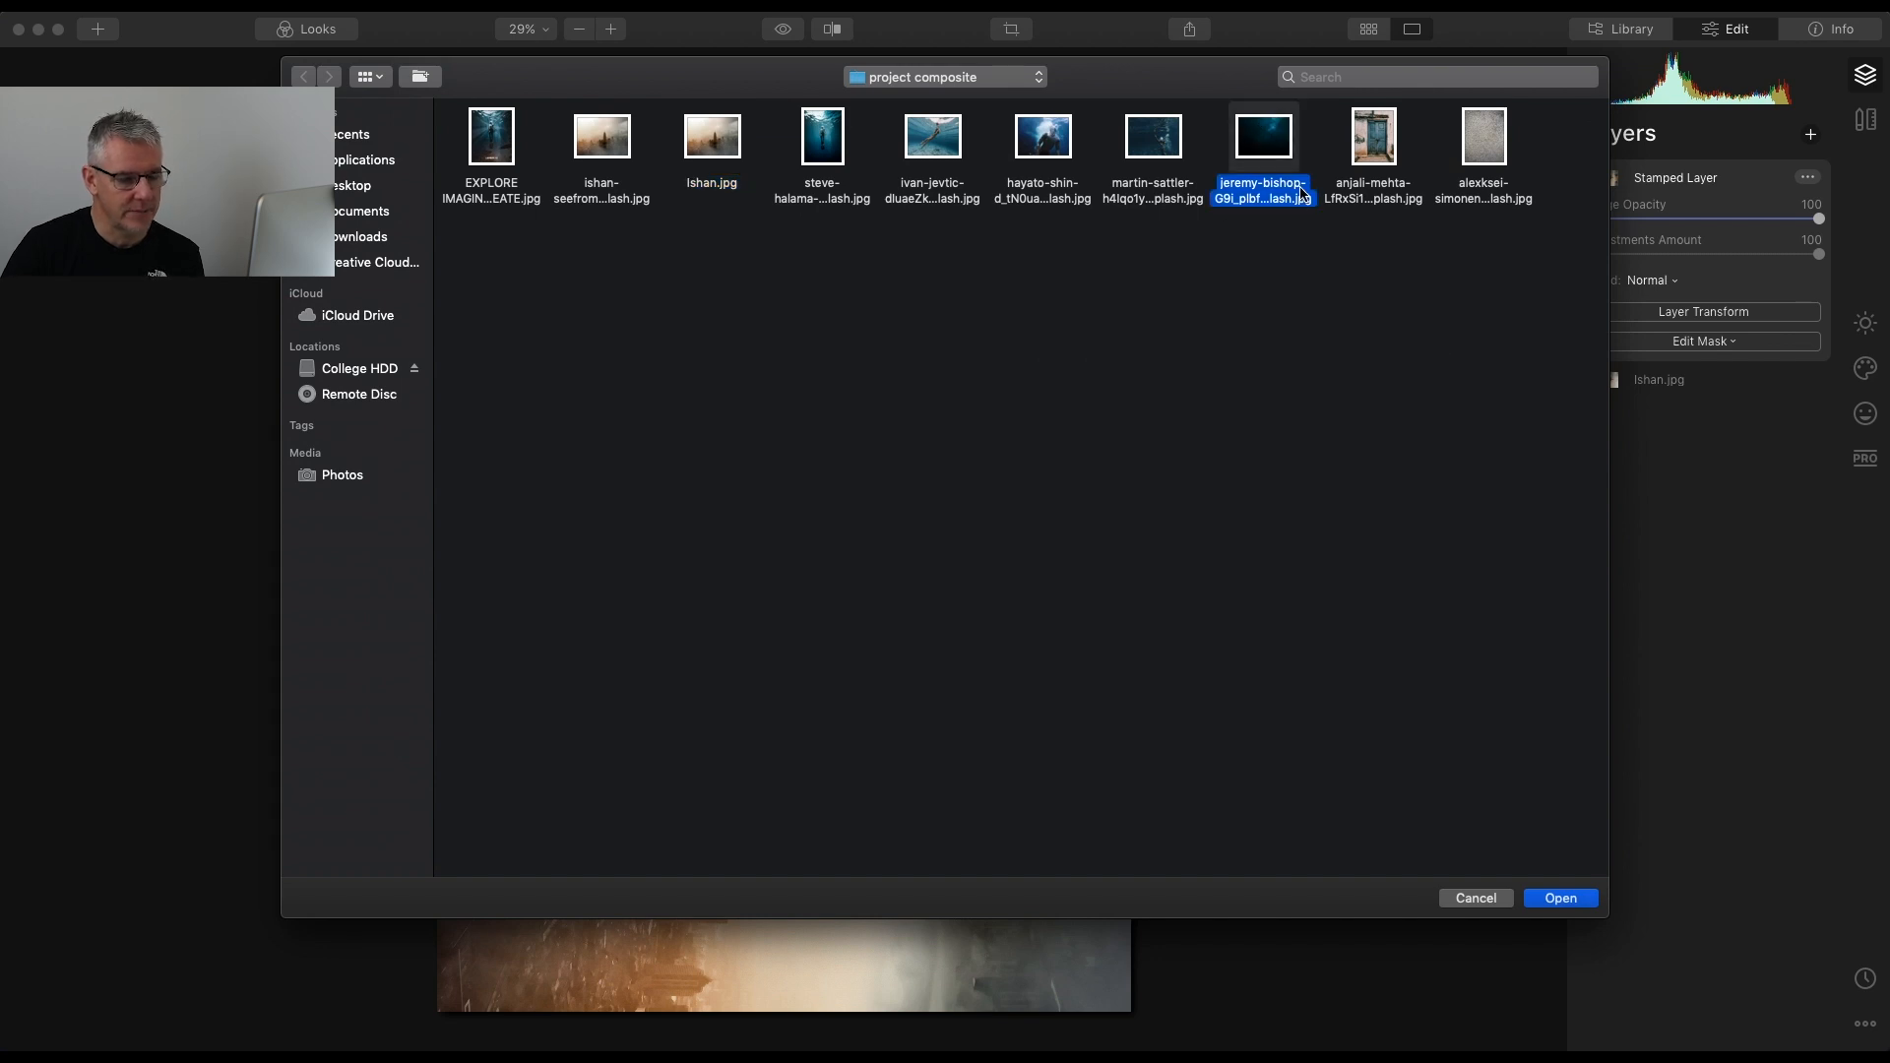
click(1557, 899)
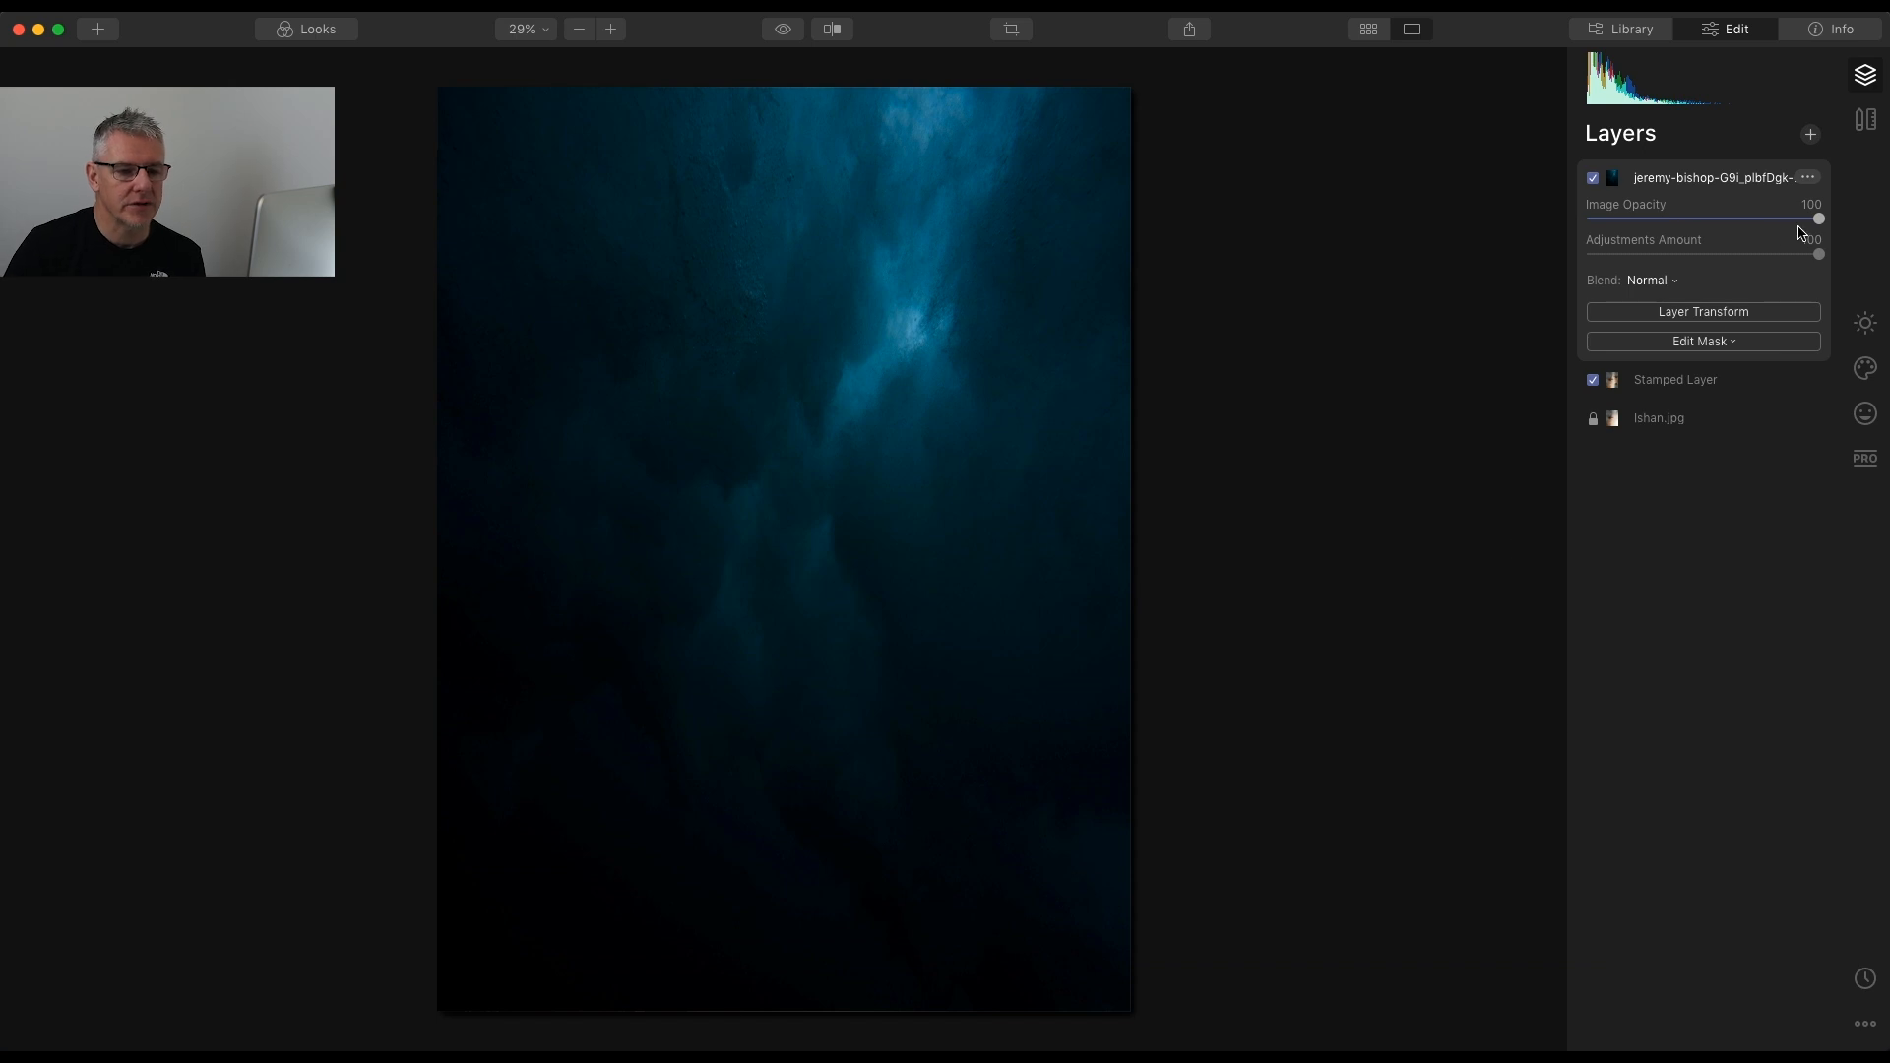
drag(1818, 219, 1711, 218)
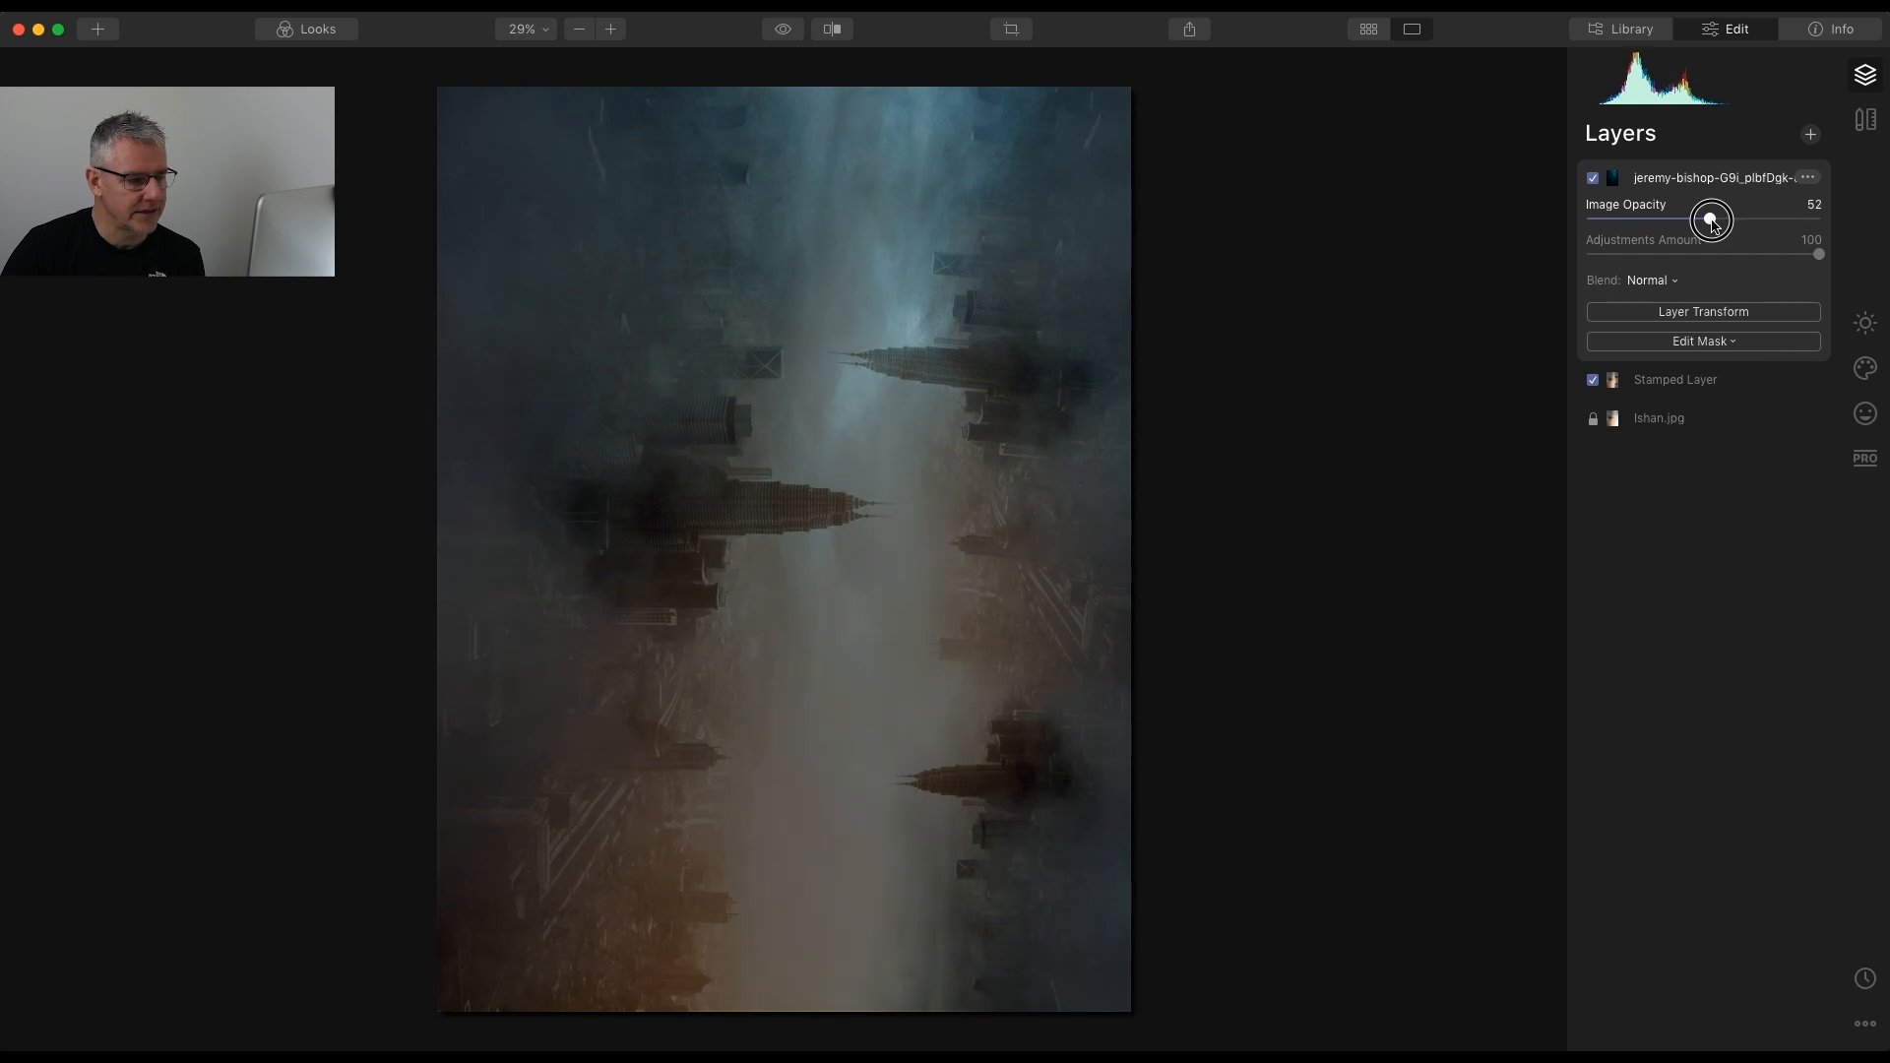
Apply a gradient mask to the dark underwater layer, keeping it over the upper image and fading it out toward the lower part
click(1742, 344)
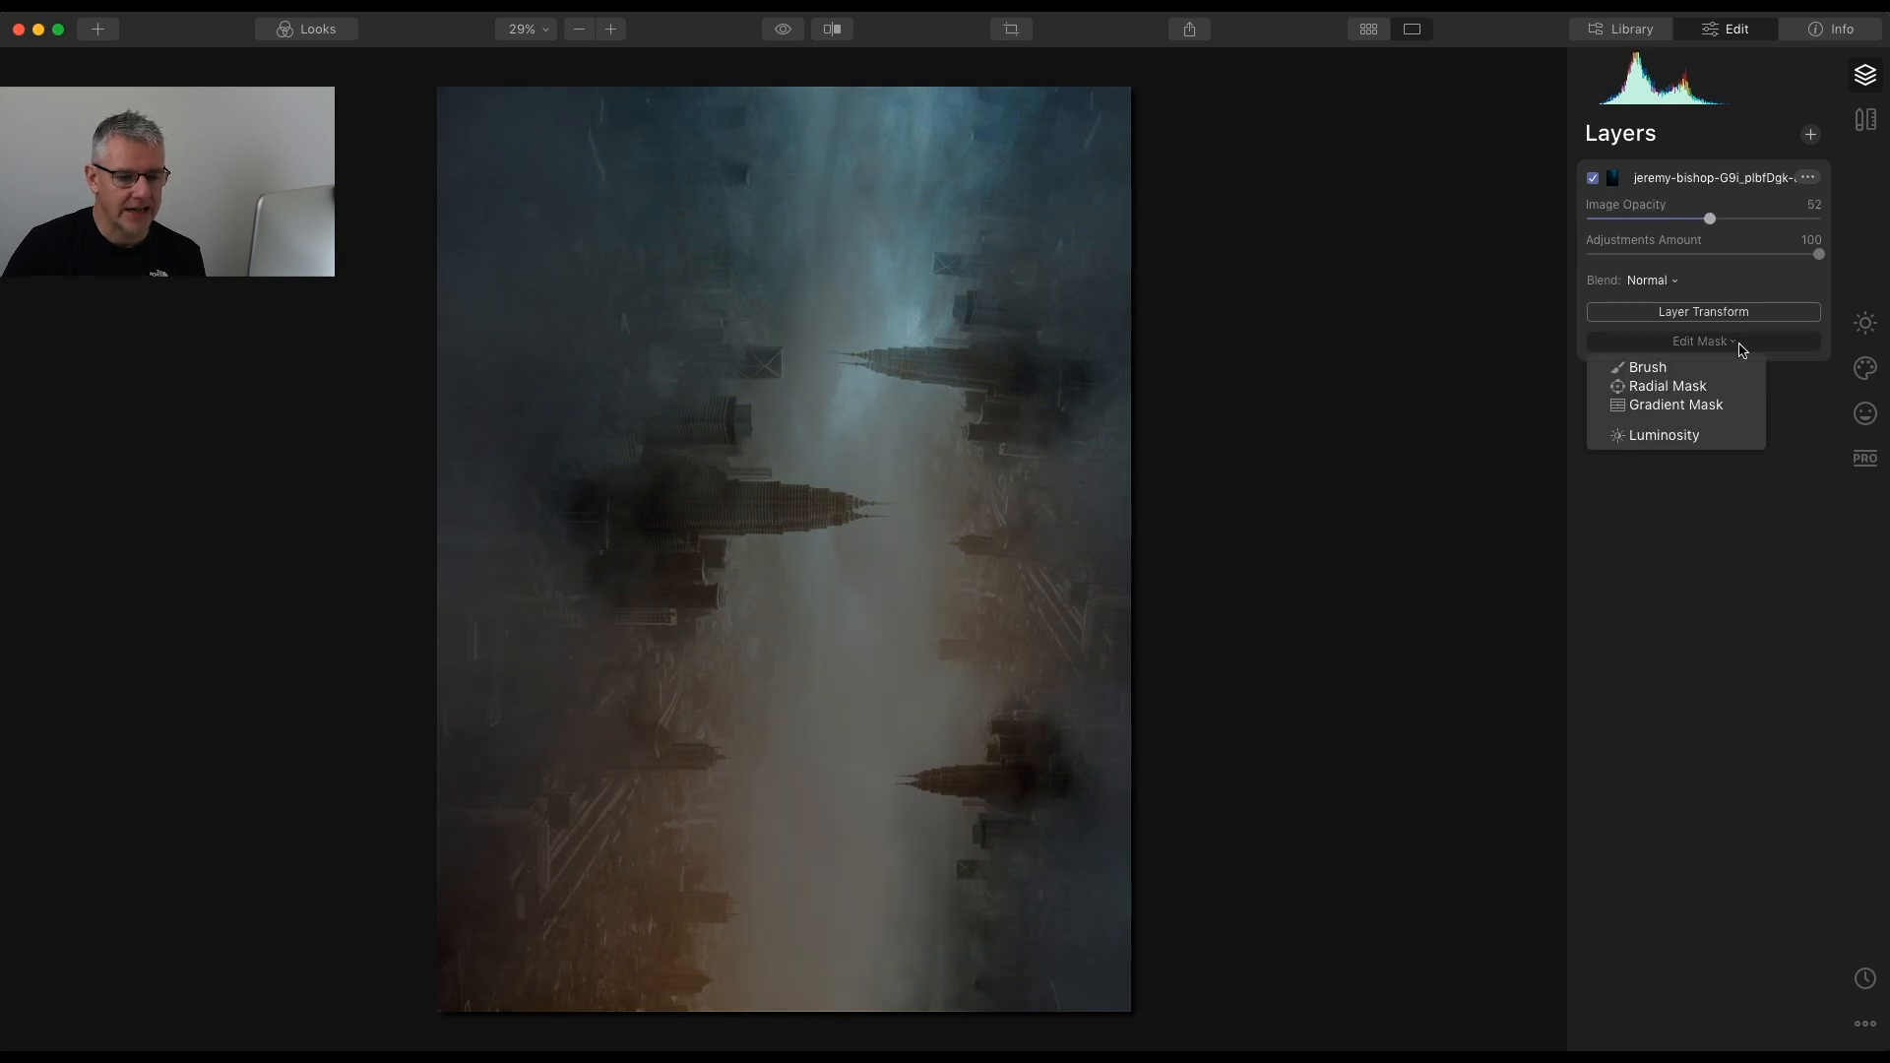
click(1698, 406)
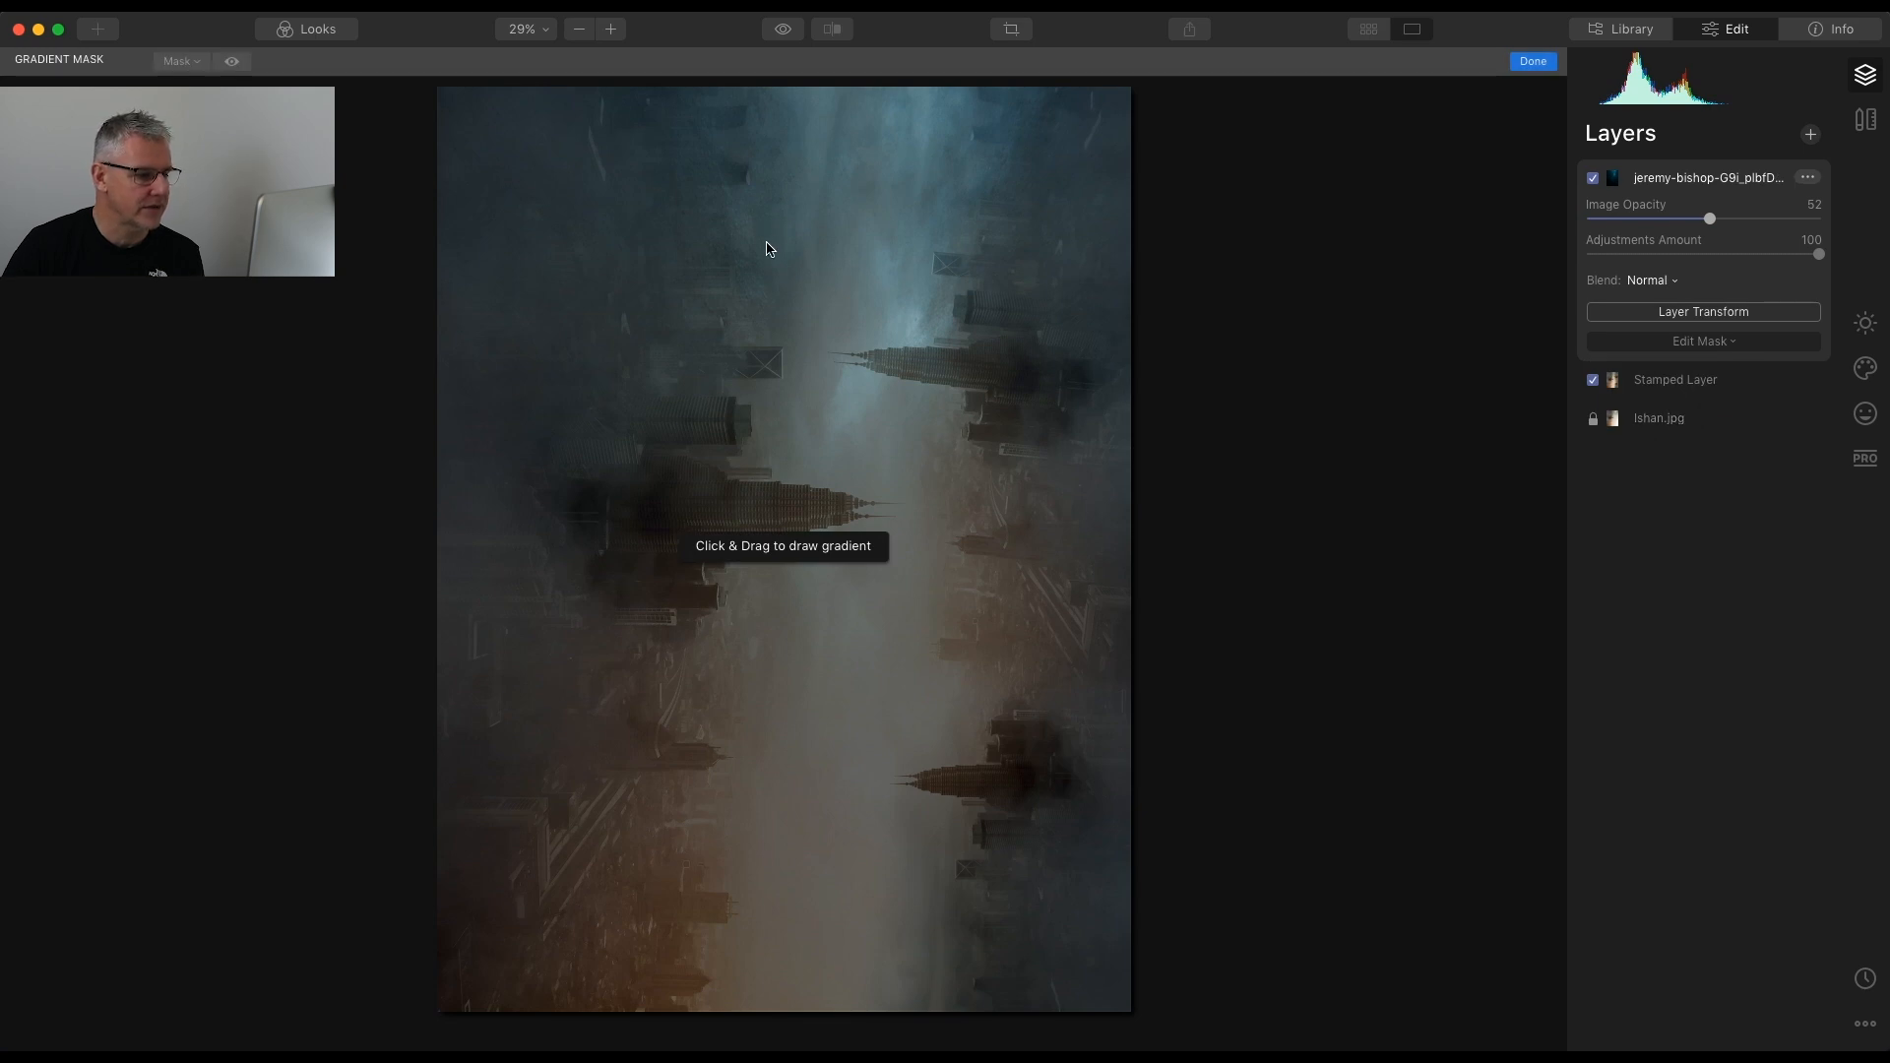
drag(785, 382, 781, 1038)
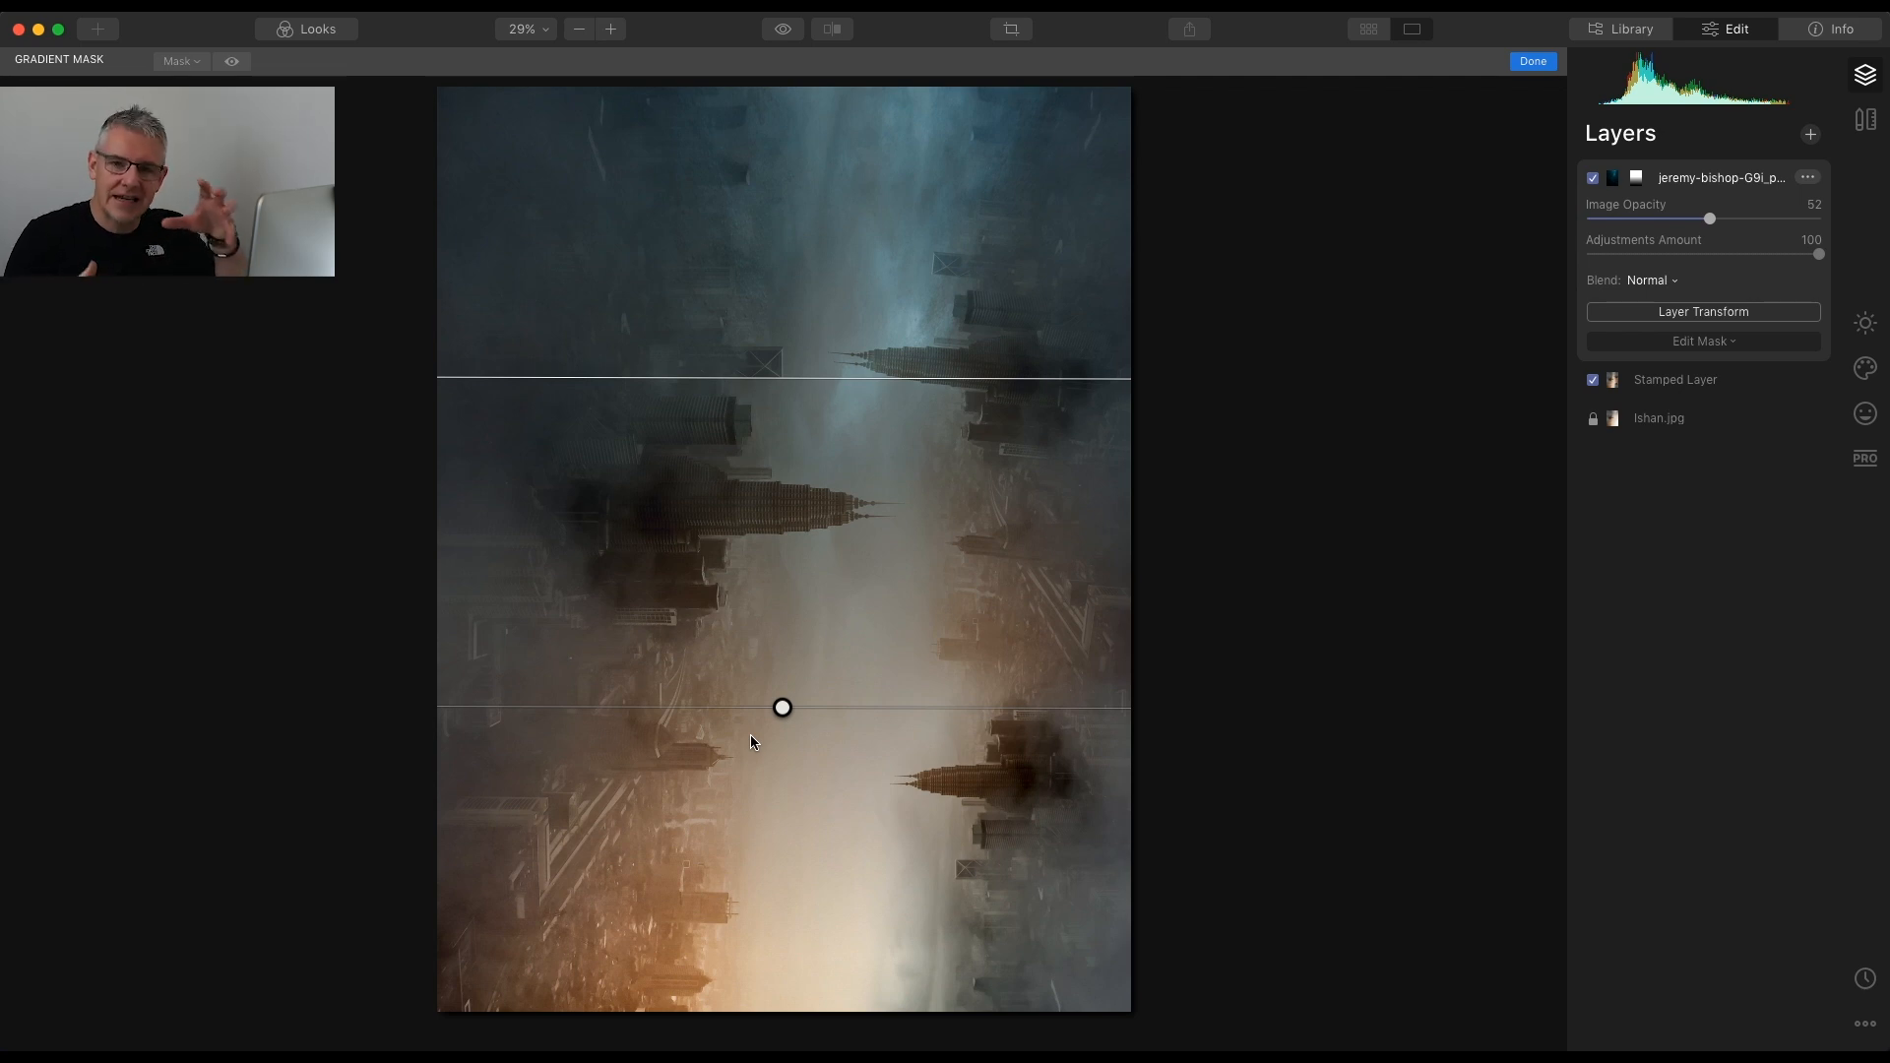
drag(783, 709, 781, 780)
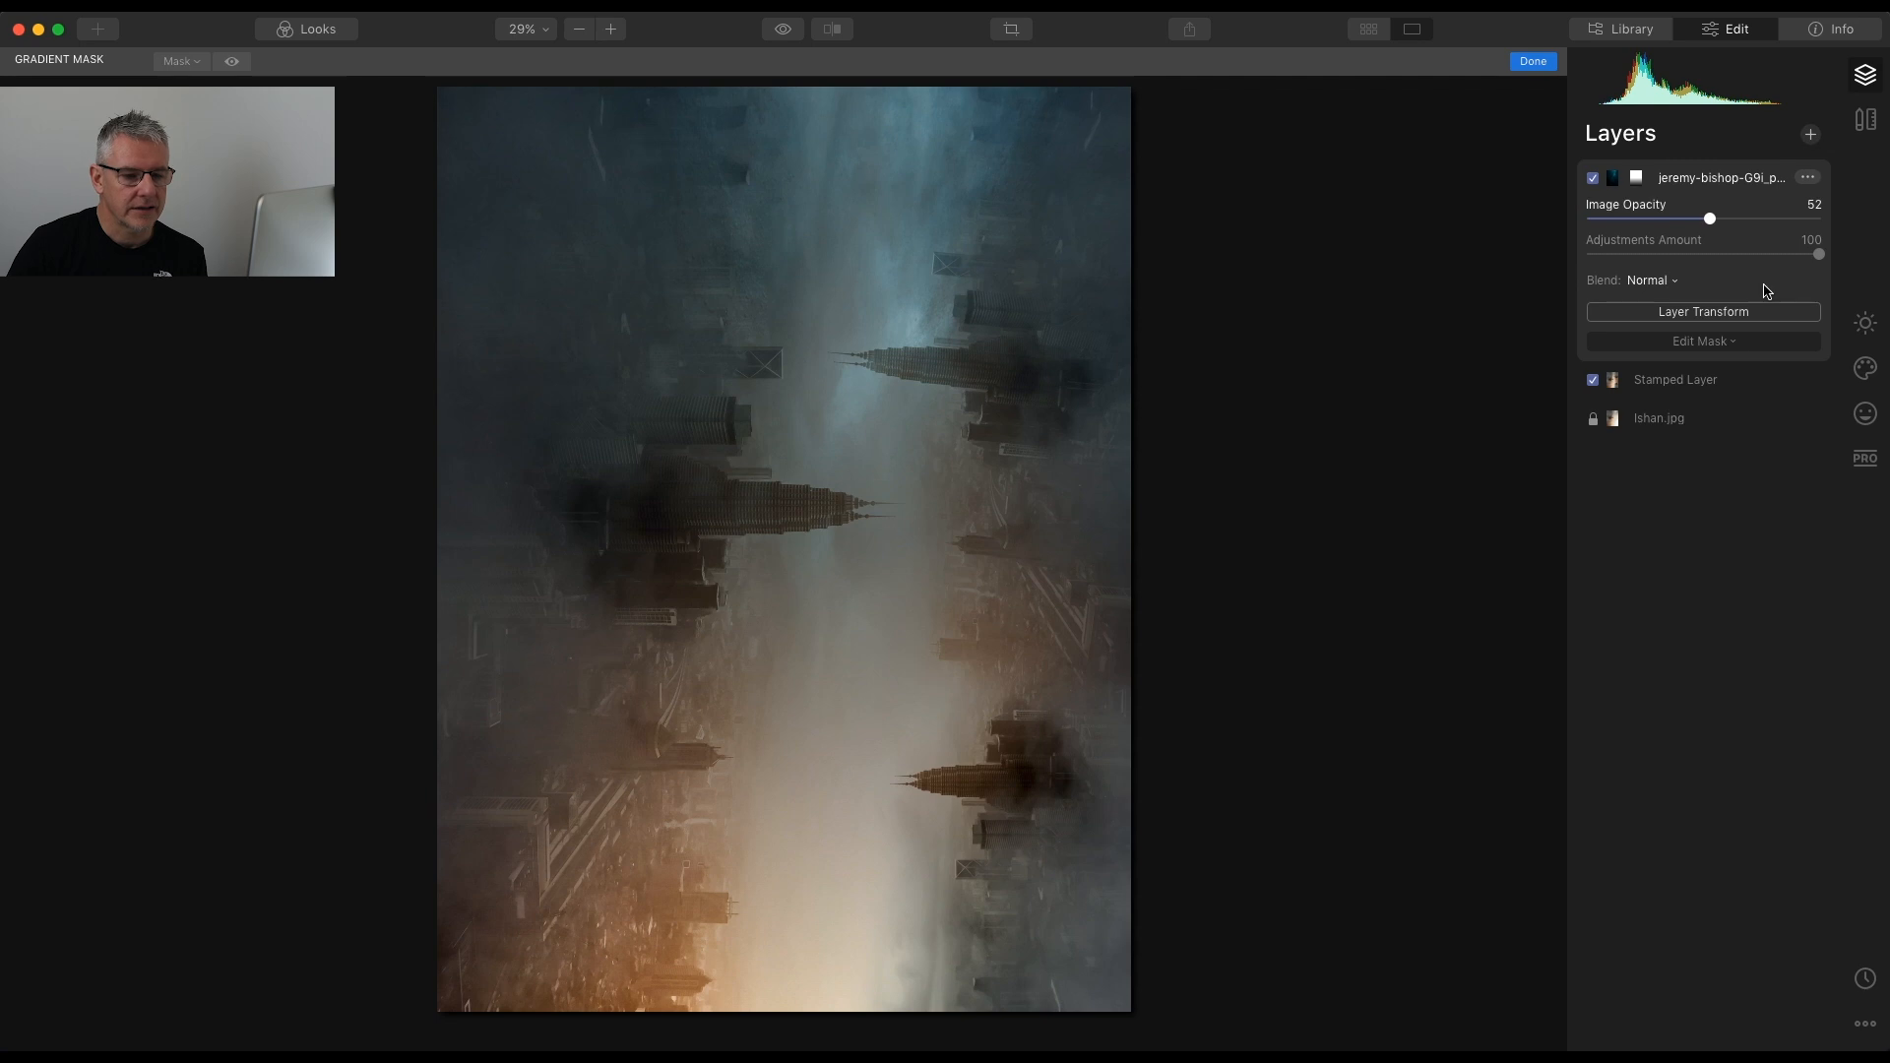
click(1713, 342)
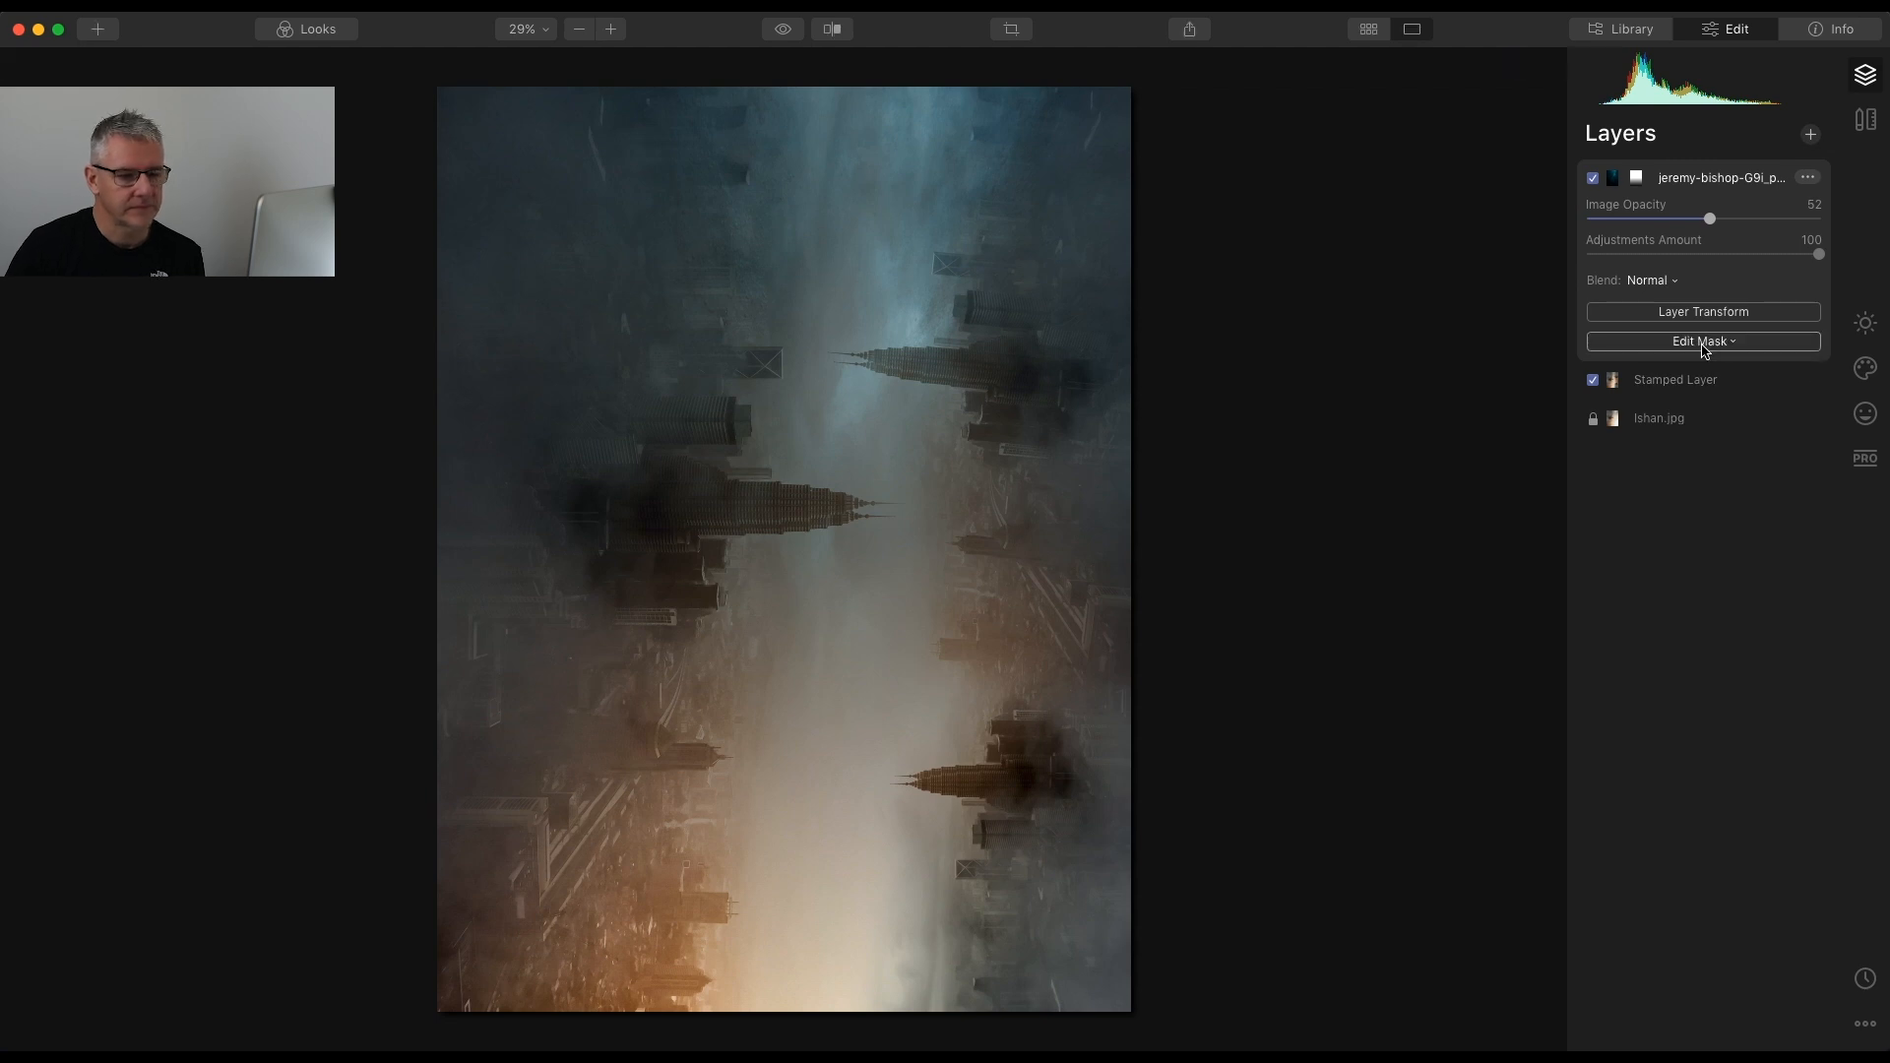
Add the photo of the diver with fins as a new image layer and set its image opacity to 76
click(1810, 145)
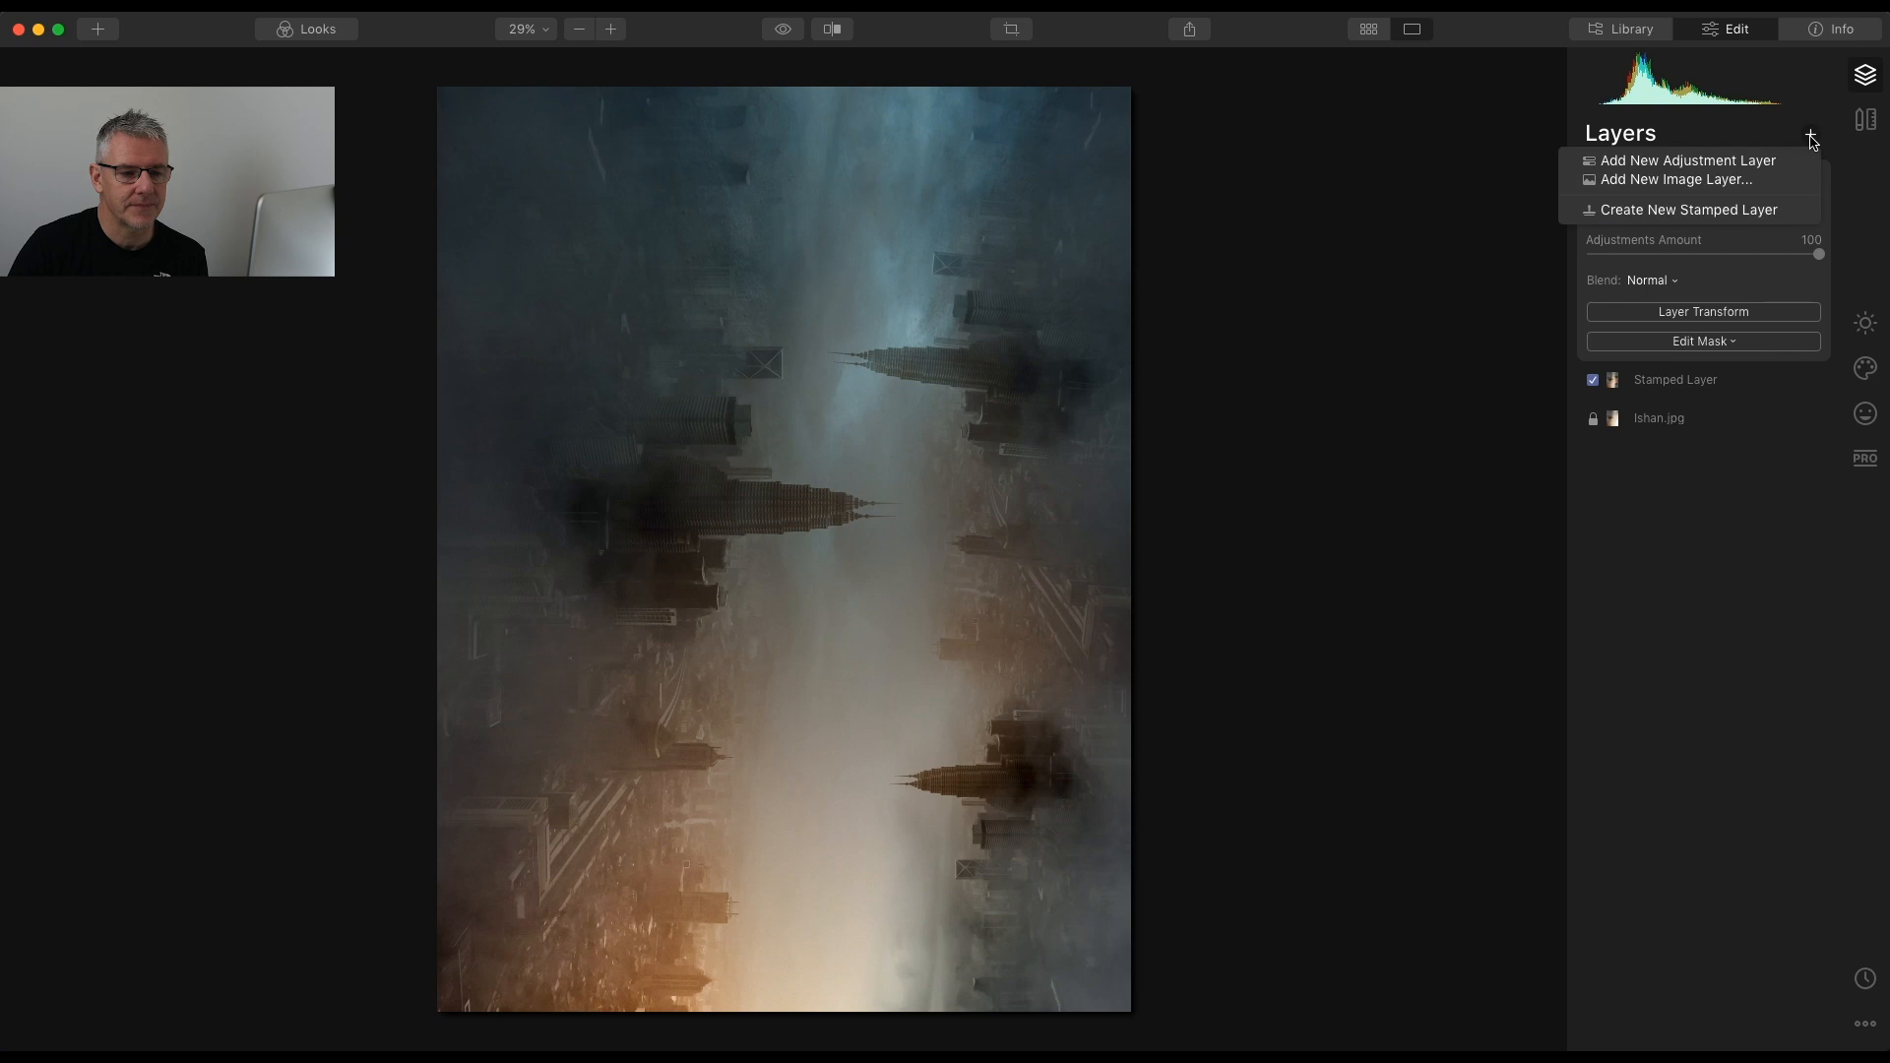
click(1757, 184)
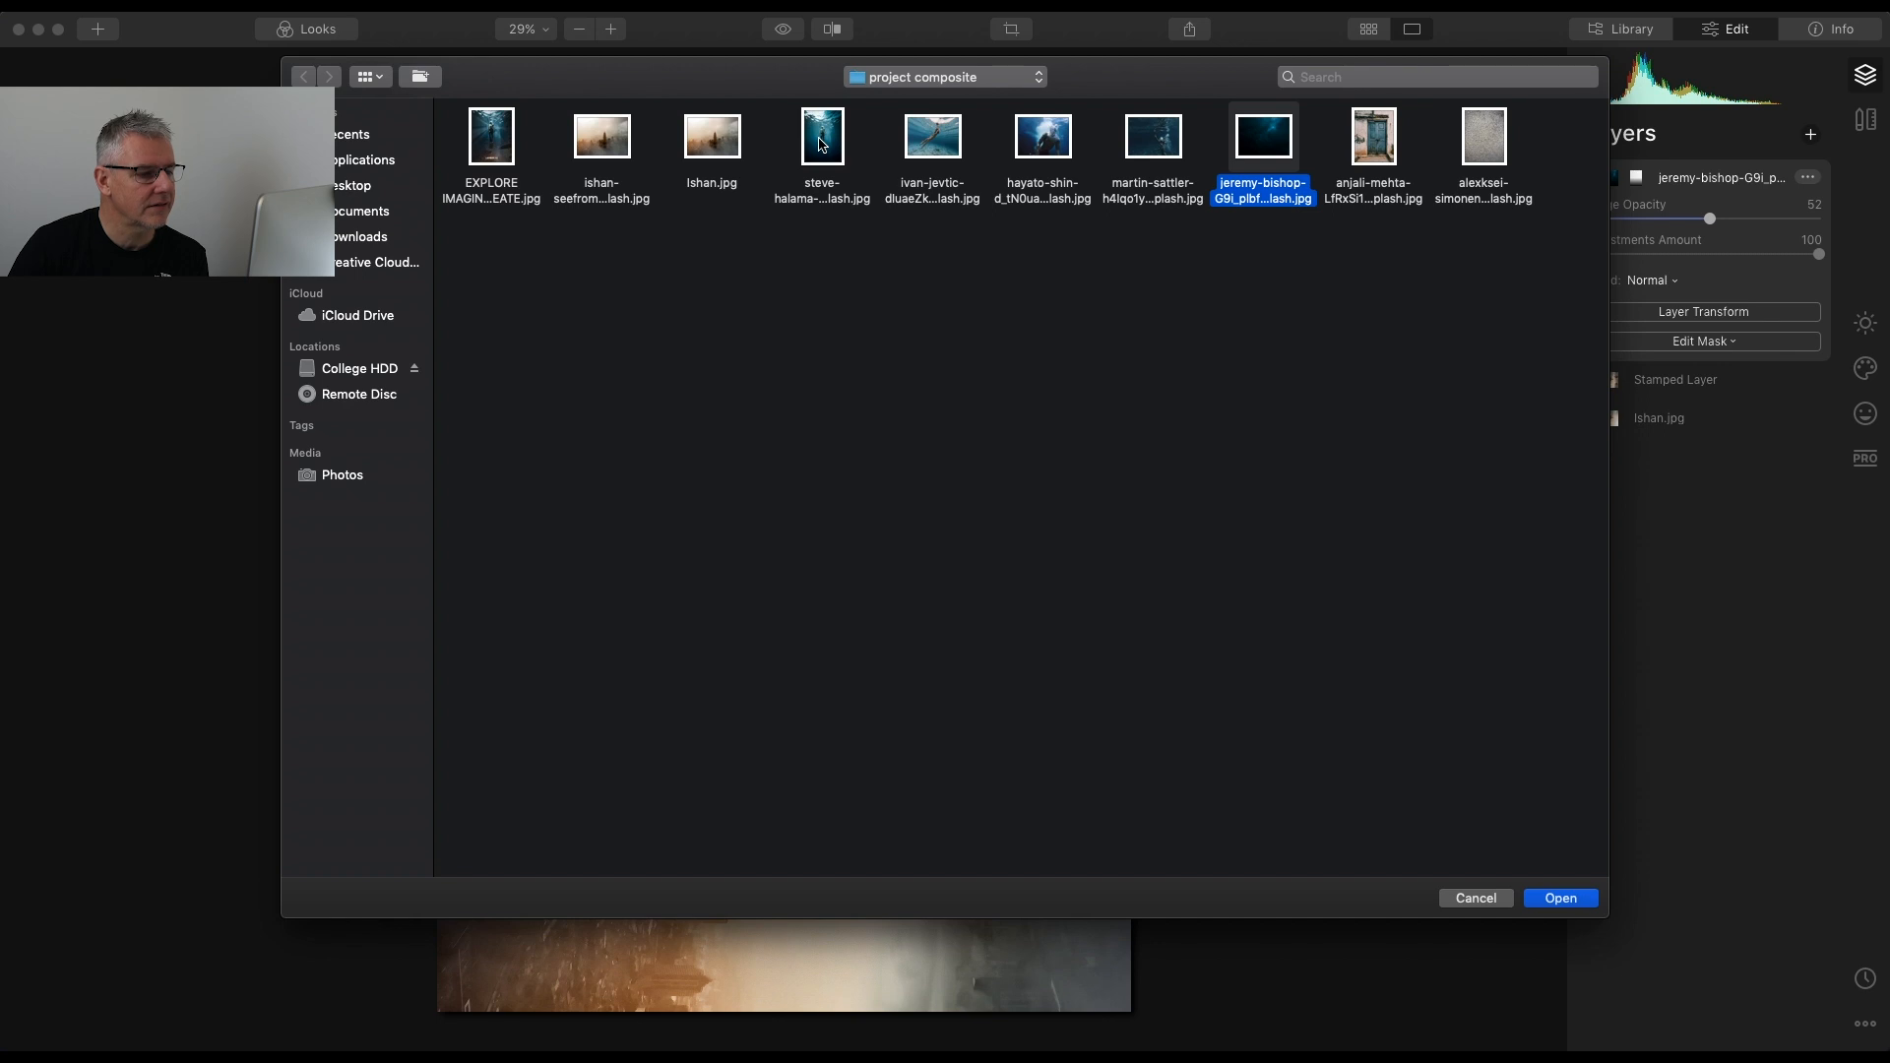
click(823, 145)
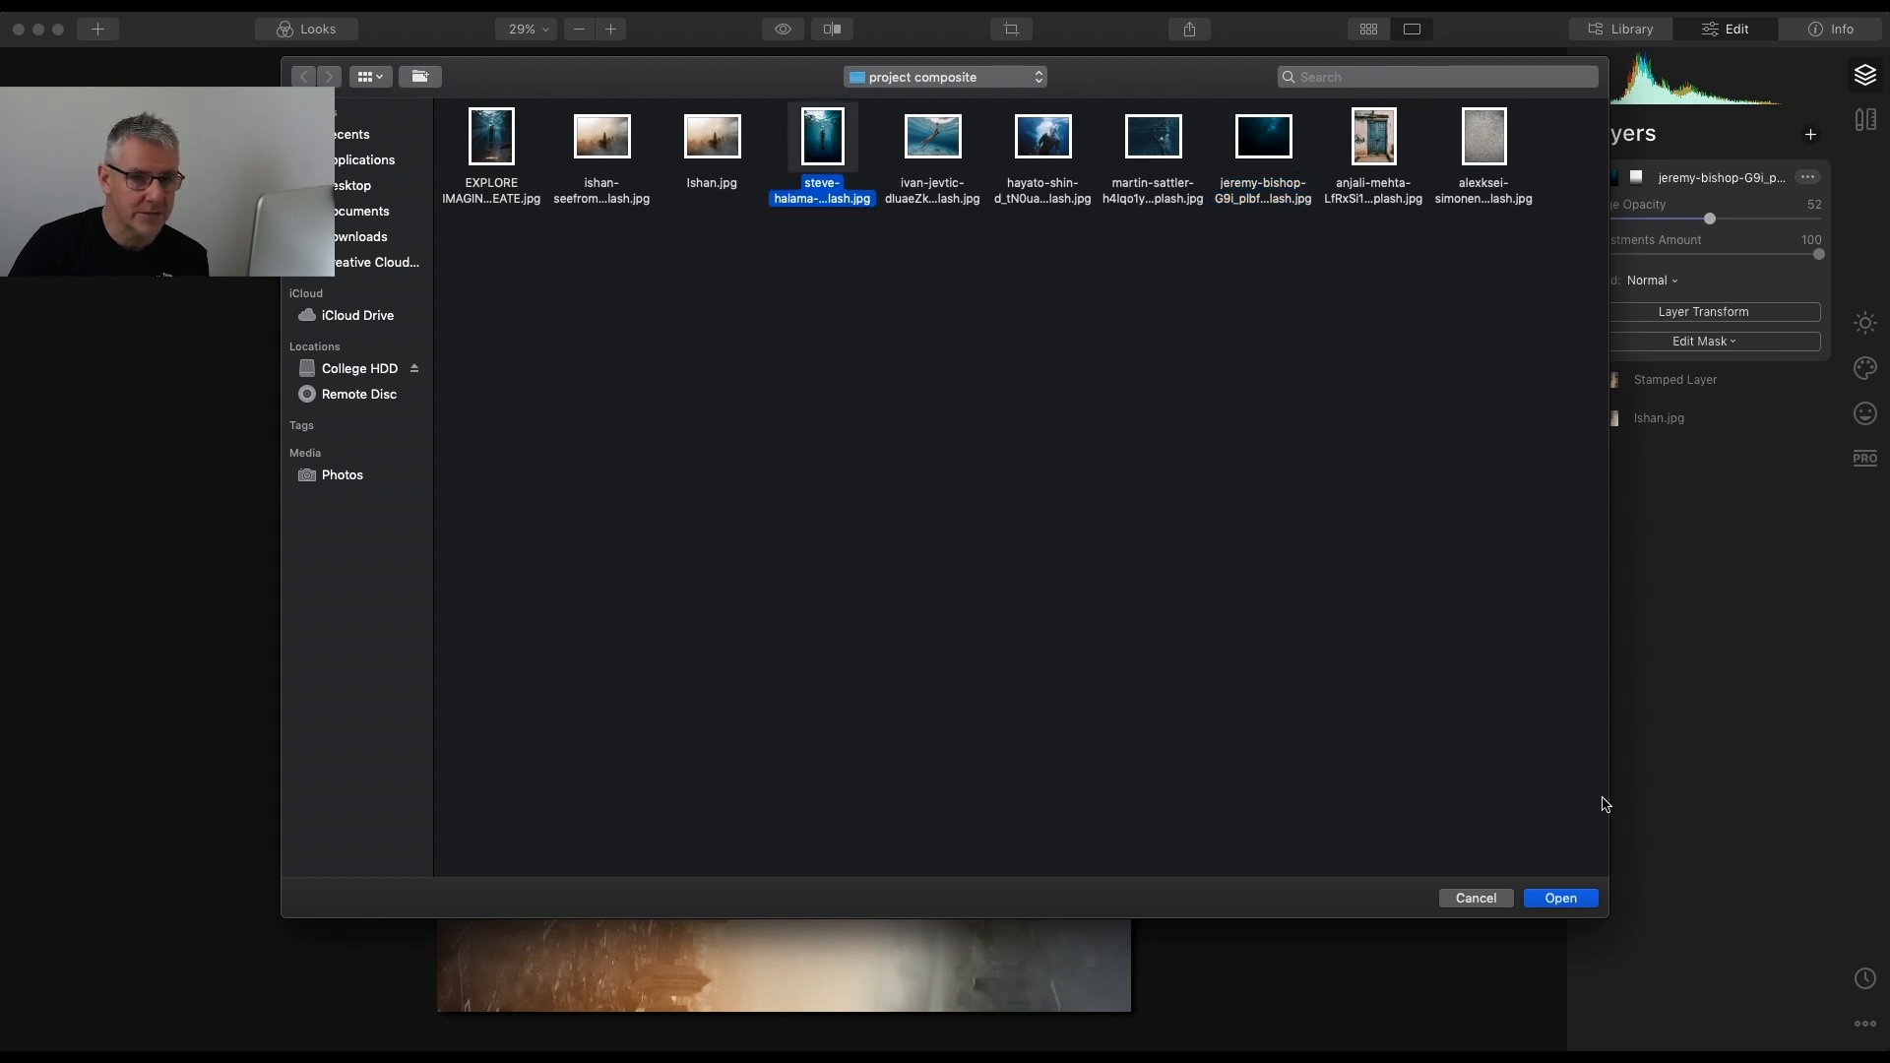
click(1560, 899)
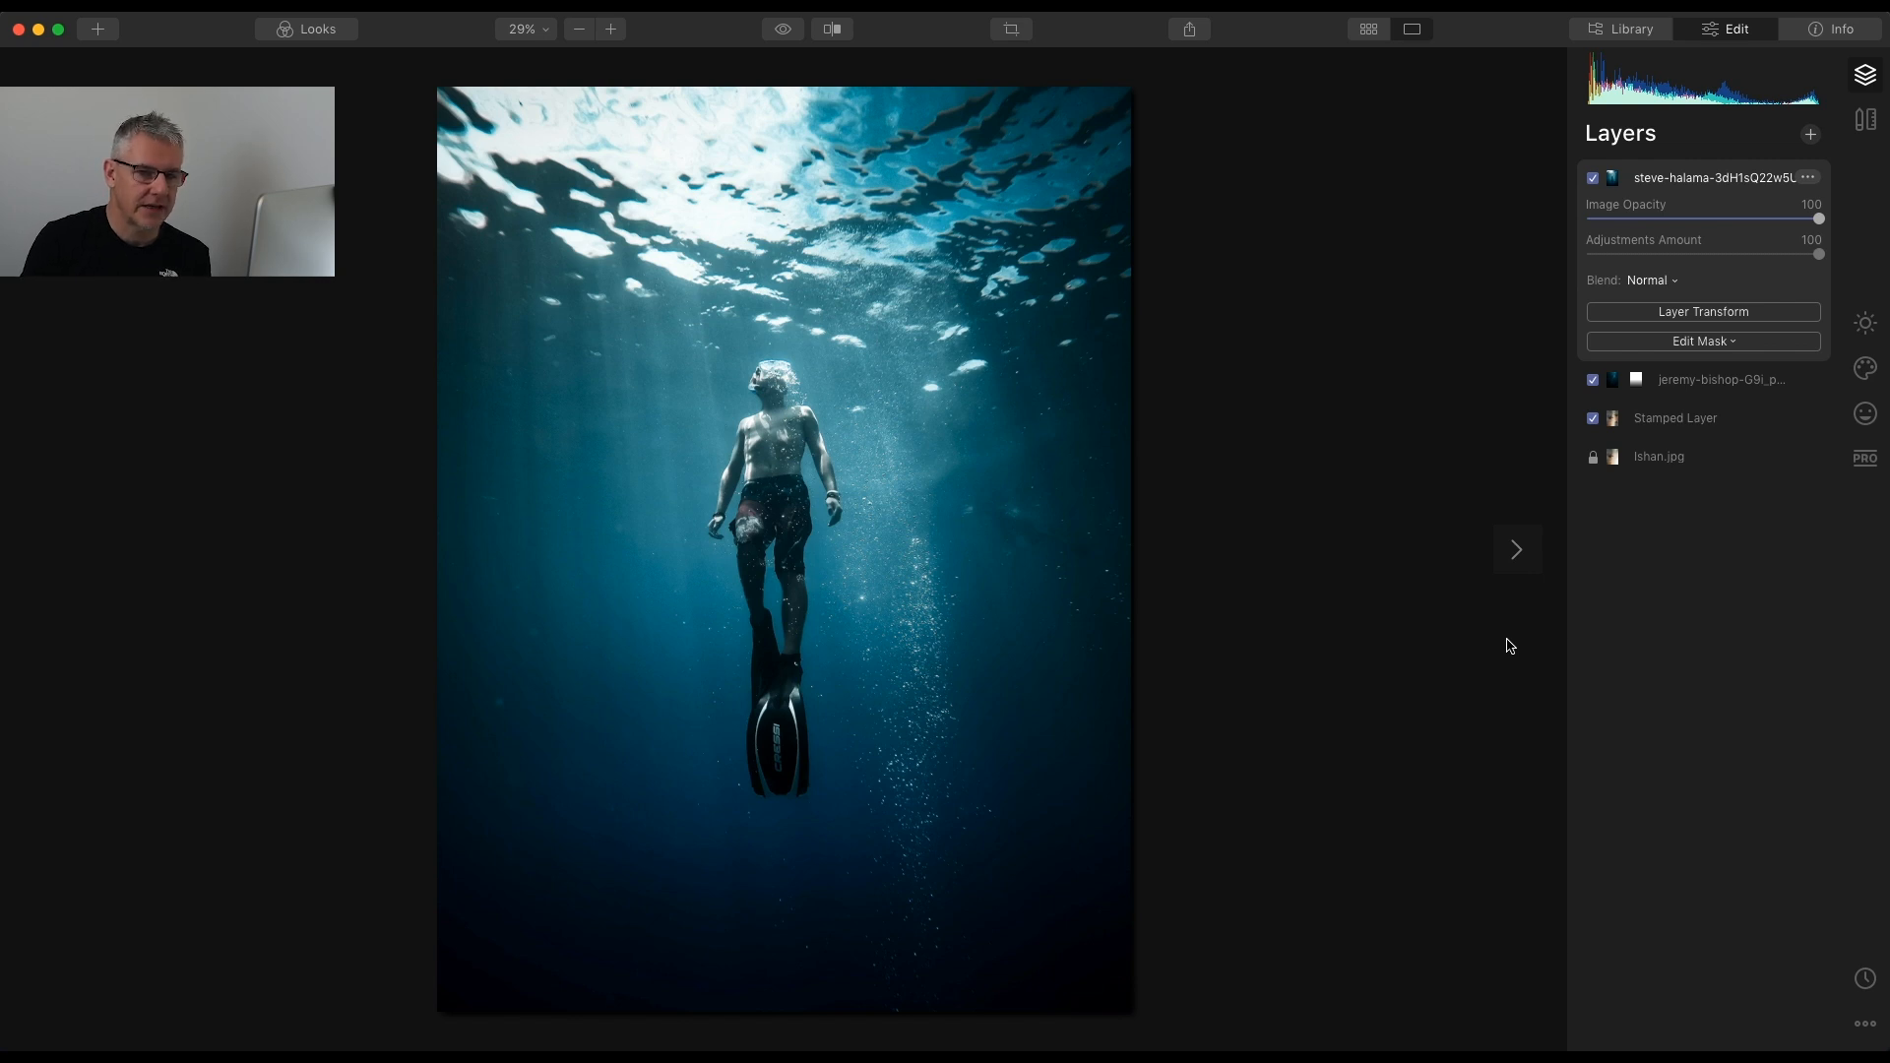
drag(1818, 218, 1662, 220)
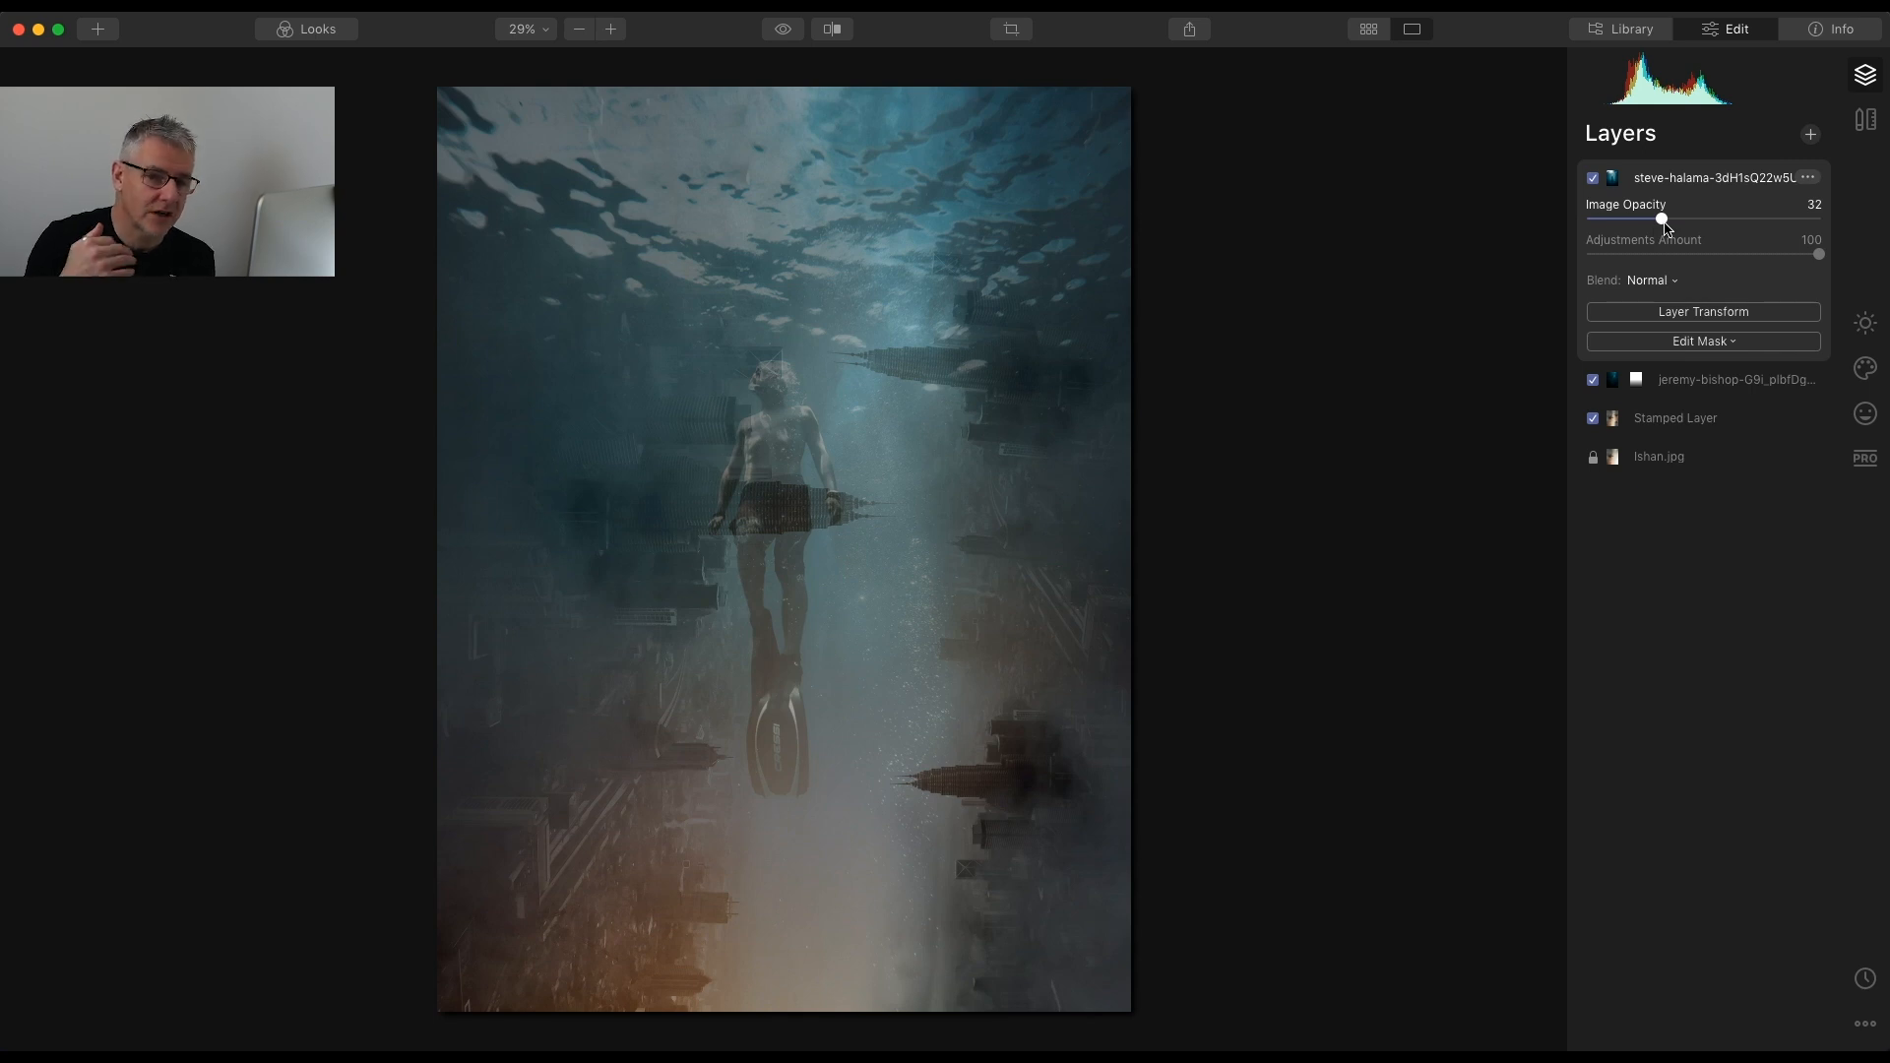
drag(1662, 219, 1823, 219)
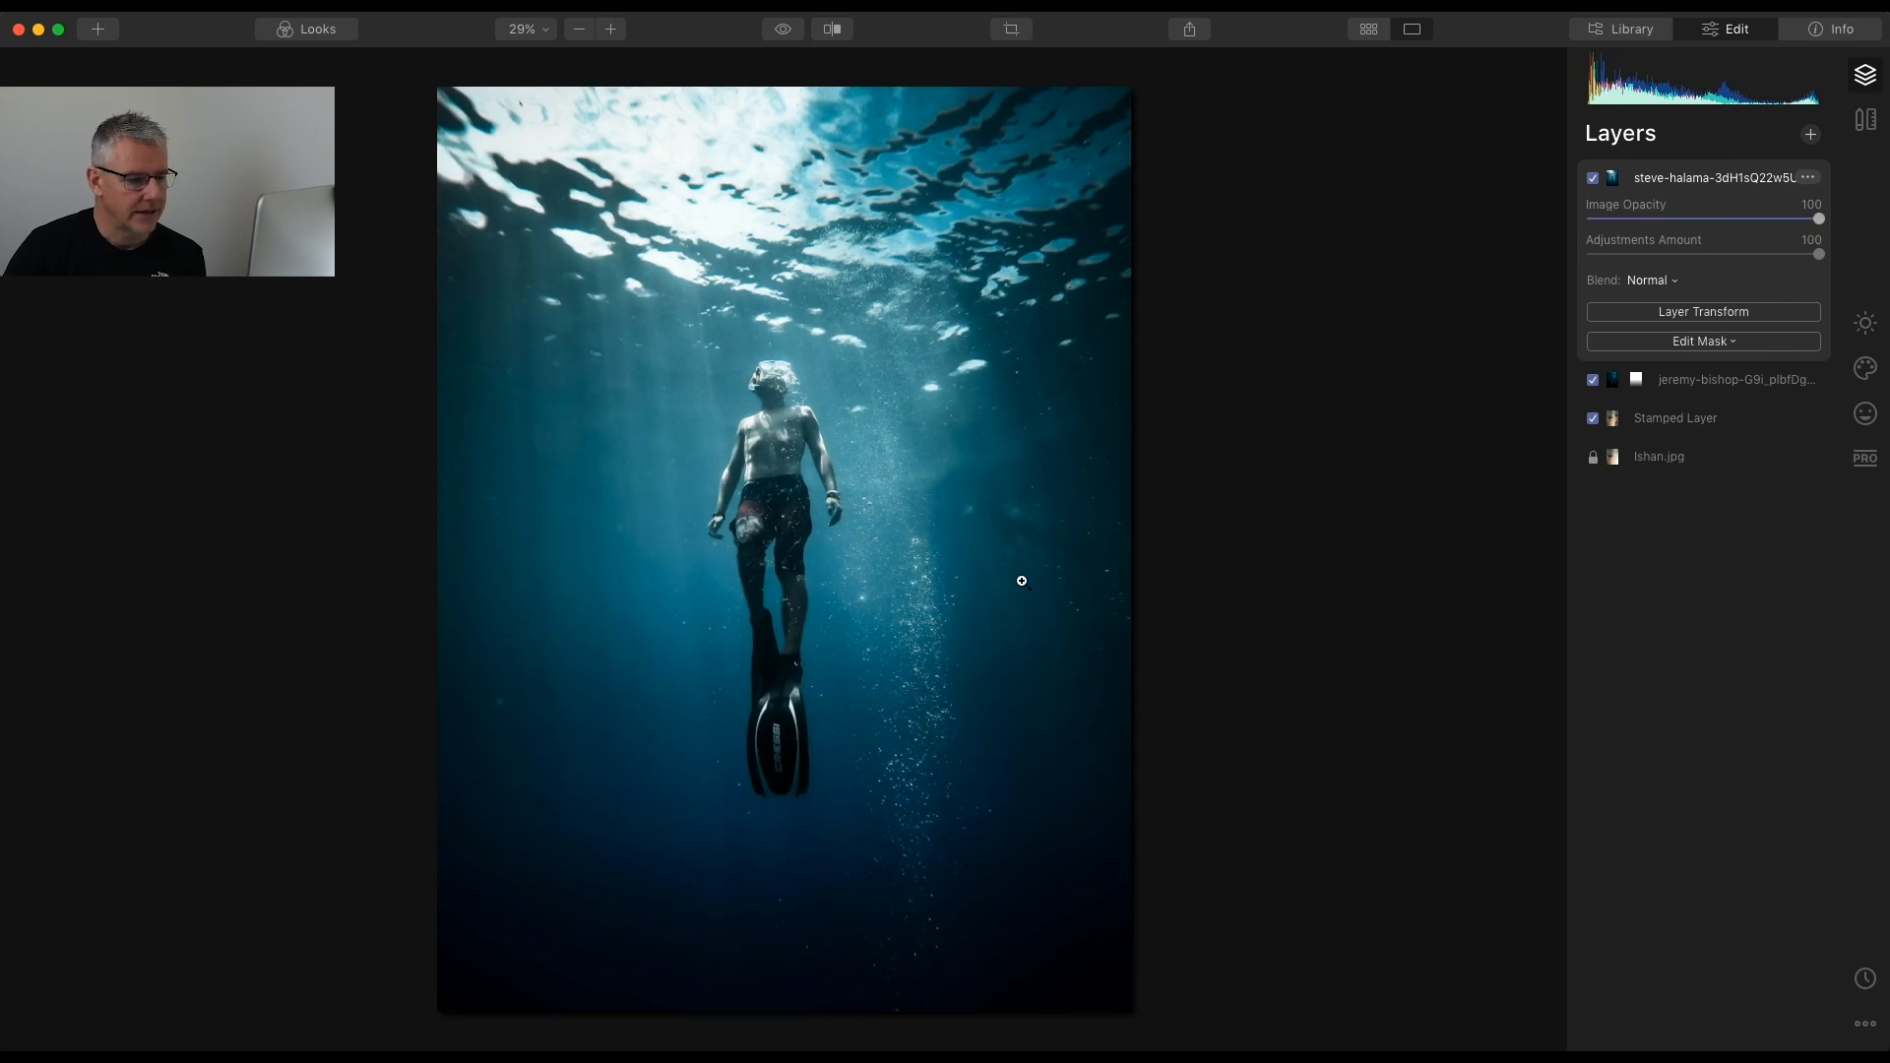
drag(1818, 219, 1763, 223)
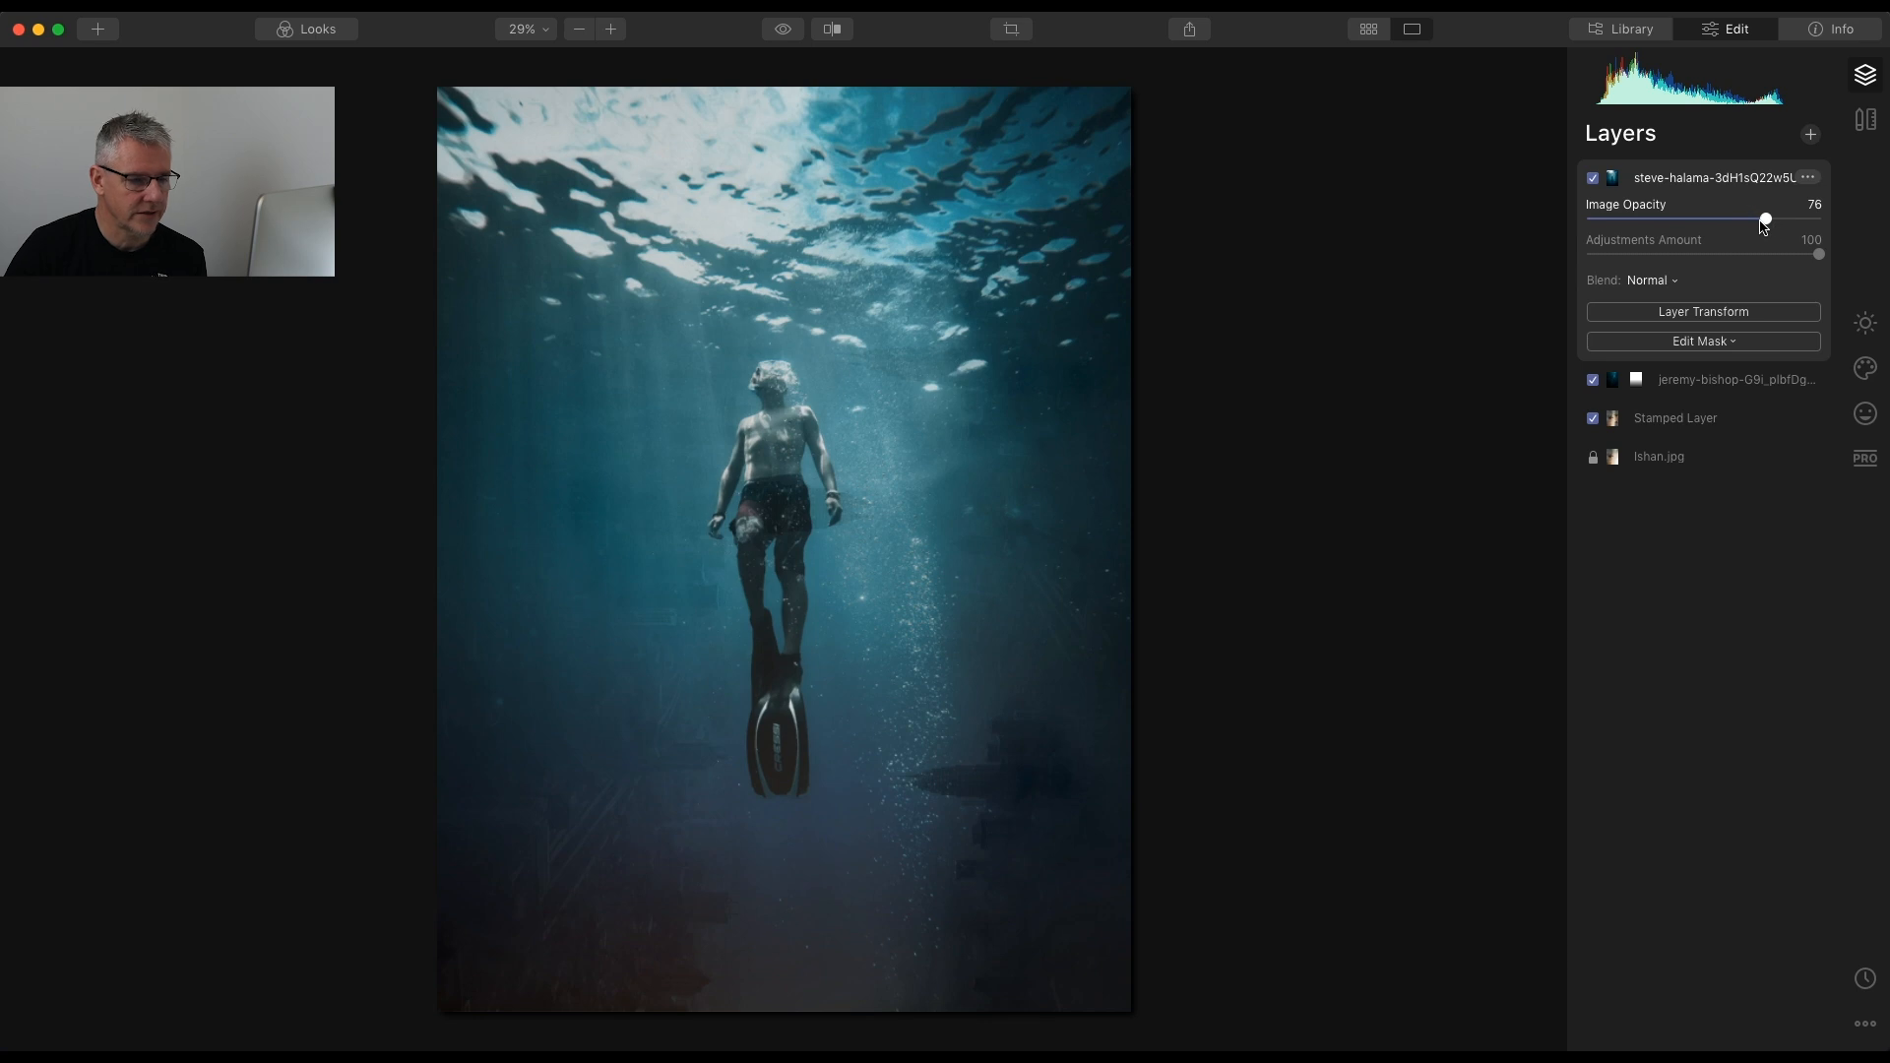
Paint the water surface and the diver into the diver layer's mask with a size 208 brush at 100% opacity
click(1720, 349)
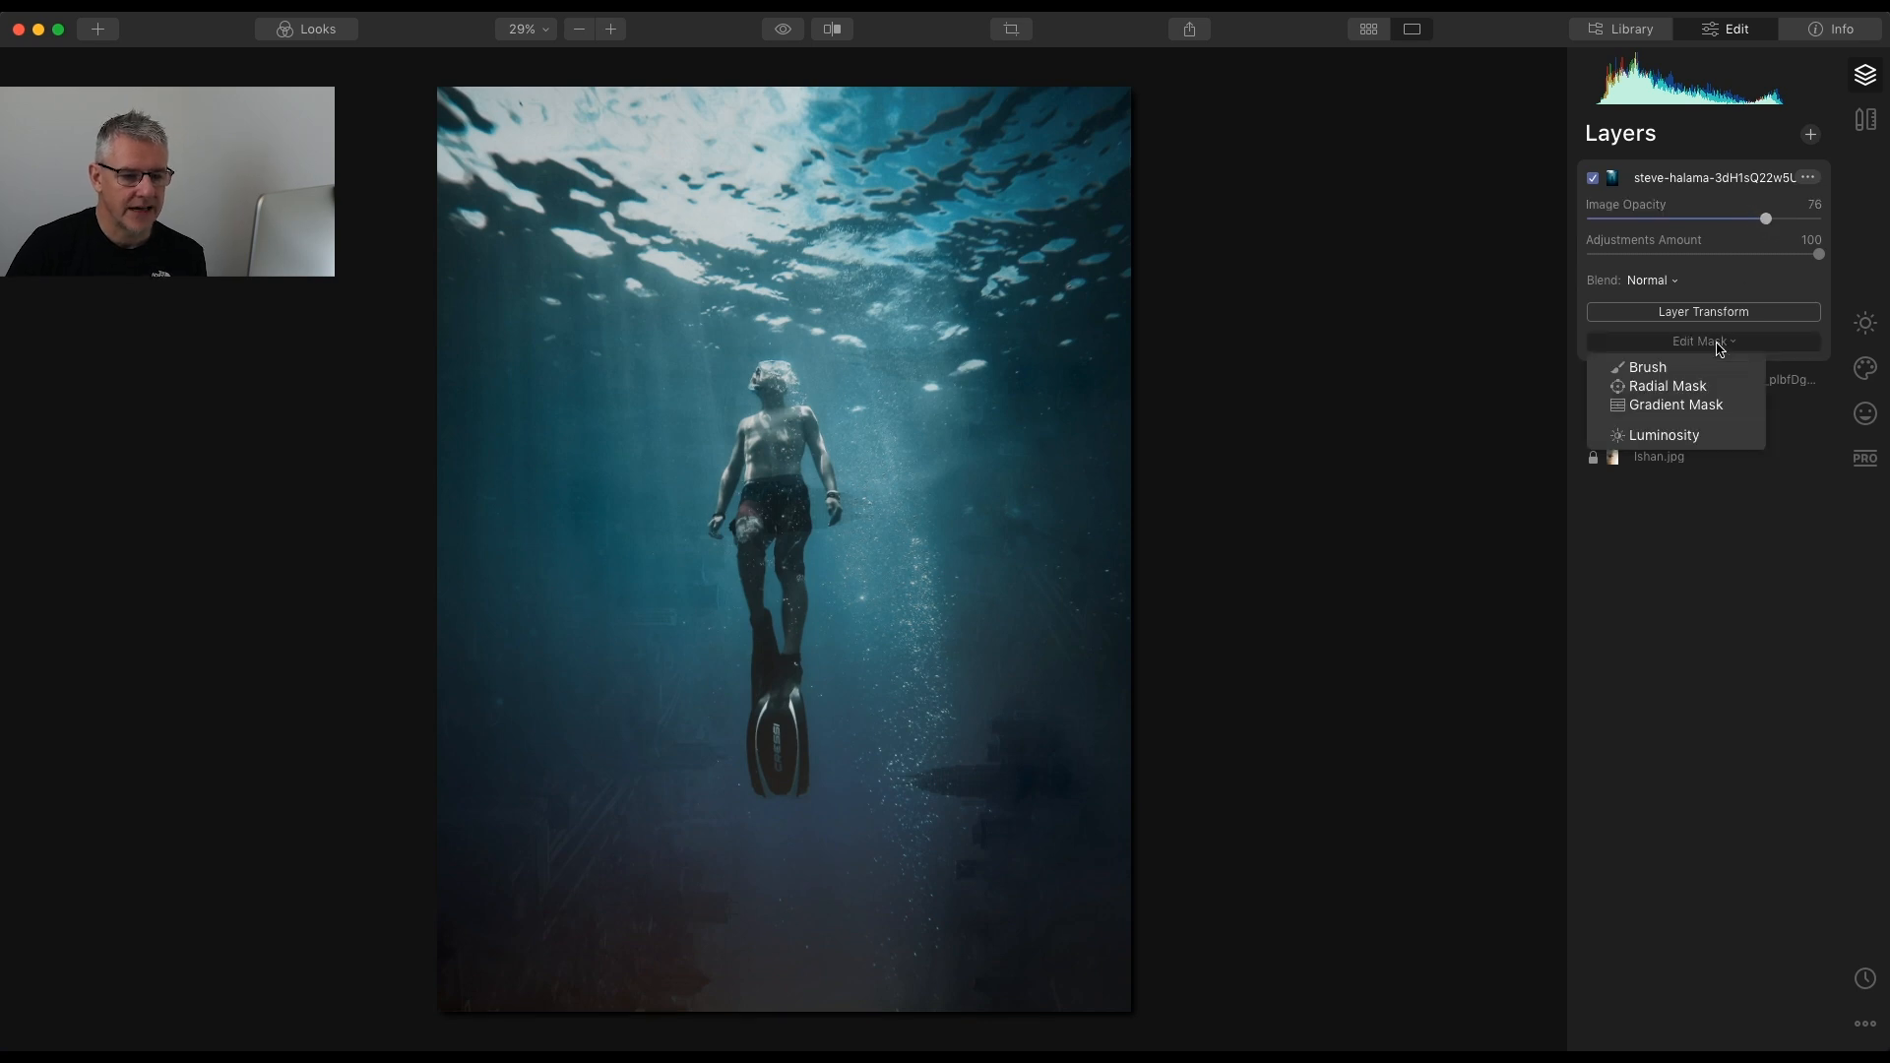
click(1662, 370)
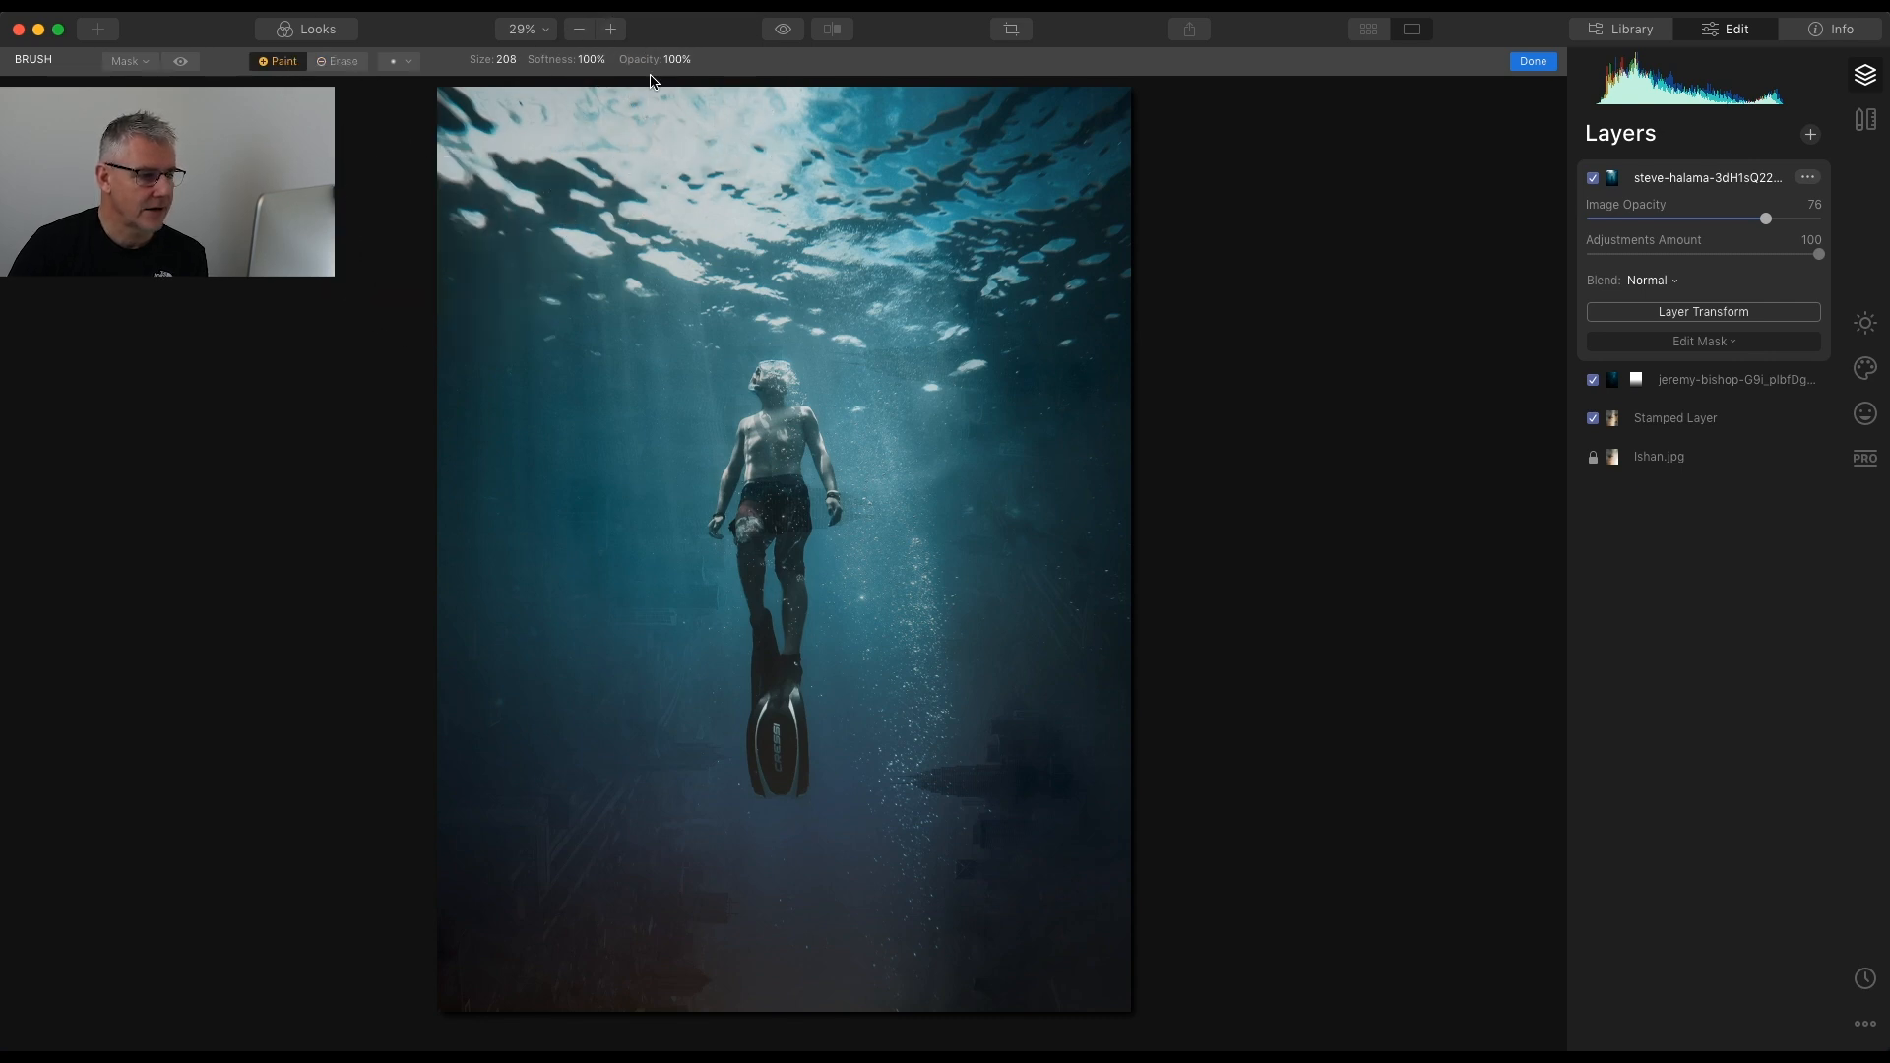
mouse_move(486, 148)
mouse_down()
mouse_move(967, 168)
mouse_move(1168, 157)
mouse_move(1023, 183)
mouse_move(573, 174)
mouse_move(739, 257)
mouse_move(676, 283)
mouse_move(731, 300)
mouse_move(740, 334)
mouse_move(760, 781)
mouse_up()
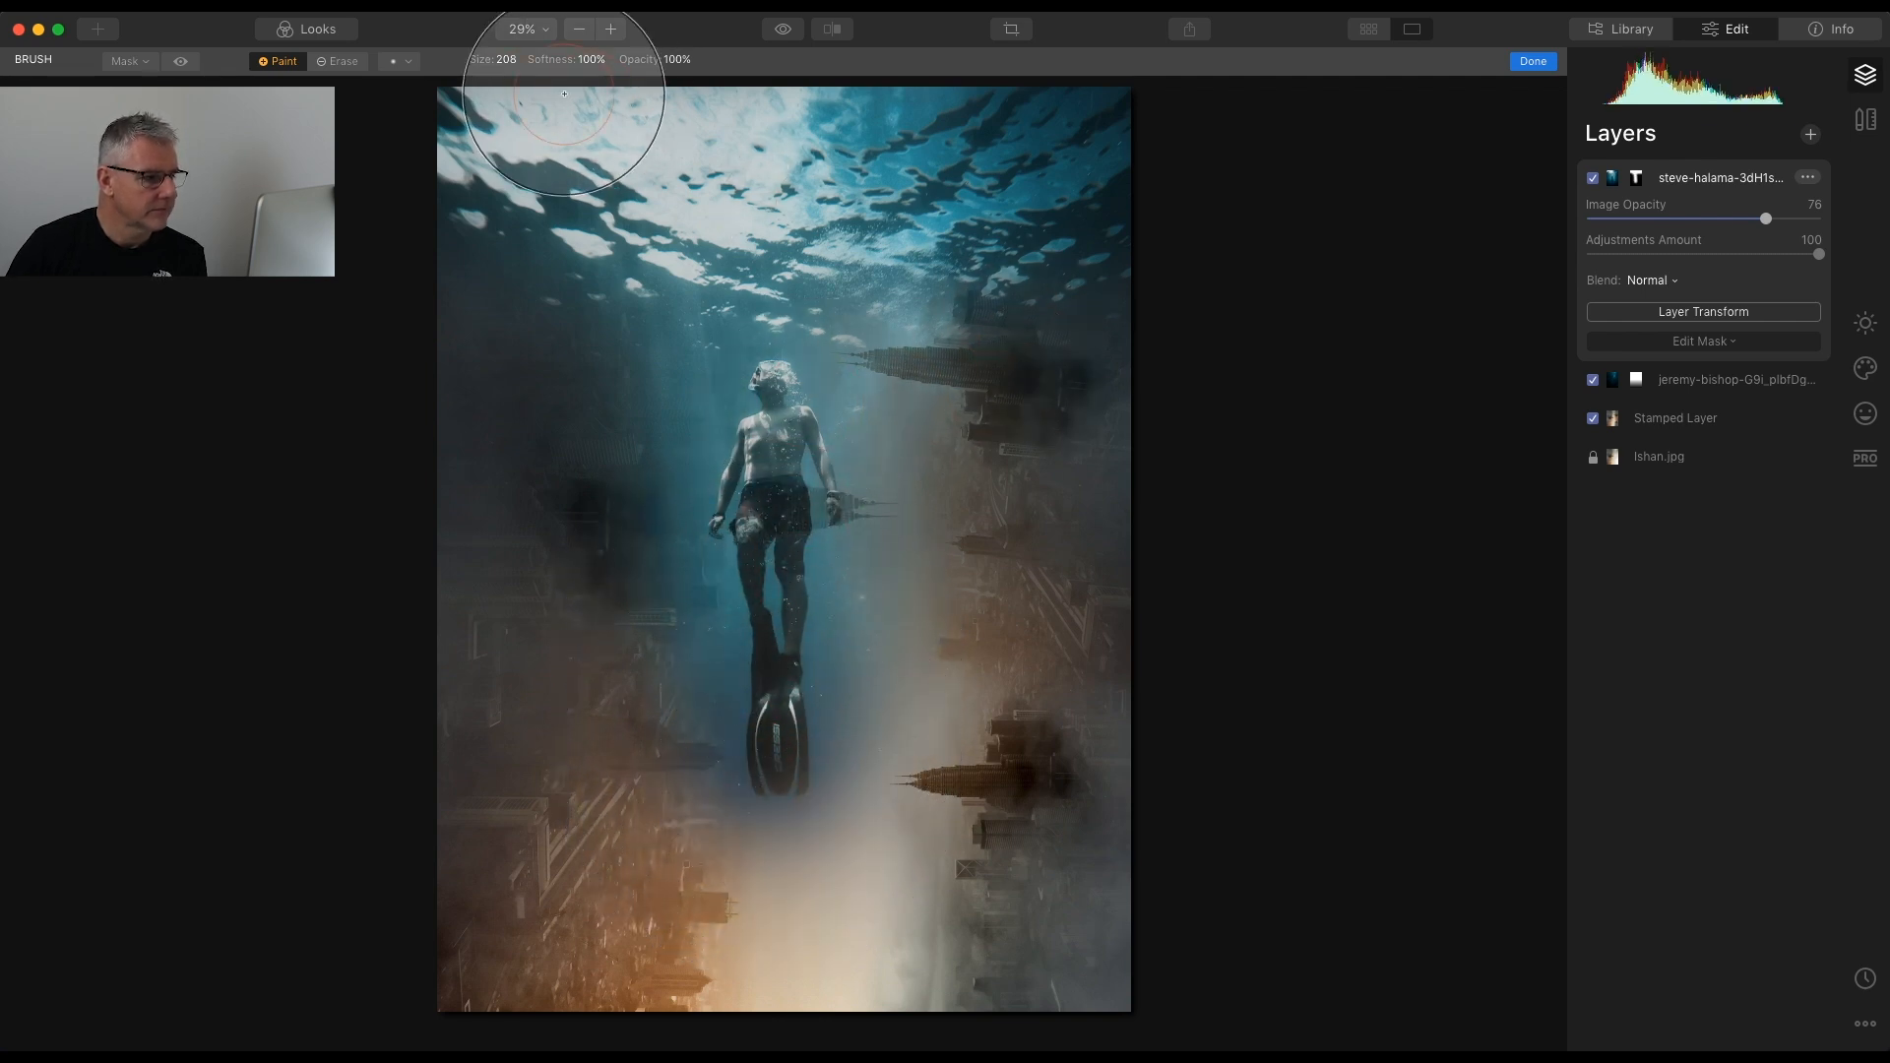
Paint more water into the diver layer's mask on both sides of the diver's upper body at 40% brush opacity
click(671, 59)
drag(678, 83, 629, 86)
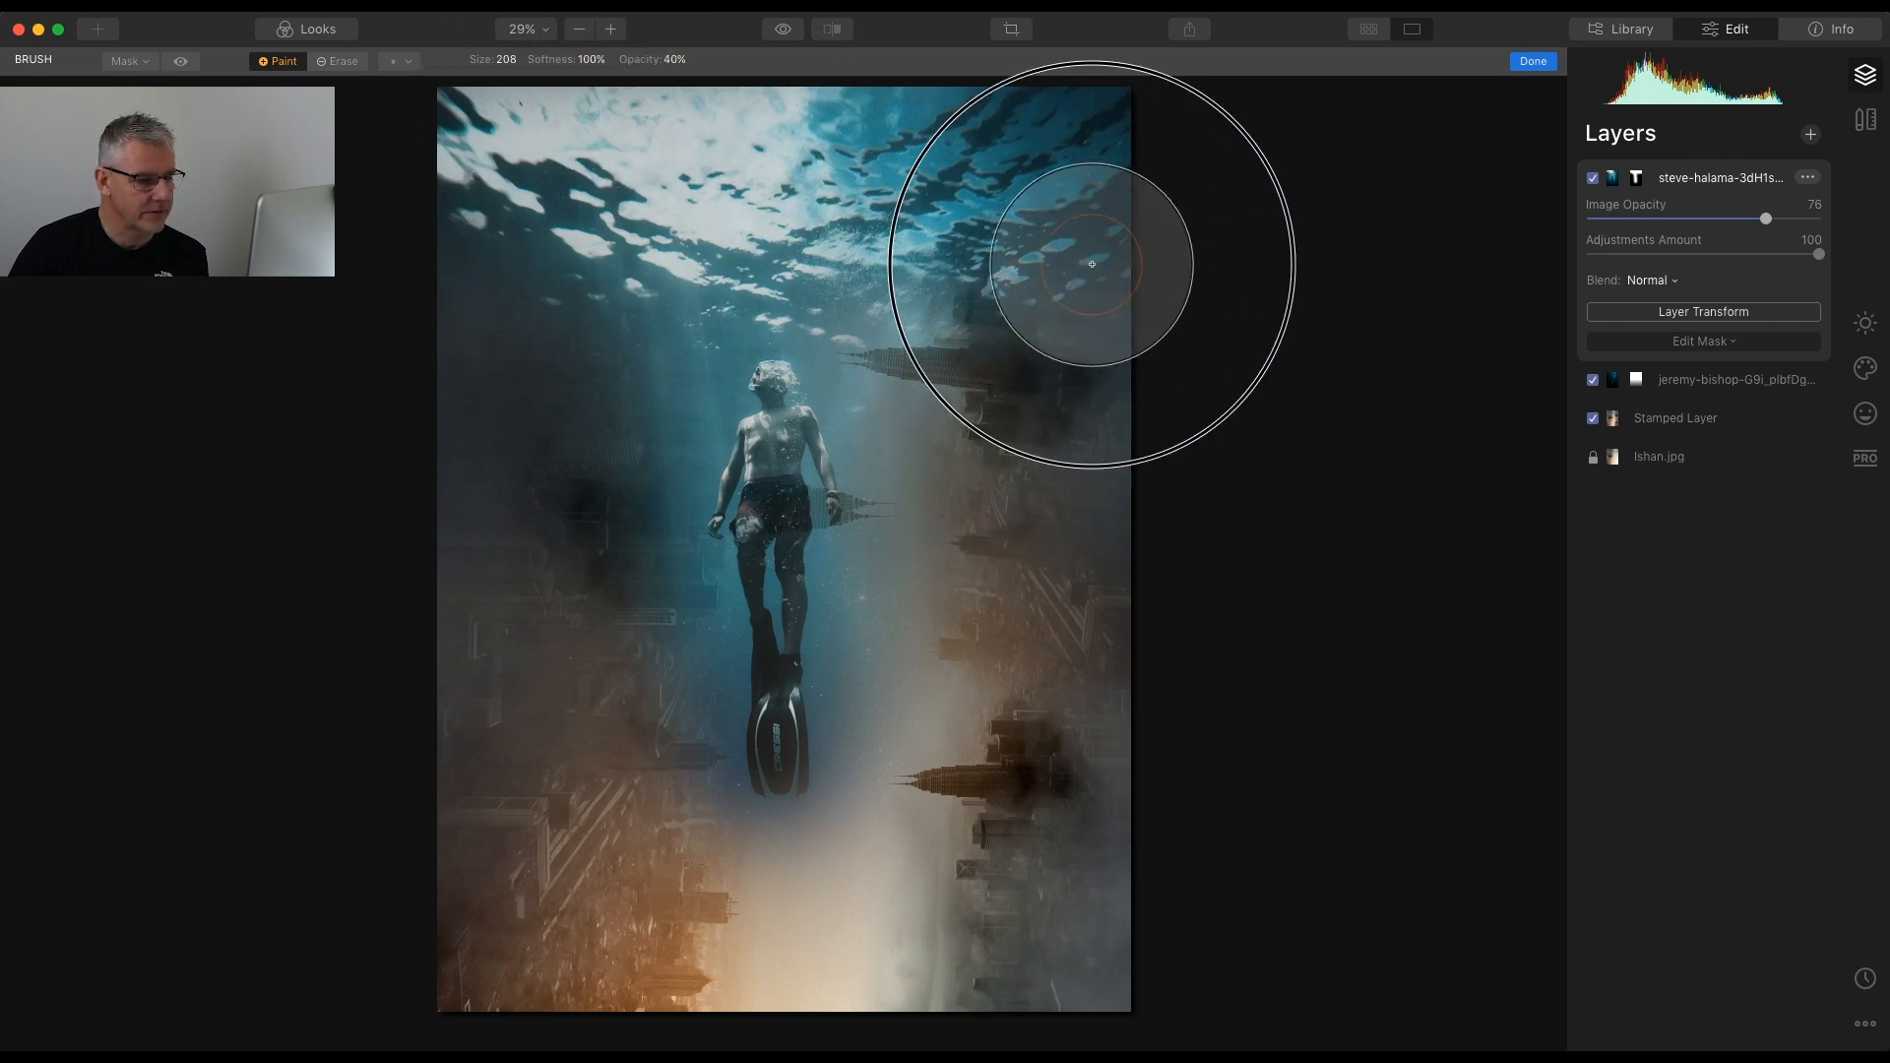
mouse_move(909, 364)
mouse_down()
mouse_move(1076, 275)
mouse_move(886, 358)
mouse_move(1054, 337)
mouse_move(904, 366)
mouse_move(1076, 295)
mouse_move(886, 371)
mouse_move(1106, 275)
mouse_move(1034, 325)
mouse_up()
mouse_move(528, 327)
mouse_down()
mouse_move(464, 326)
mouse_move(574, 398)
mouse_move(453, 331)
mouse_move(554, 413)
mouse_move(619, 431)
mouse_move(472, 337)
mouse_move(557, 443)
mouse_move(476, 381)
mouse_move(547, 505)
mouse_up()
mouse_move(1124, 331)
mouse_down()
mouse_move(991, 357)
mouse_move(1076, 423)
mouse_move(1030, 395)
mouse_move(1047, 473)
mouse_up()
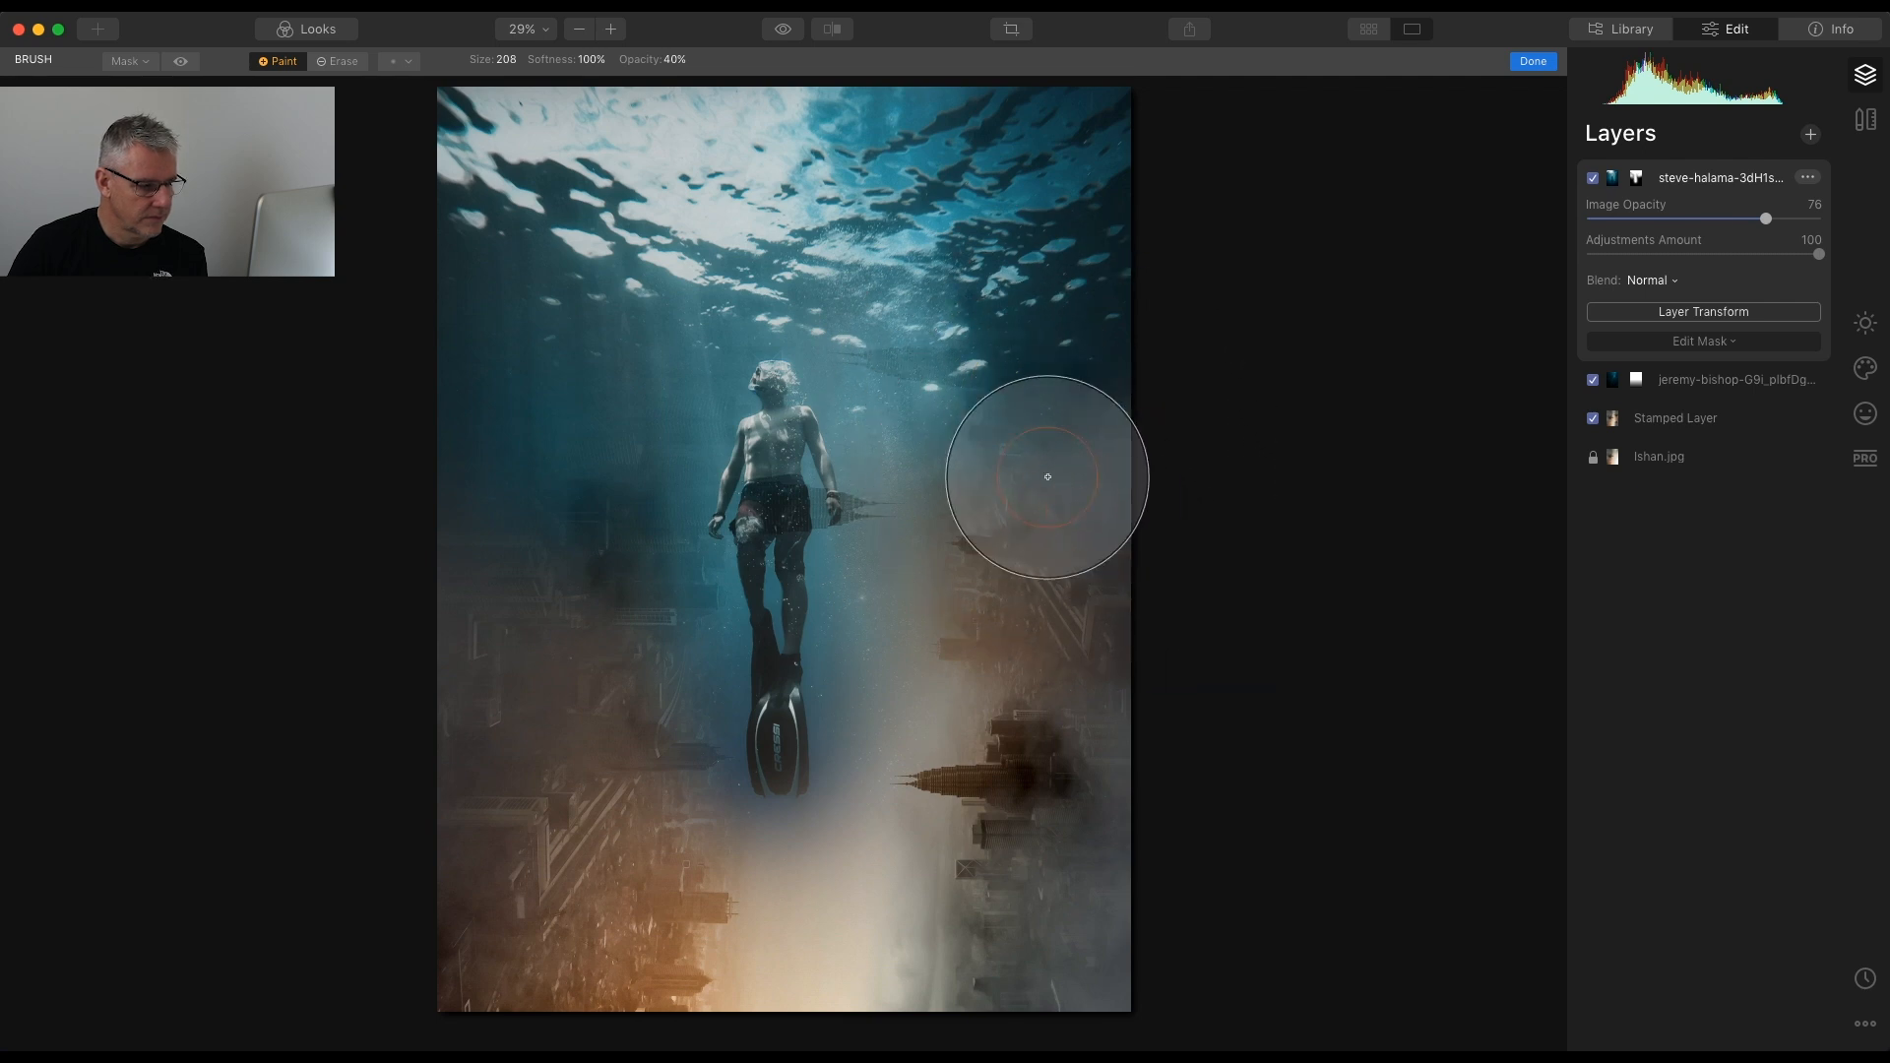
Blend faint water over the lower city in the diver layer's mask with a size 328 brush at 24% opacity
click(668, 60)
drag(677, 83, 665, 84)
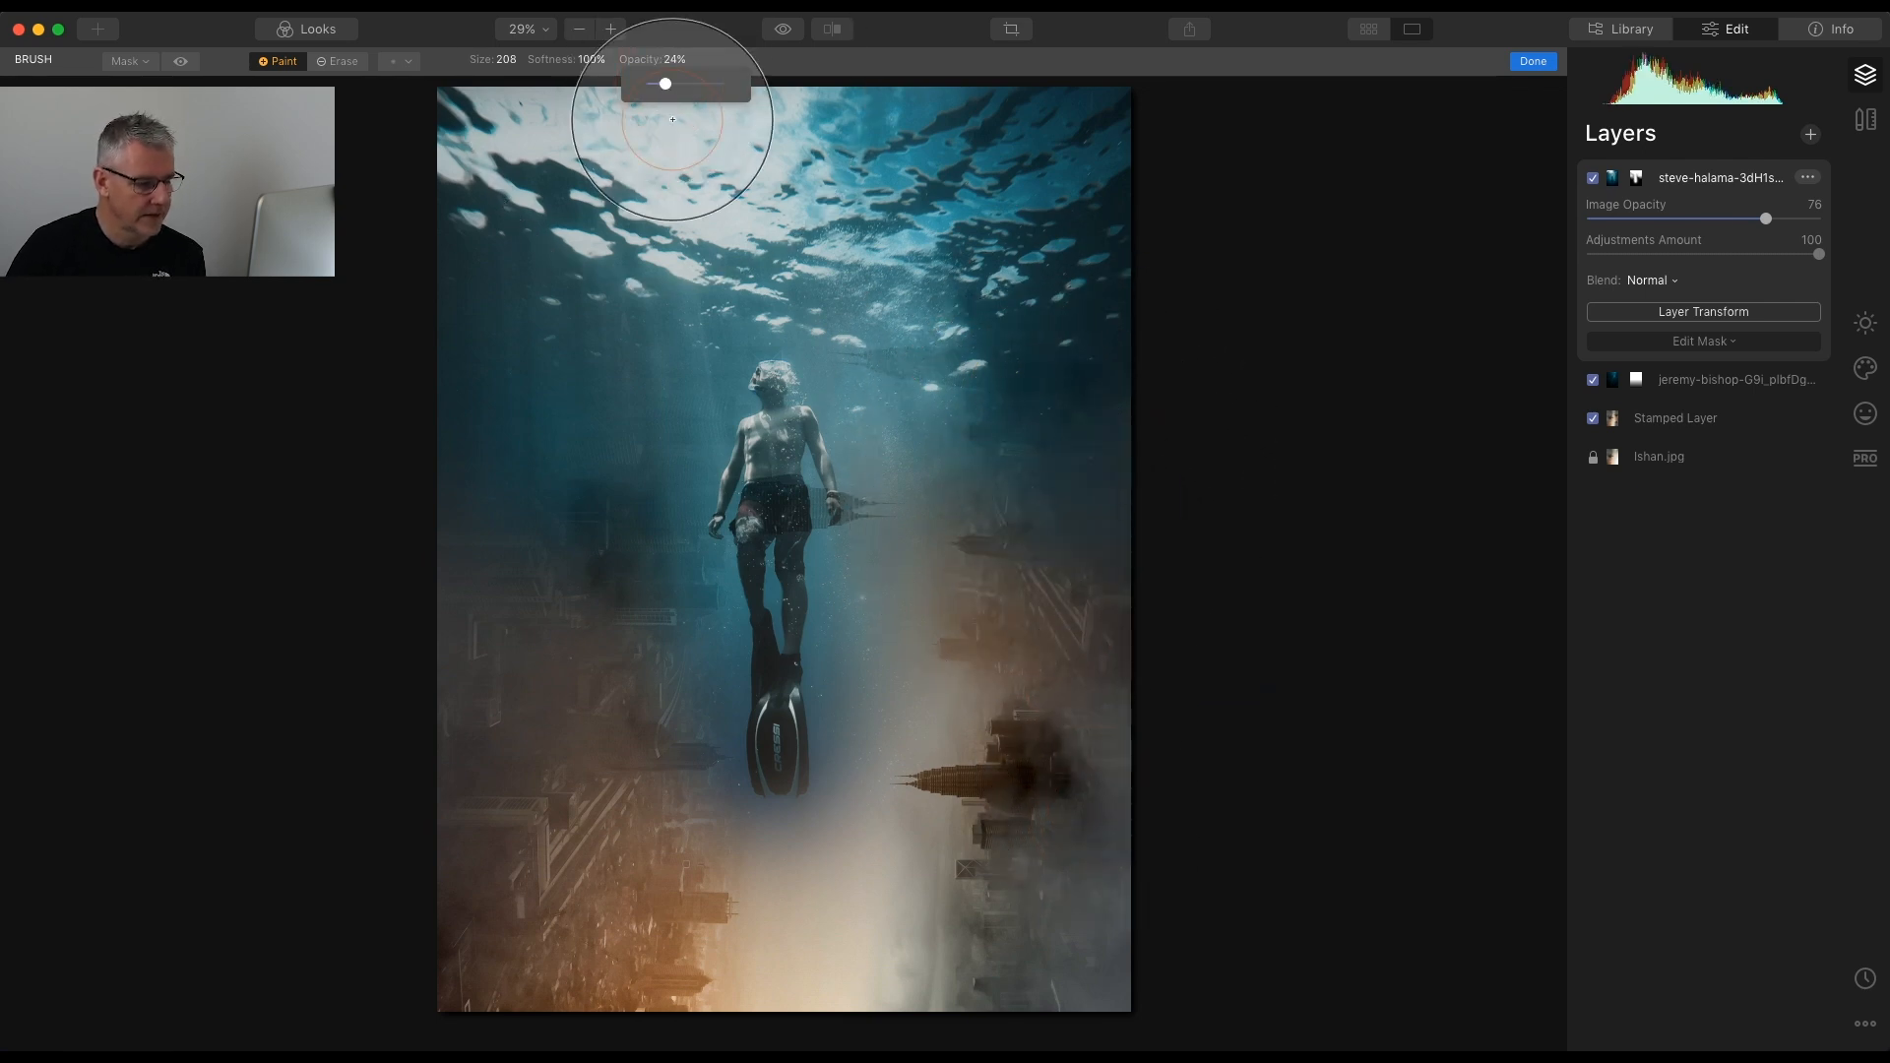
key(])
key(])
key(])
key(])
key(])
key(])
key(])
key(])
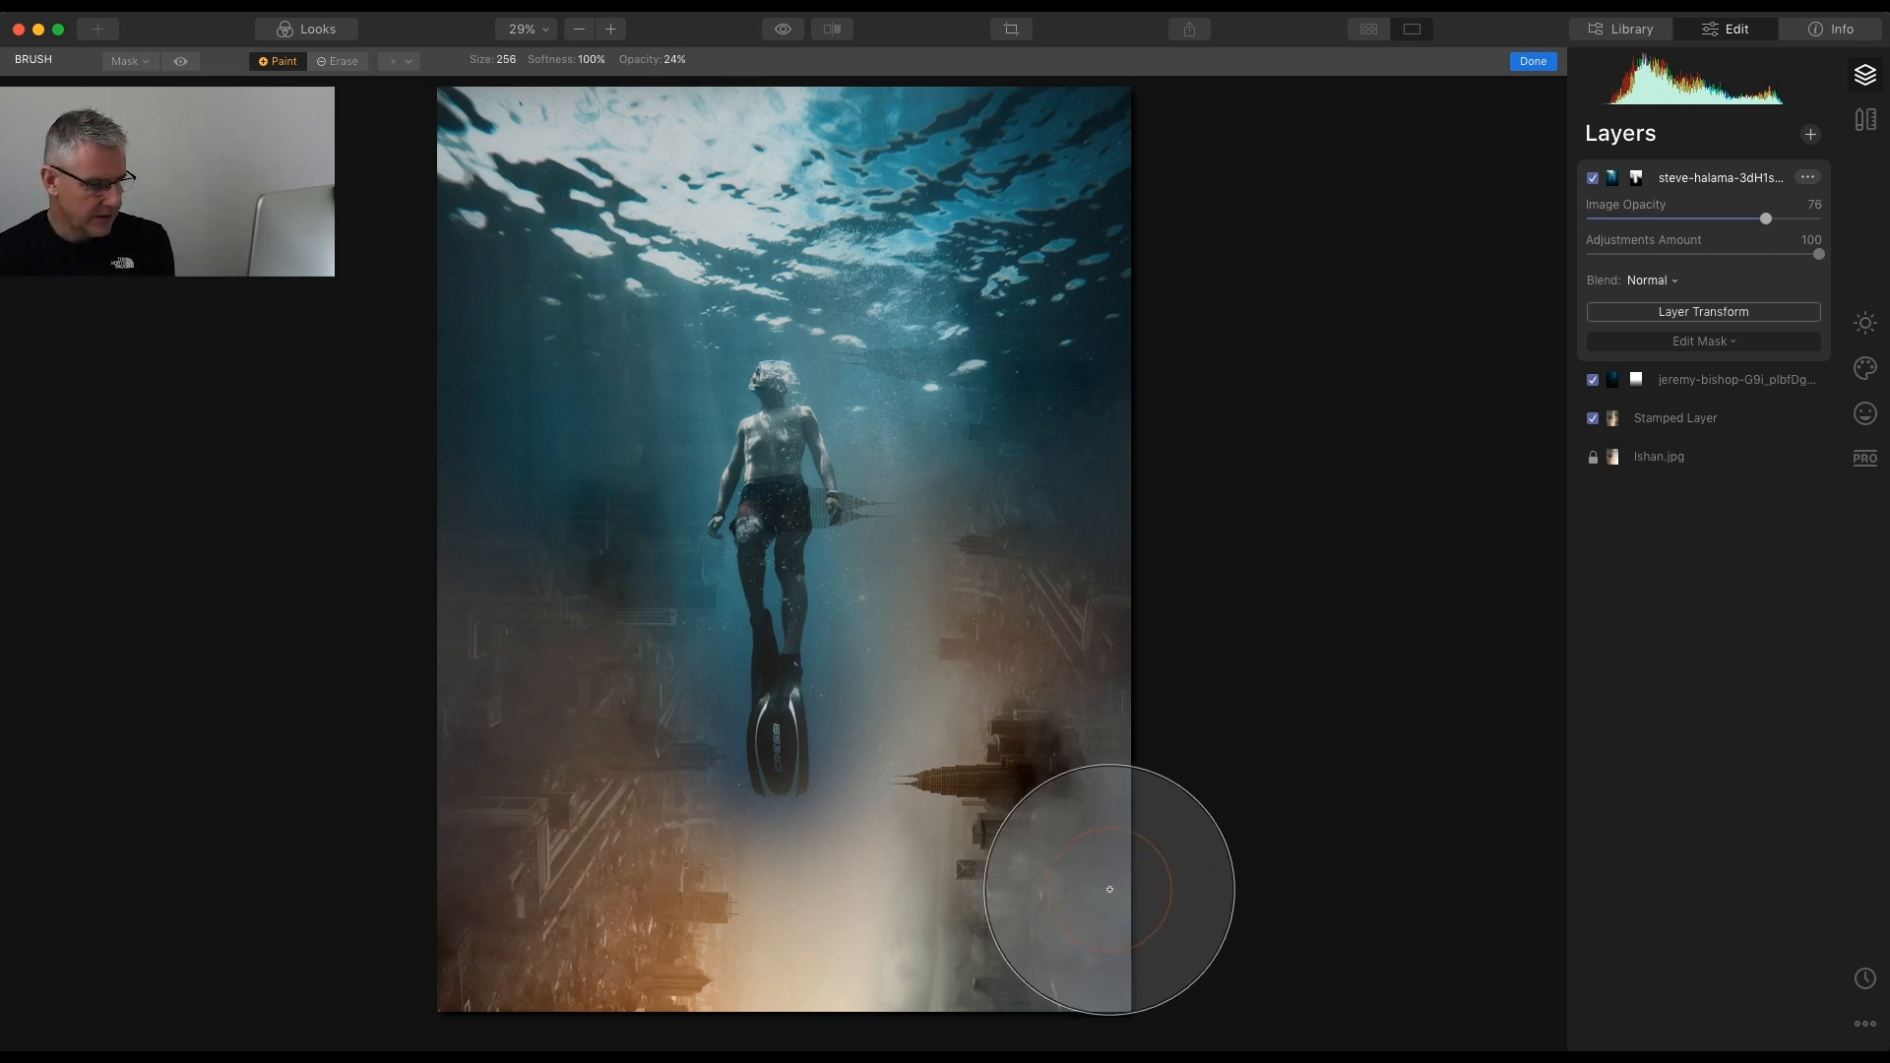
key(])
key(])
mouse_move(1067, 846)
mouse_down()
mouse_move(1075, 781)
mouse_move(972, 894)
mouse_move(808, 961)
mouse_up()
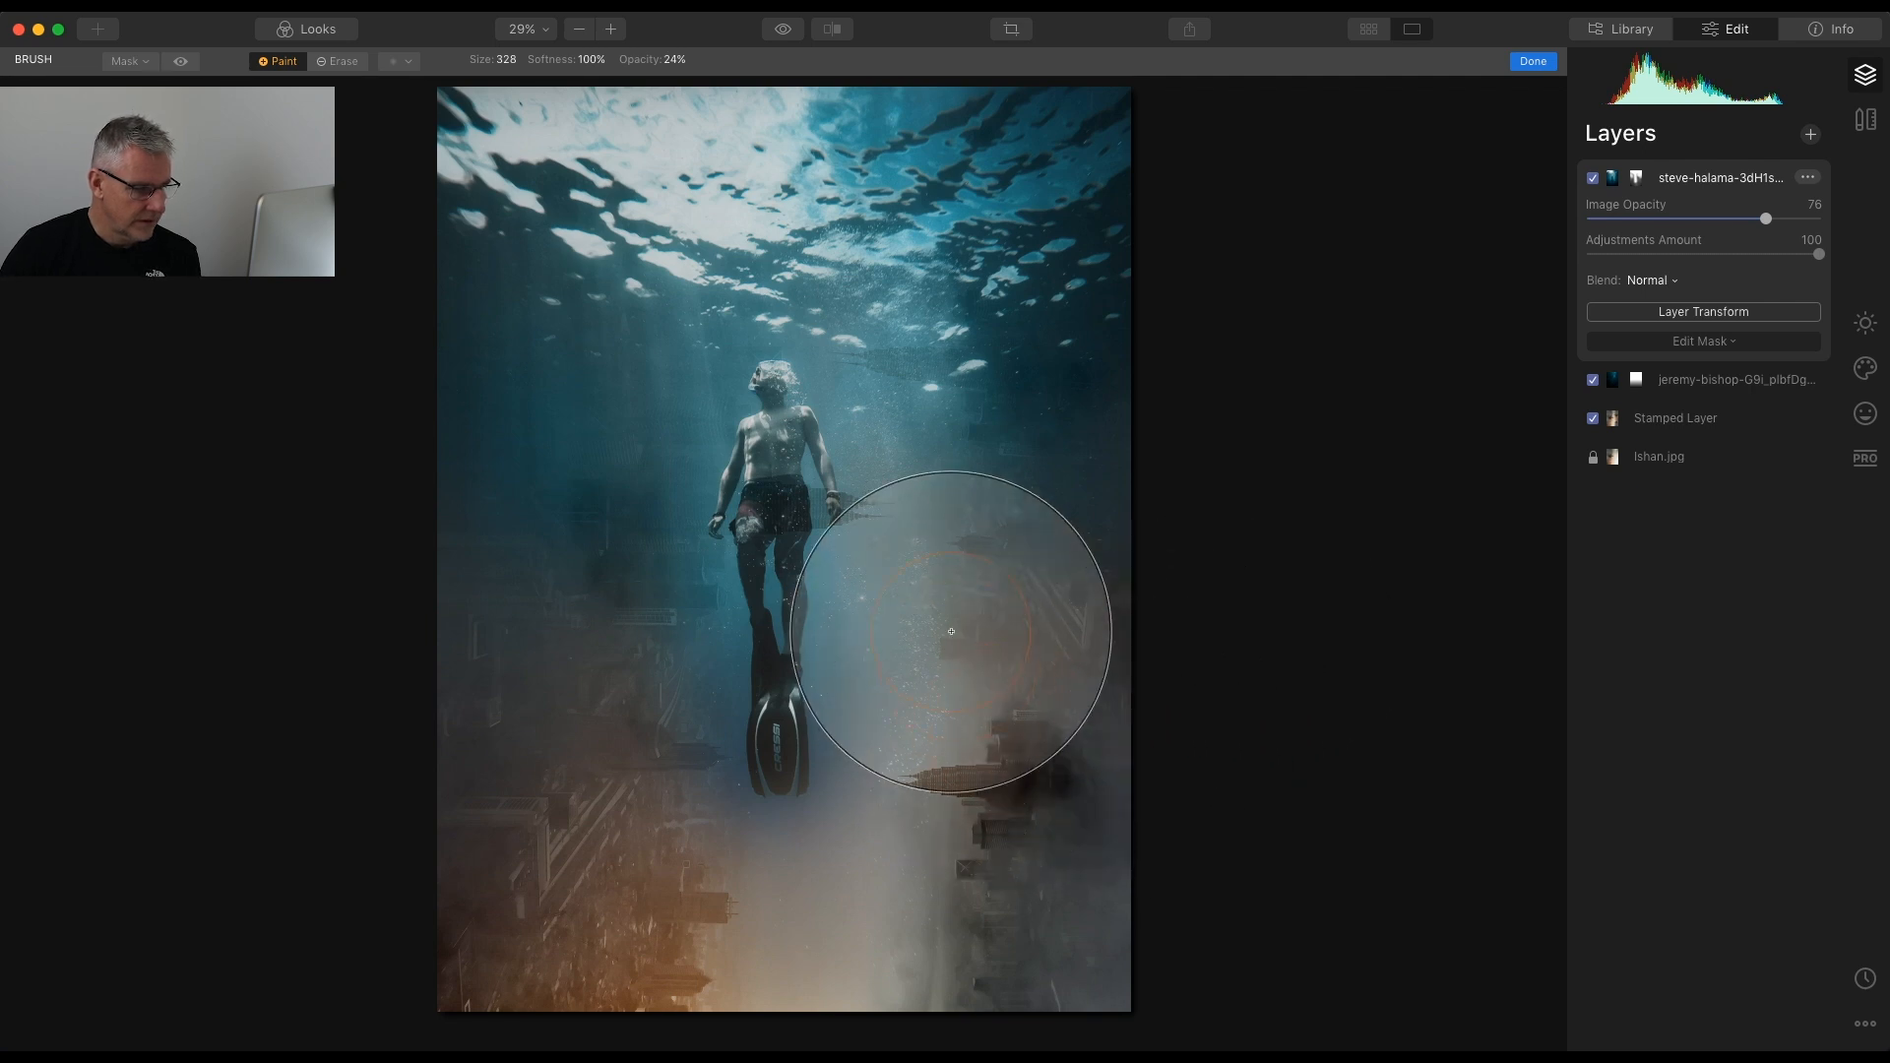
Lower the brush opacity to 18% and paint more faint water over the city on both sides in the diver layer's mask
click(674, 60)
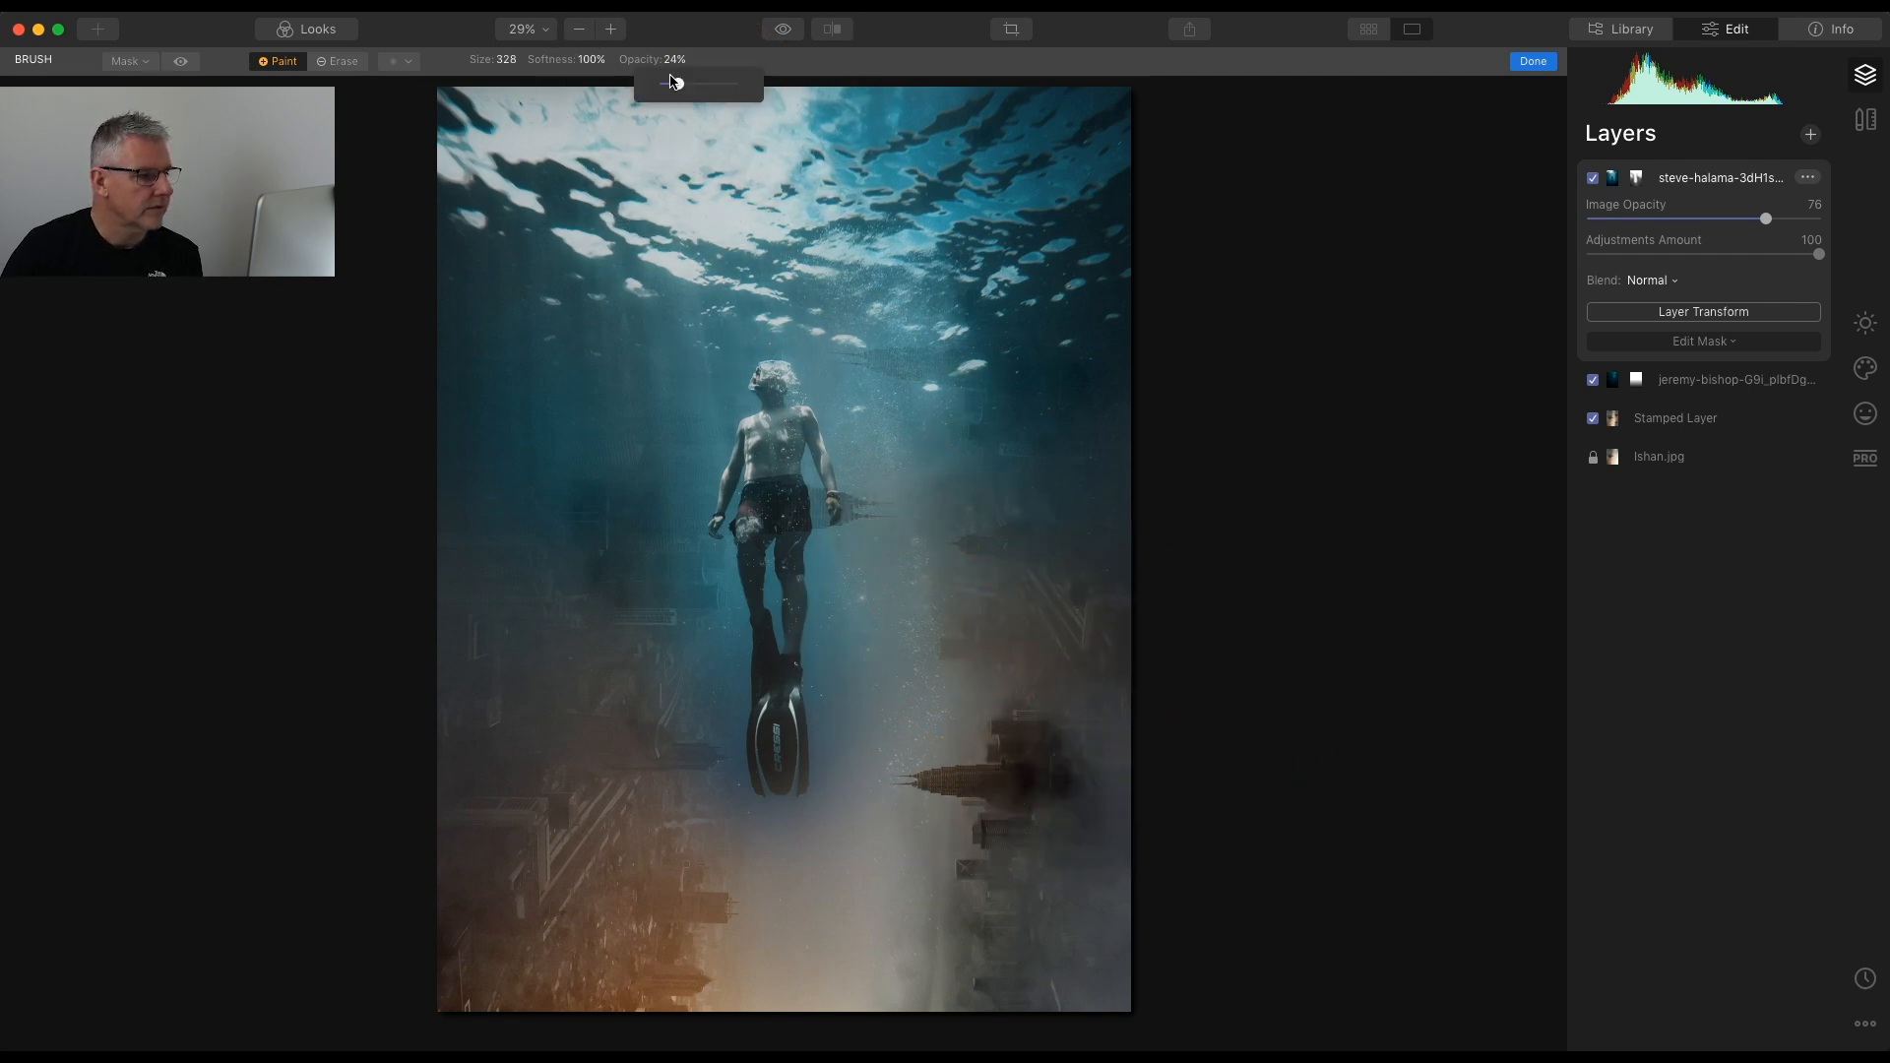
drag(673, 84, 667, 83)
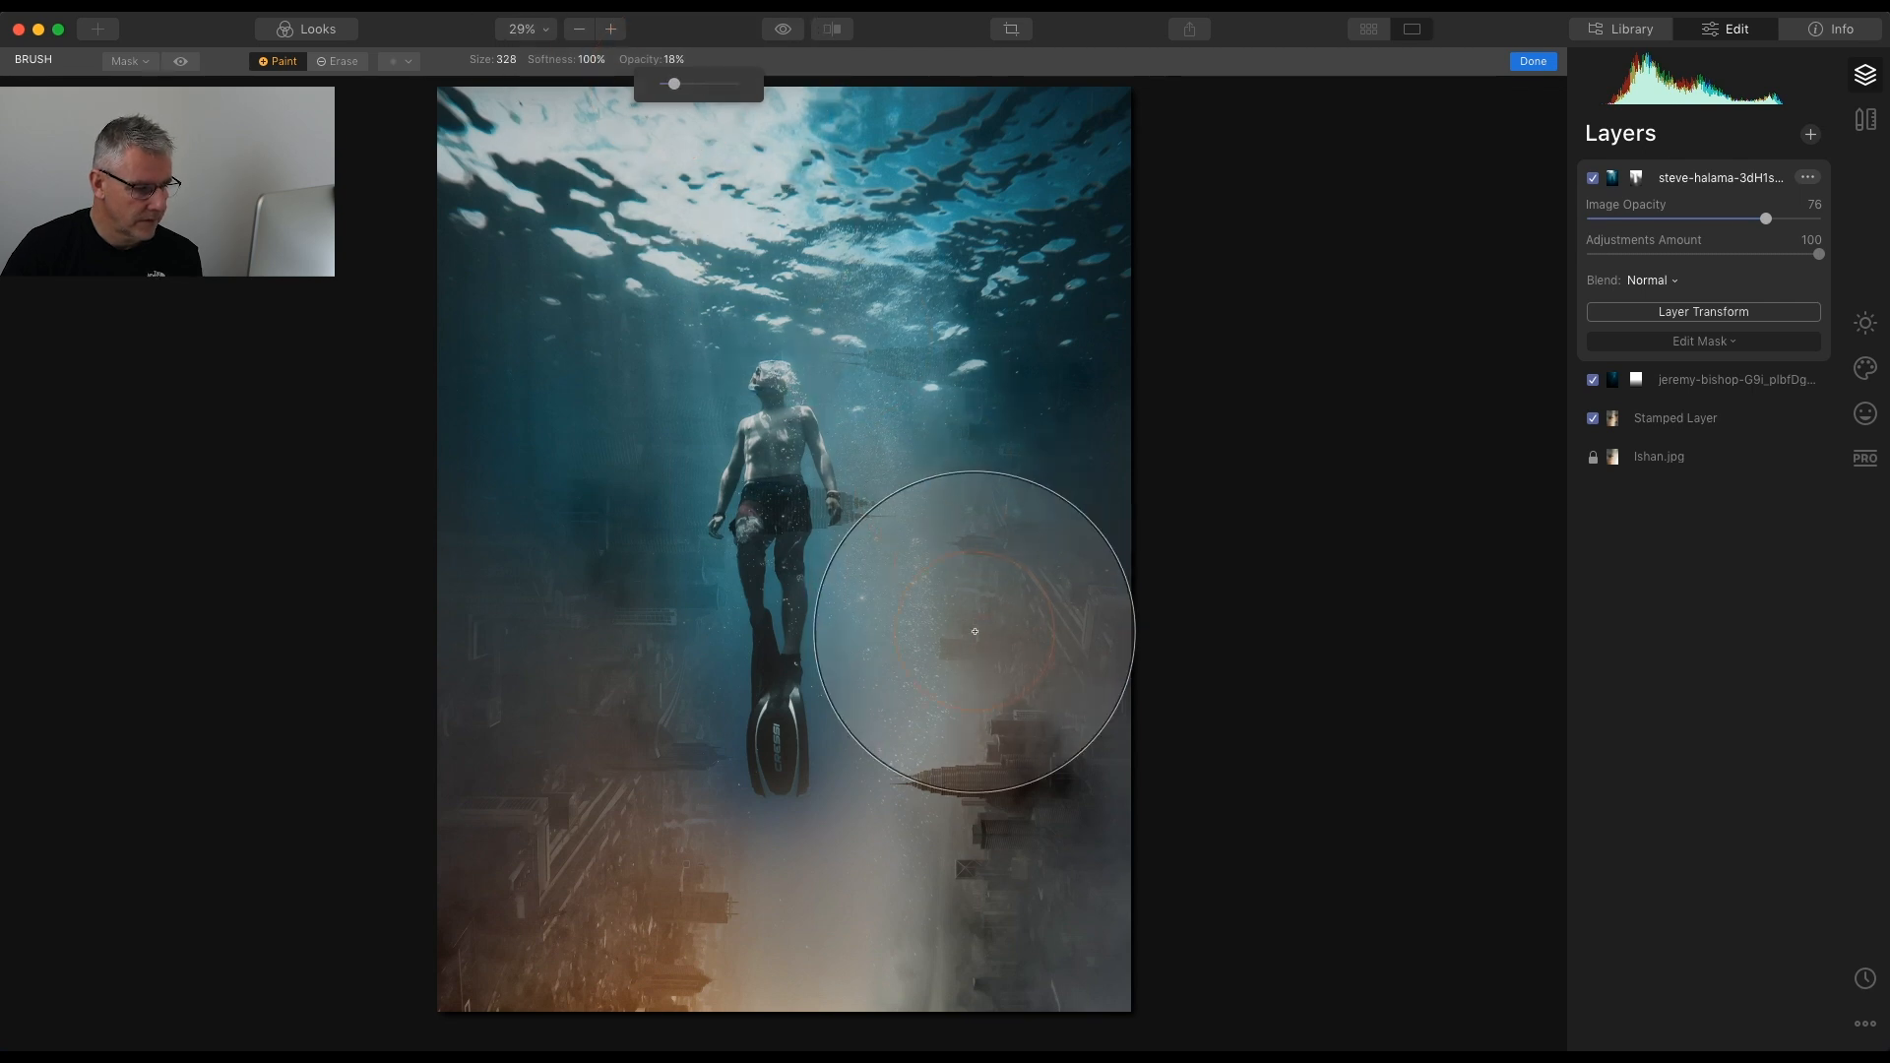
mouse_move(975, 631)
mouse_down()
mouse_move(1026, 618)
mouse_move(975, 628)
mouse_up()
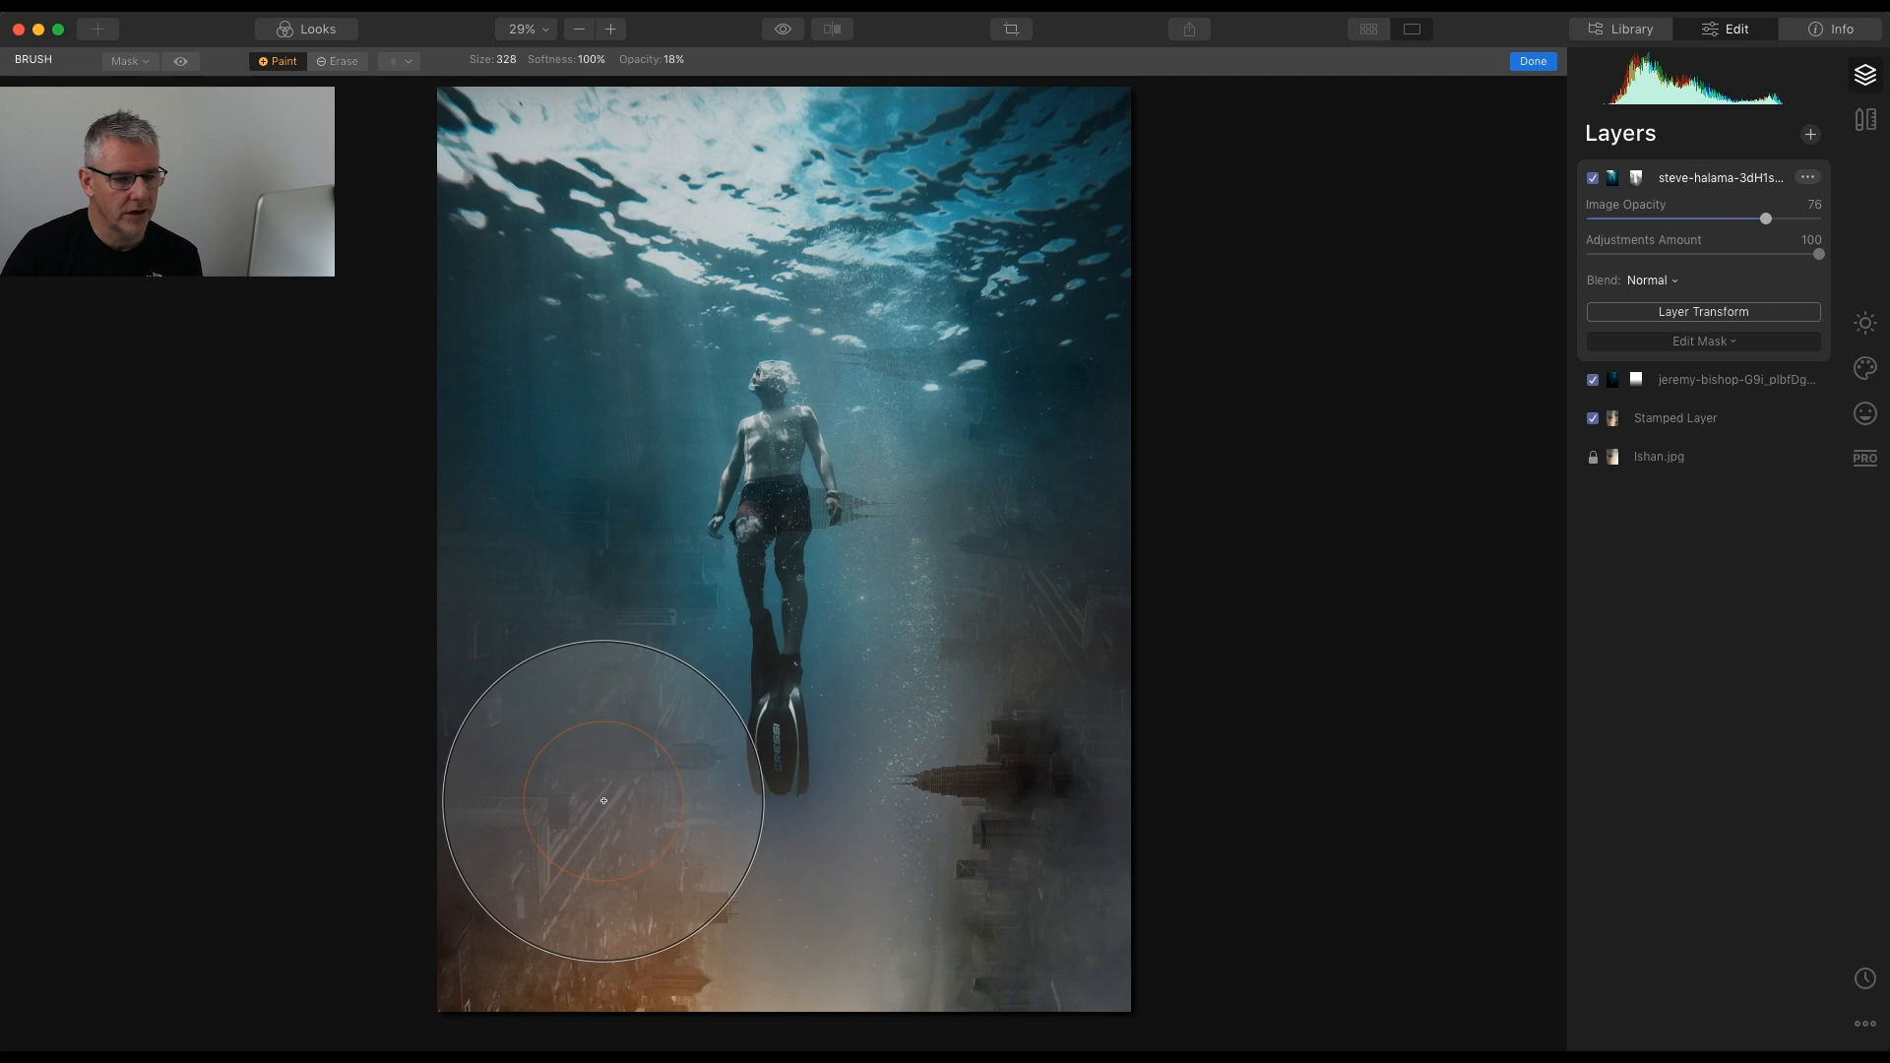
Add a radial mask to the diver layer, centre it on the diver's thighs and invert it
click(1740, 350)
click(1738, 349)
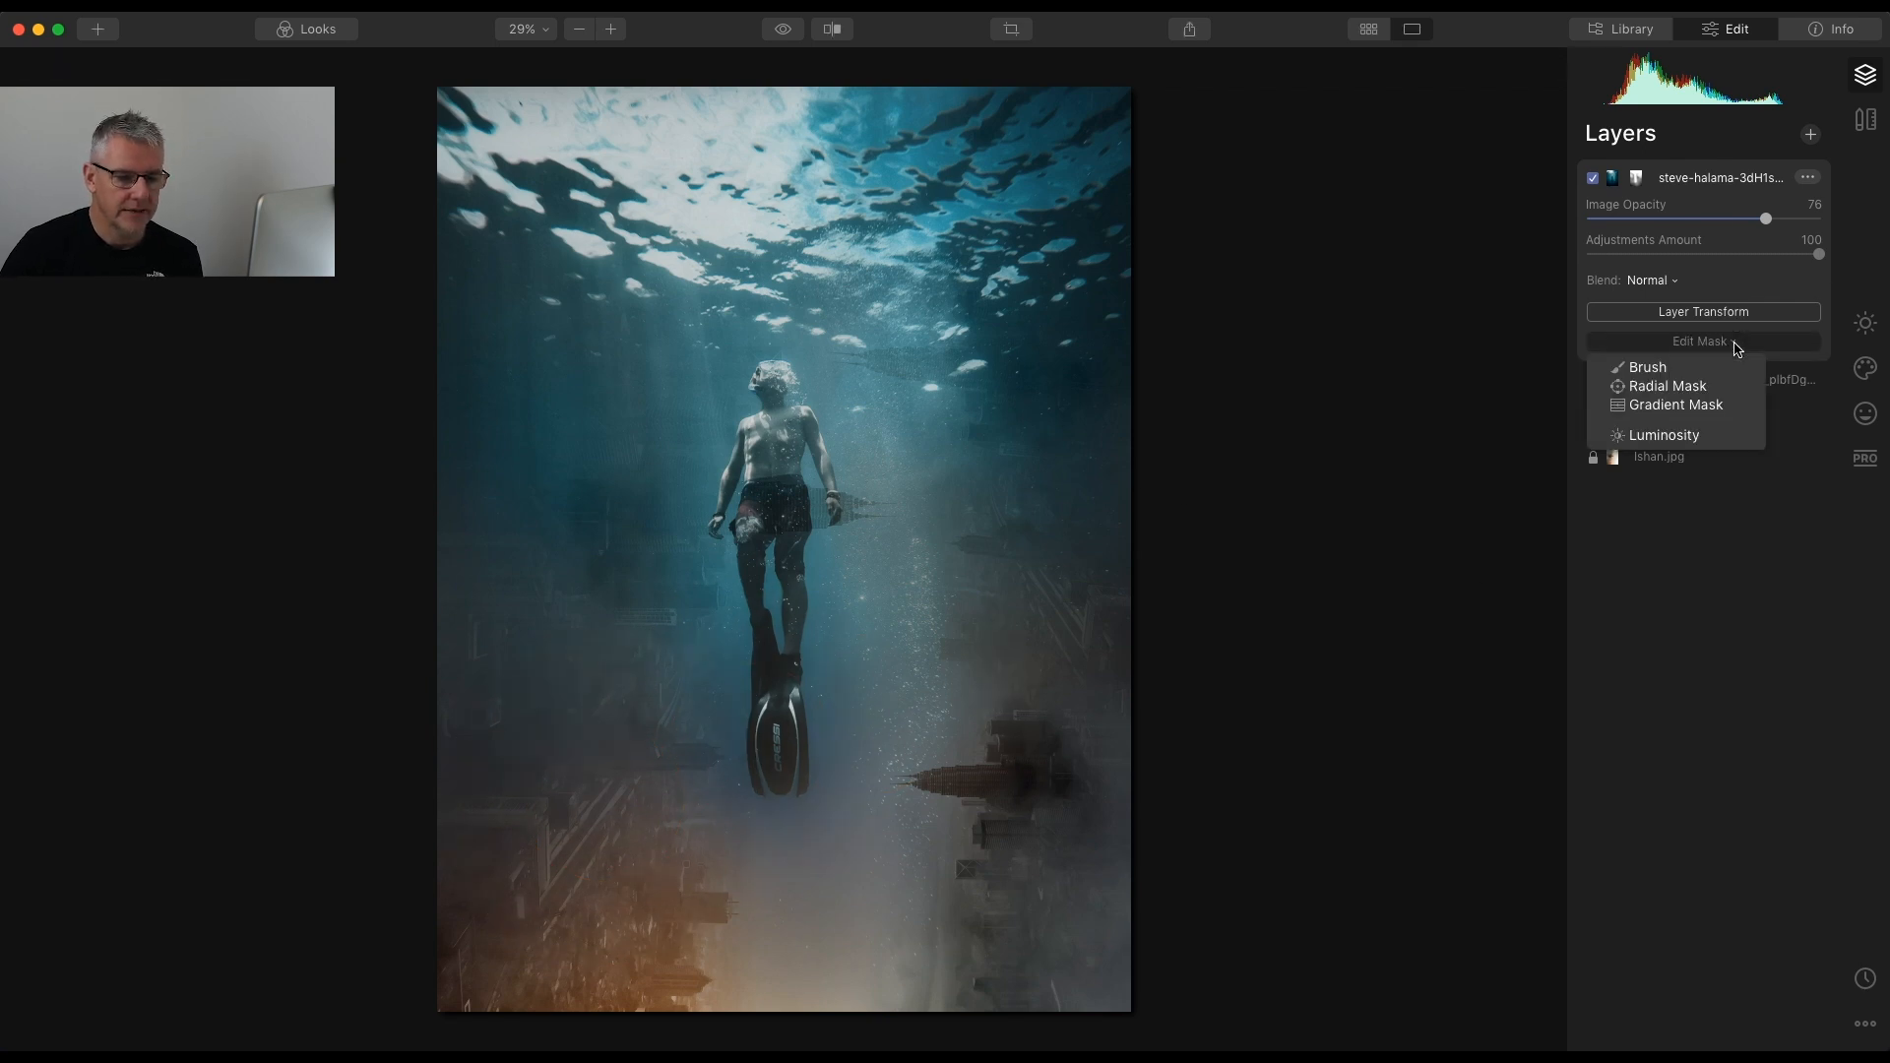
click(1671, 386)
drag(977, 650, 1095, 711)
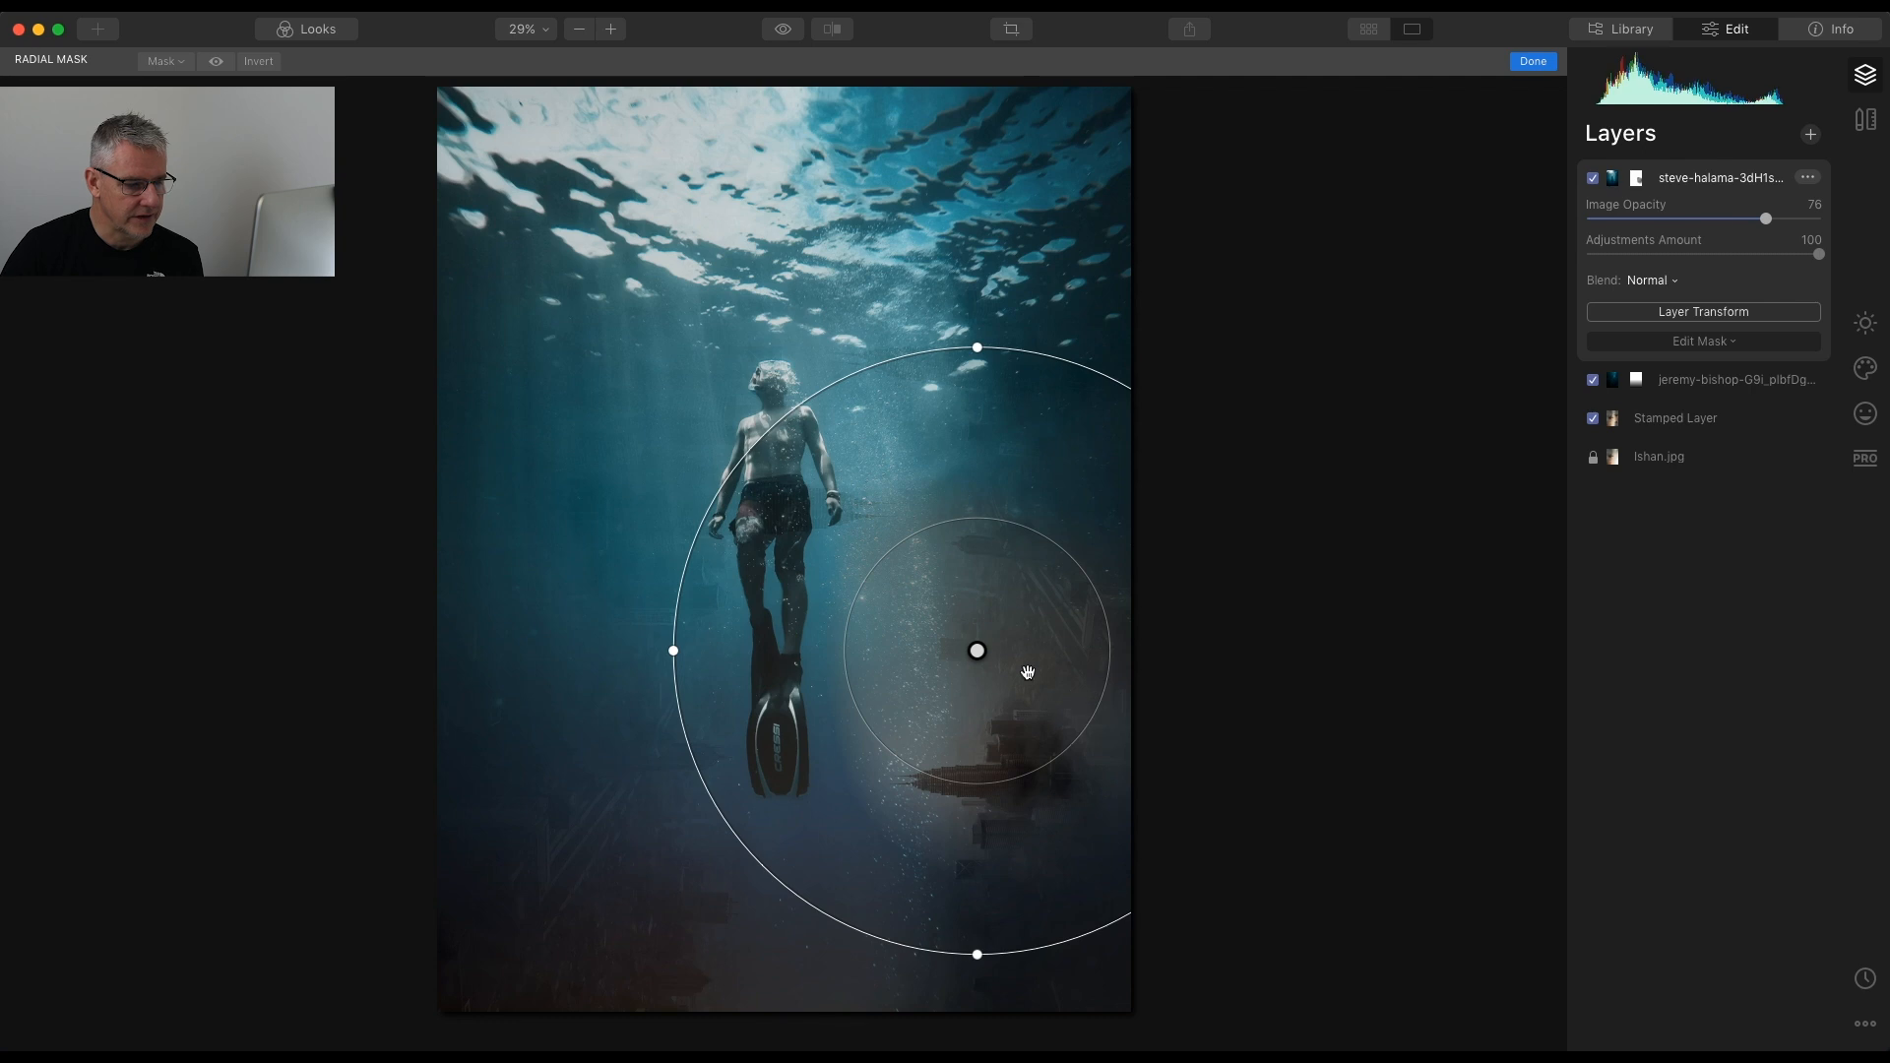
drag(977, 650, 773, 533)
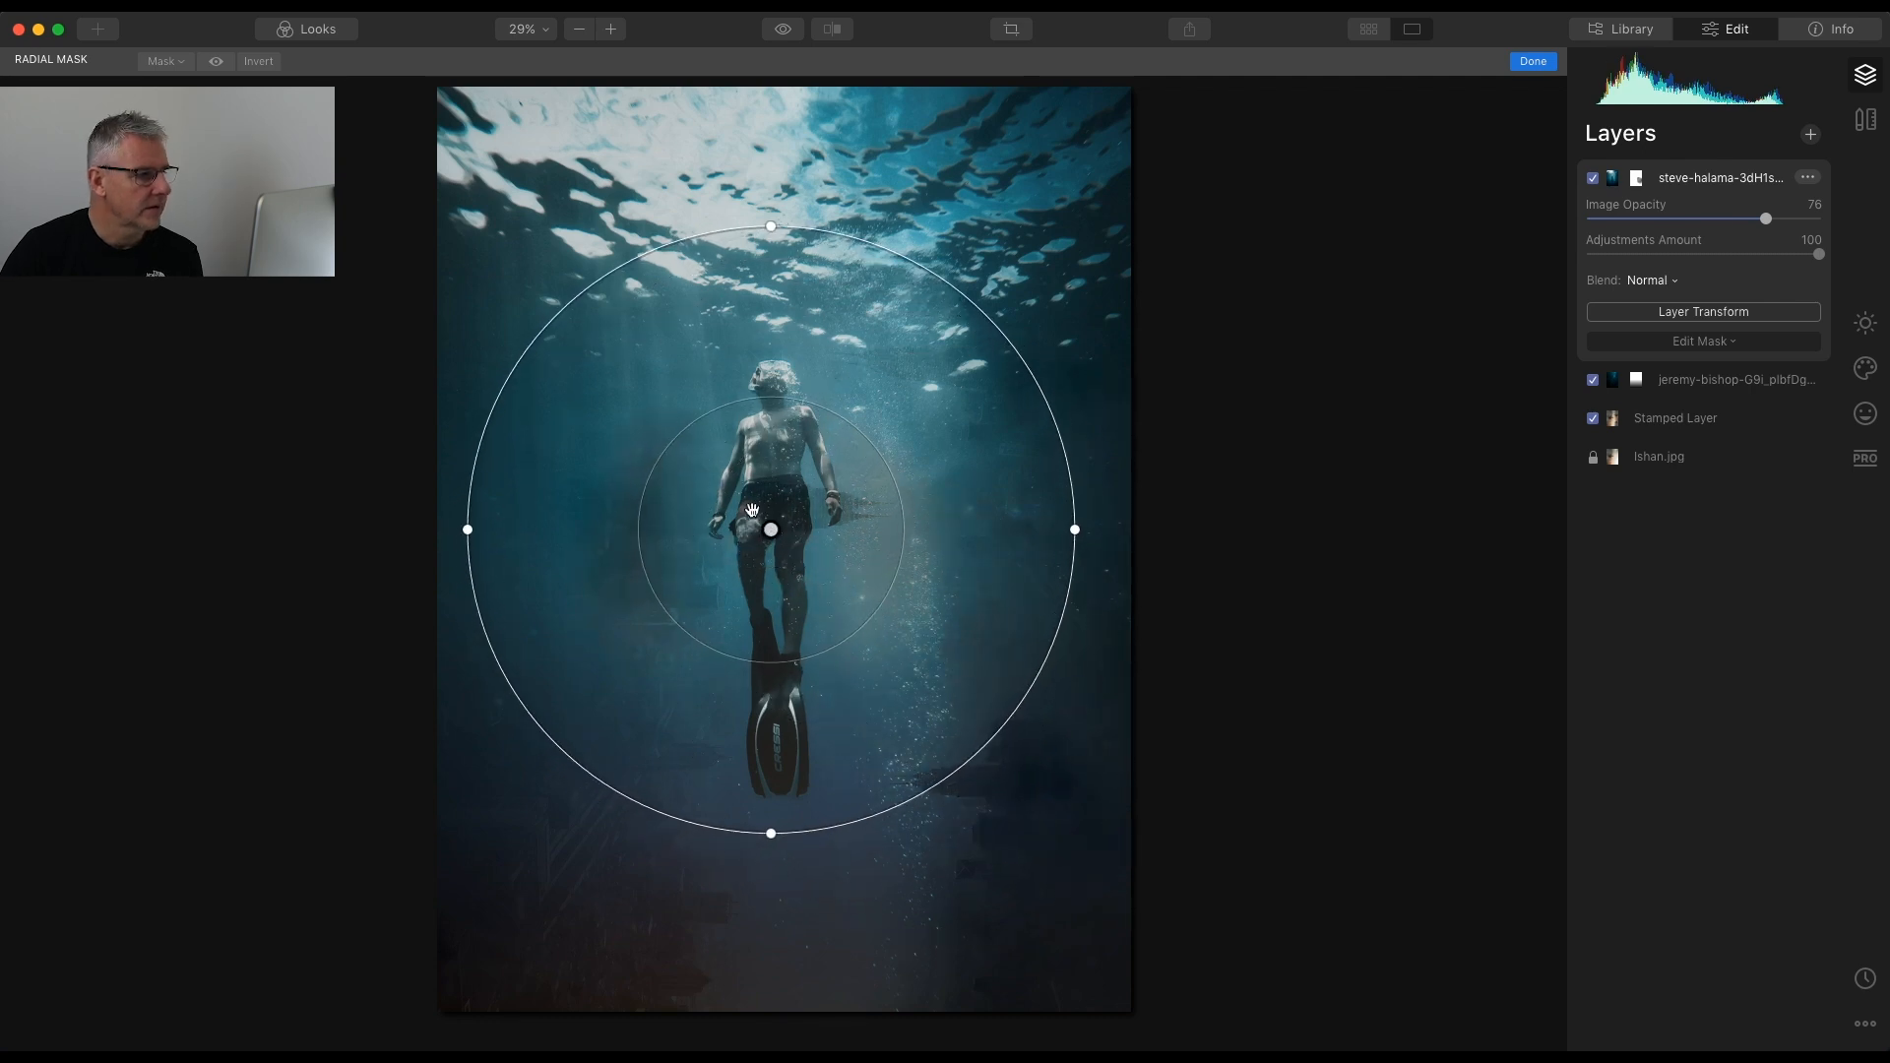
click(261, 63)
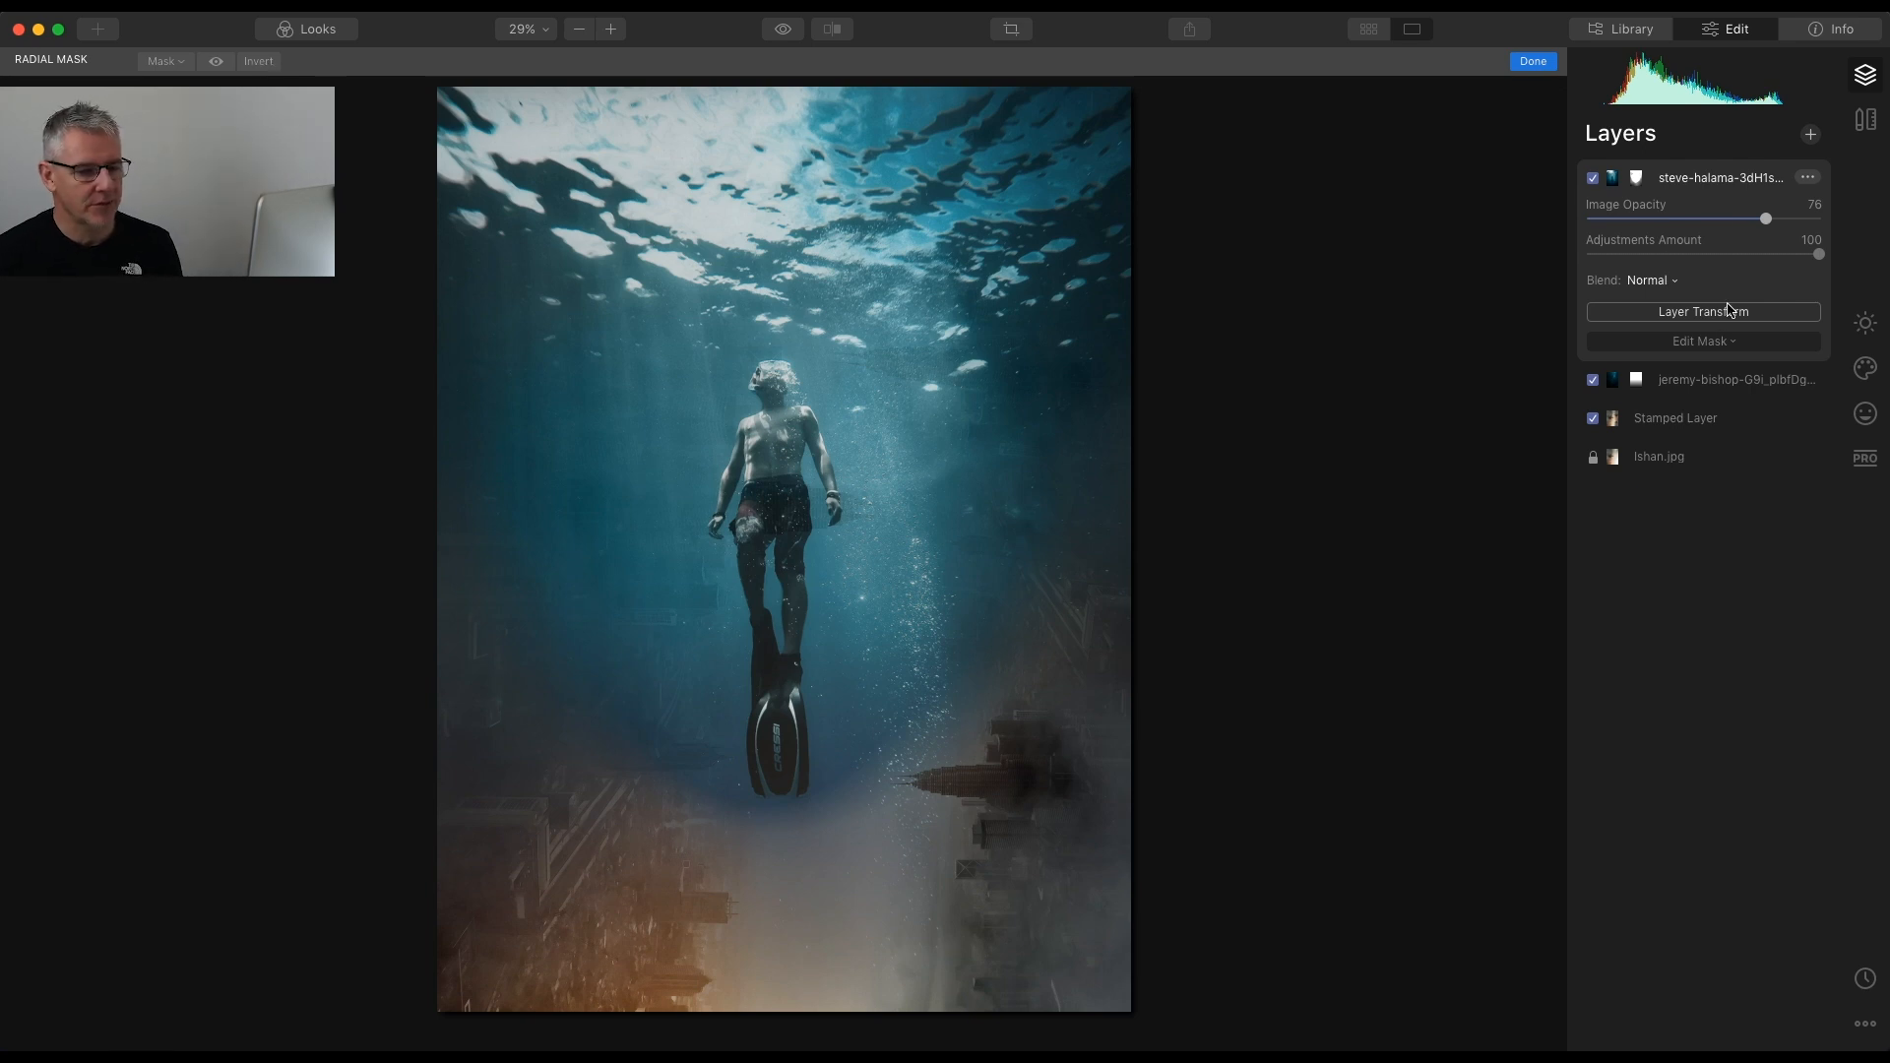
Erase the diver layer's mask over the city on both sides of the diver with the brush at 53% opacity
click(1730, 346)
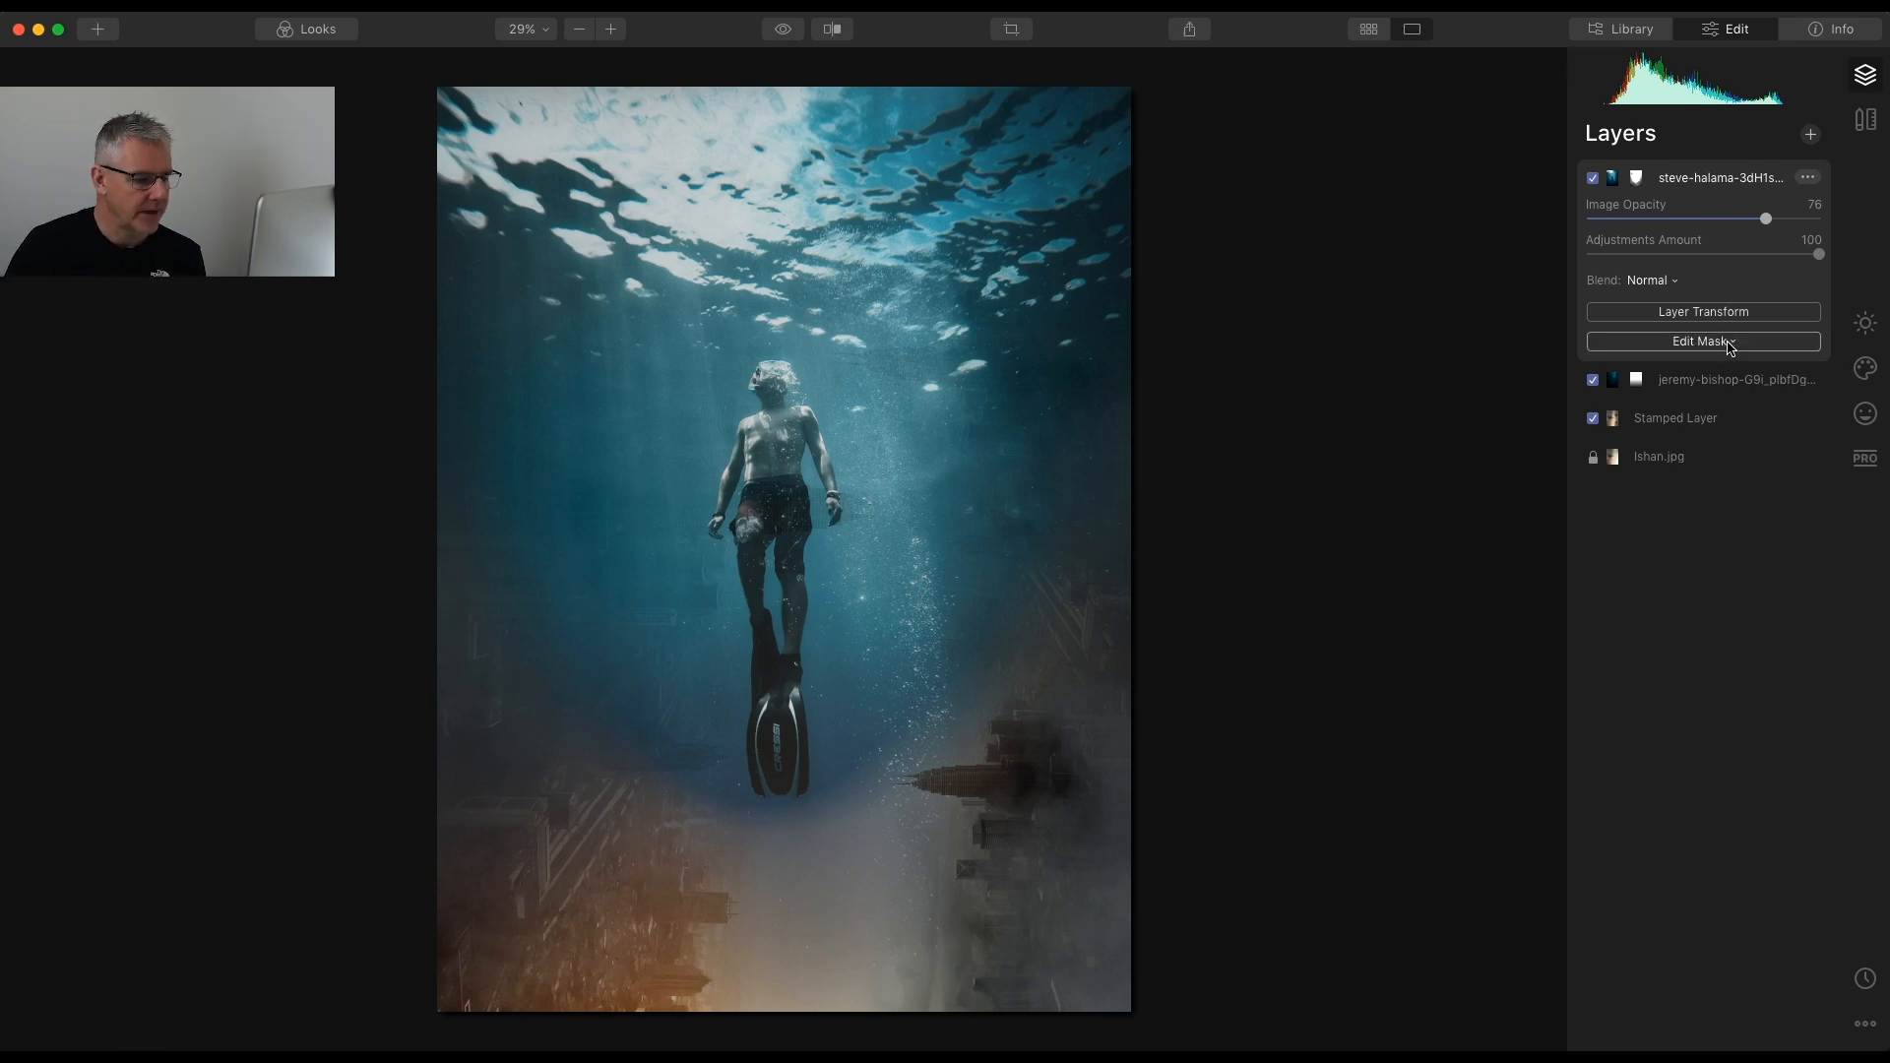
click(1731, 347)
click(1674, 366)
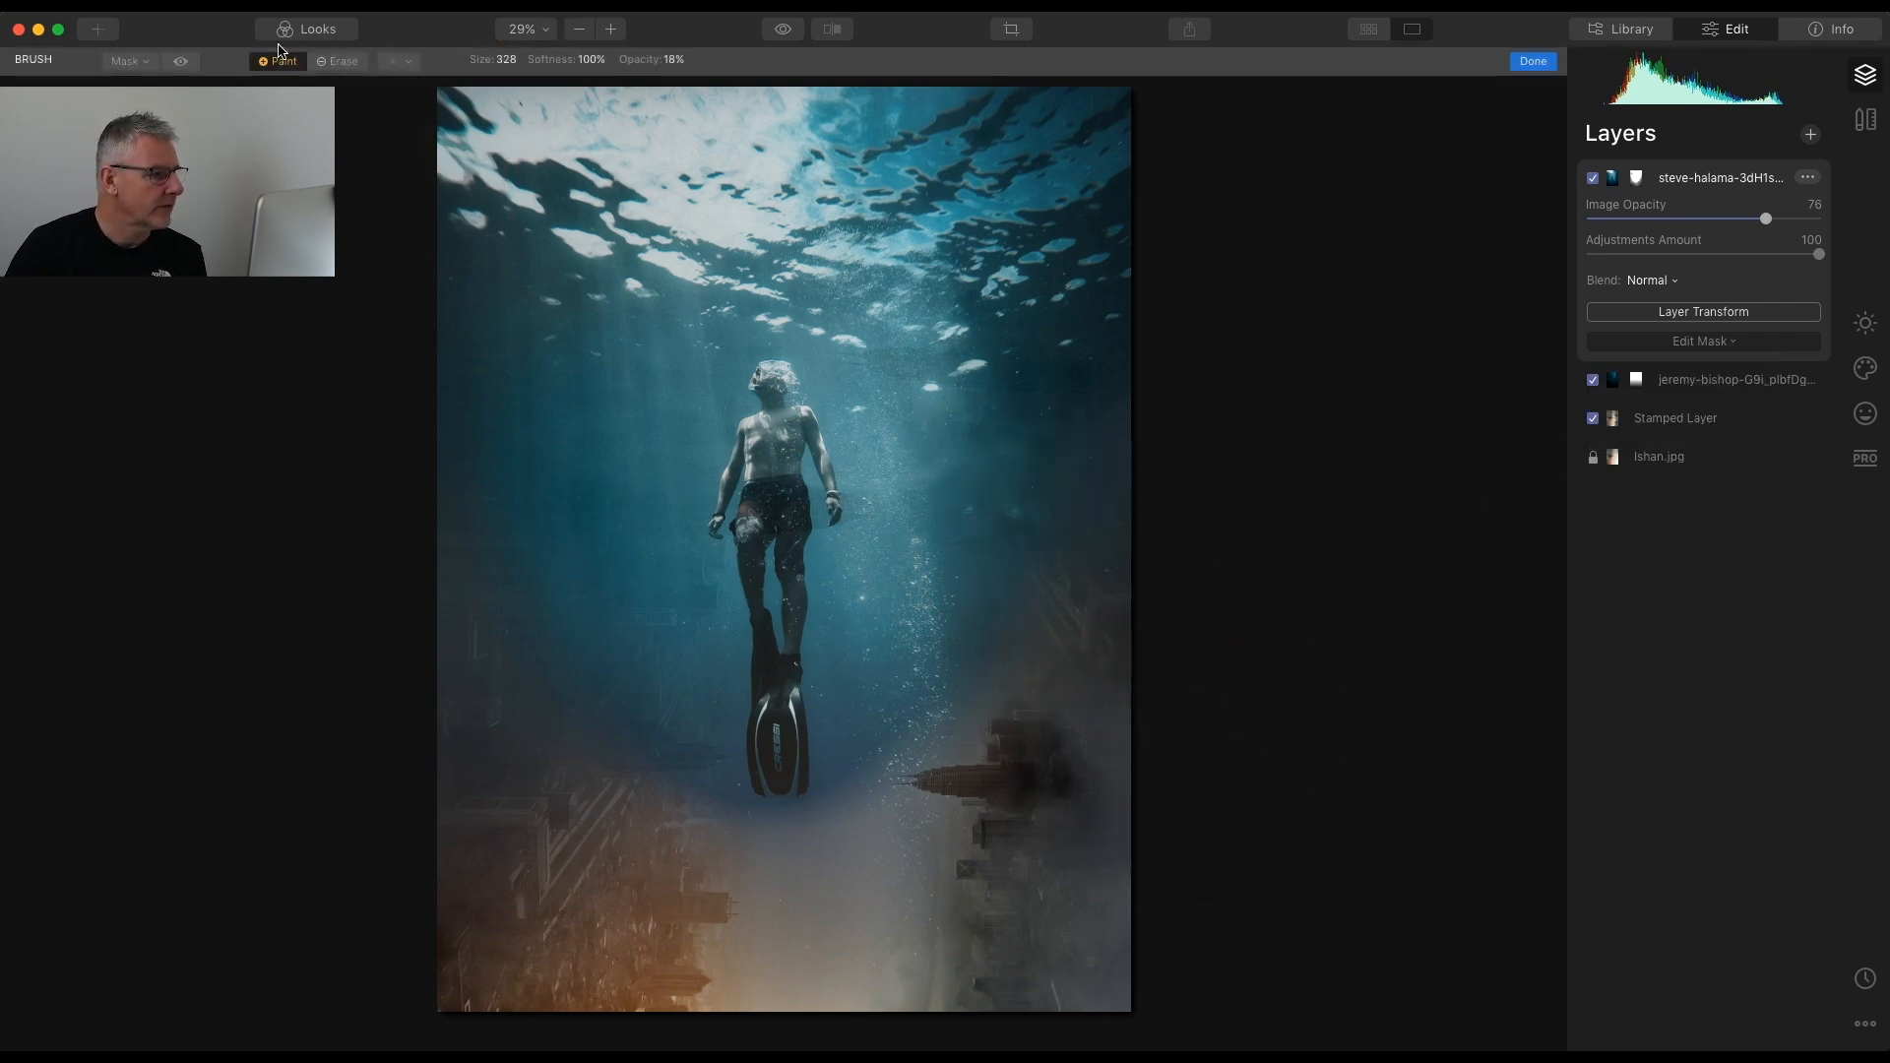
click(337, 65)
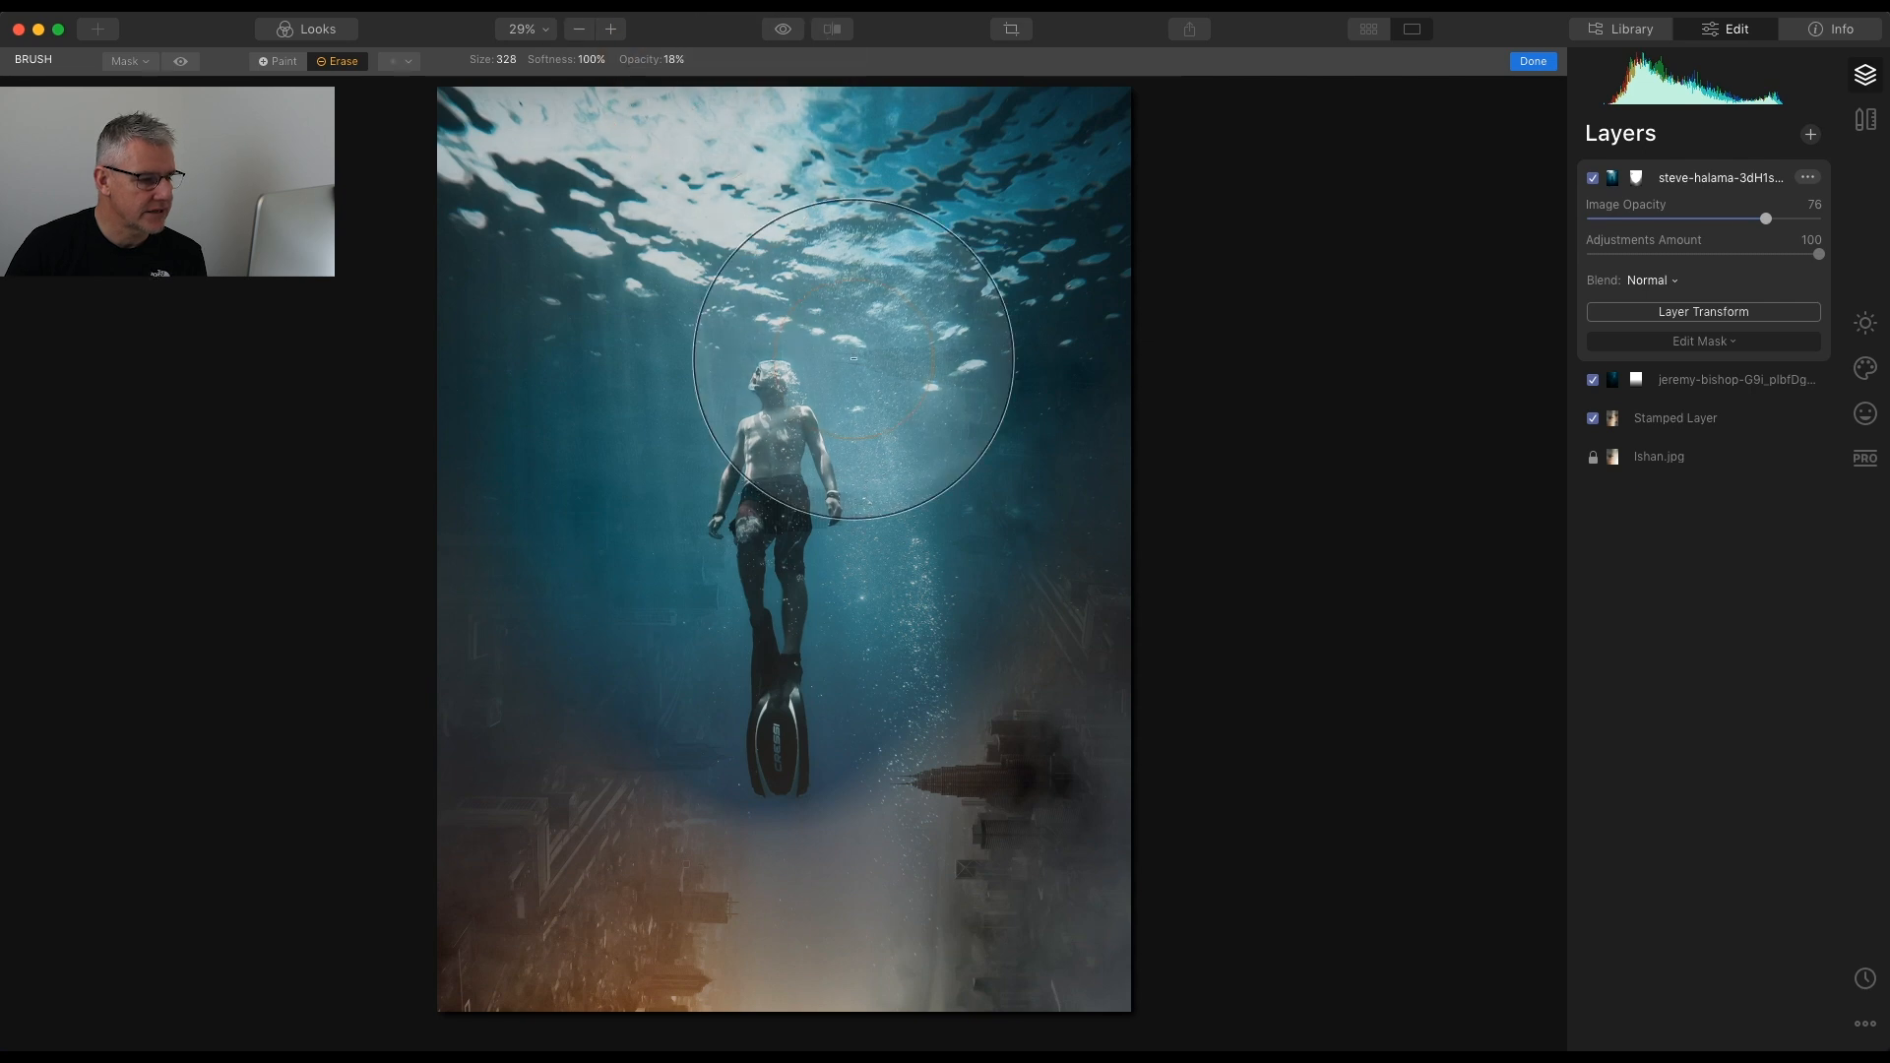
click(675, 61)
drag(677, 83, 705, 84)
mouse_move(1152, 752)
mouse_down()
mouse_move(1013, 597)
mouse_move(1062, 709)
mouse_move(1021, 561)
mouse_move(1044, 726)
mouse_move(1050, 650)
mouse_move(995, 528)
mouse_move(1003, 854)
mouse_move(1084, 713)
mouse_move(1045, 586)
mouse_move(999, 559)
mouse_move(996, 528)
mouse_move(988, 689)
mouse_move(1034, 724)
mouse_up()
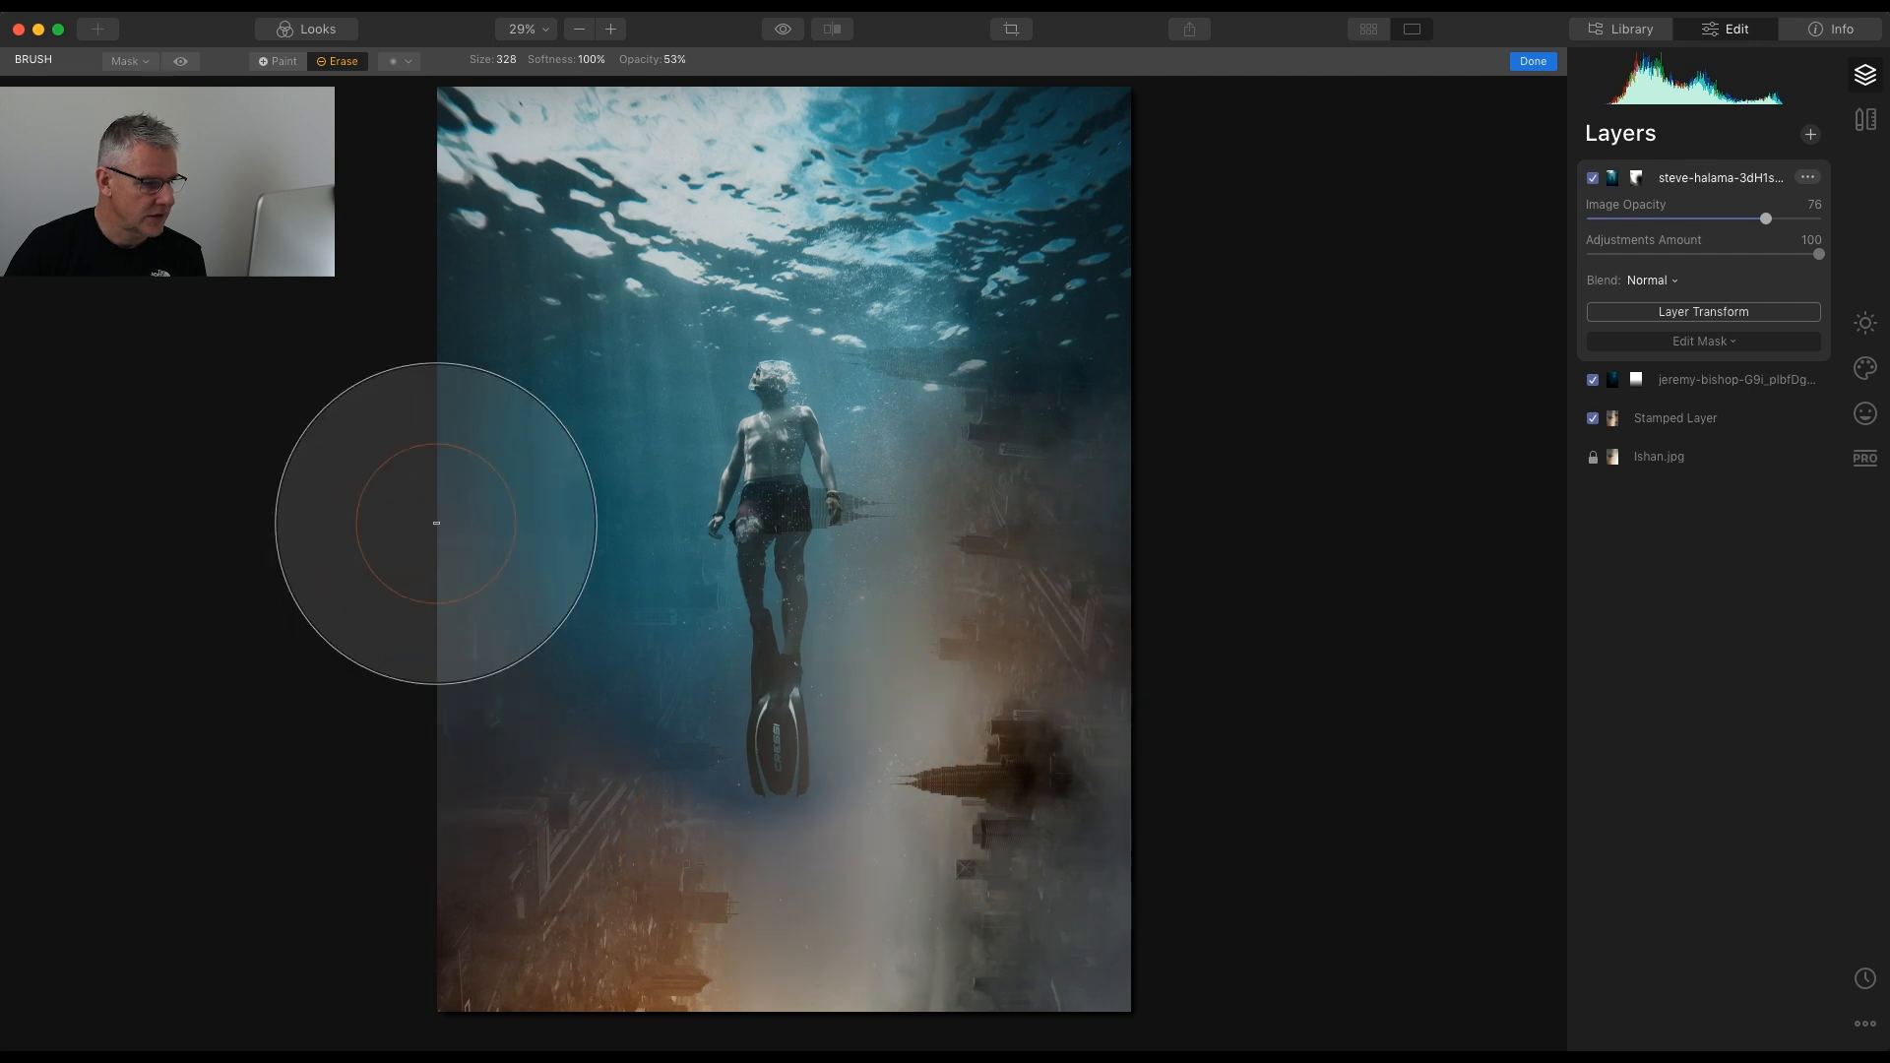
mouse_move(498, 587)
mouse_down()
mouse_move(515, 806)
mouse_move(549, 794)
mouse_move(384, 716)
mouse_up()
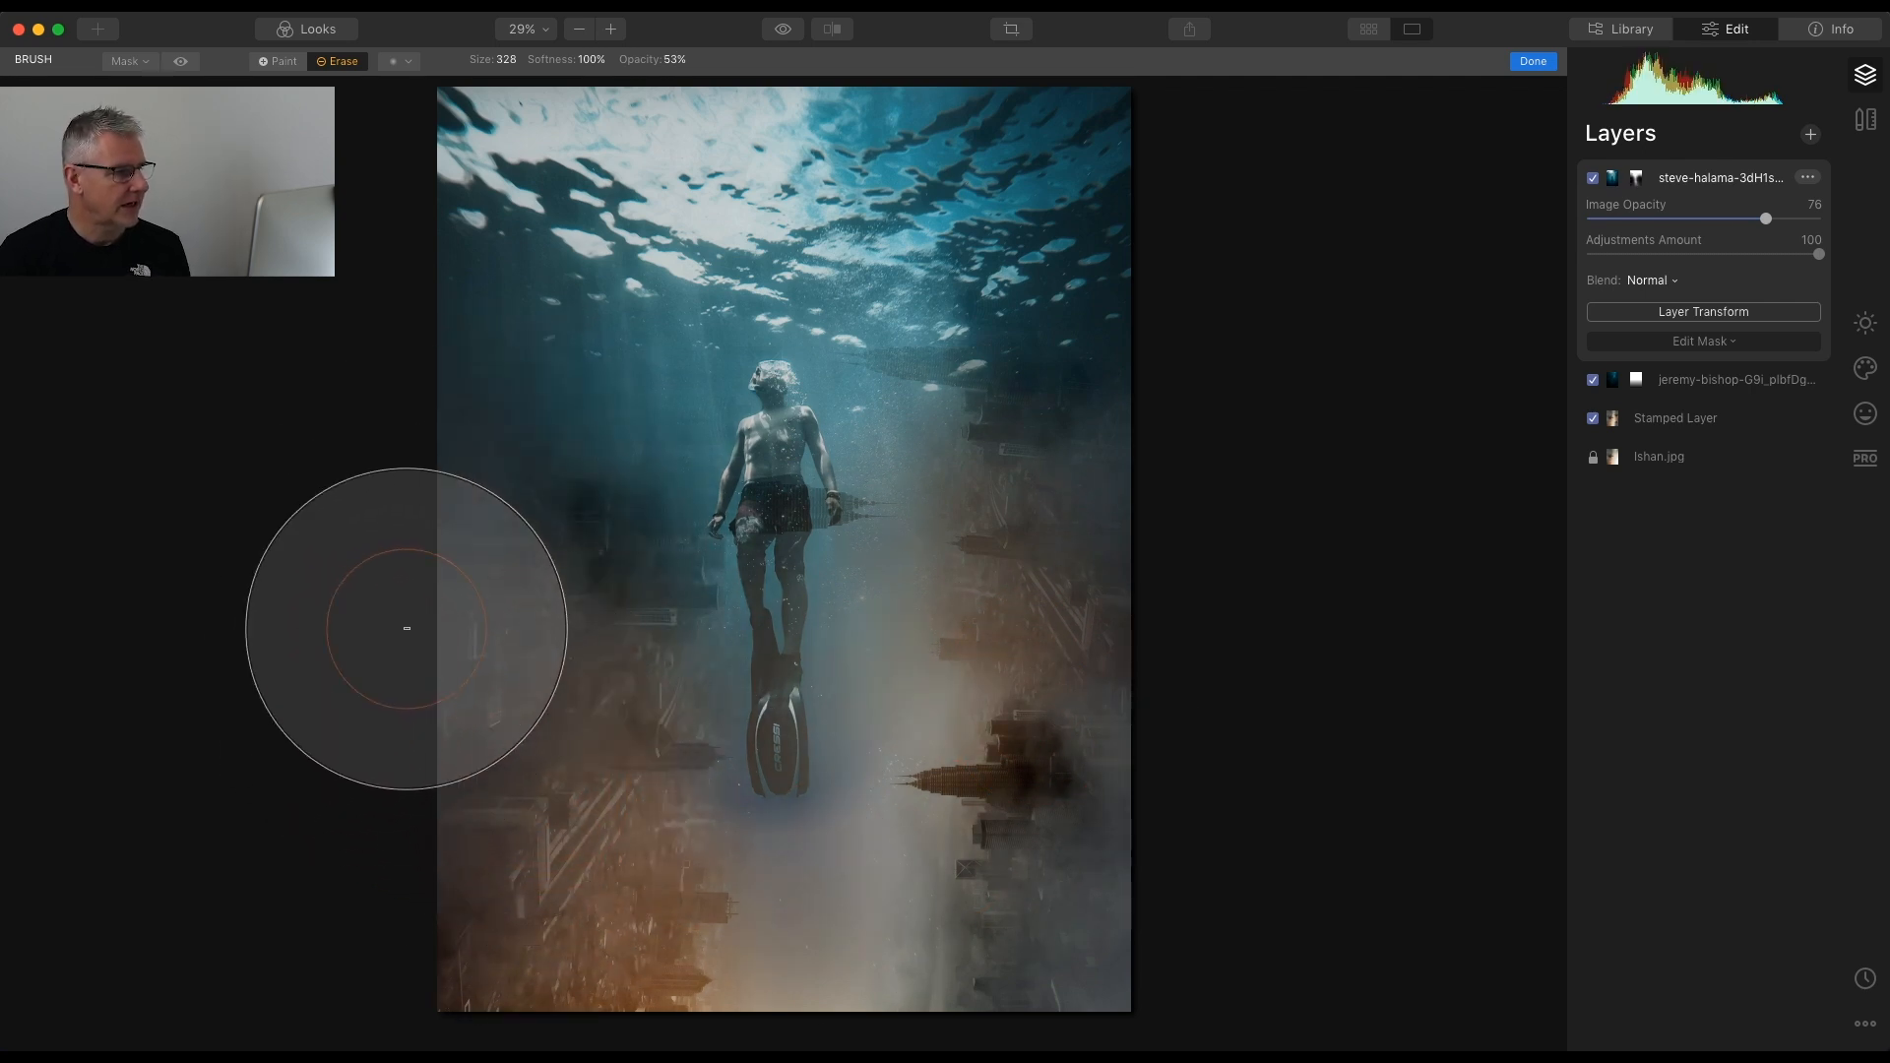
Paint water back over the city on both sides of the diver in the layer's mask at 30% brush opacity
click(279, 62)
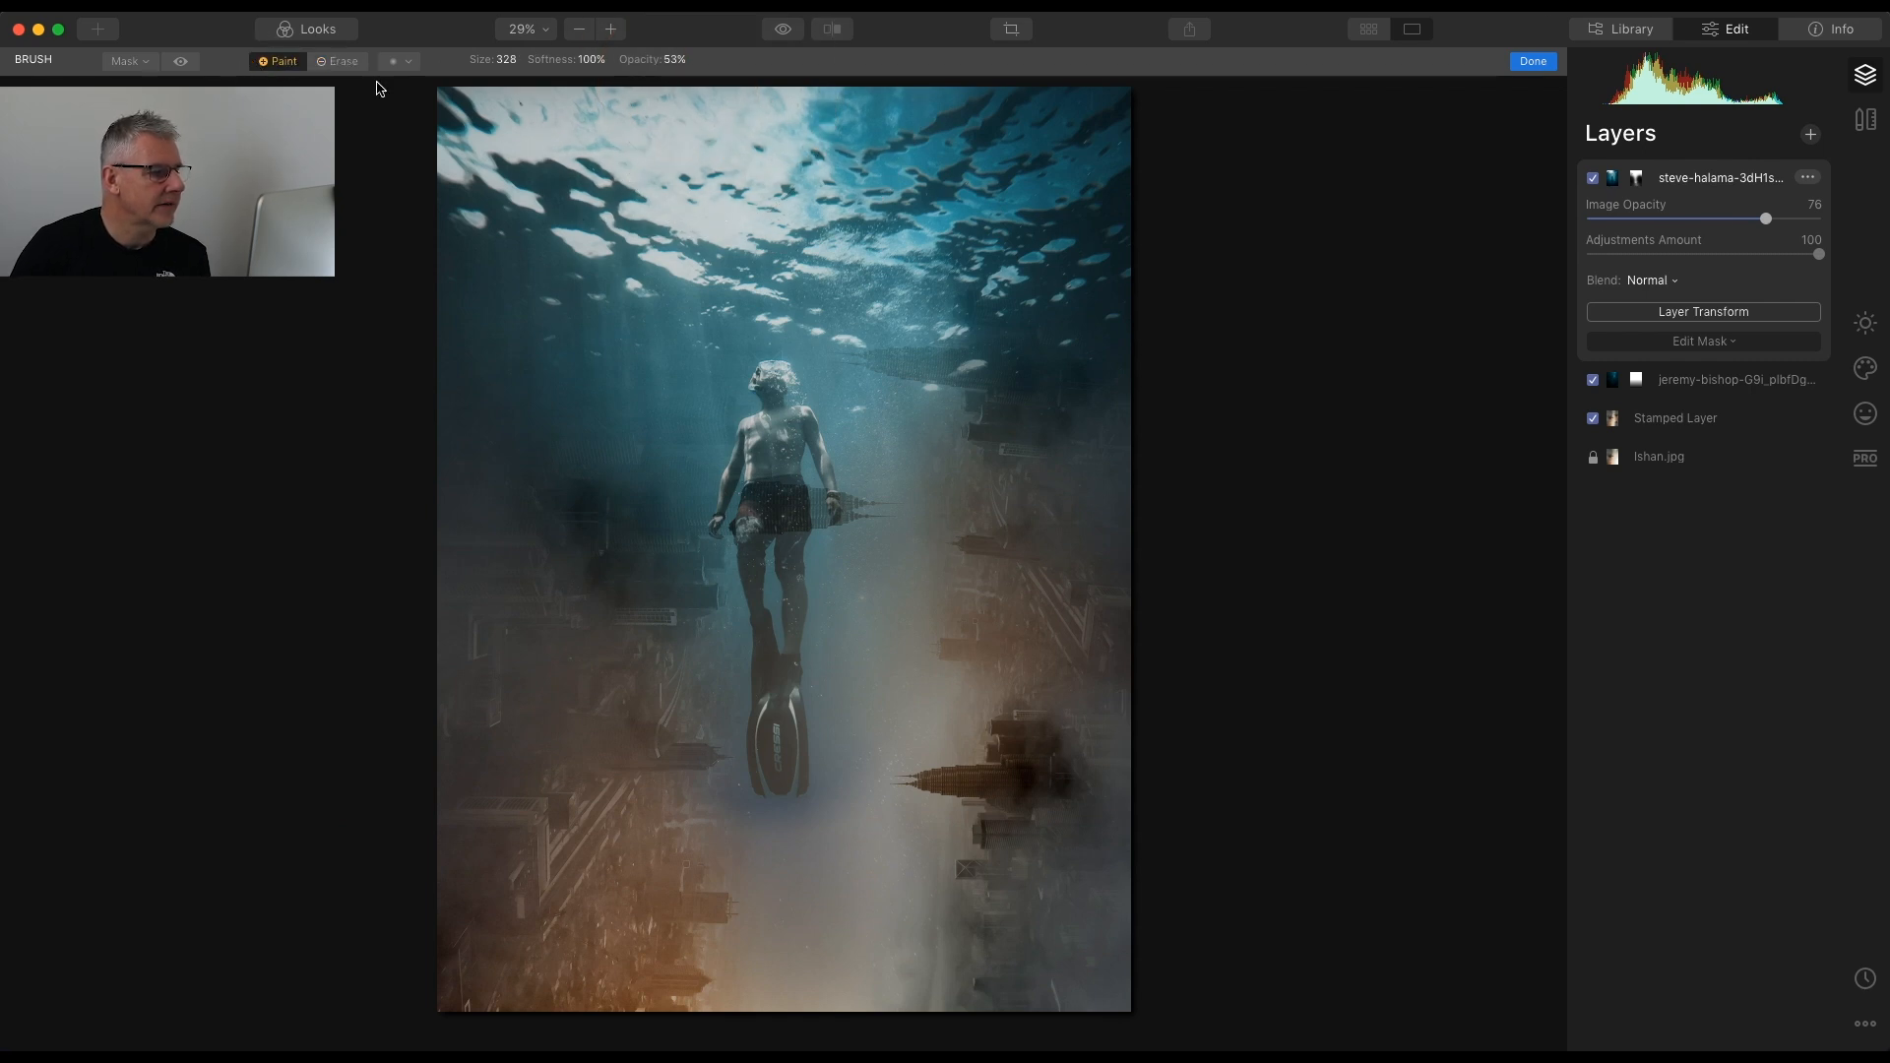
click(676, 61)
drag(678, 85, 660, 85)
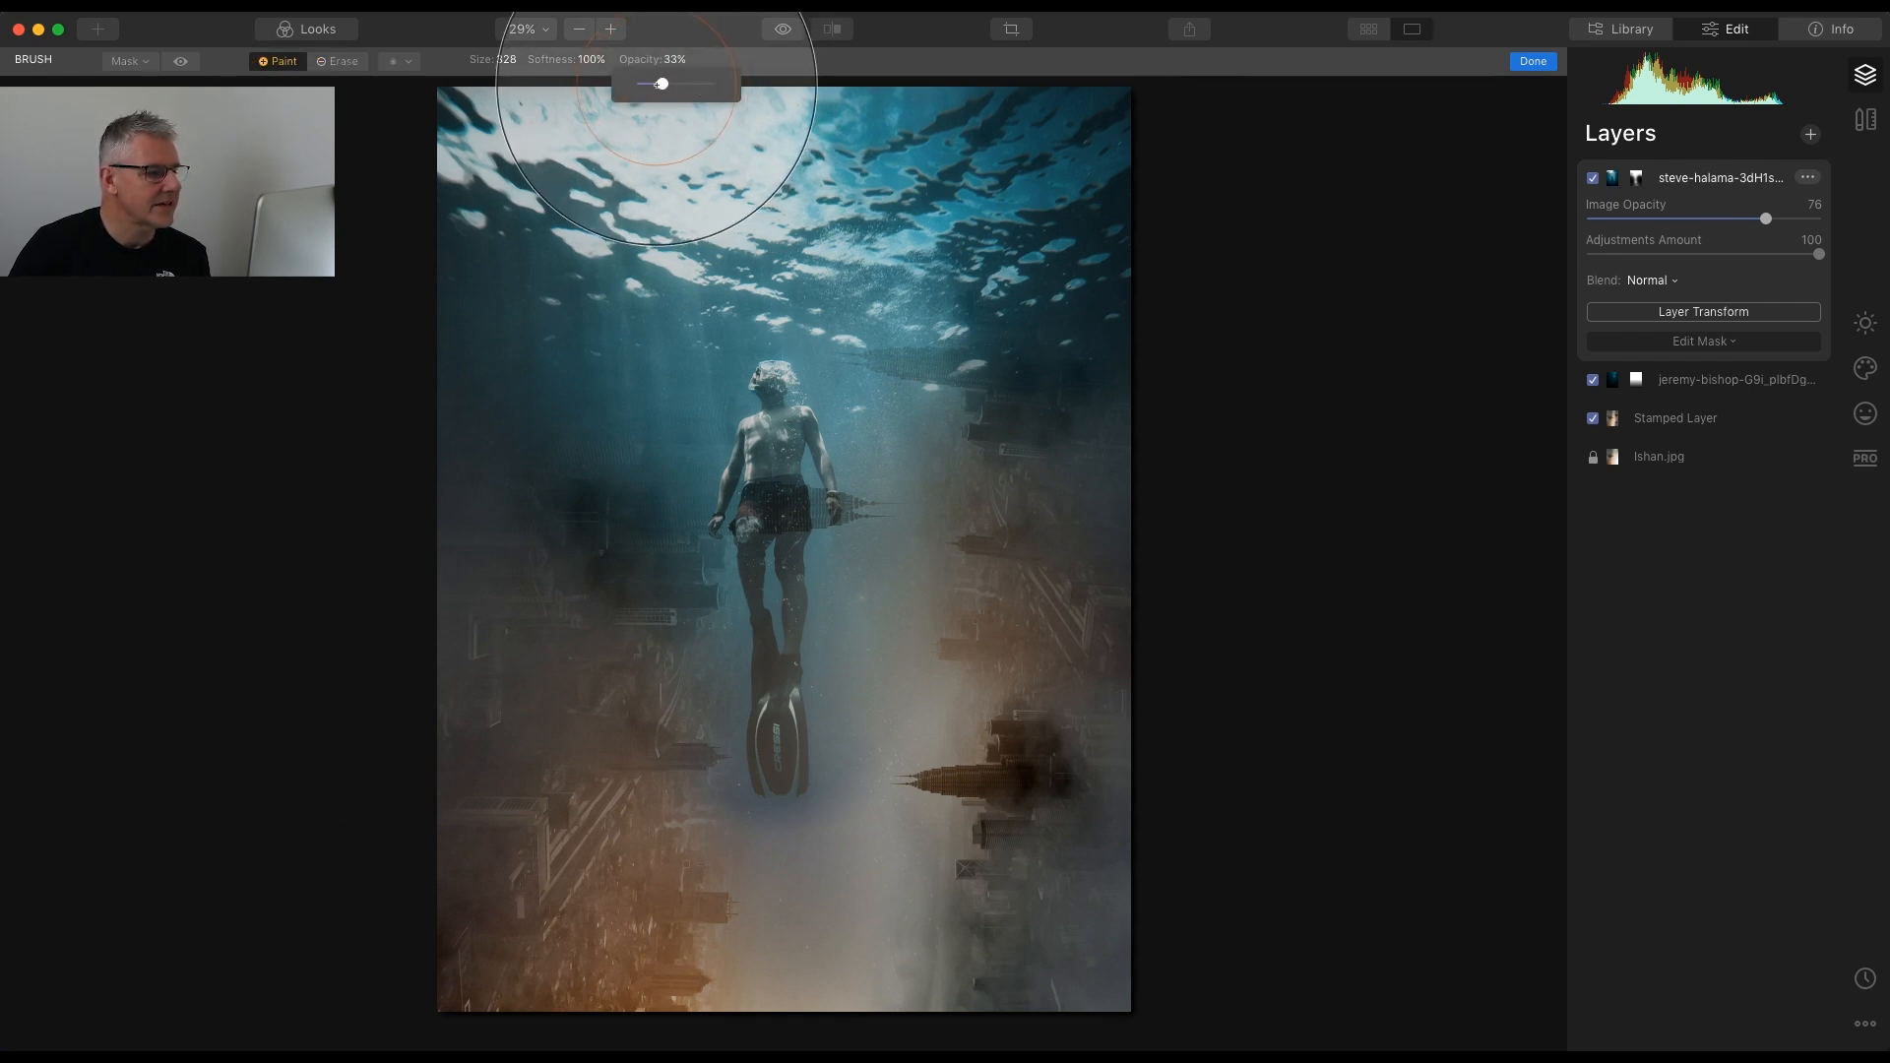
mouse_move(427, 643)
mouse_down()
mouse_move(434, 569)
mouse_move(450, 800)
mouse_move(437, 620)
mouse_move(469, 512)
mouse_move(422, 834)
mouse_move(500, 536)
mouse_move(399, 772)
mouse_move(434, 786)
mouse_up()
mouse_move(1244, 567)
mouse_down()
mouse_move(1001, 416)
mouse_move(989, 384)
mouse_move(1076, 789)
mouse_move(991, 371)
mouse_move(1164, 599)
mouse_move(1023, 359)
mouse_move(1126, 742)
mouse_move(1097, 566)
mouse_move(1076, 810)
mouse_move(840, 805)
mouse_move(781, 746)
mouse_move(641, 722)
mouse_move(928, 654)
mouse_move(869, 903)
mouse_move(676, 873)
mouse_move(694, 857)
mouse_move(494, 907)
mouse_move(620, 844)
mouse_move(666, 899)
mouse_move(1005, 899)
mouse_move(1085, 922)
mouse_up()
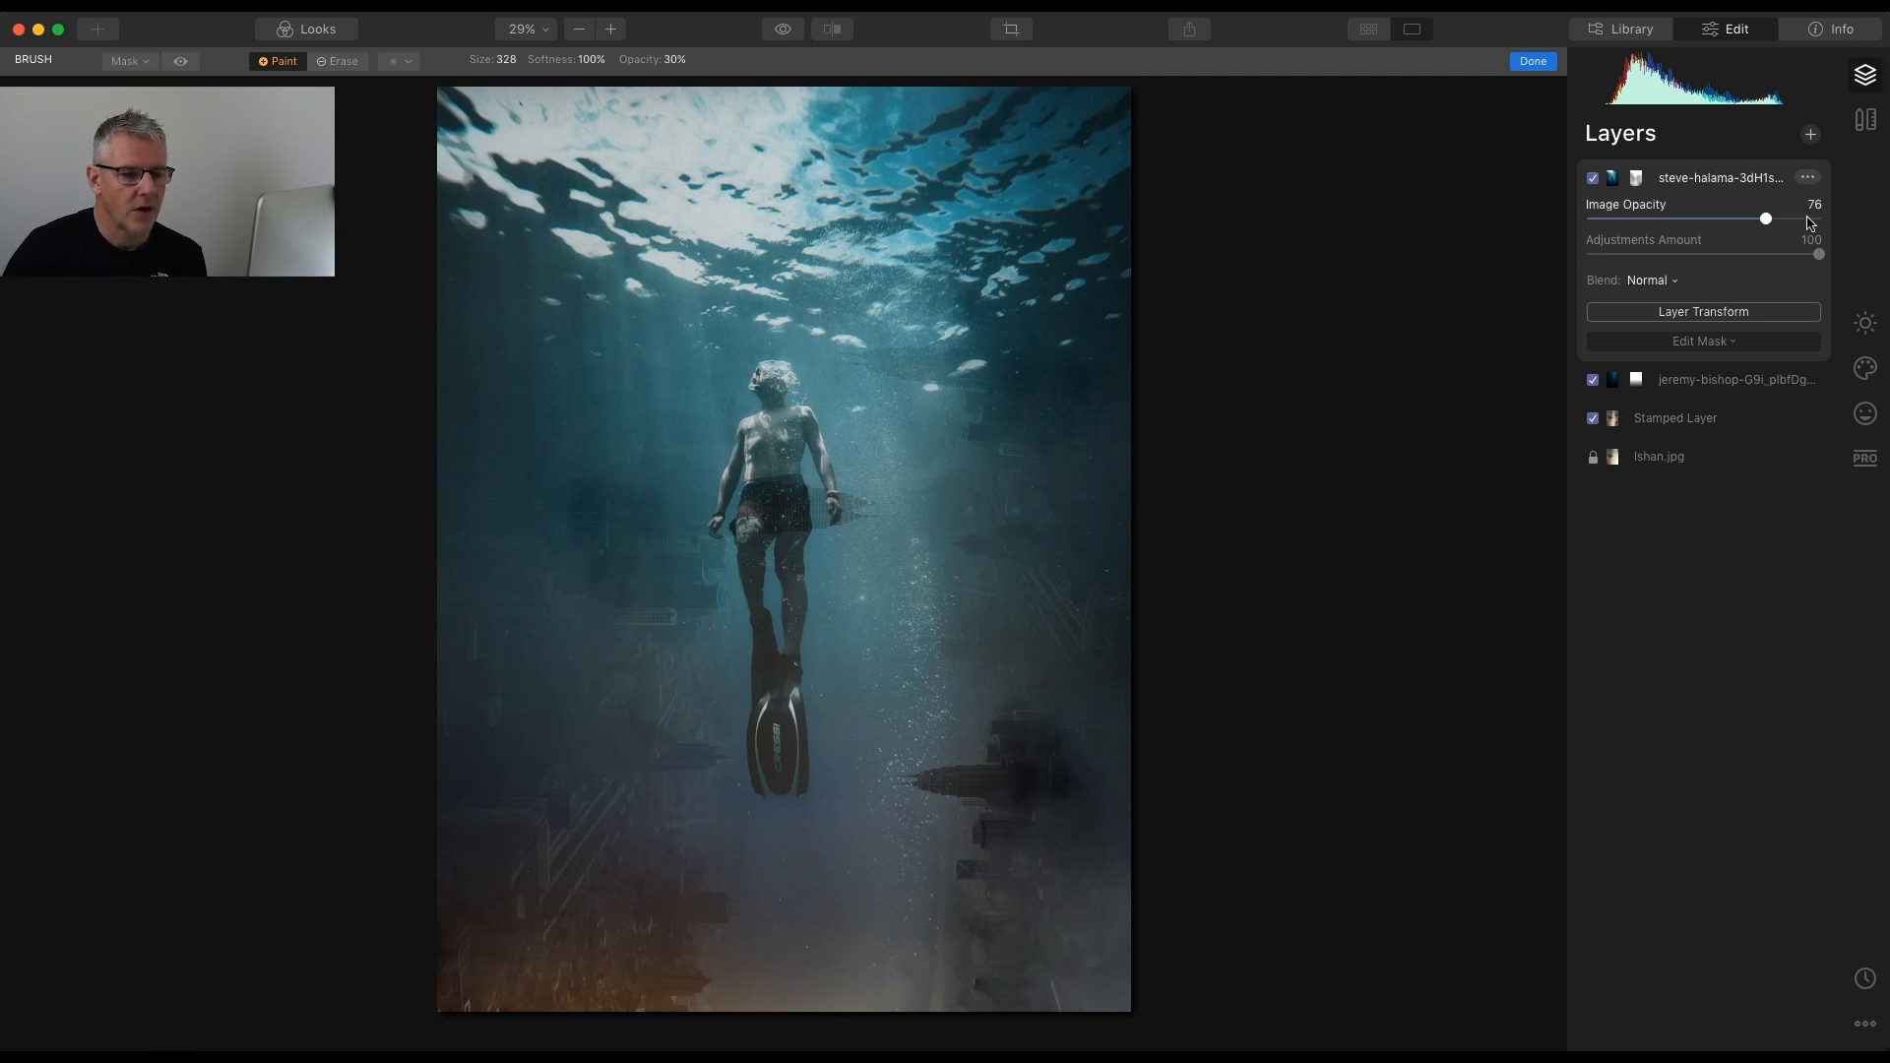
Set the diver layer's image opacity to 82 and paint more water across the bottom of the city in its mask
drag(1770, 220, 1779, 220)
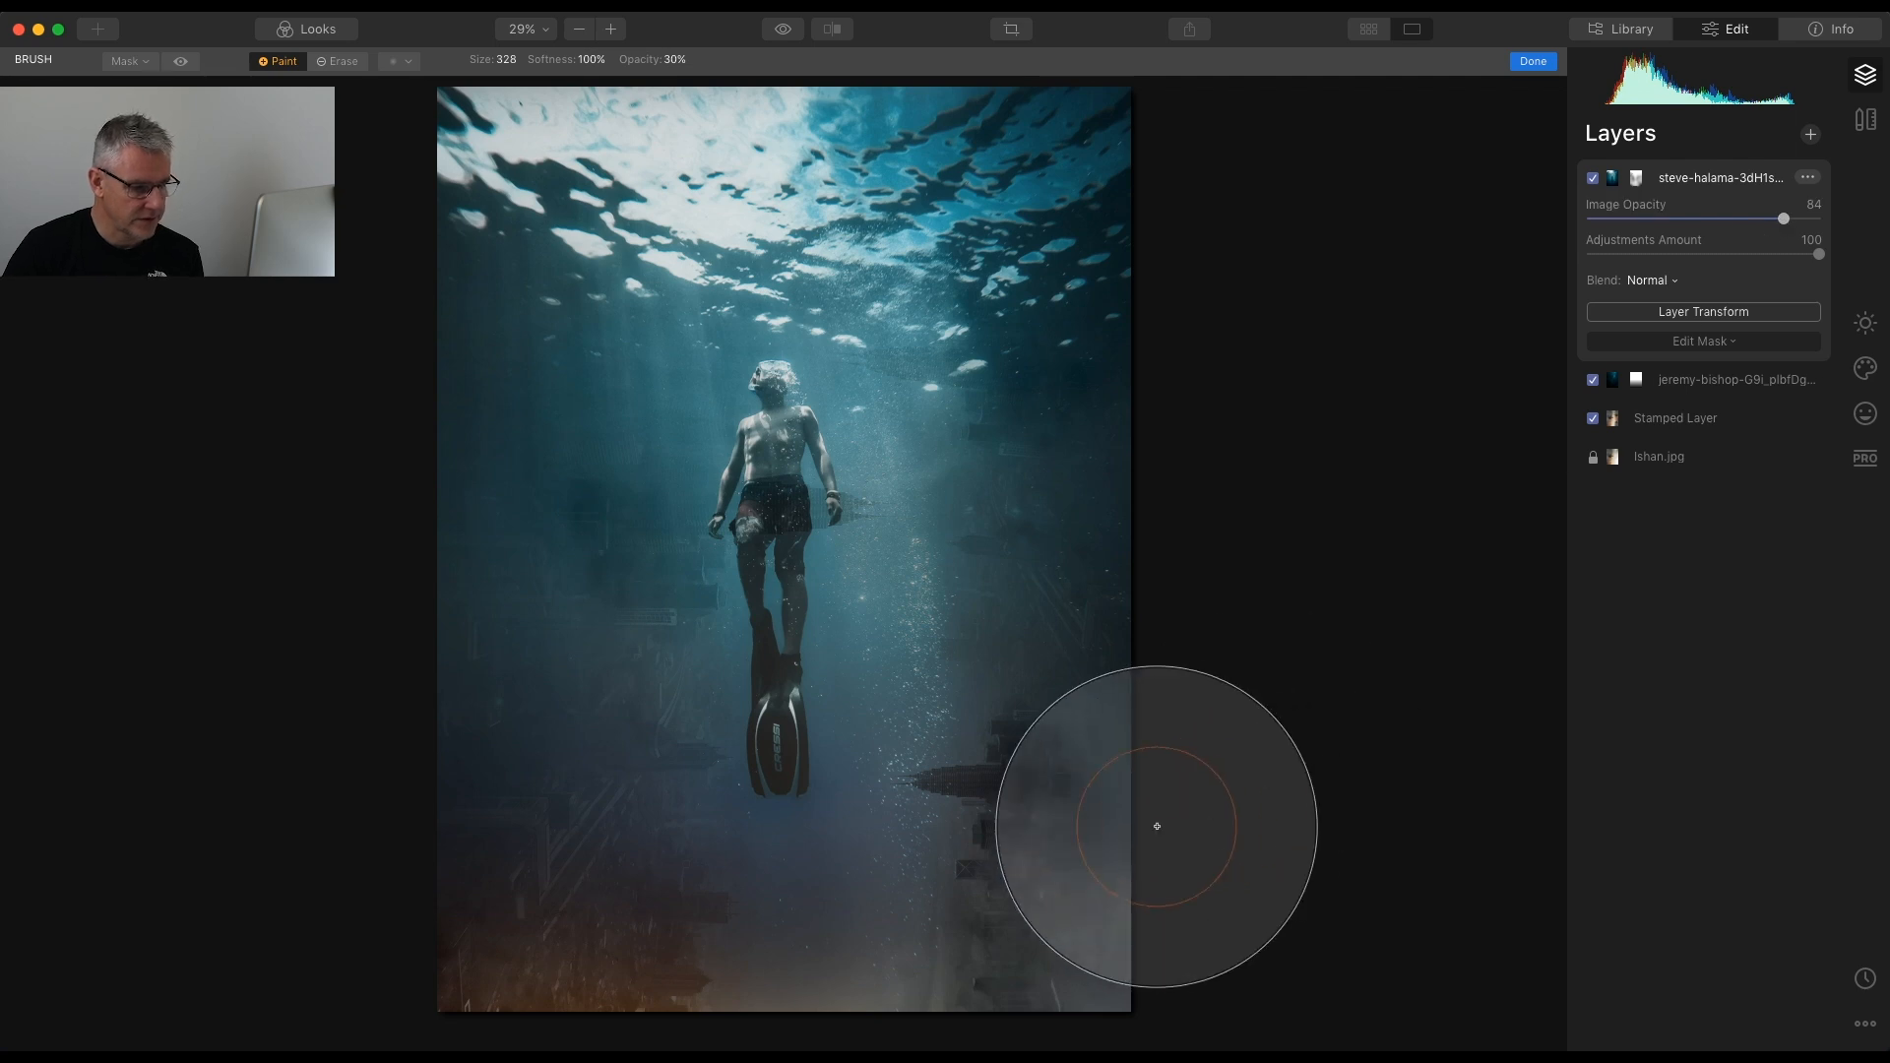
mouse_move(596, 891)
mouse_down()
mouse_move(508, 925)
mouse_move(759, 1027)
mouse_move(1011, 1033)
mouse_move(1214, 942)
mouse_up()
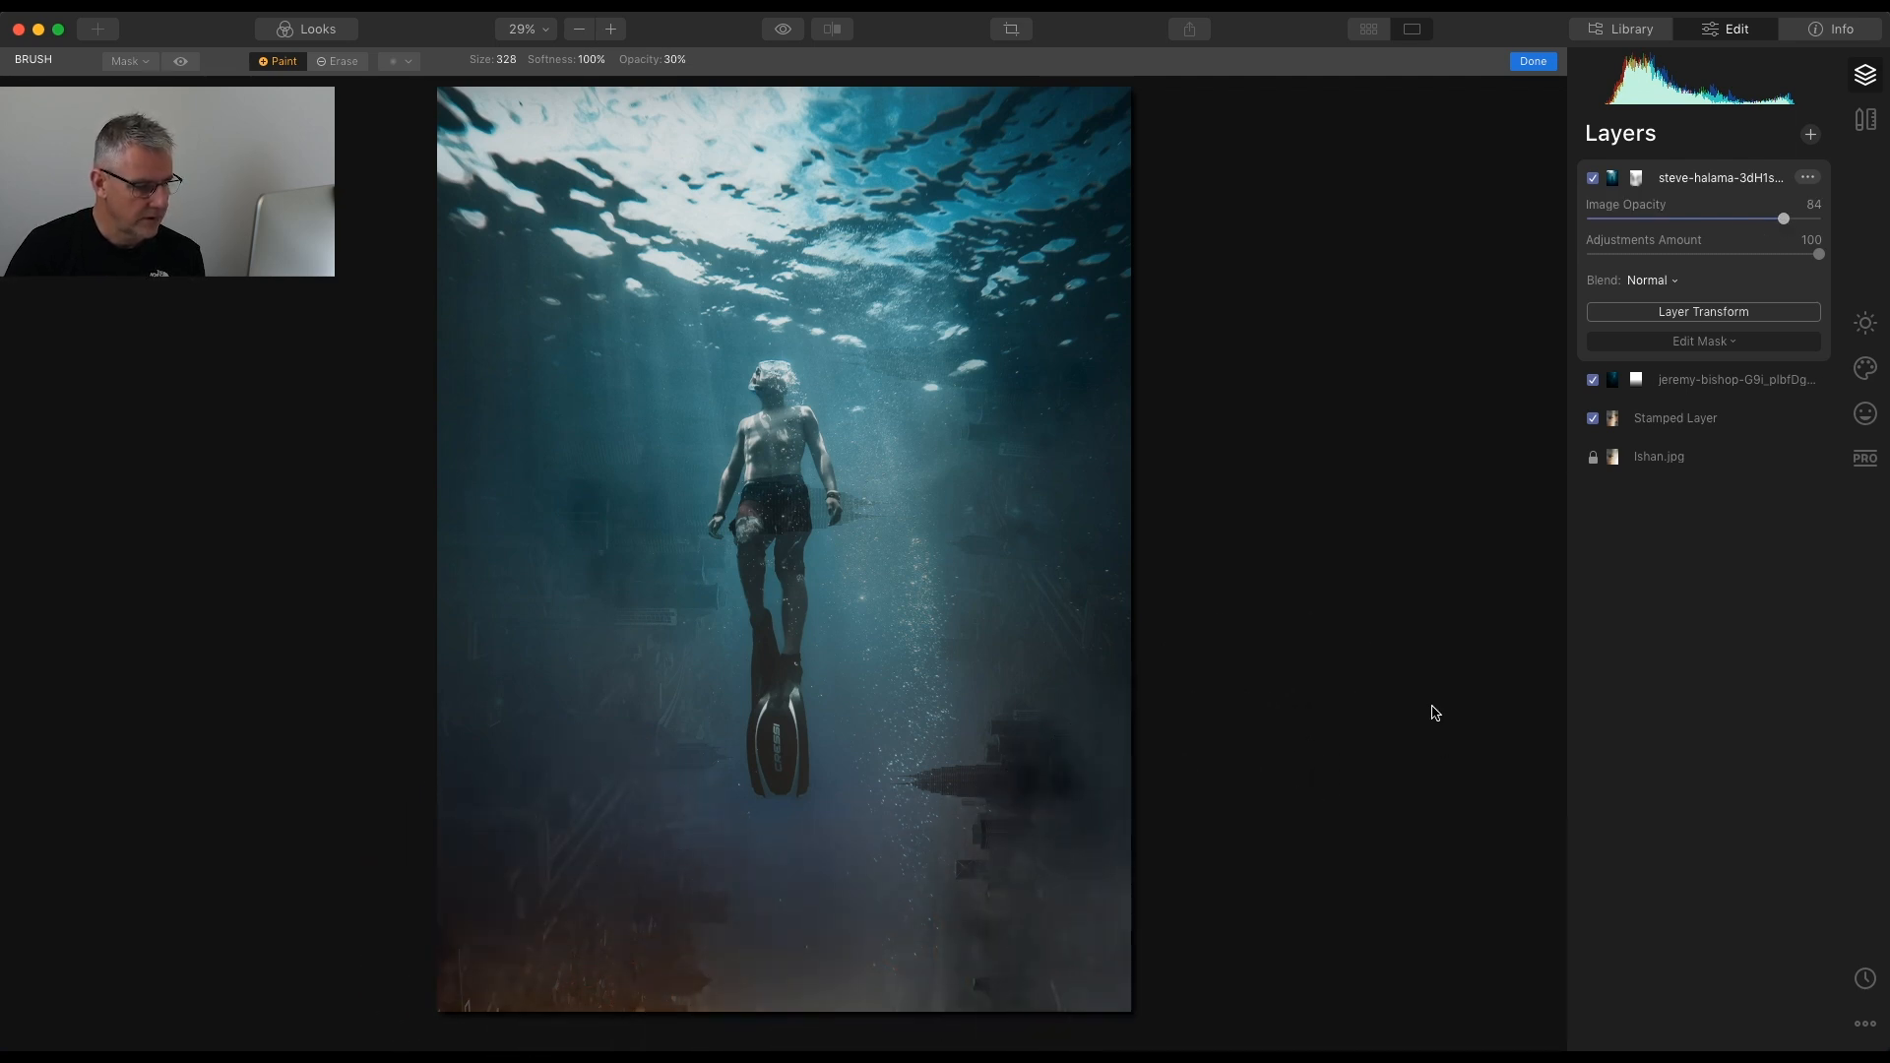
drag(1784, 218, 1783, 220)
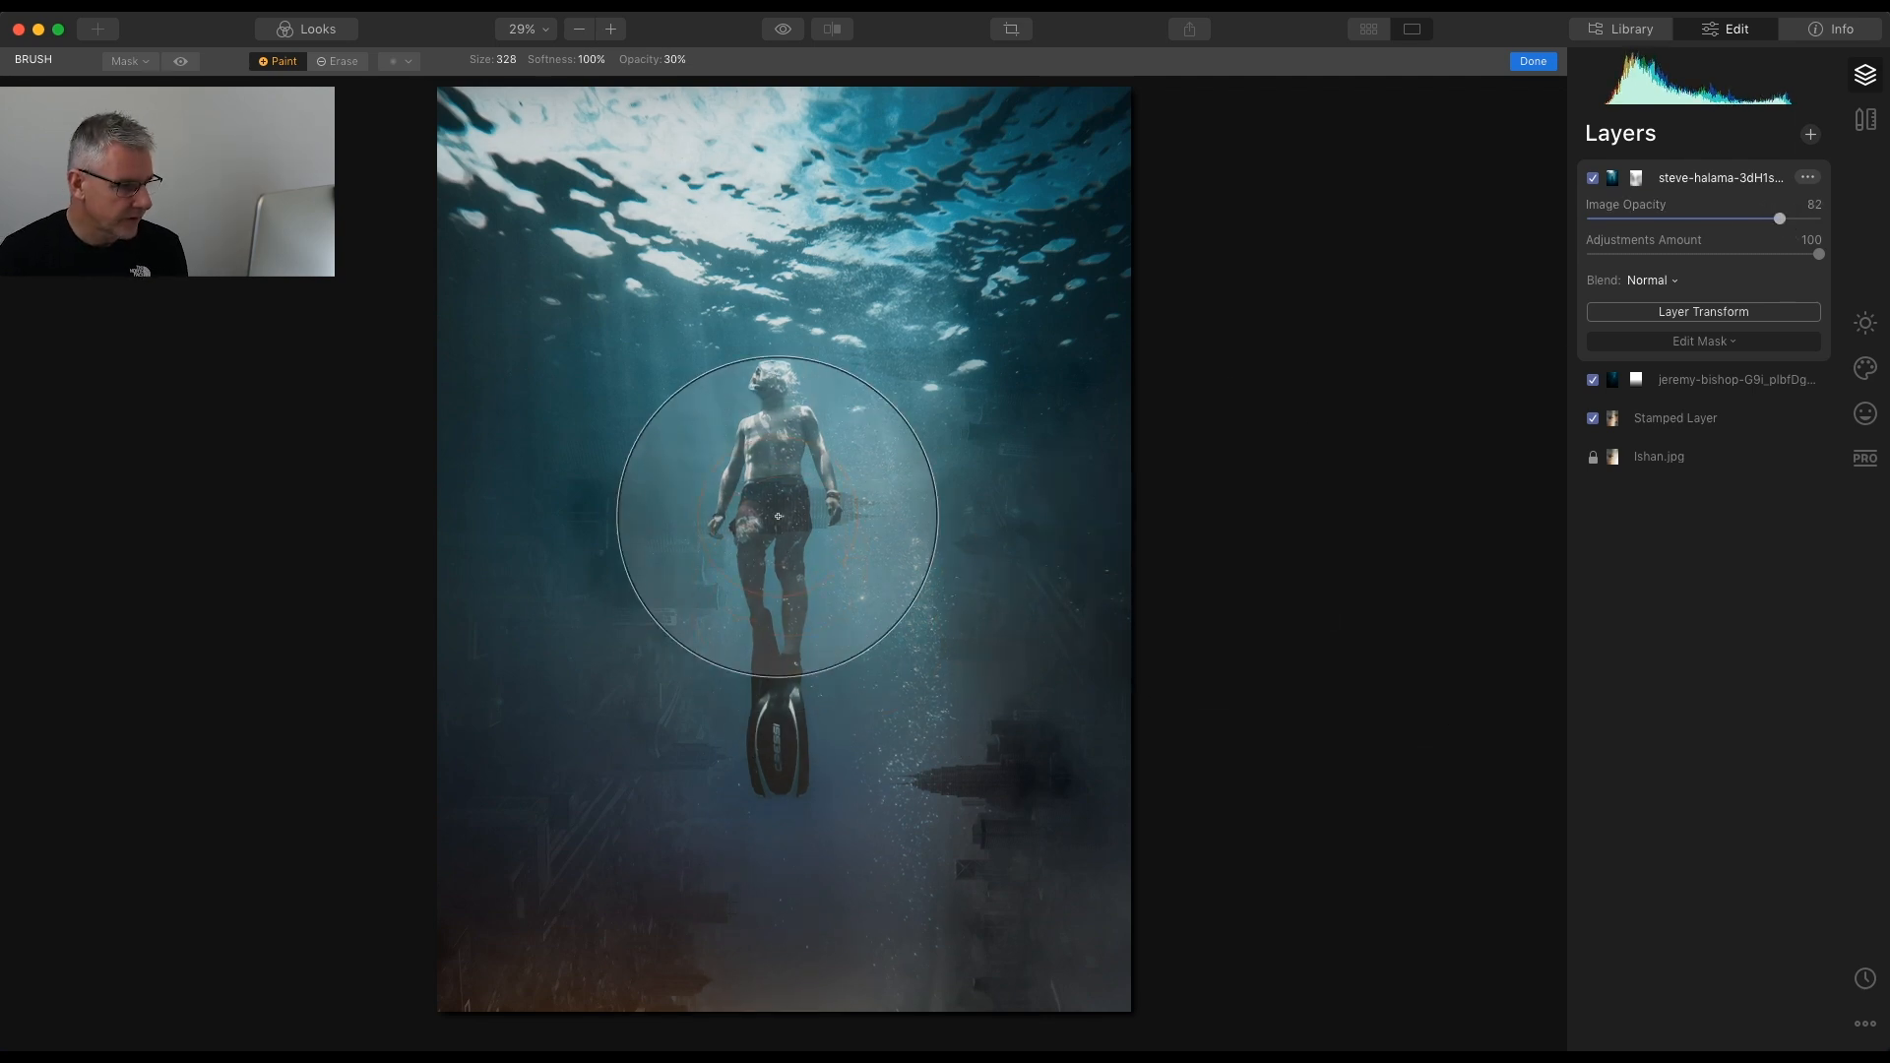
click(1725, 341)
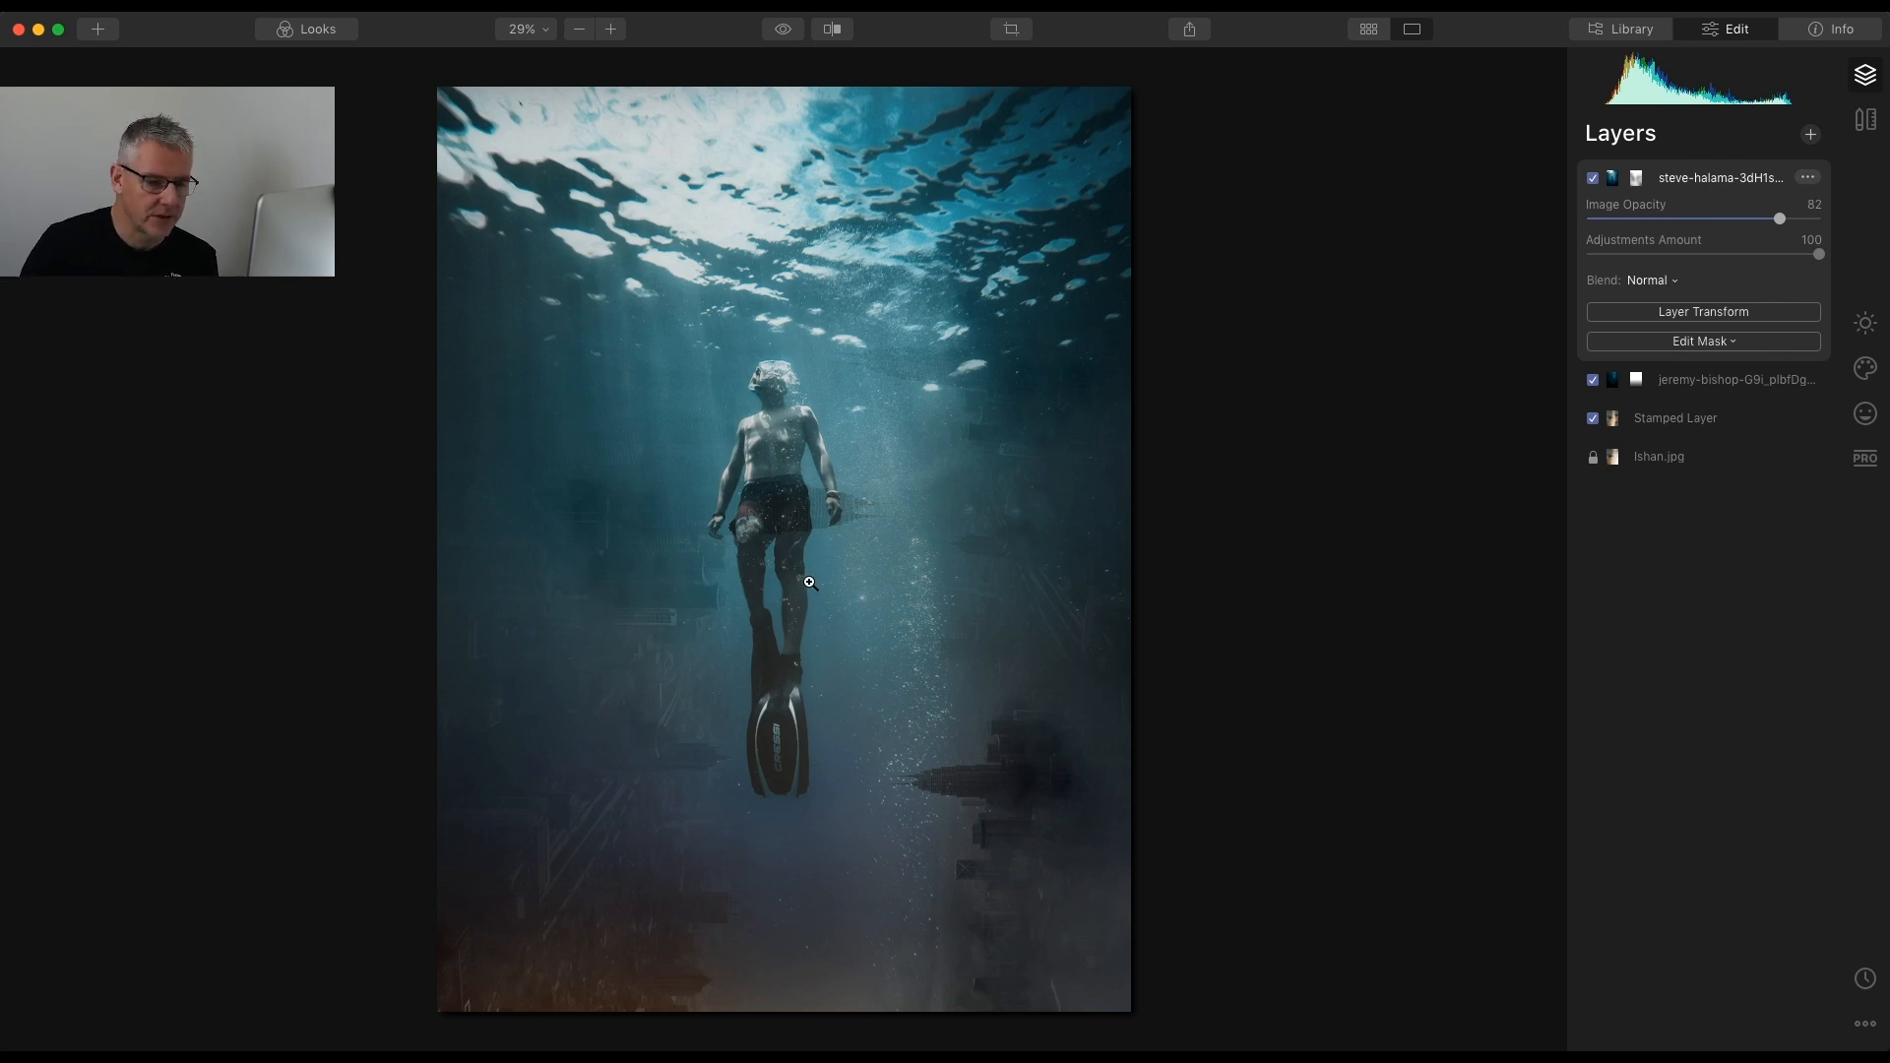
Duplicate the diver layer, invert the copy's mask and set the copy's image opacity to 76
click(1808, 179)
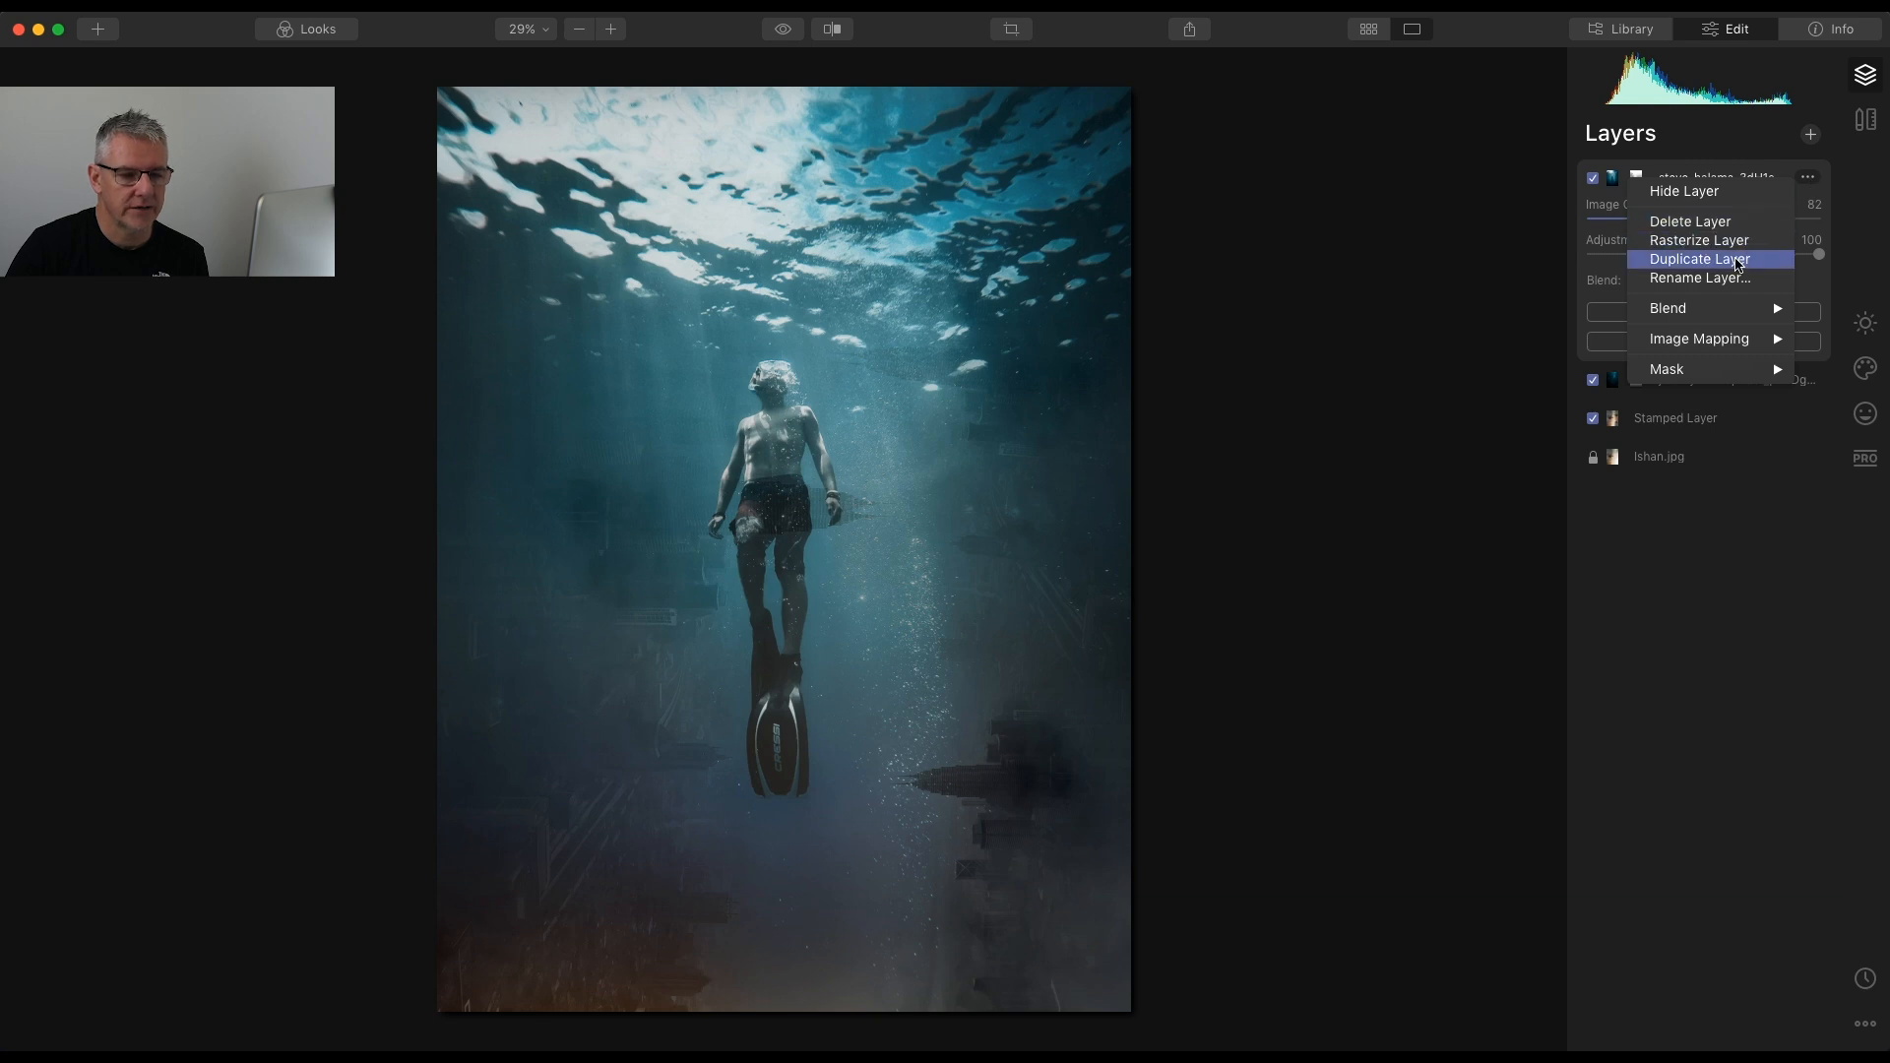
click(1738, 260)
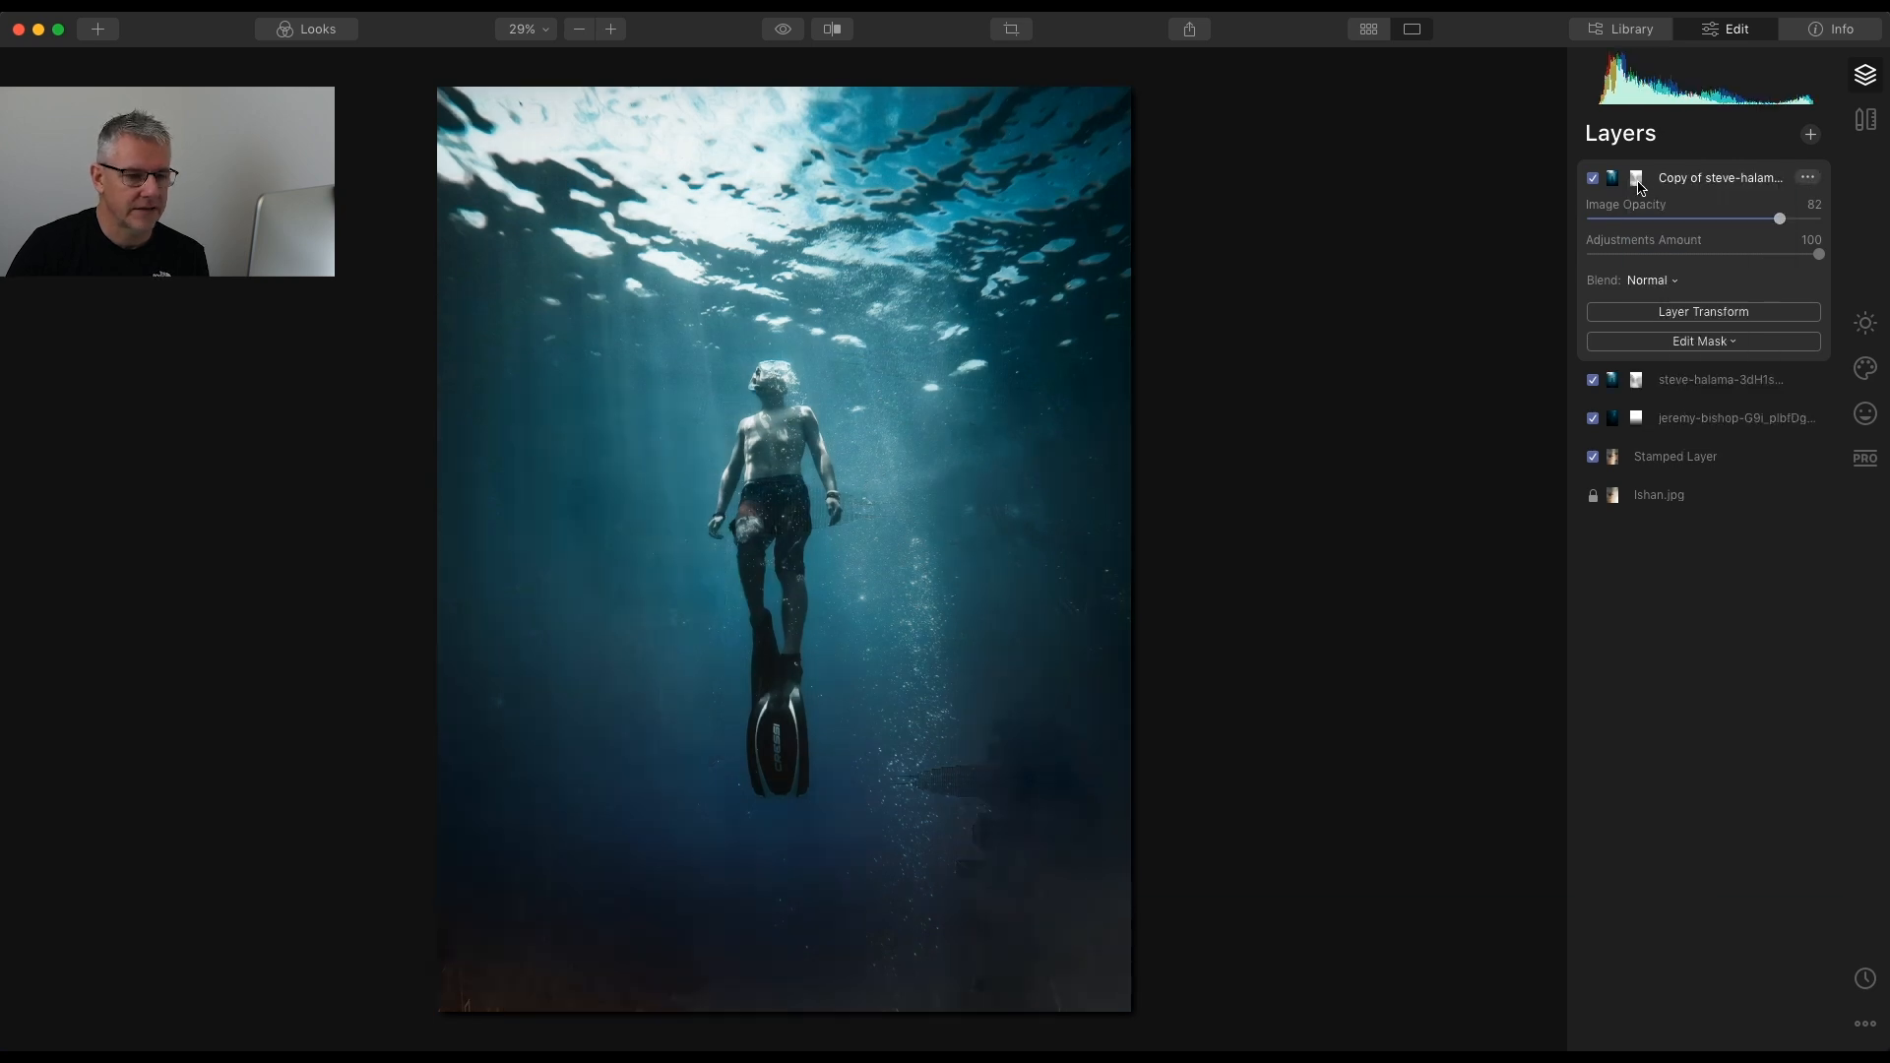
click(1639, 185)
click(1598, 219)
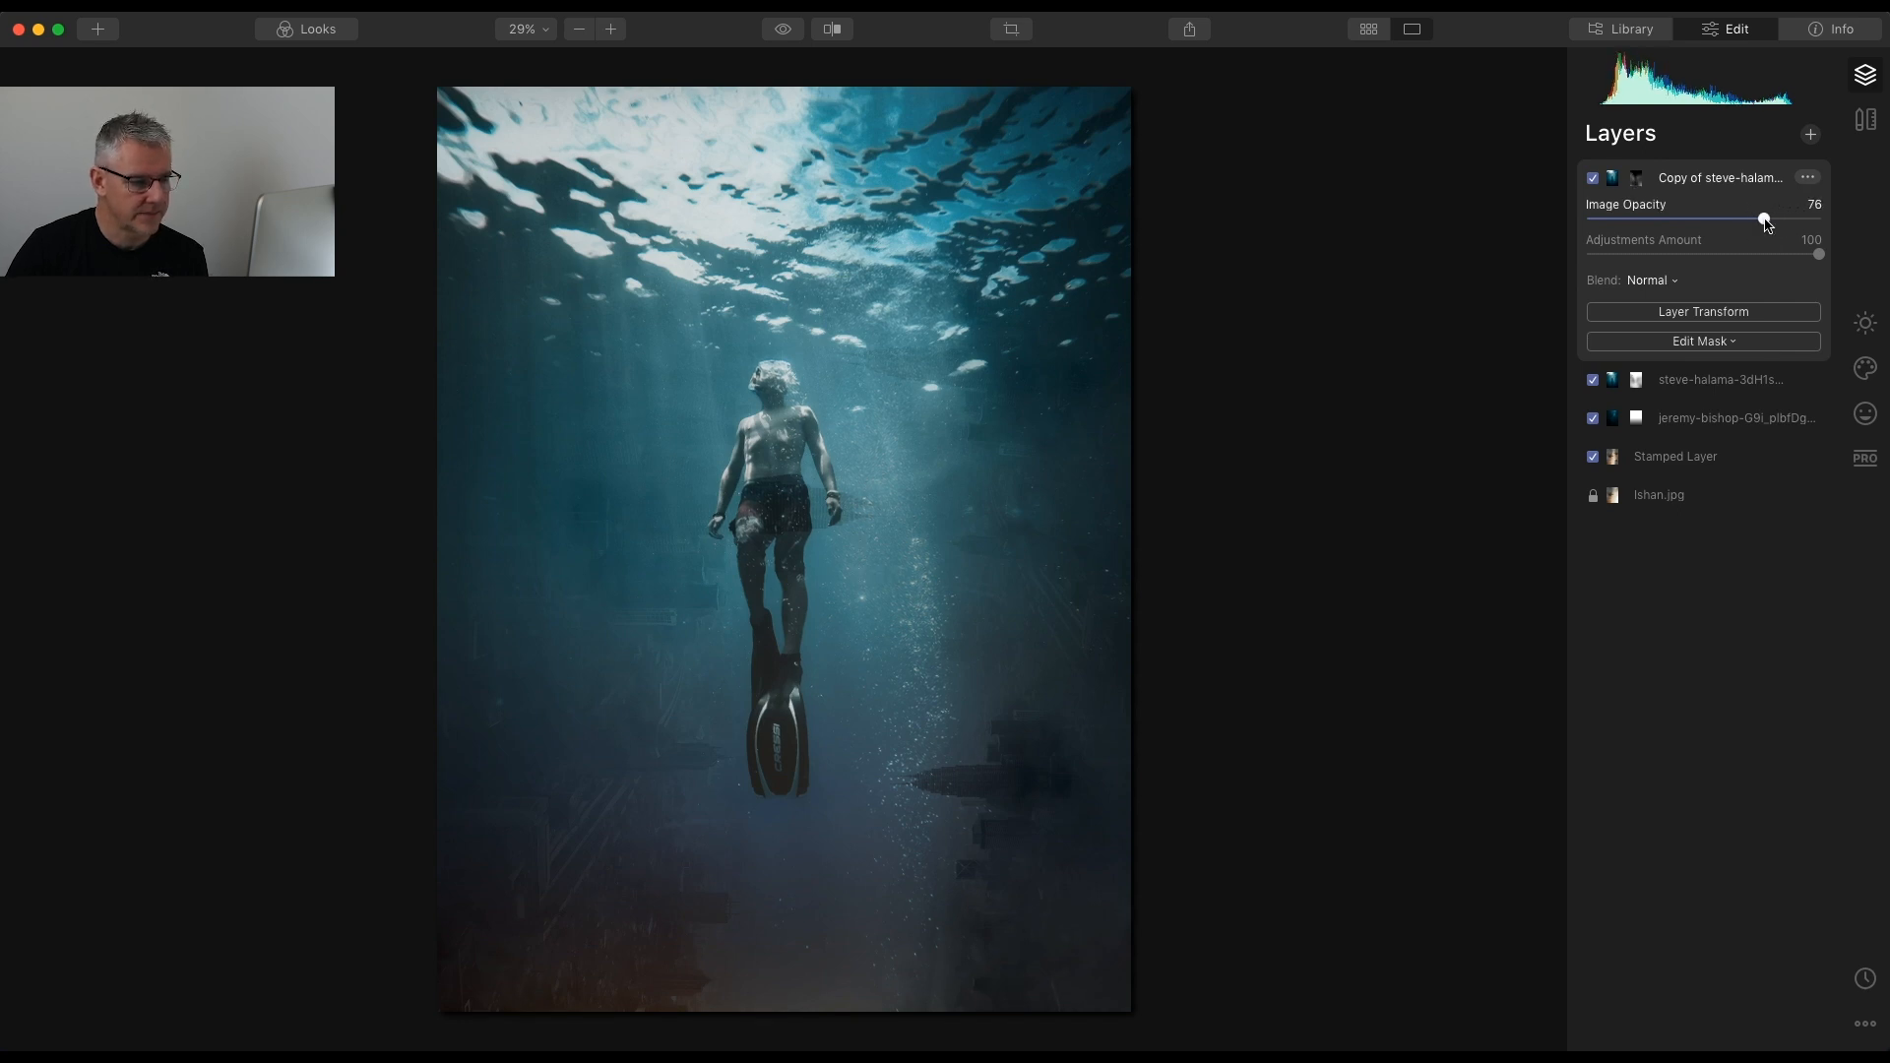
Paint the diver's legs into the copied layer's mask with a size 16 brush at 100% opacity
click(1723, 342)
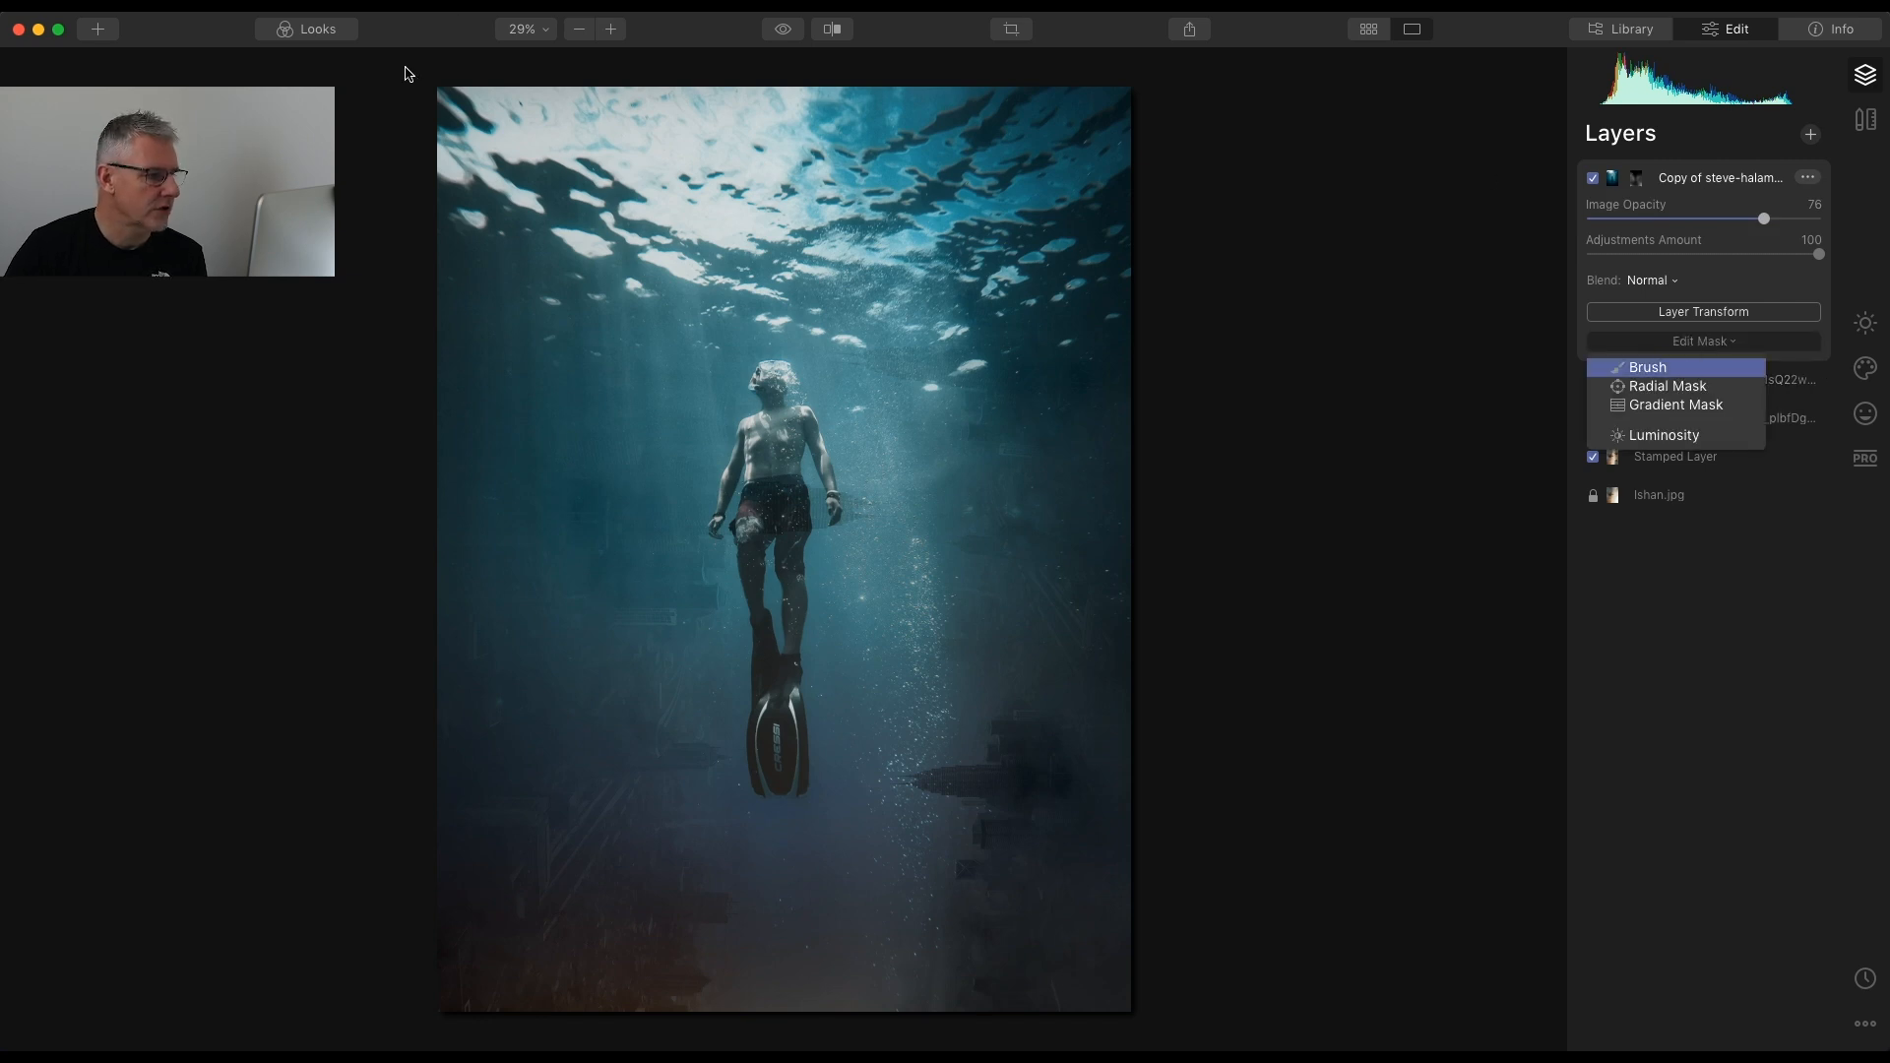
click(1680, 370)
key([)
key([)
key([)
key([)
key([)
key([)
key([)
key([)
key([)
key([)
key([)
key([)
key([)
key([)
key([)
key([)
key([)
key([)
key([)
key([)
key([)
key([)
key([)
key([)
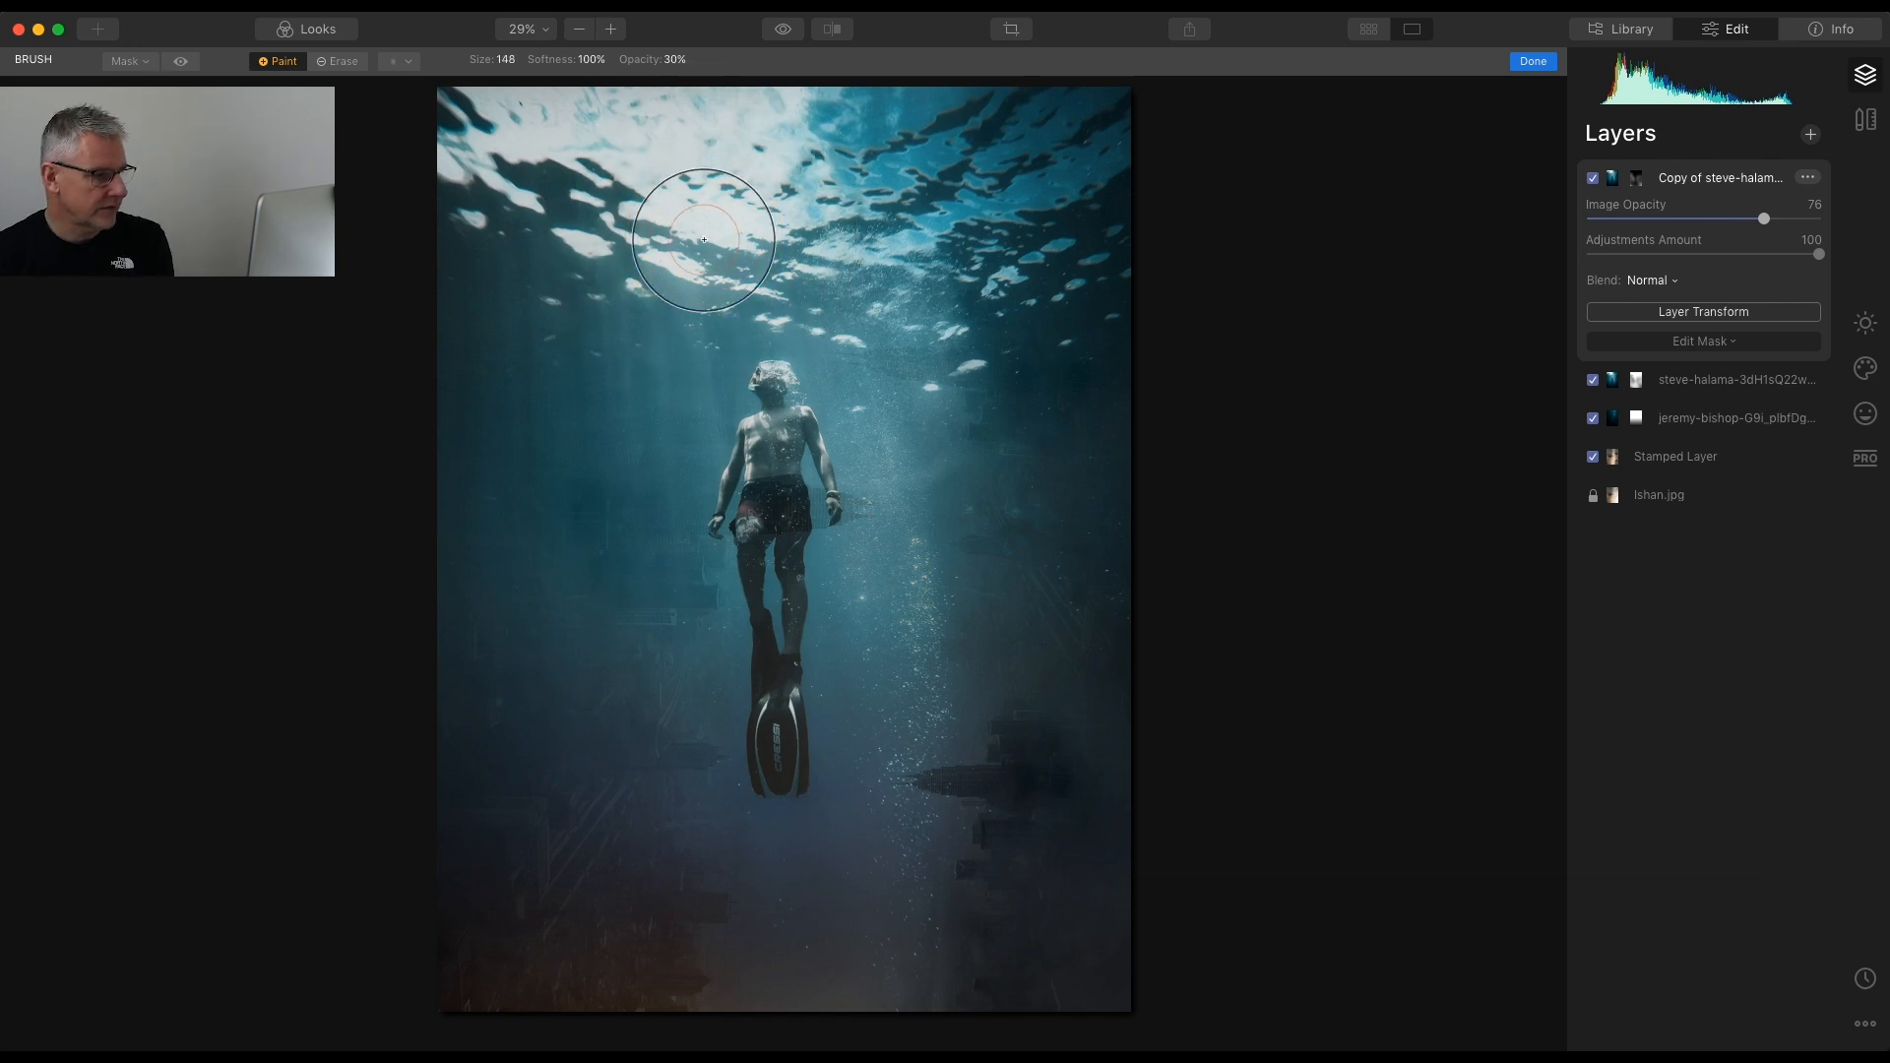
key([)
key([)
key([)
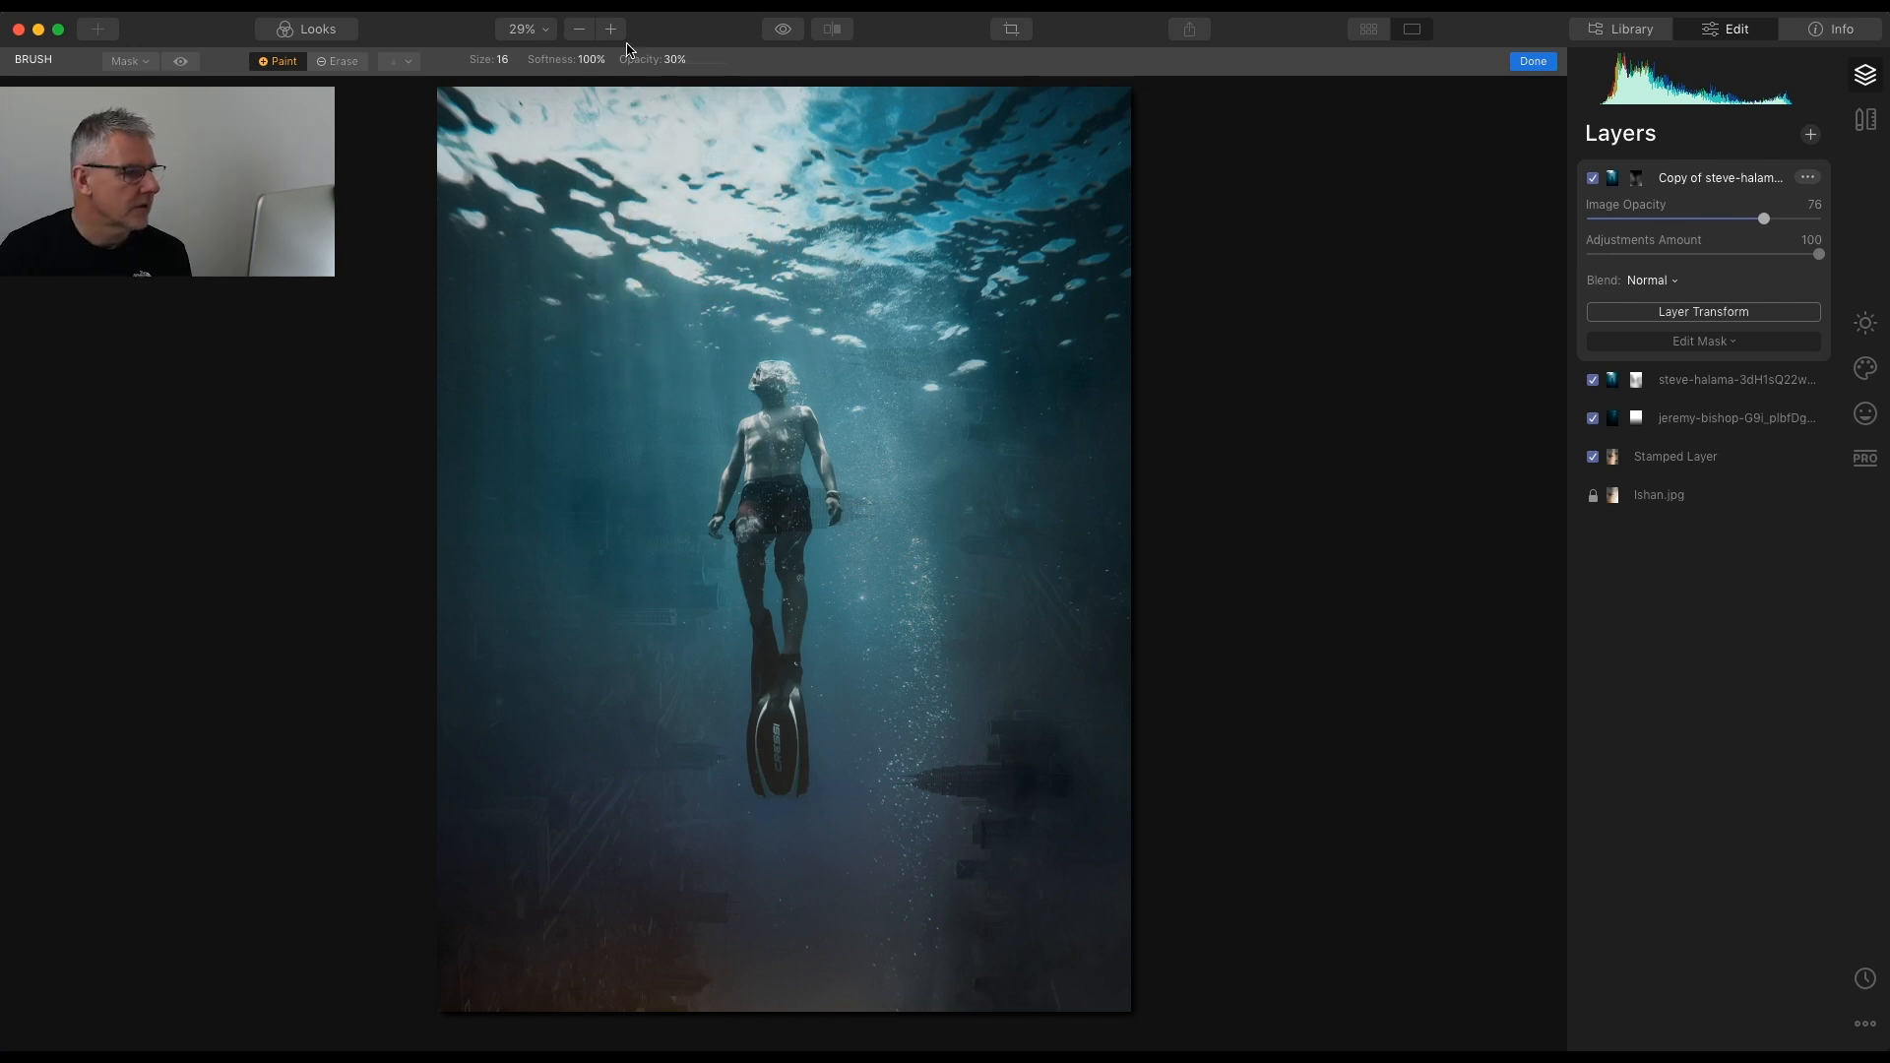
click(674, 61)
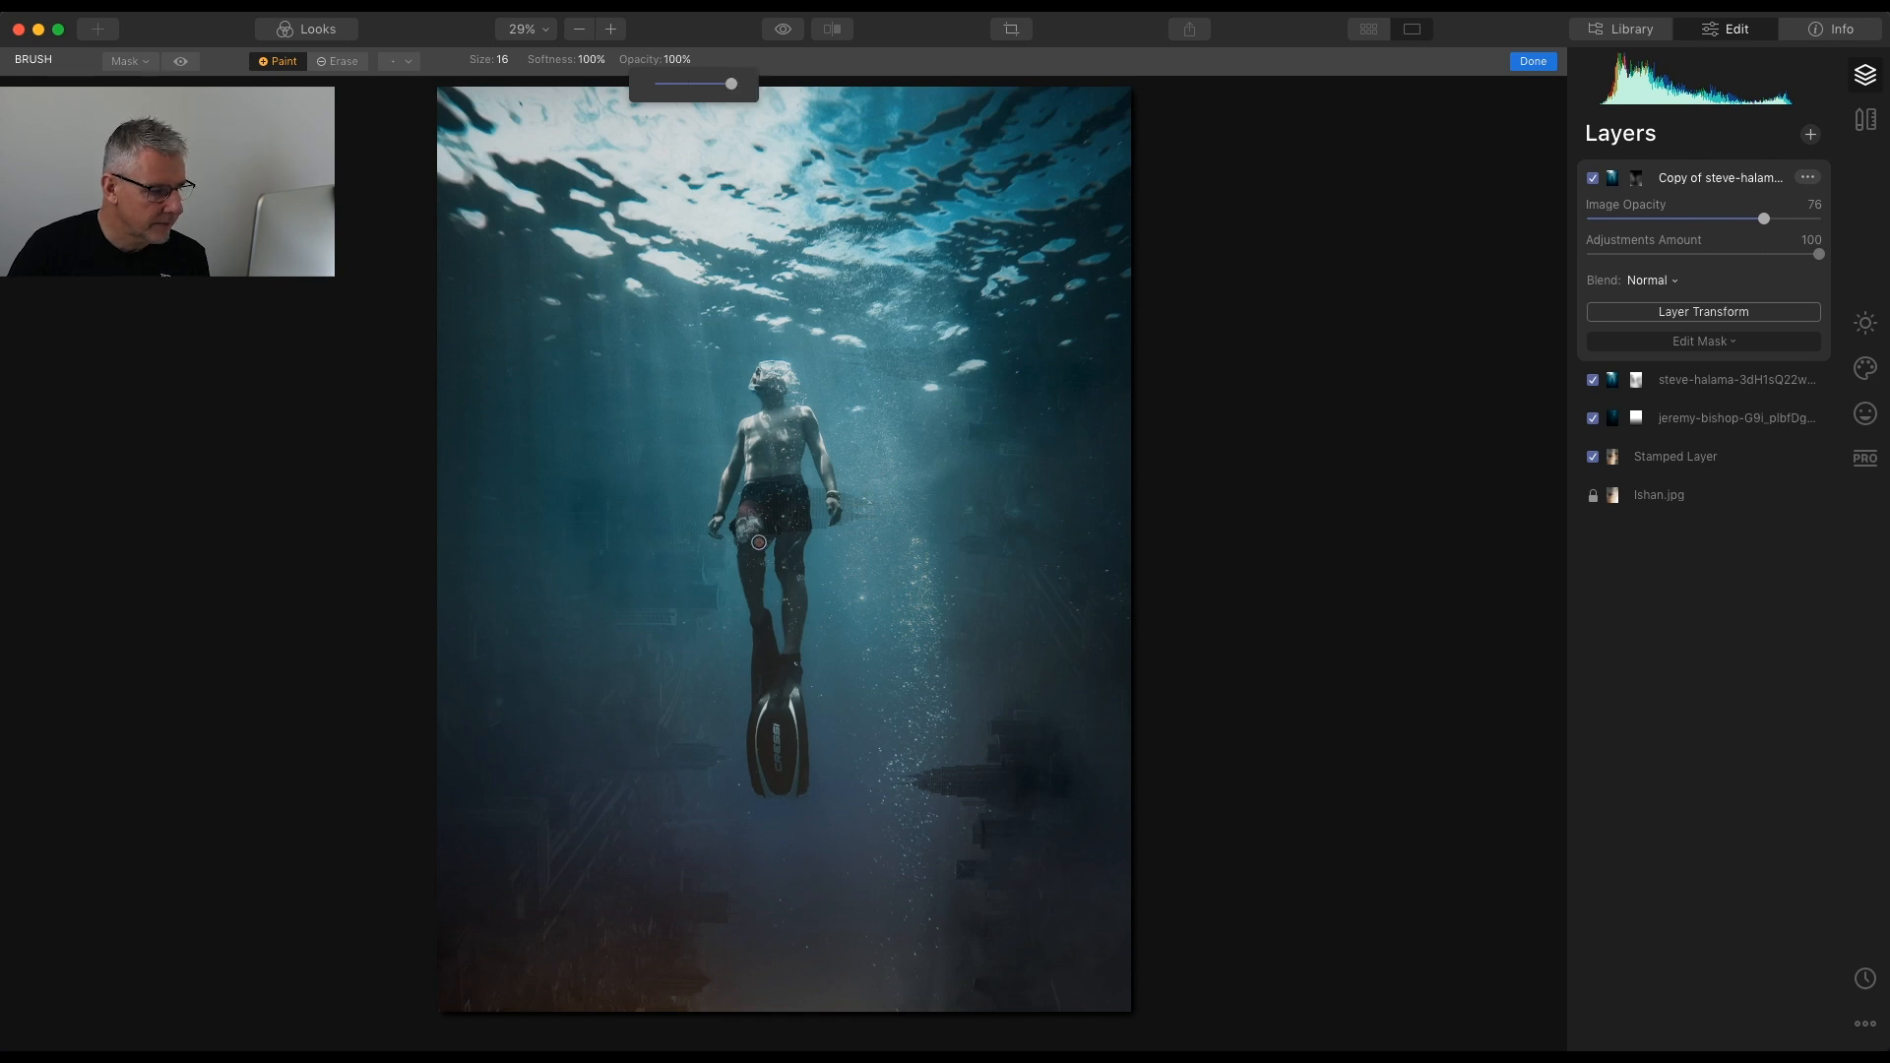
click(750, 540)
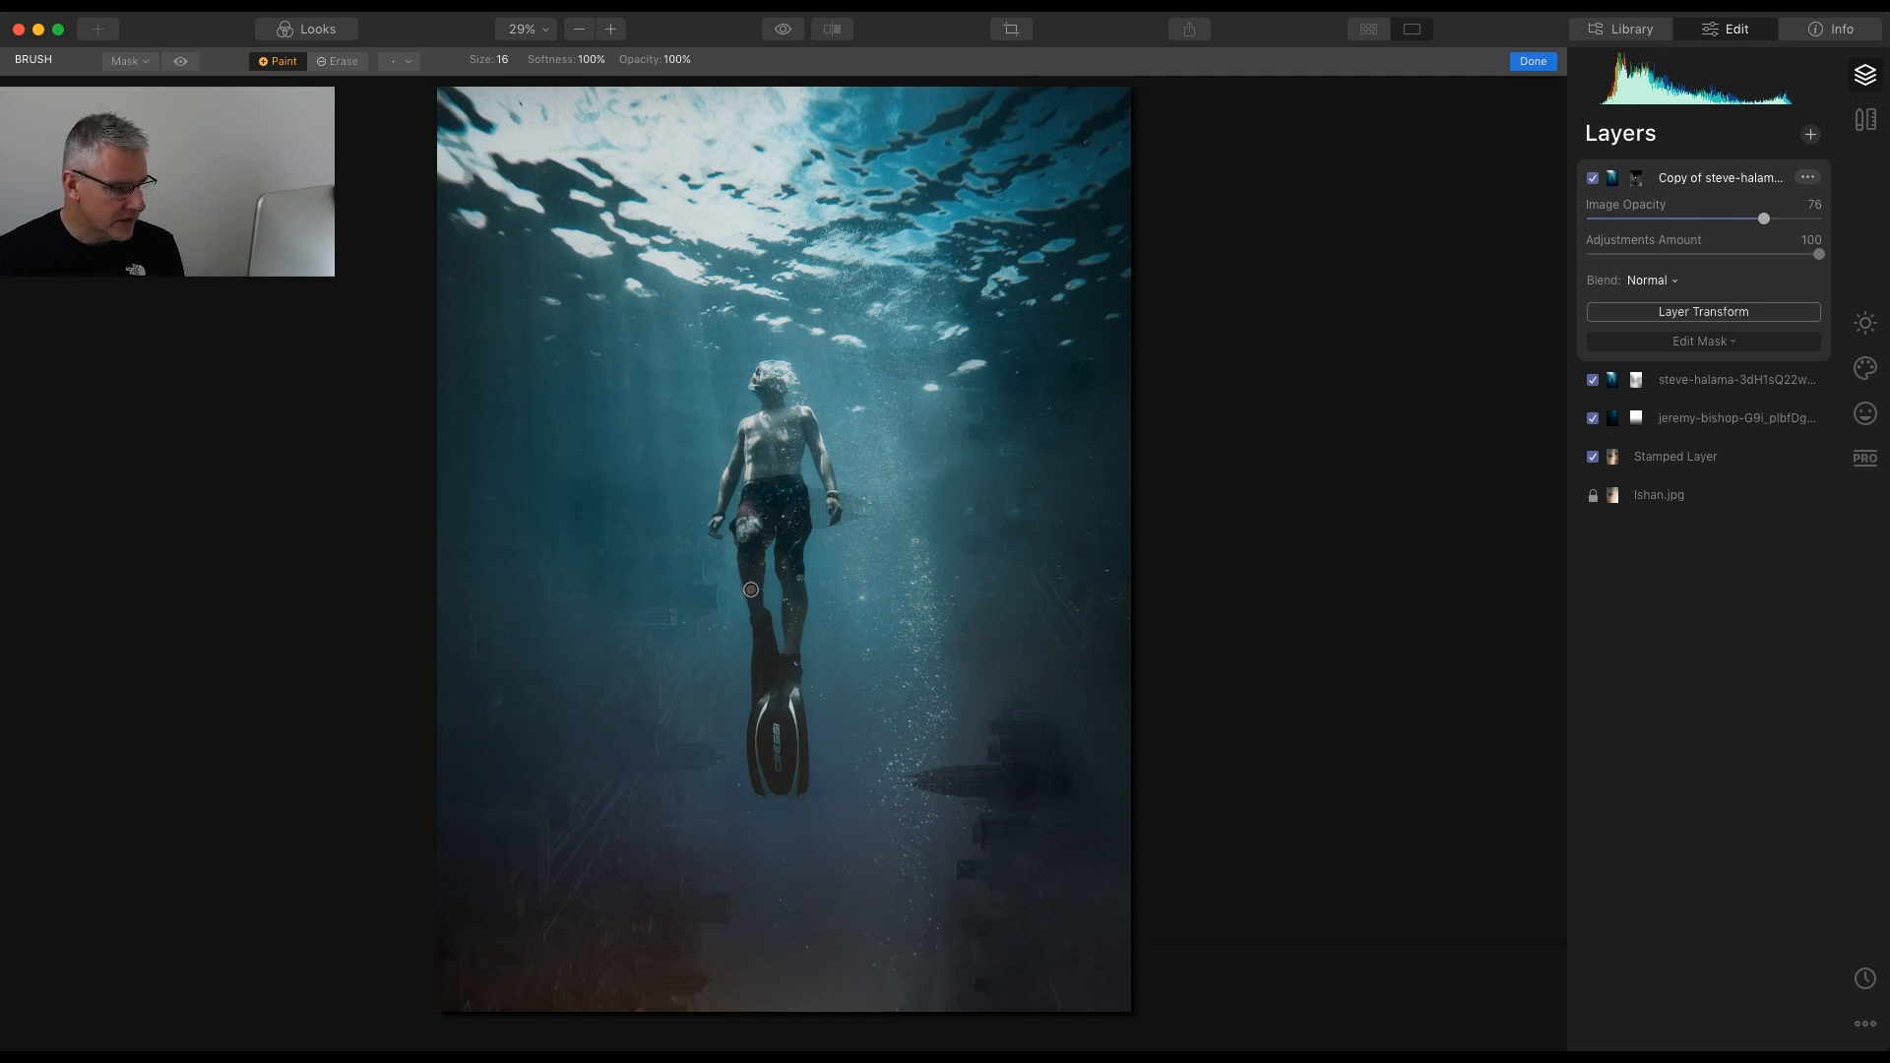
Erase around the diver's legs in the copied layer's mask at 60% brush opacity
click(347, 65)
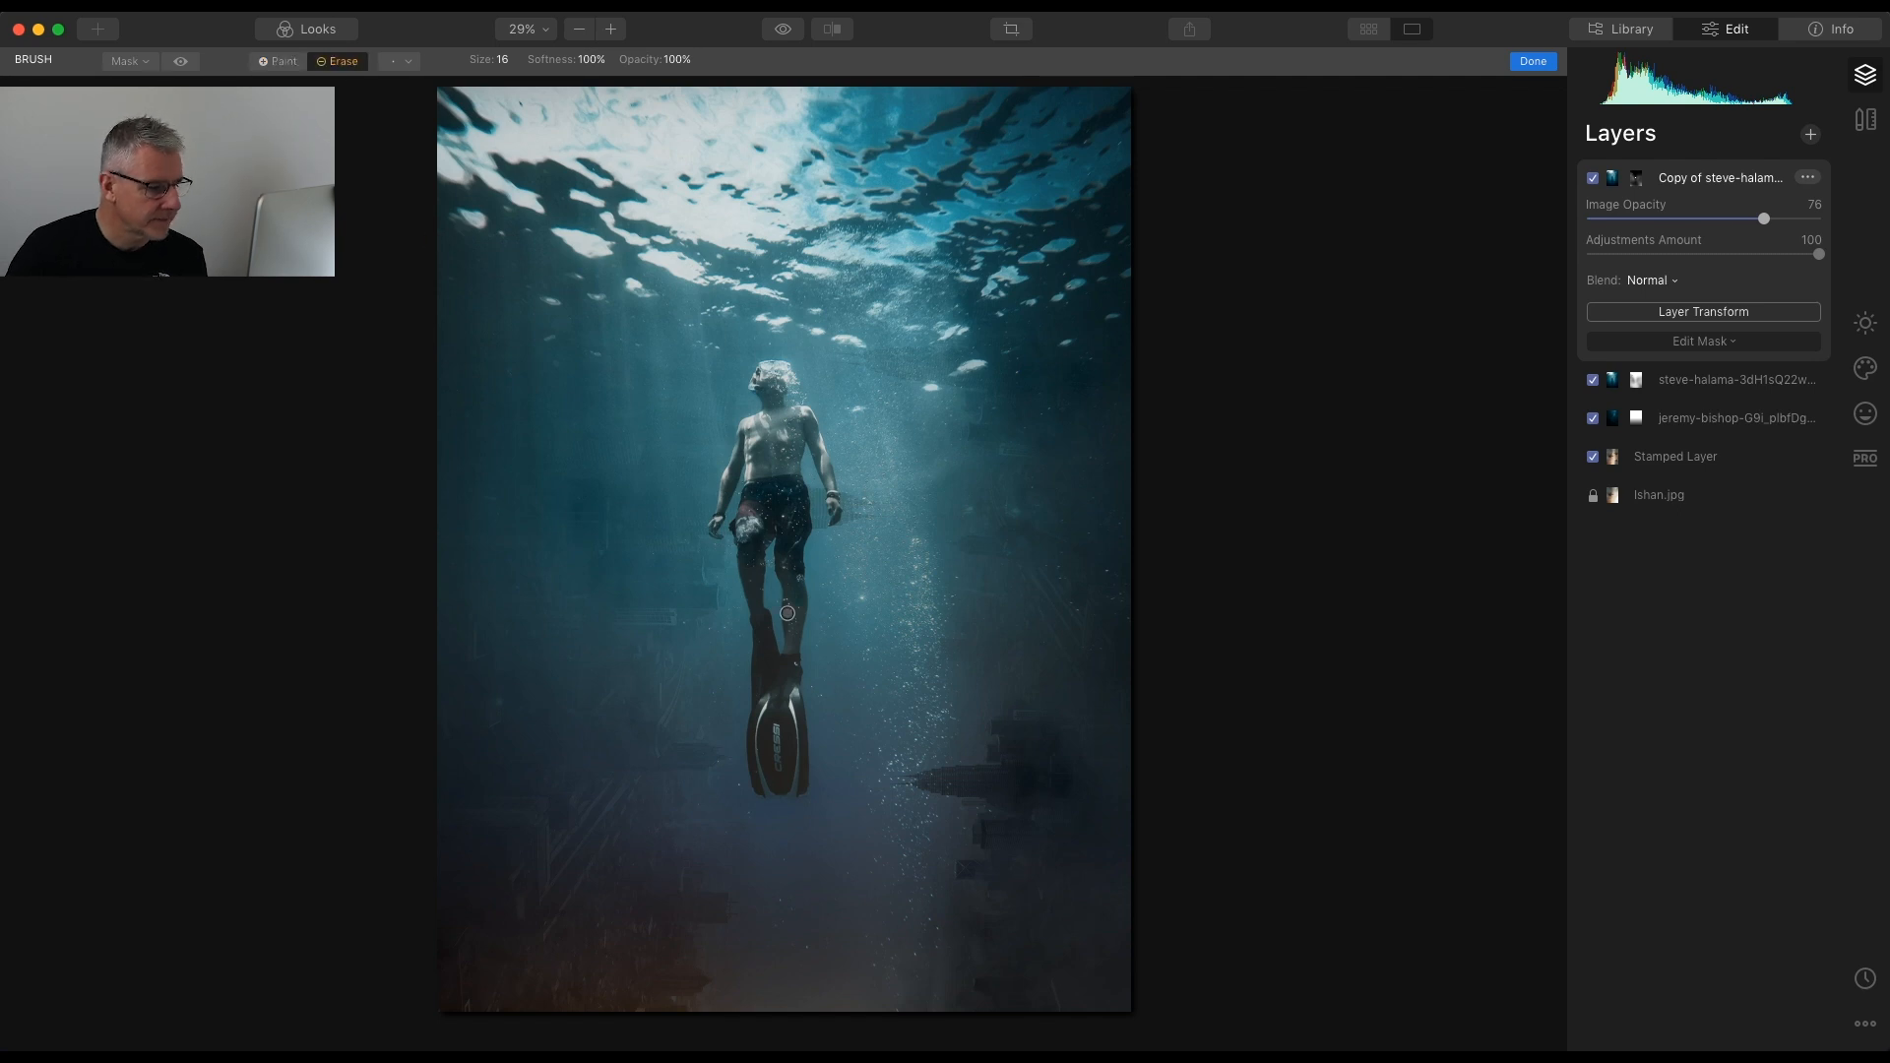
click(677, 61)
drag(668, 71, 632, 71)
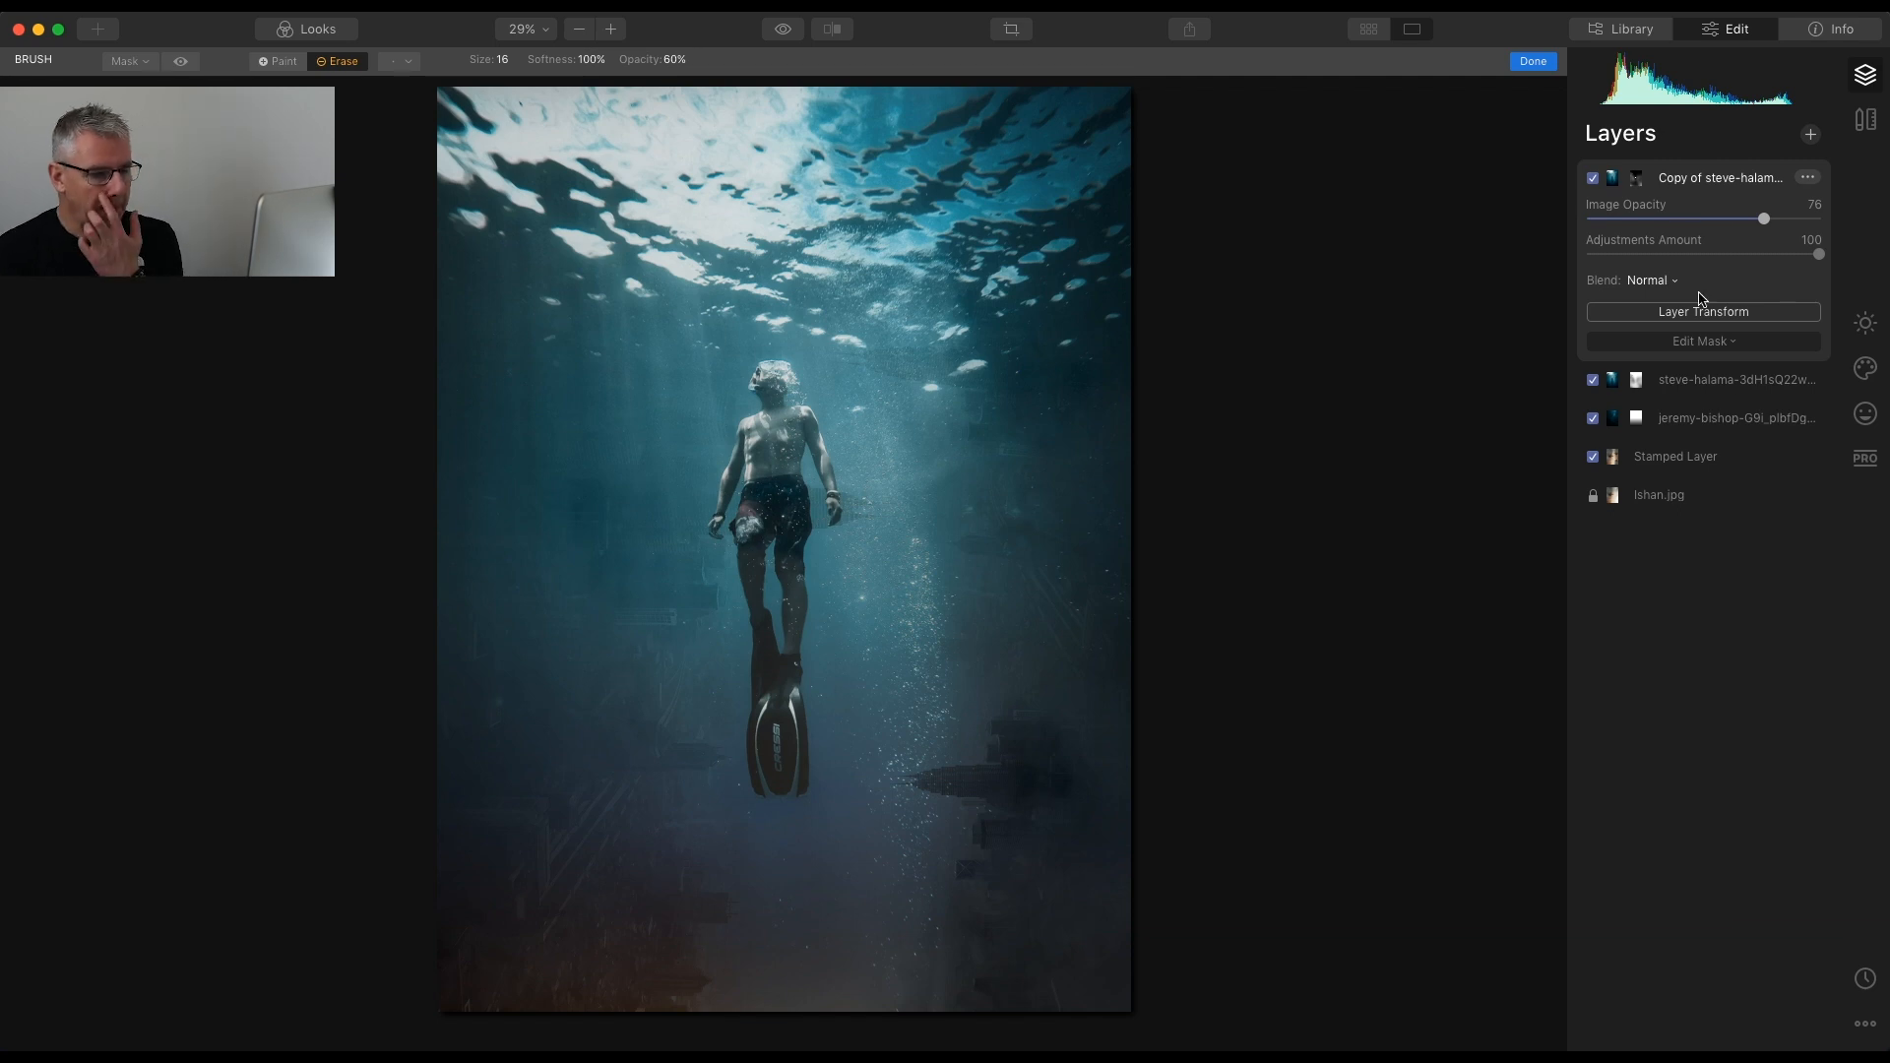
Set the original diver layer's image opacity to 76
click(1725, 384)
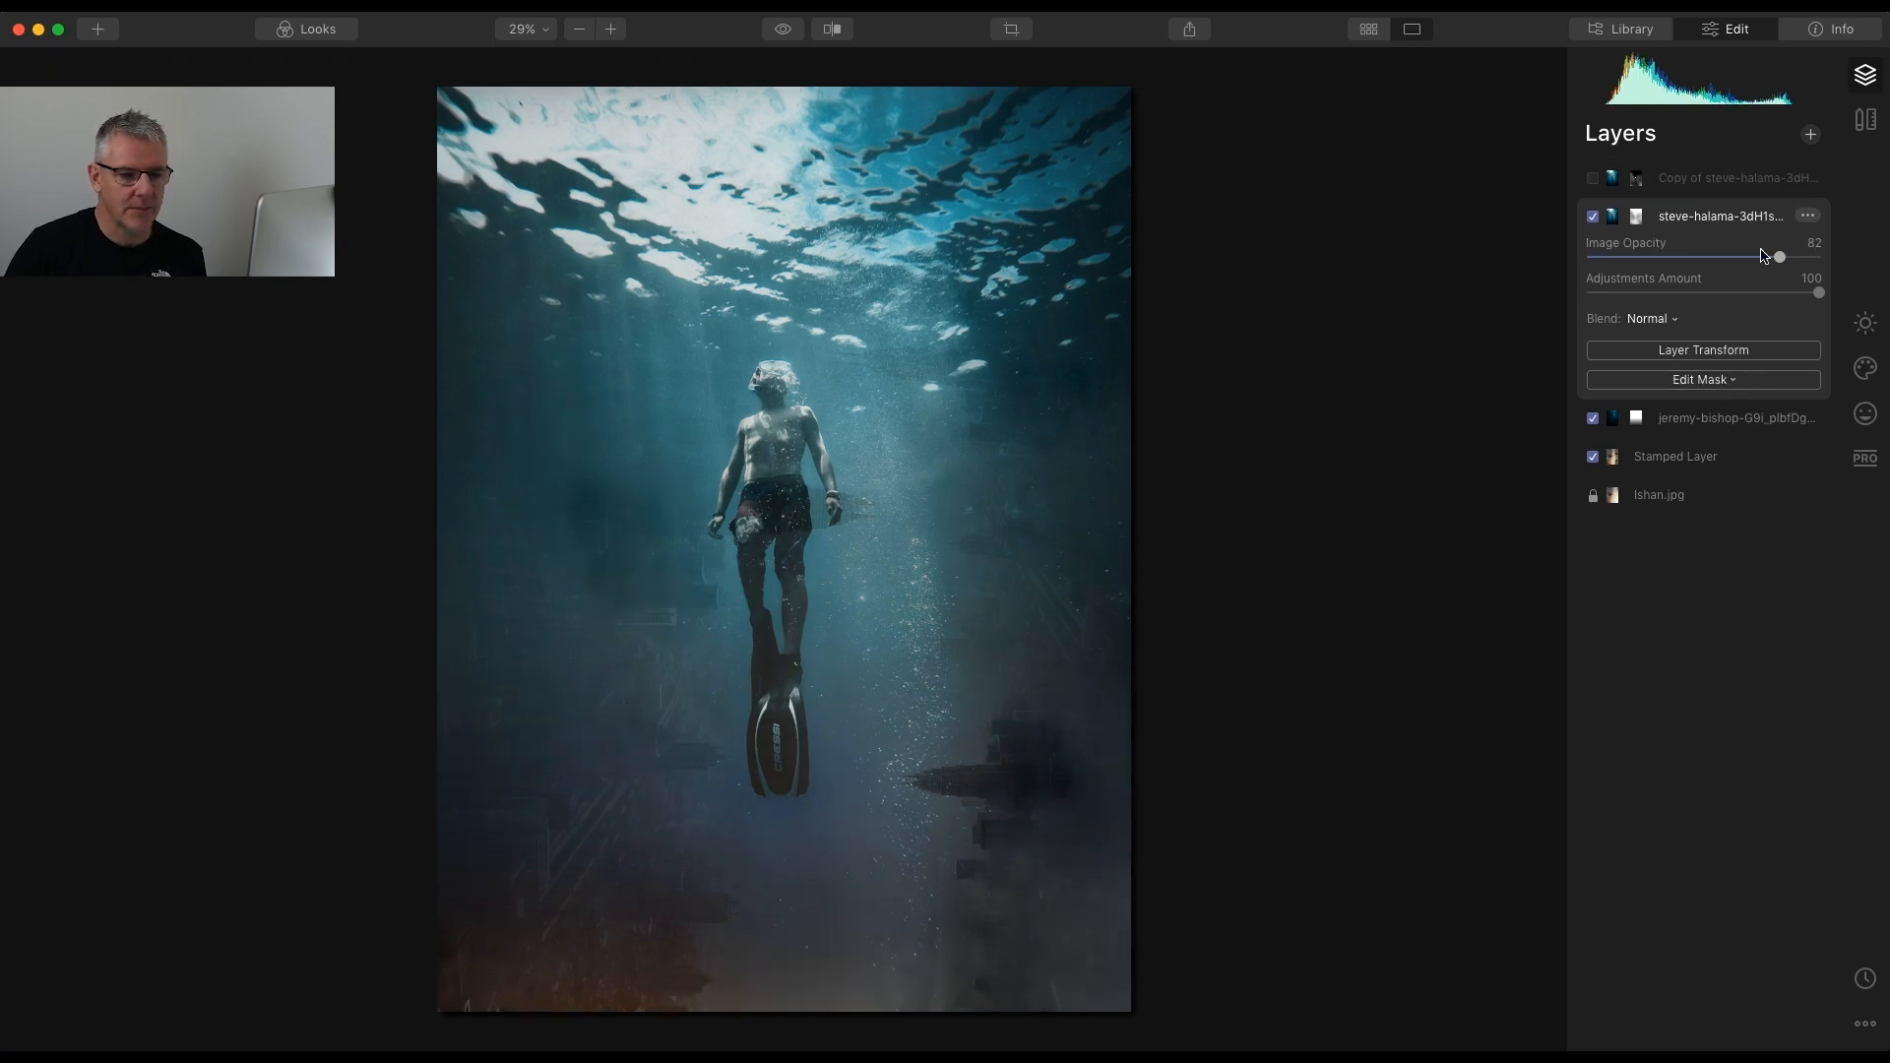
drag(1778, 256, 1766, 259)
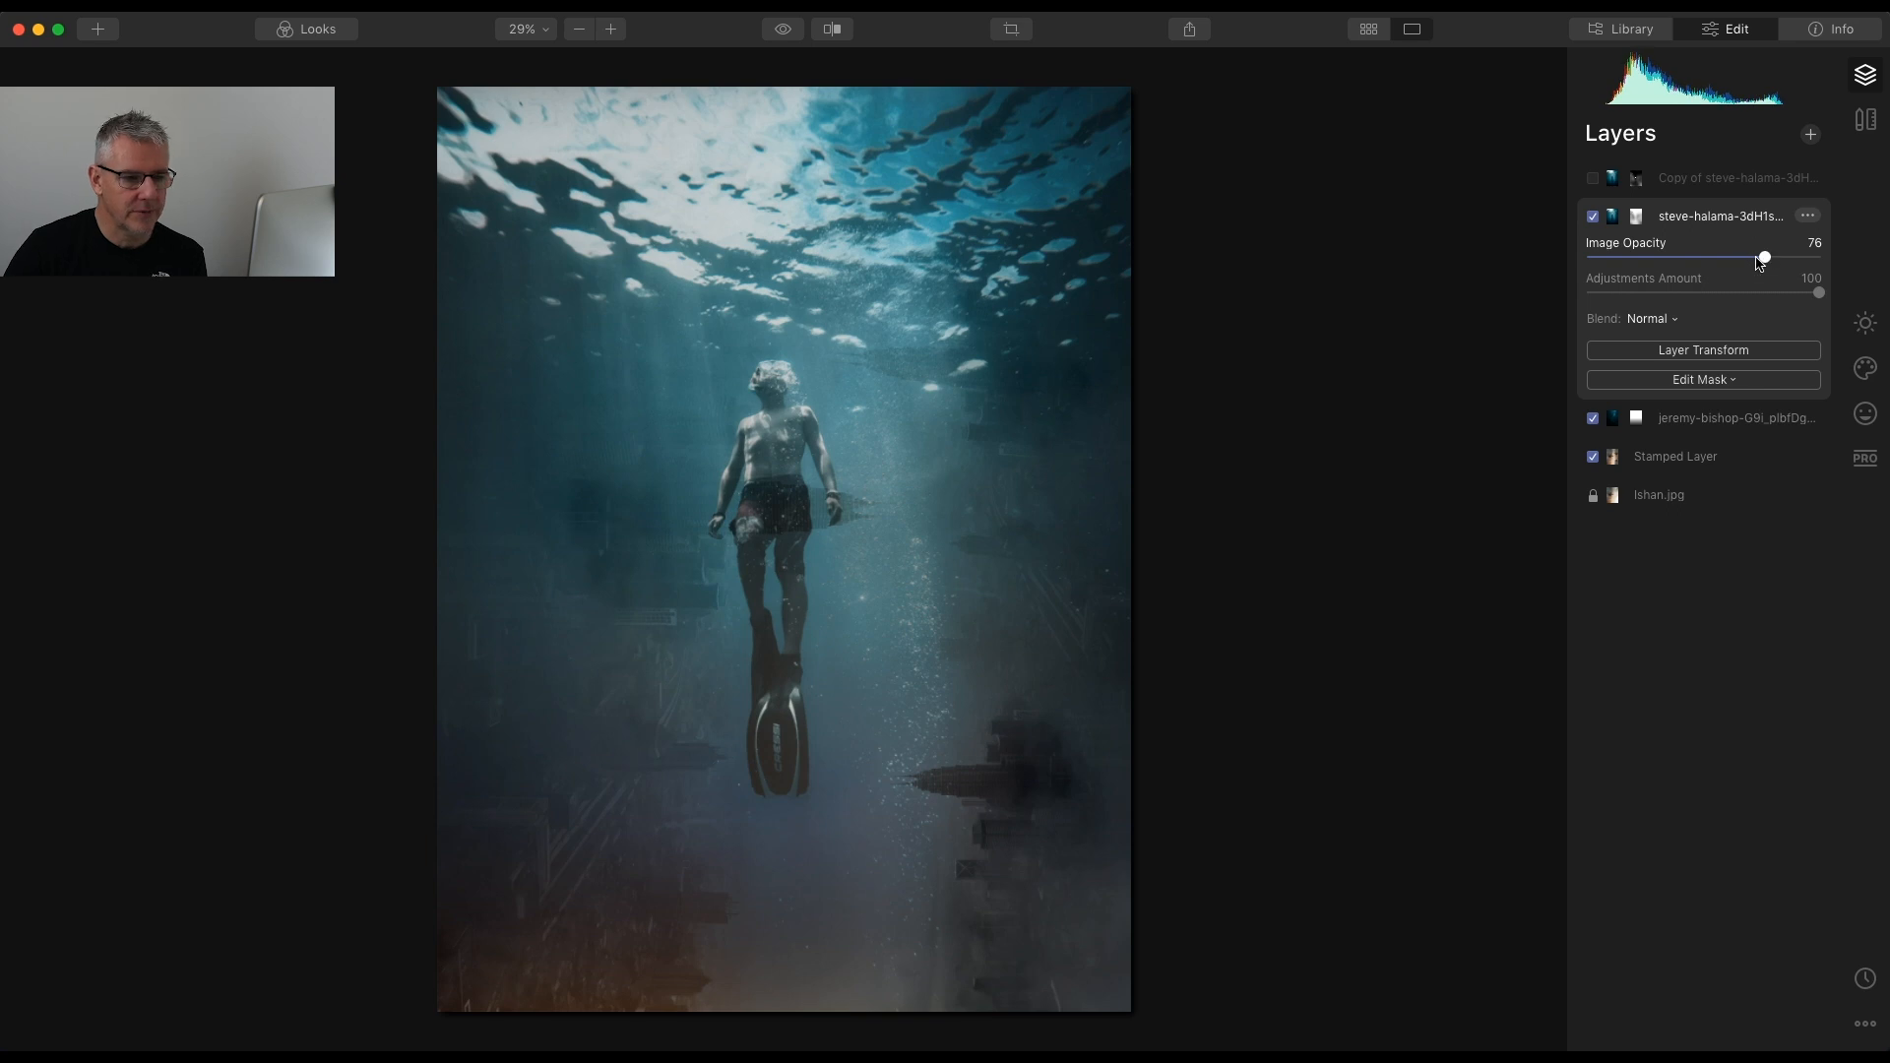
Compare the composite with the copied diver layer hidden and shown
click(1696, 182)
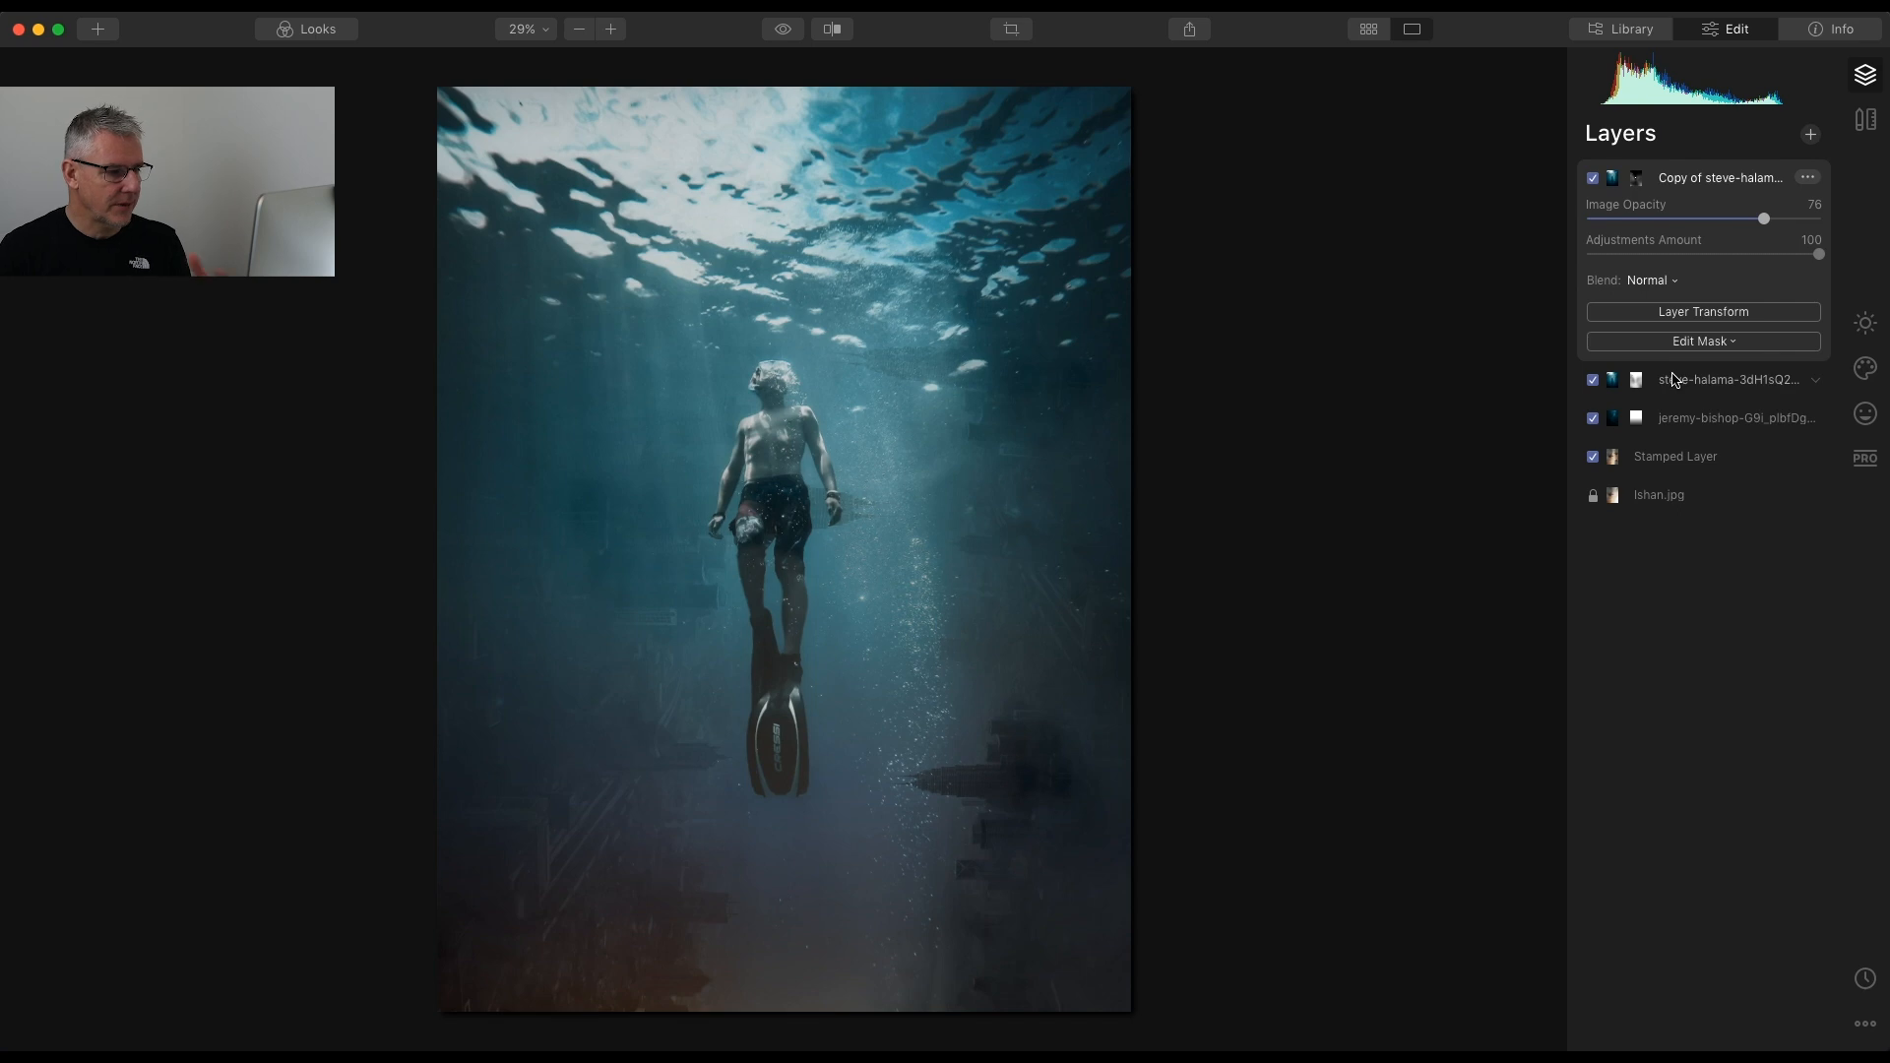
click(1594, 179)
click(1594, 179)
click(1594, 179)
click(1594, 179)
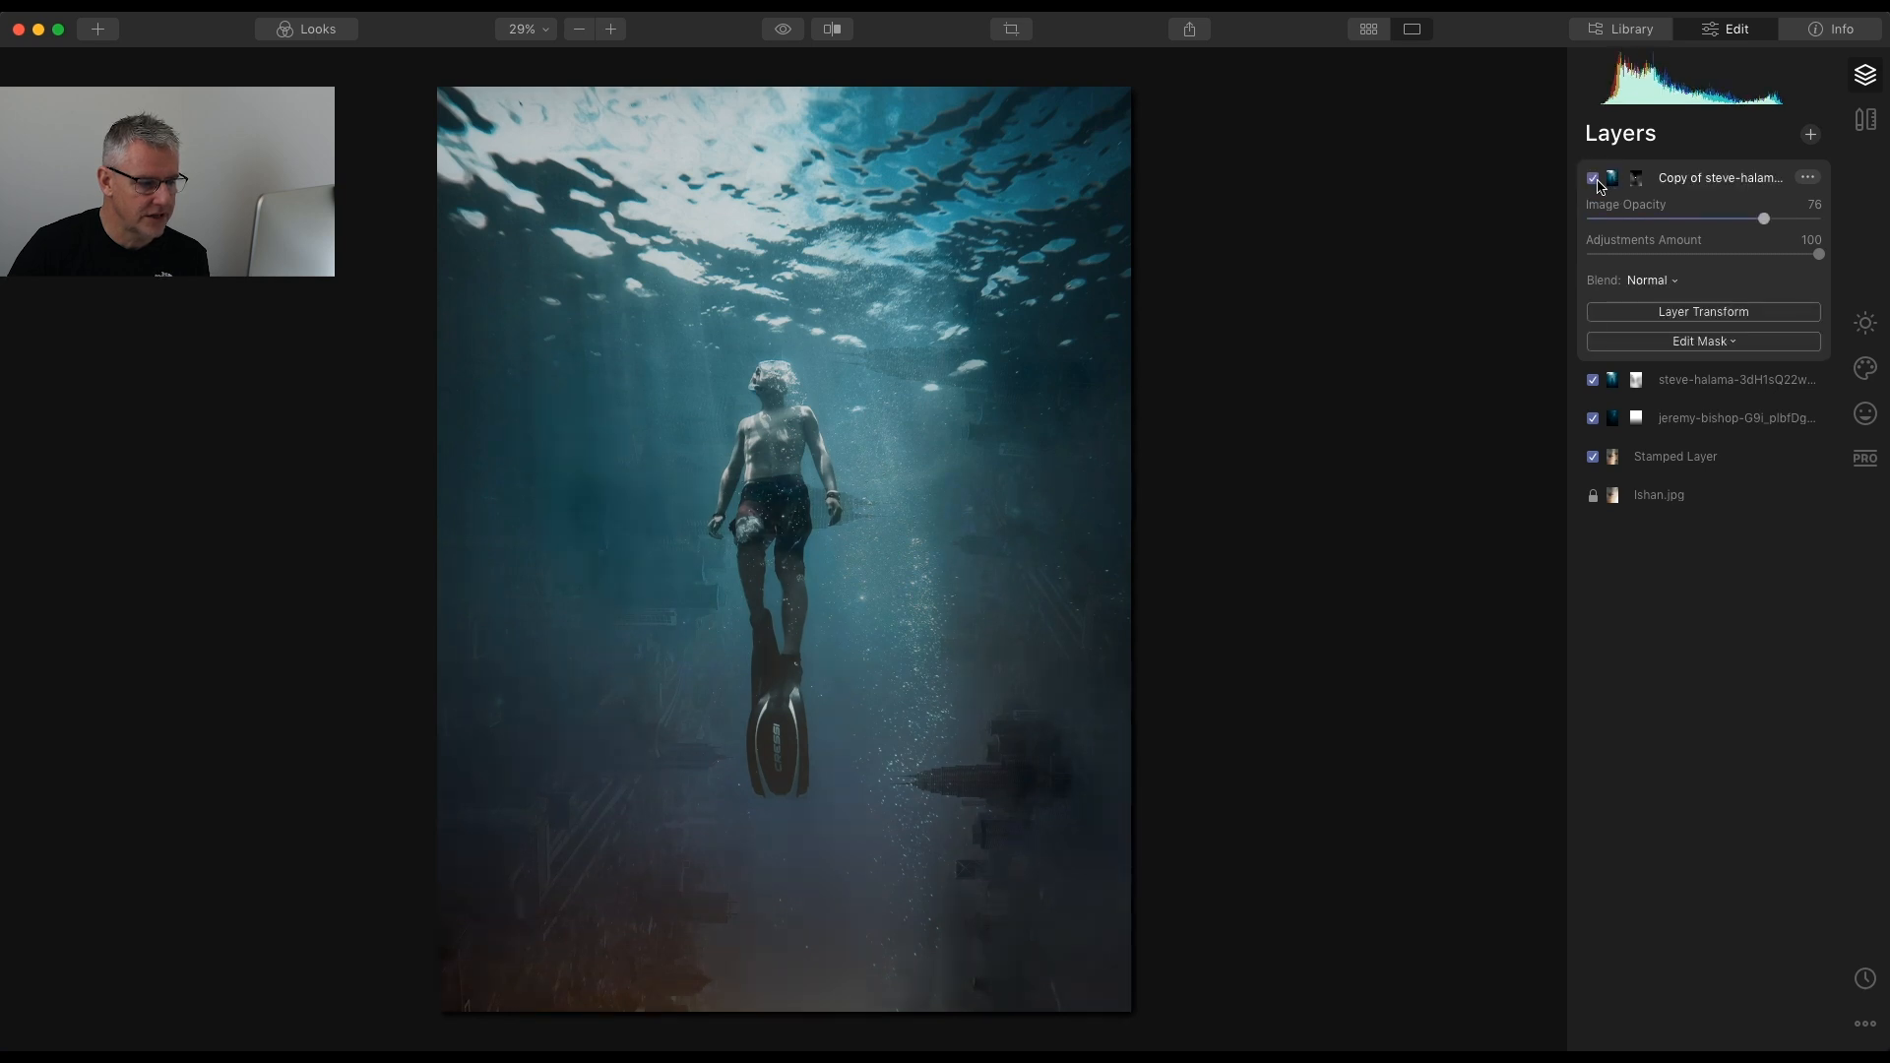
click(1594, 179)
click(1594, 179)
click(1594, 180)
click(1594, 179)
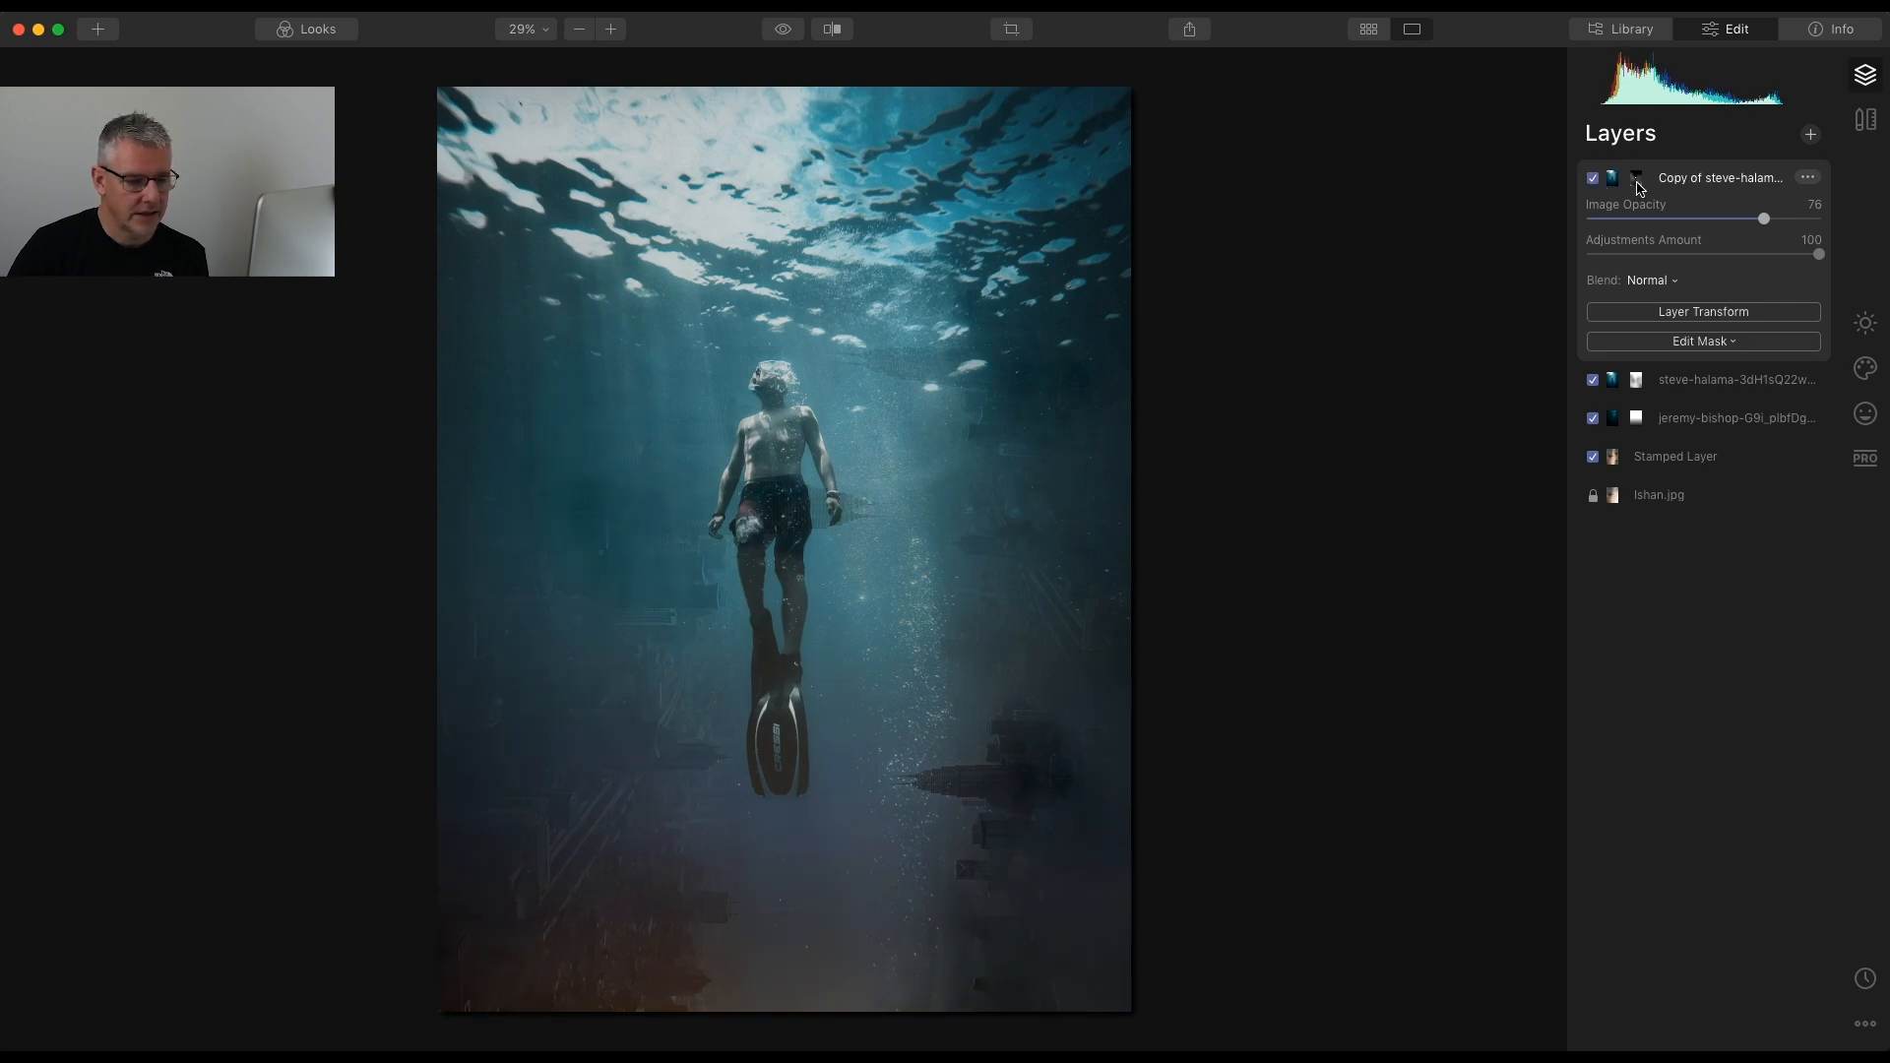
Erase the lower and outer side areas in the copied diver layer's mask with a size 232 brush at 100% opacity
click(1685, 341)
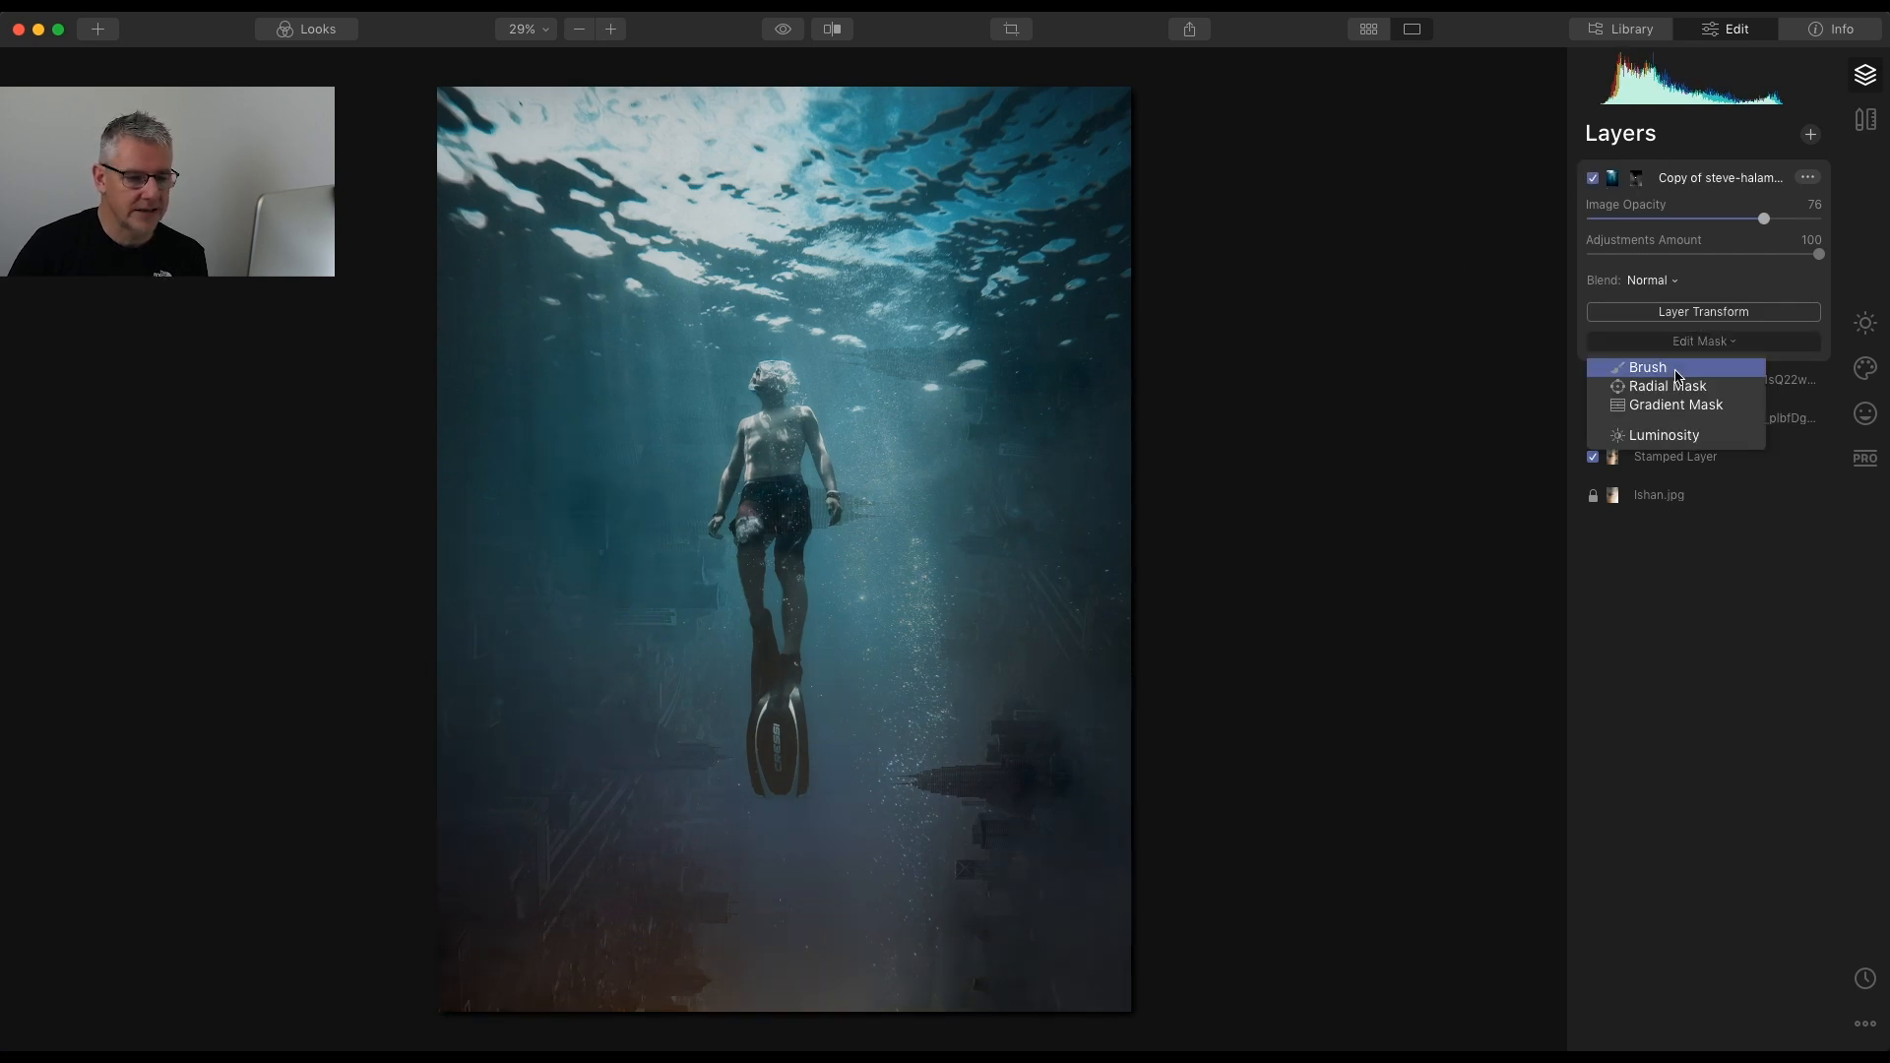
click(1674, 370)
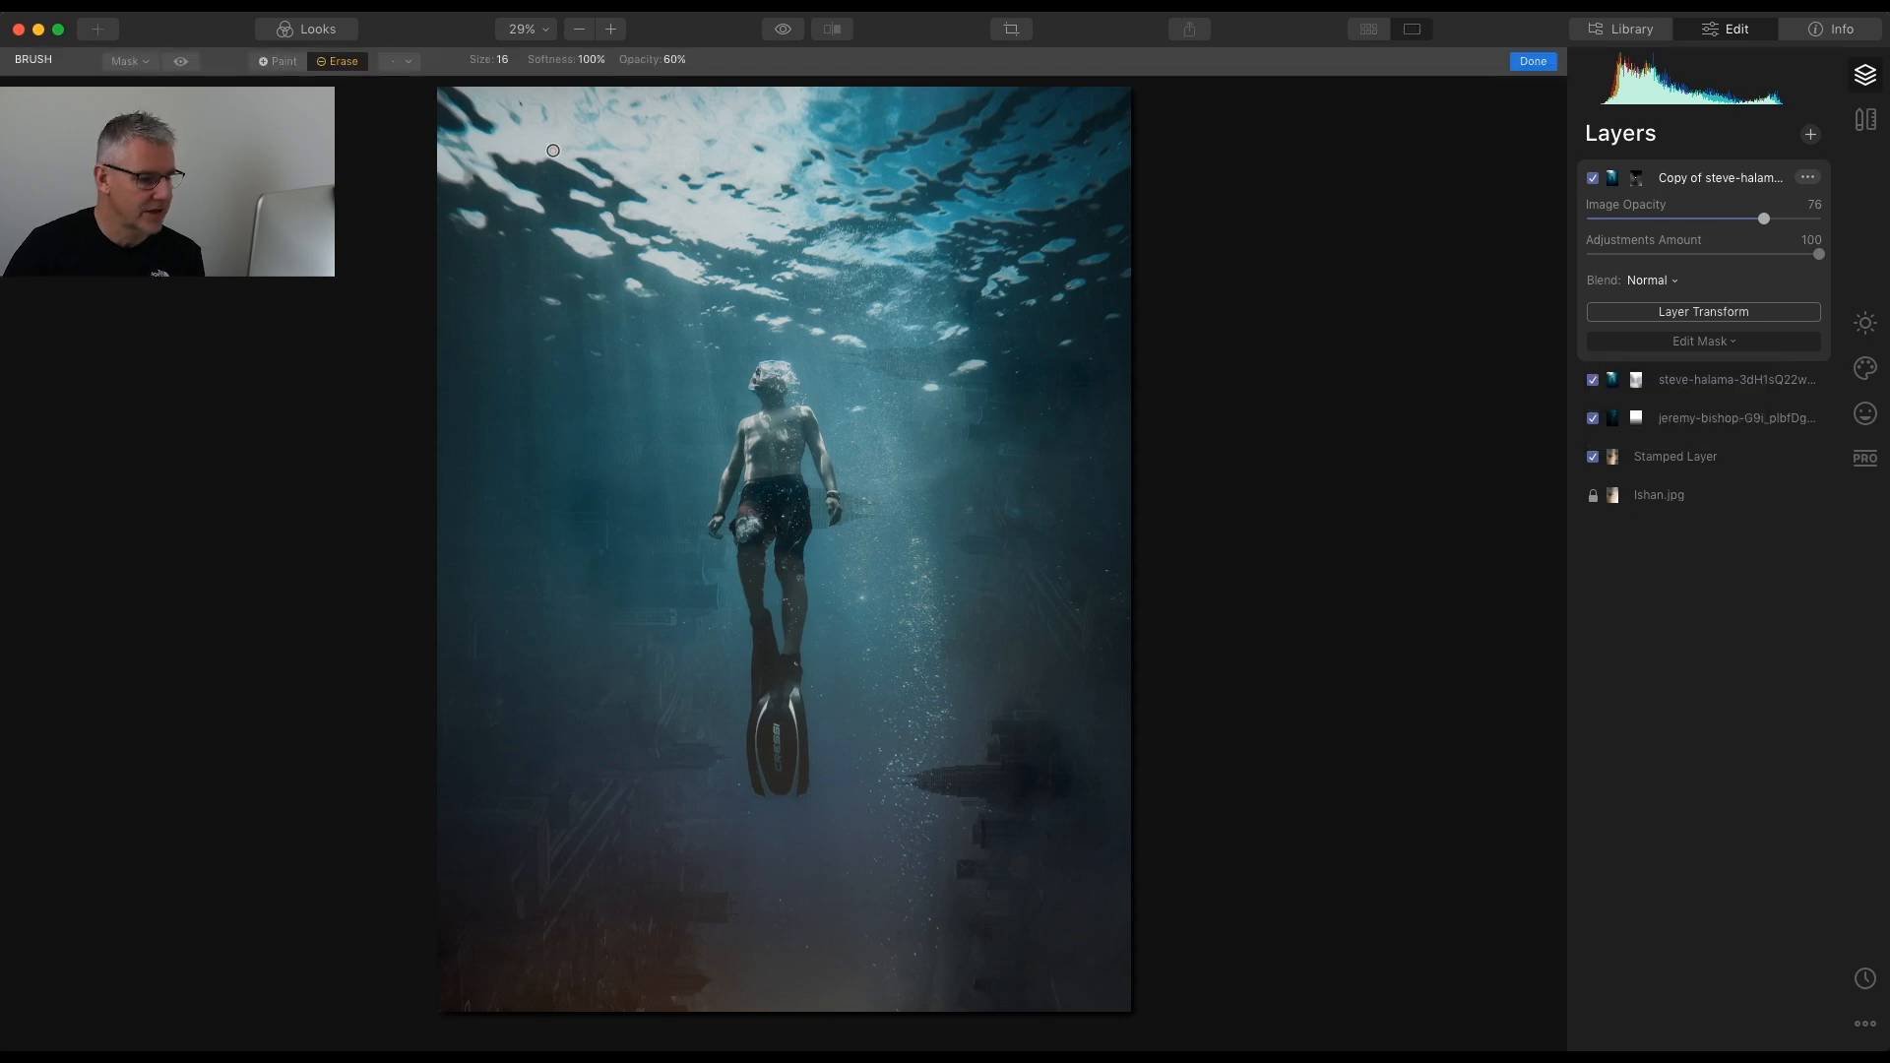
click(670, 60)
drag(679, 84, 711, 84)
click(1017, 892)
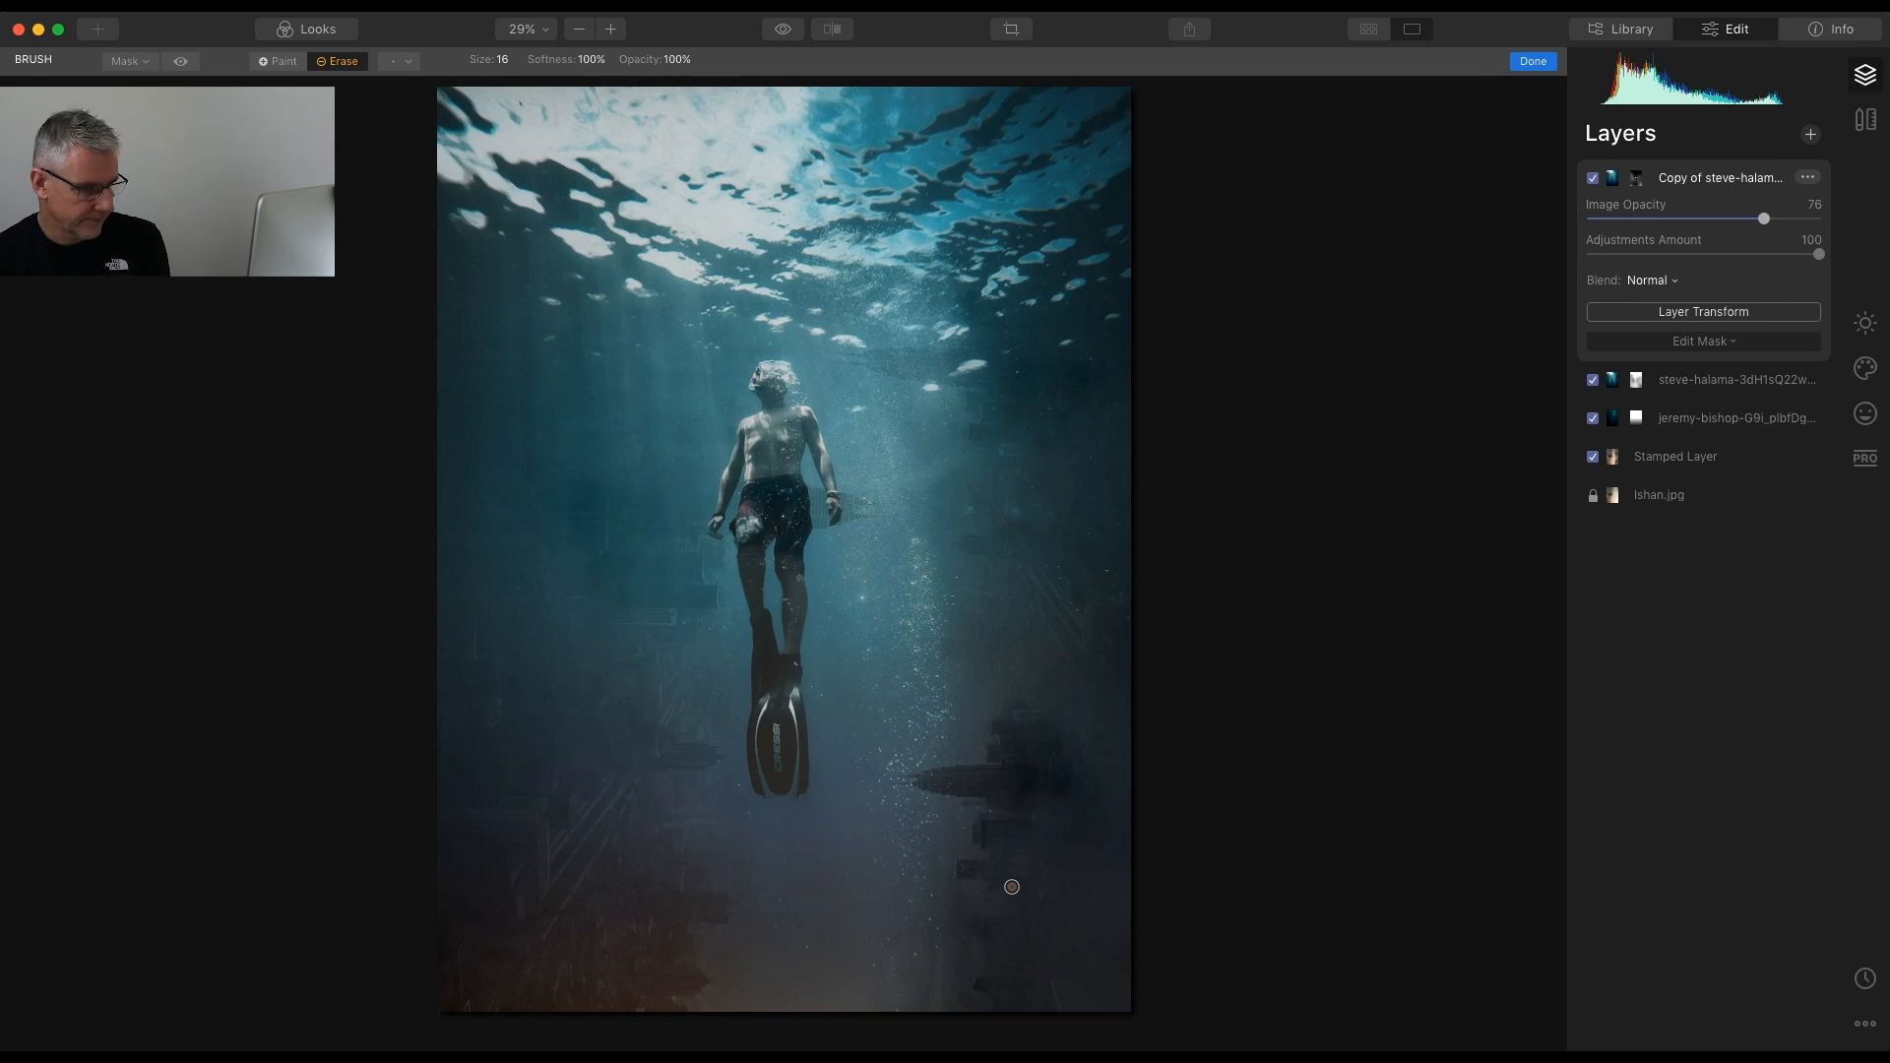
key(])
key(])
key(])
key(])
key(])
key(])
key(])
key(])
key(])
key(])
key(])
key(])
key(])
key(])
key(])
key(])
key(])
key(])
mouse_move(1060, 842)
mouse_down()
mouse_move(1074, 668)
mouse_move(1056, 612)
mouse_move(1015, 737)
mouse_move(1153, 760)
mouse_up()
mouse_move(622, 957)
mouse_down()
mouse_move(584, 771)
mouse_move(498, 529)
mouse_move(438, 453)
mouse_up()
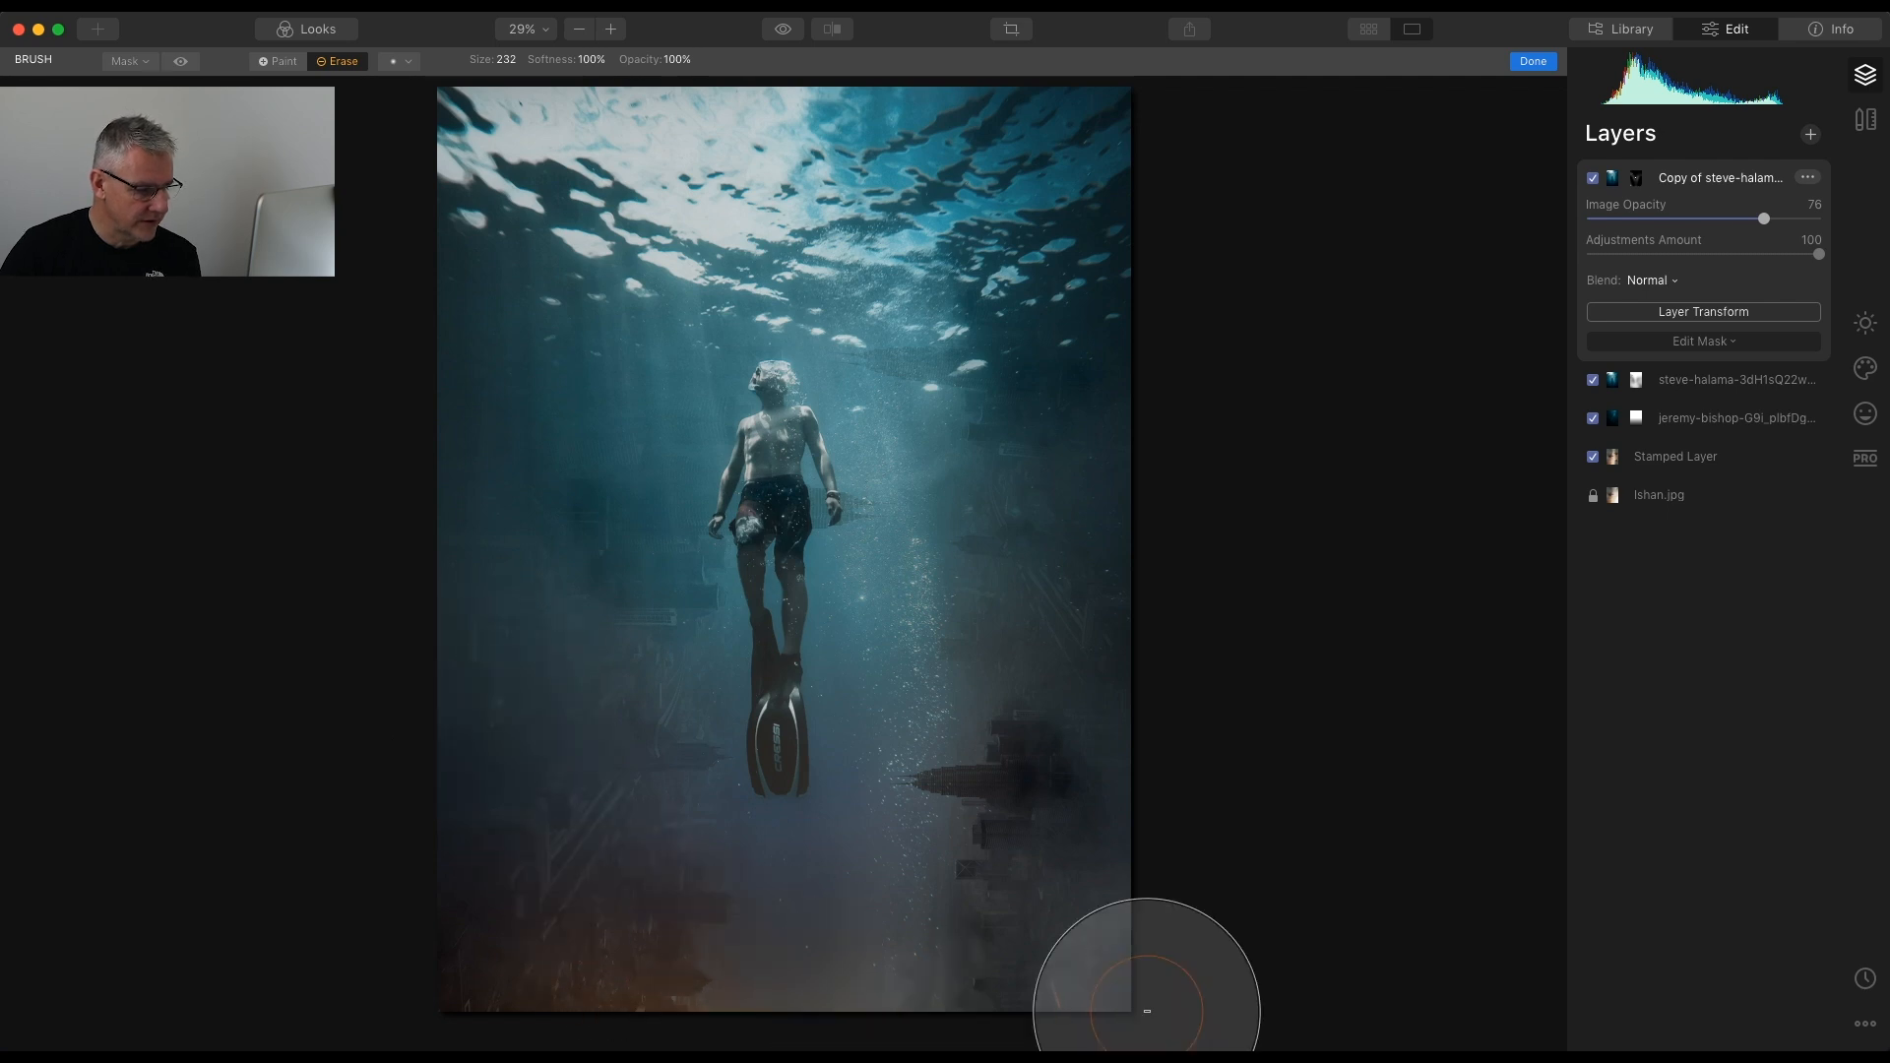
mouse_move(1077, 831)
mouse_down()
mouse_move(1089, 886)
mouse_move(1132, 463)
mouse_up()
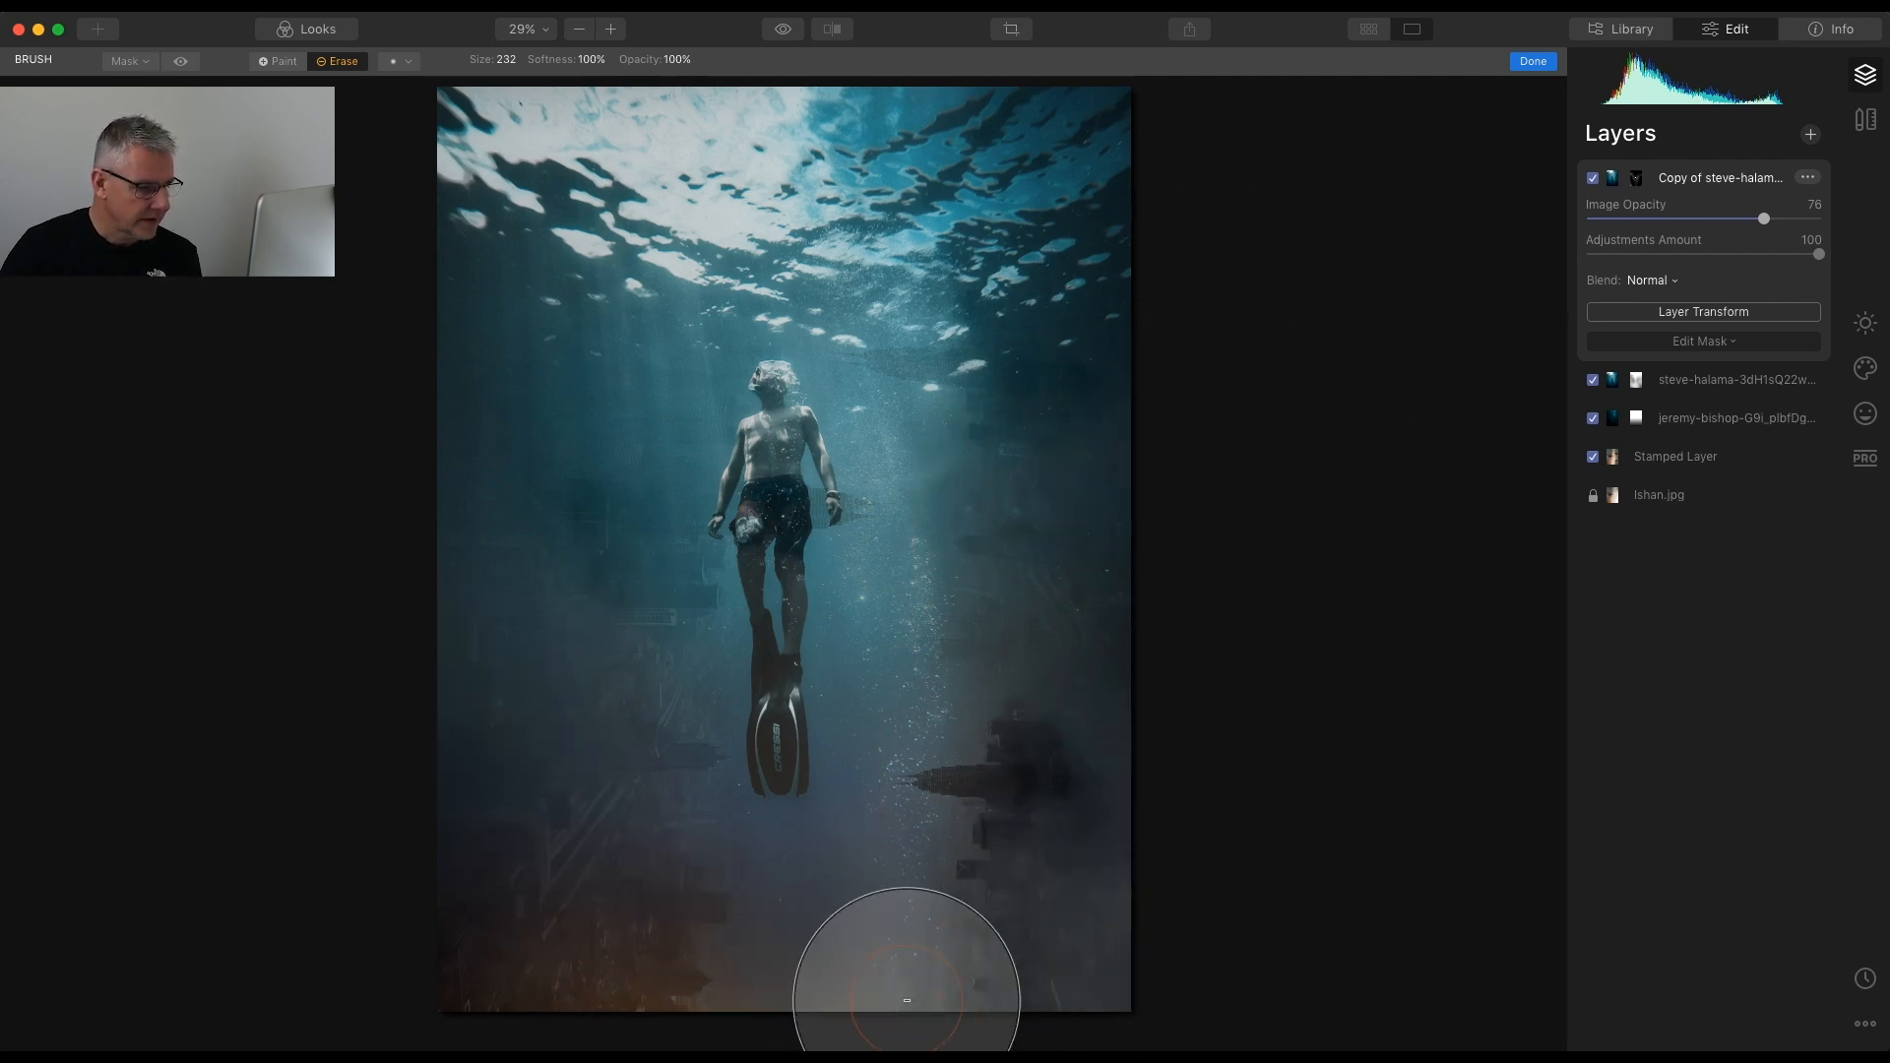
Paint the area below the diver back into the copied layer's mask at 68% brush opacity
click(278, 61)
click(677, 61)
drag(679, 83, 654, 85)
mouse_move(785, 933)
mouse_down()
mouse_move(739, 937)
mouse_move(848, 937)
mouse_move(860, 962)
mouse_move(804, 966)
mouse_move(831, 1001)
mouse_move(810, 936)
mouse_move(620, 961)
mouse_move(847, 992)
mouse_move(886, 962)
mouse_up()
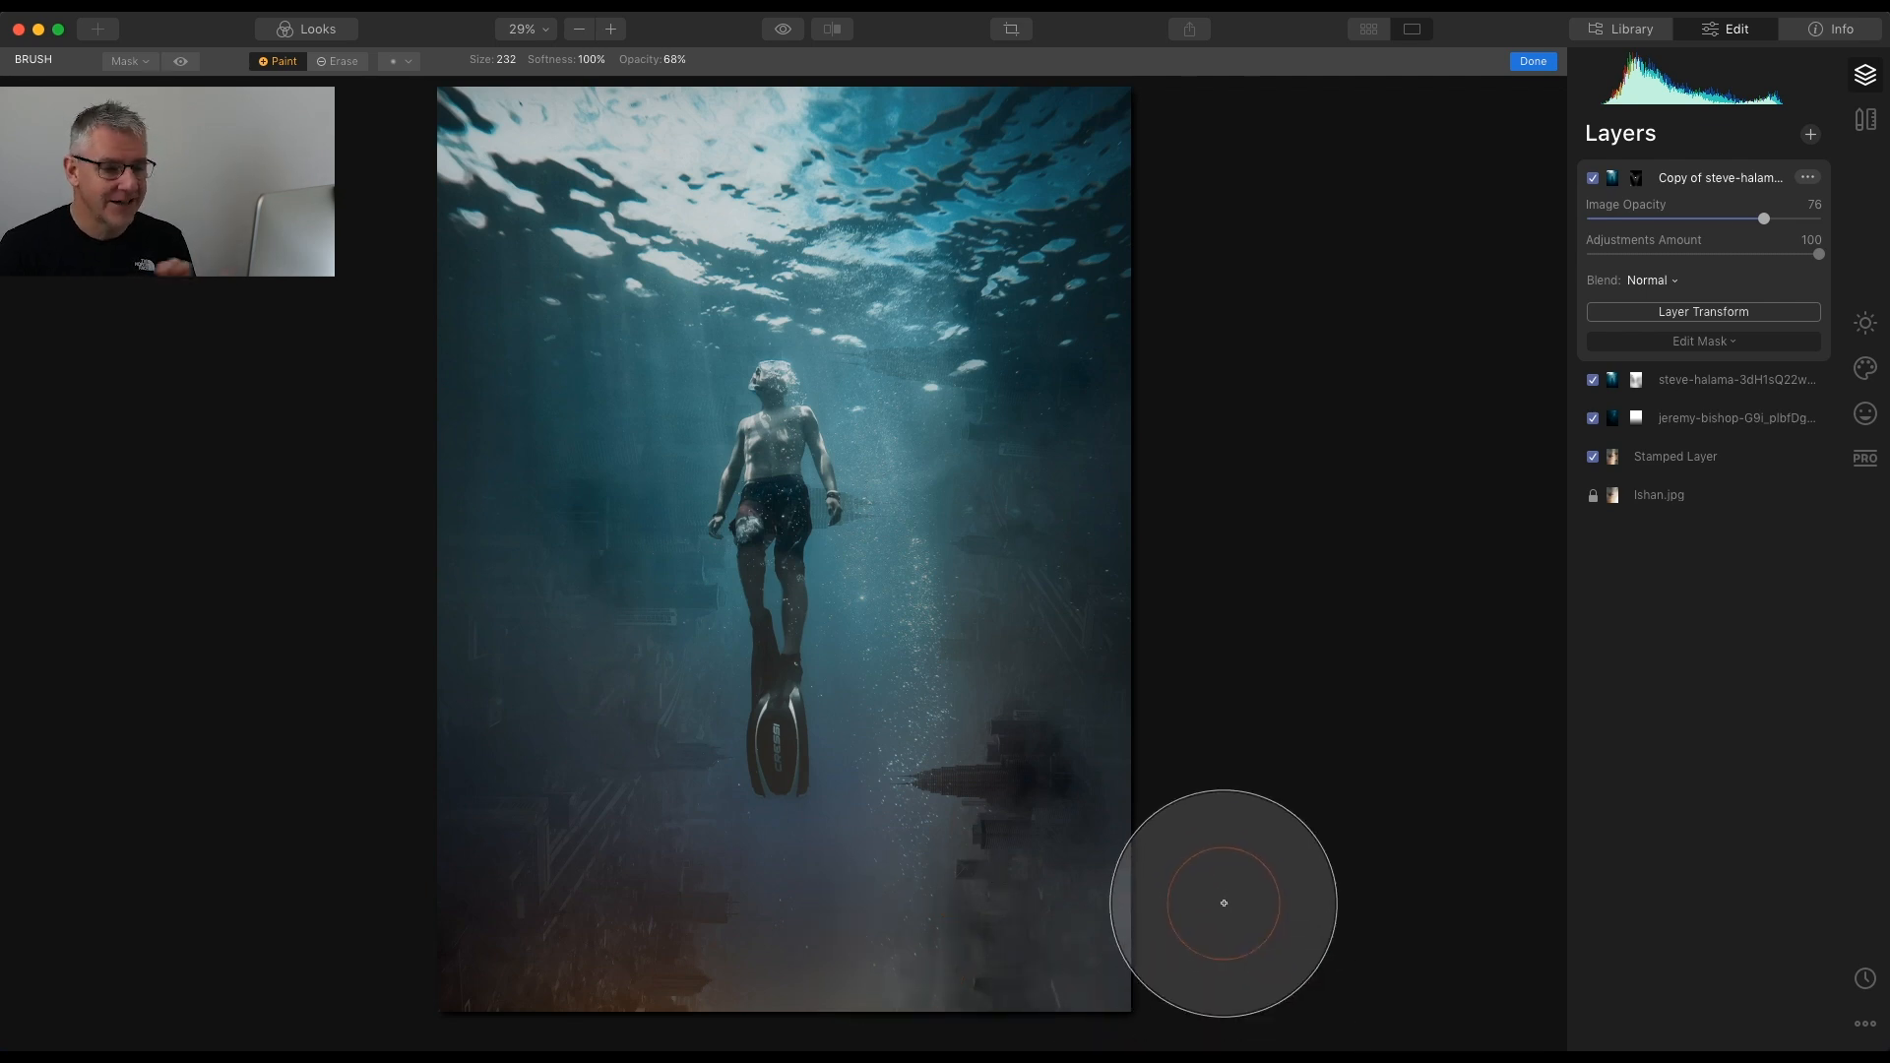
click(1733, 344)
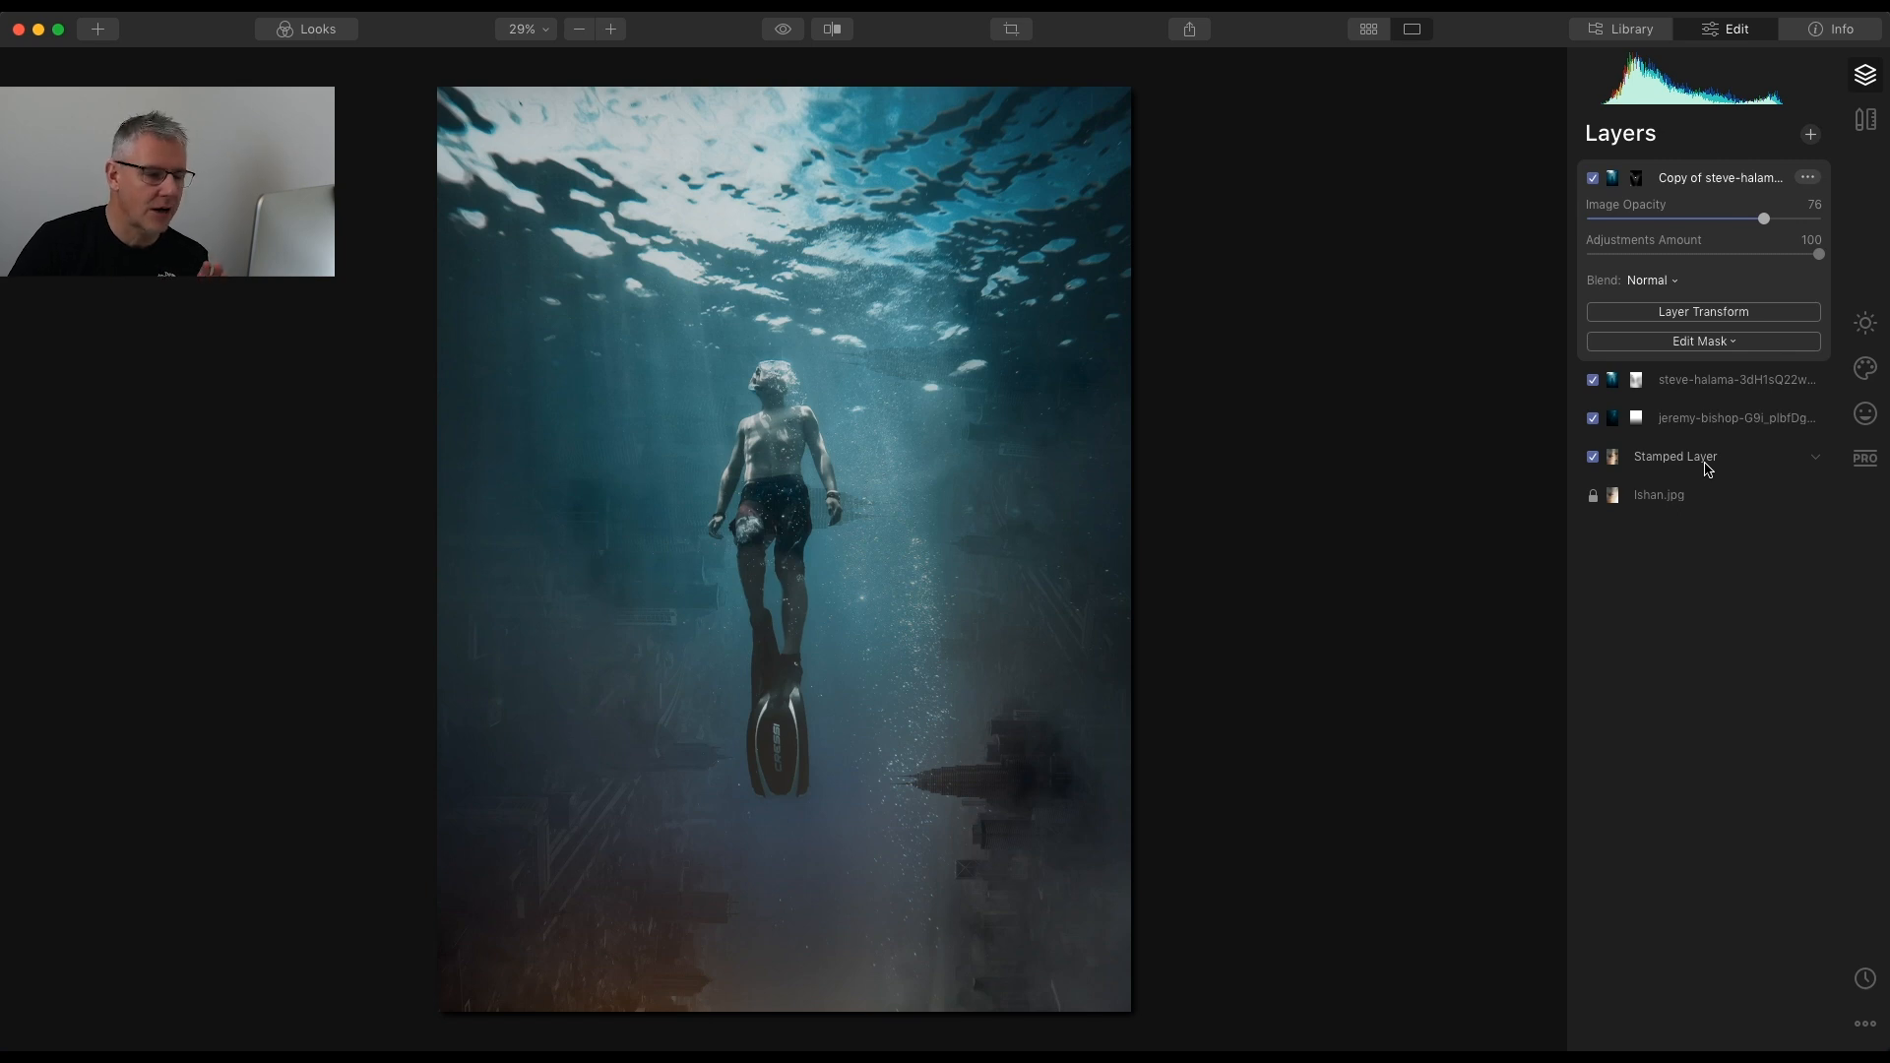
Create a new stamped layer of the composite and delete the copied and original diver layers beneath it
click(1812, 136)
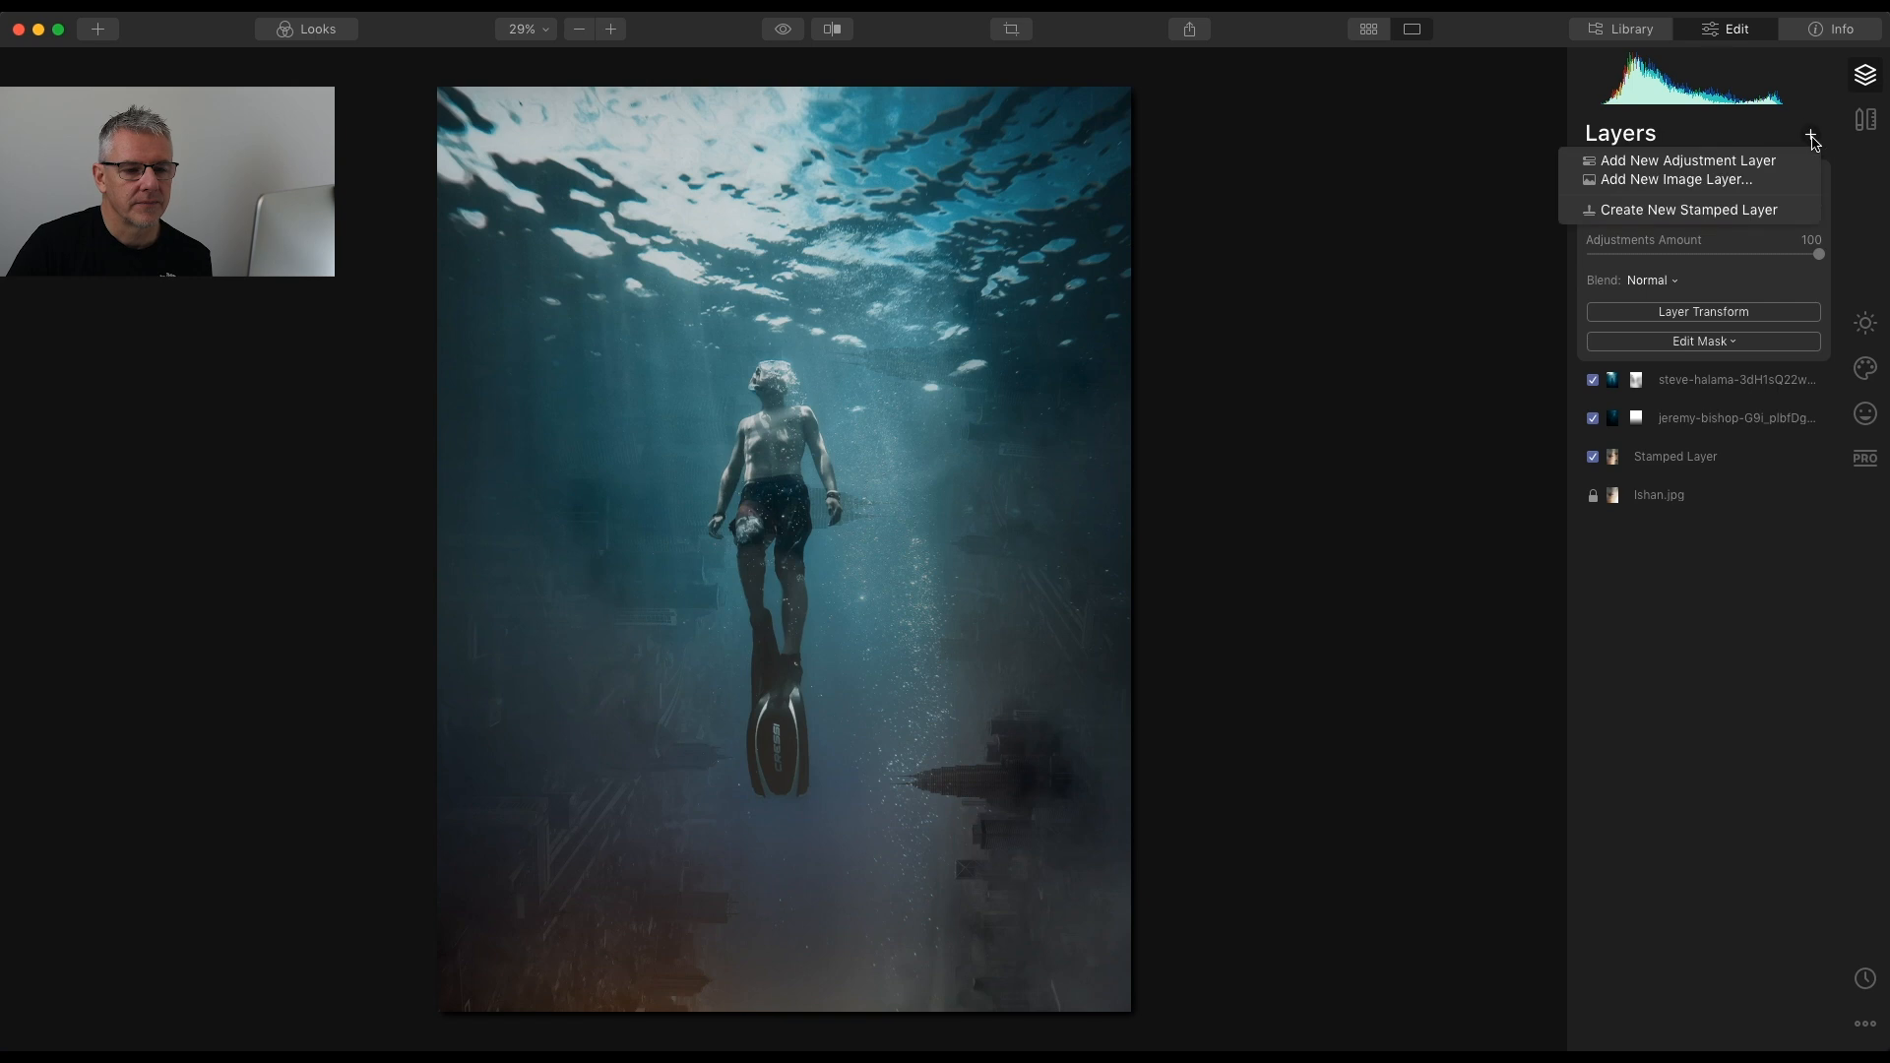
click(1742, 208)
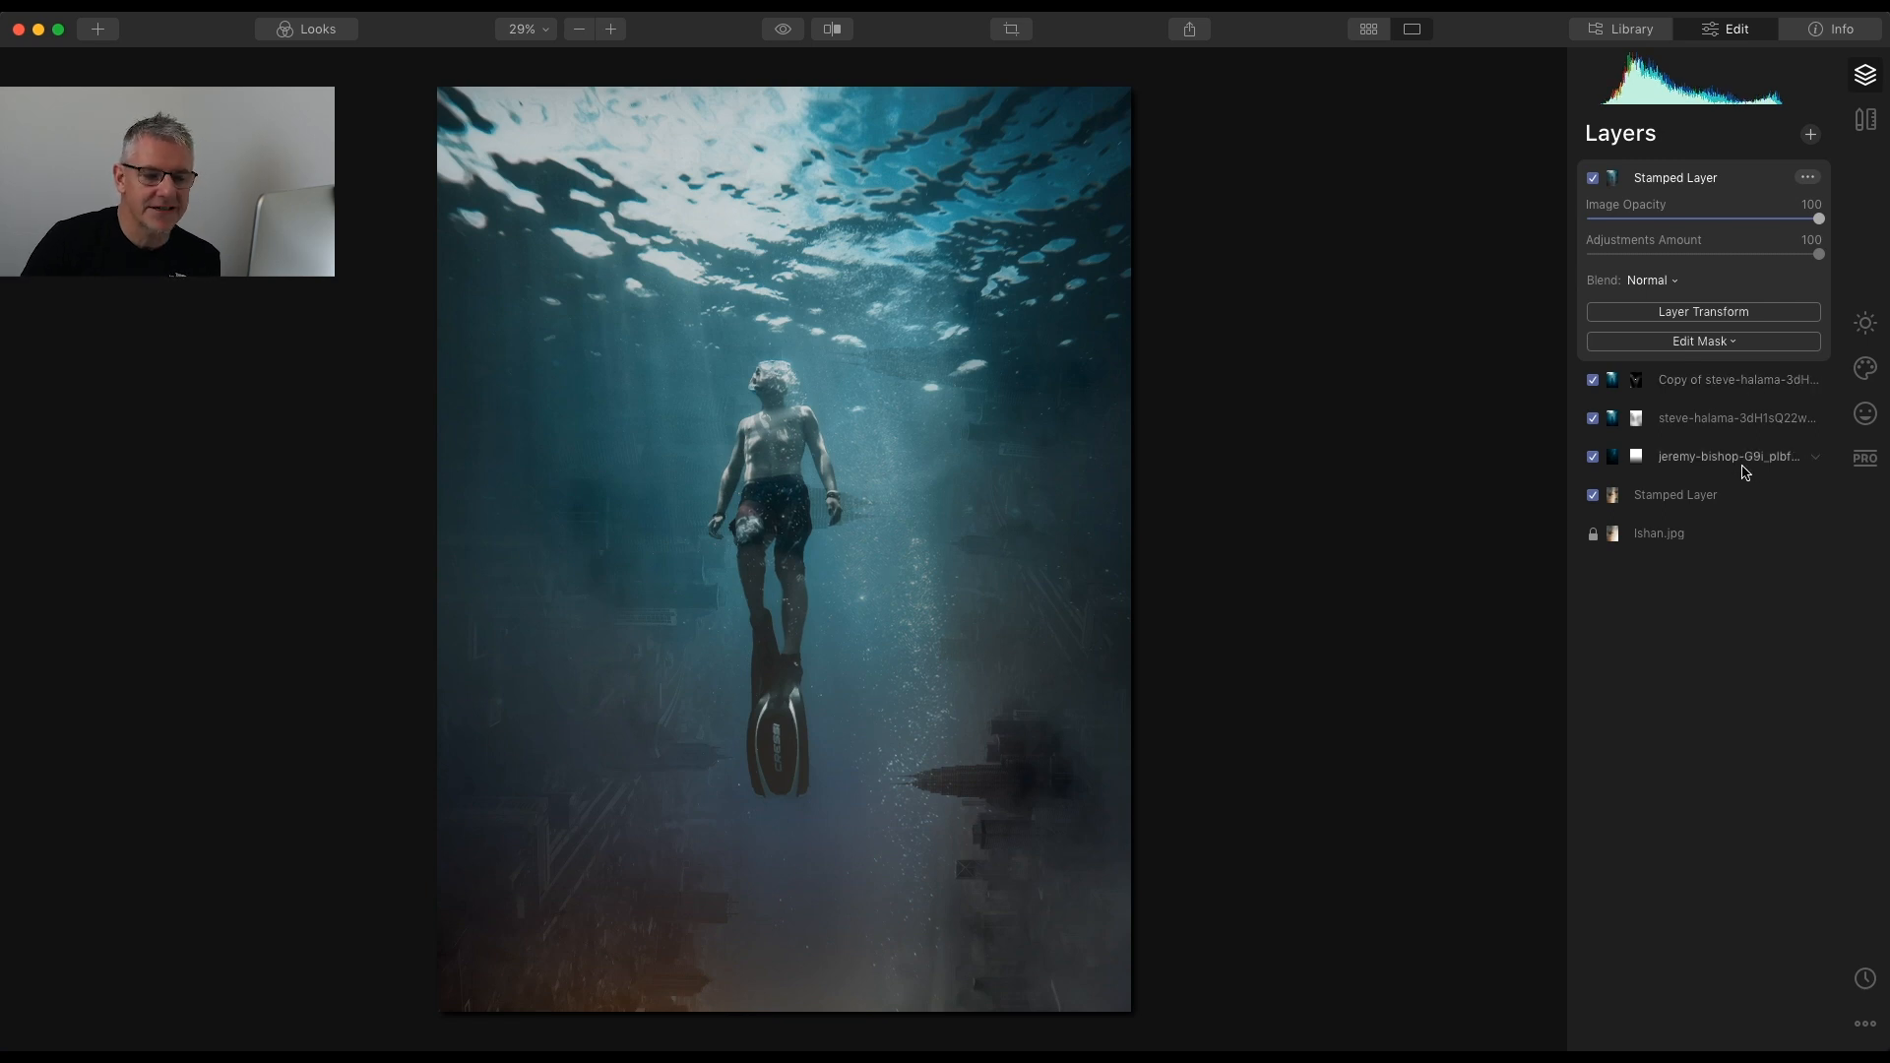
click(1750, 380)
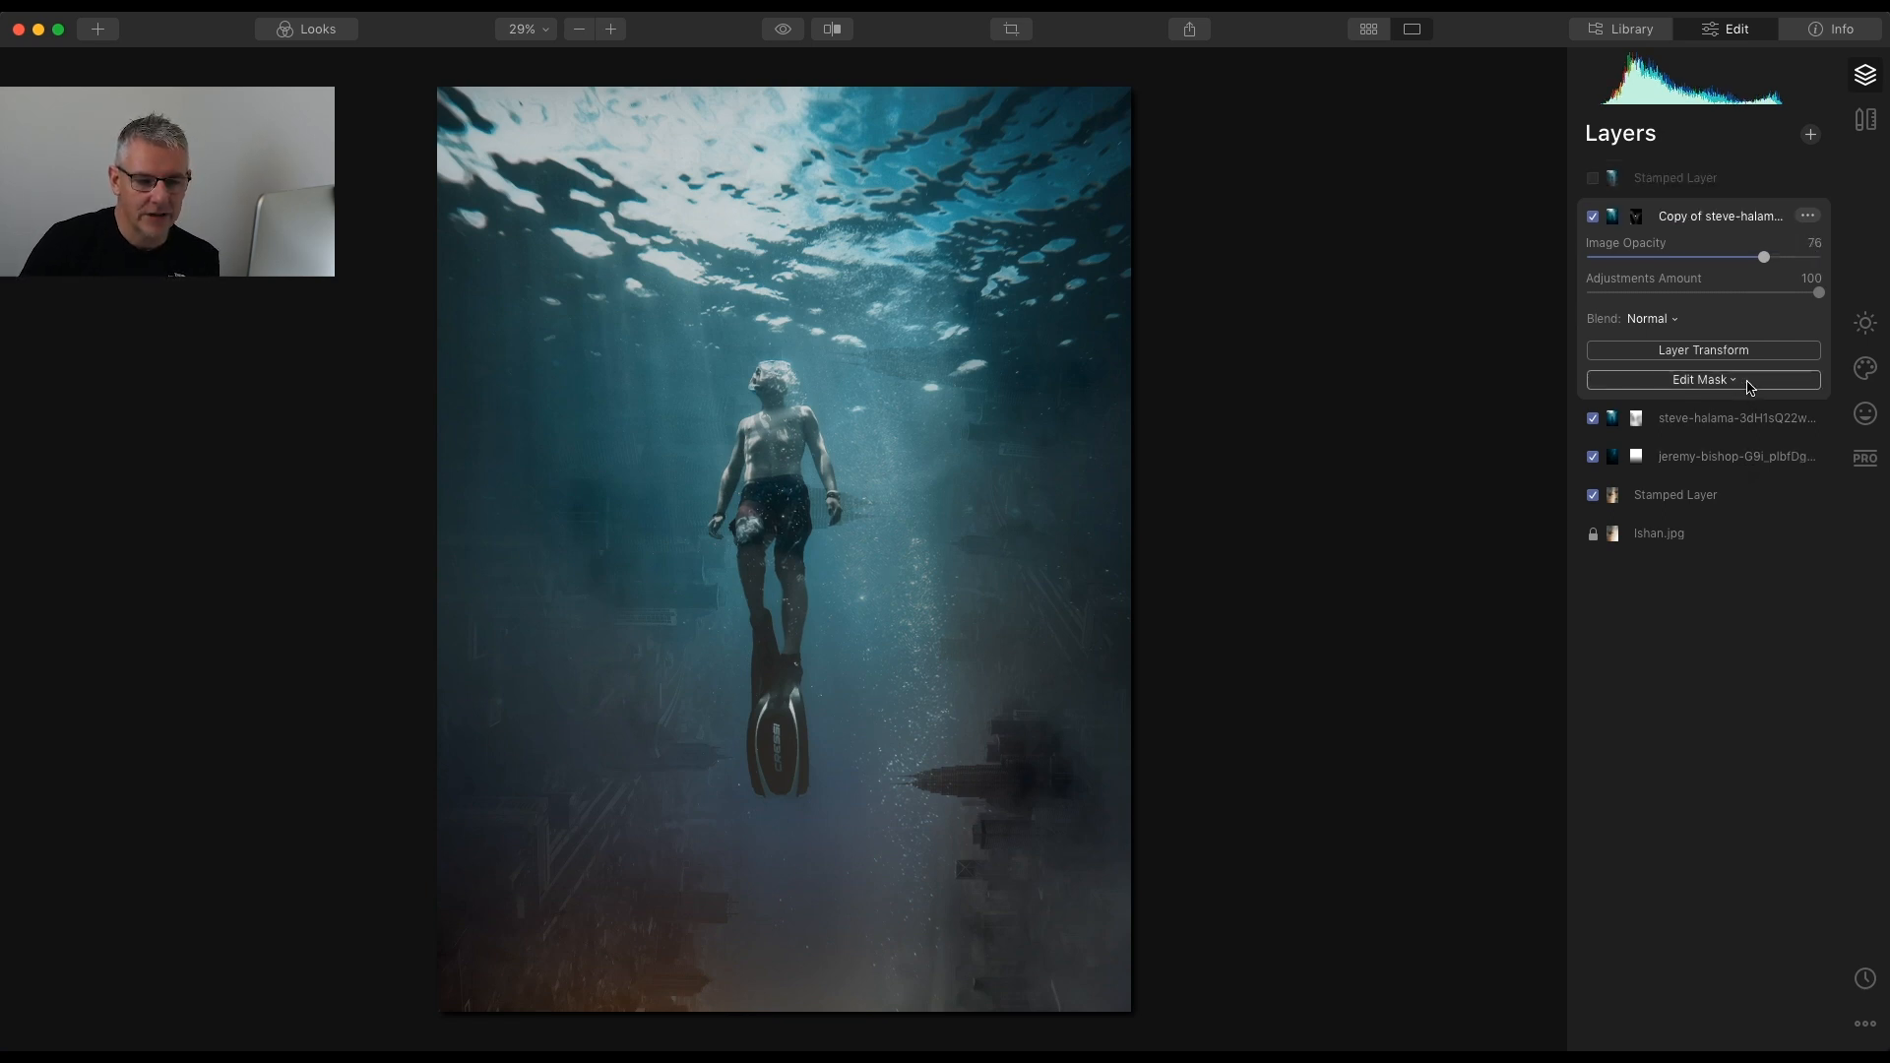
click(1808, 215)
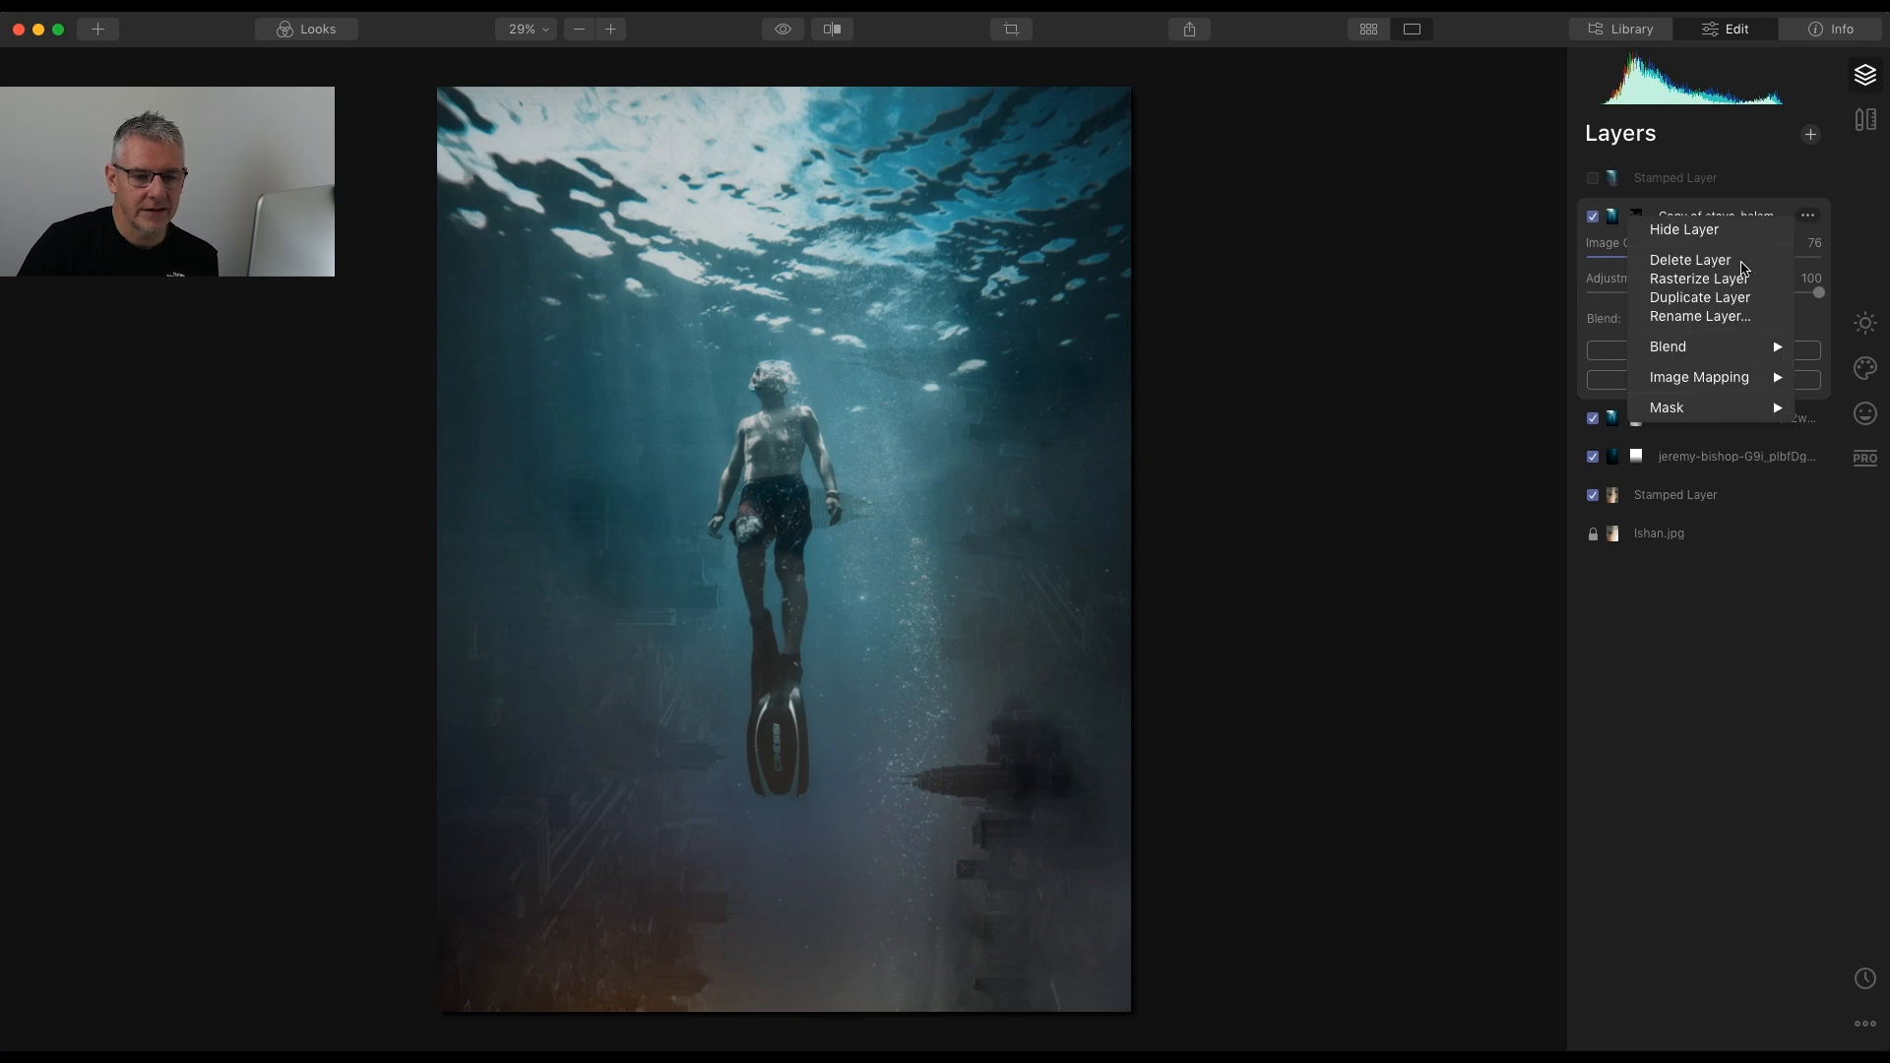
click(1732, 266)
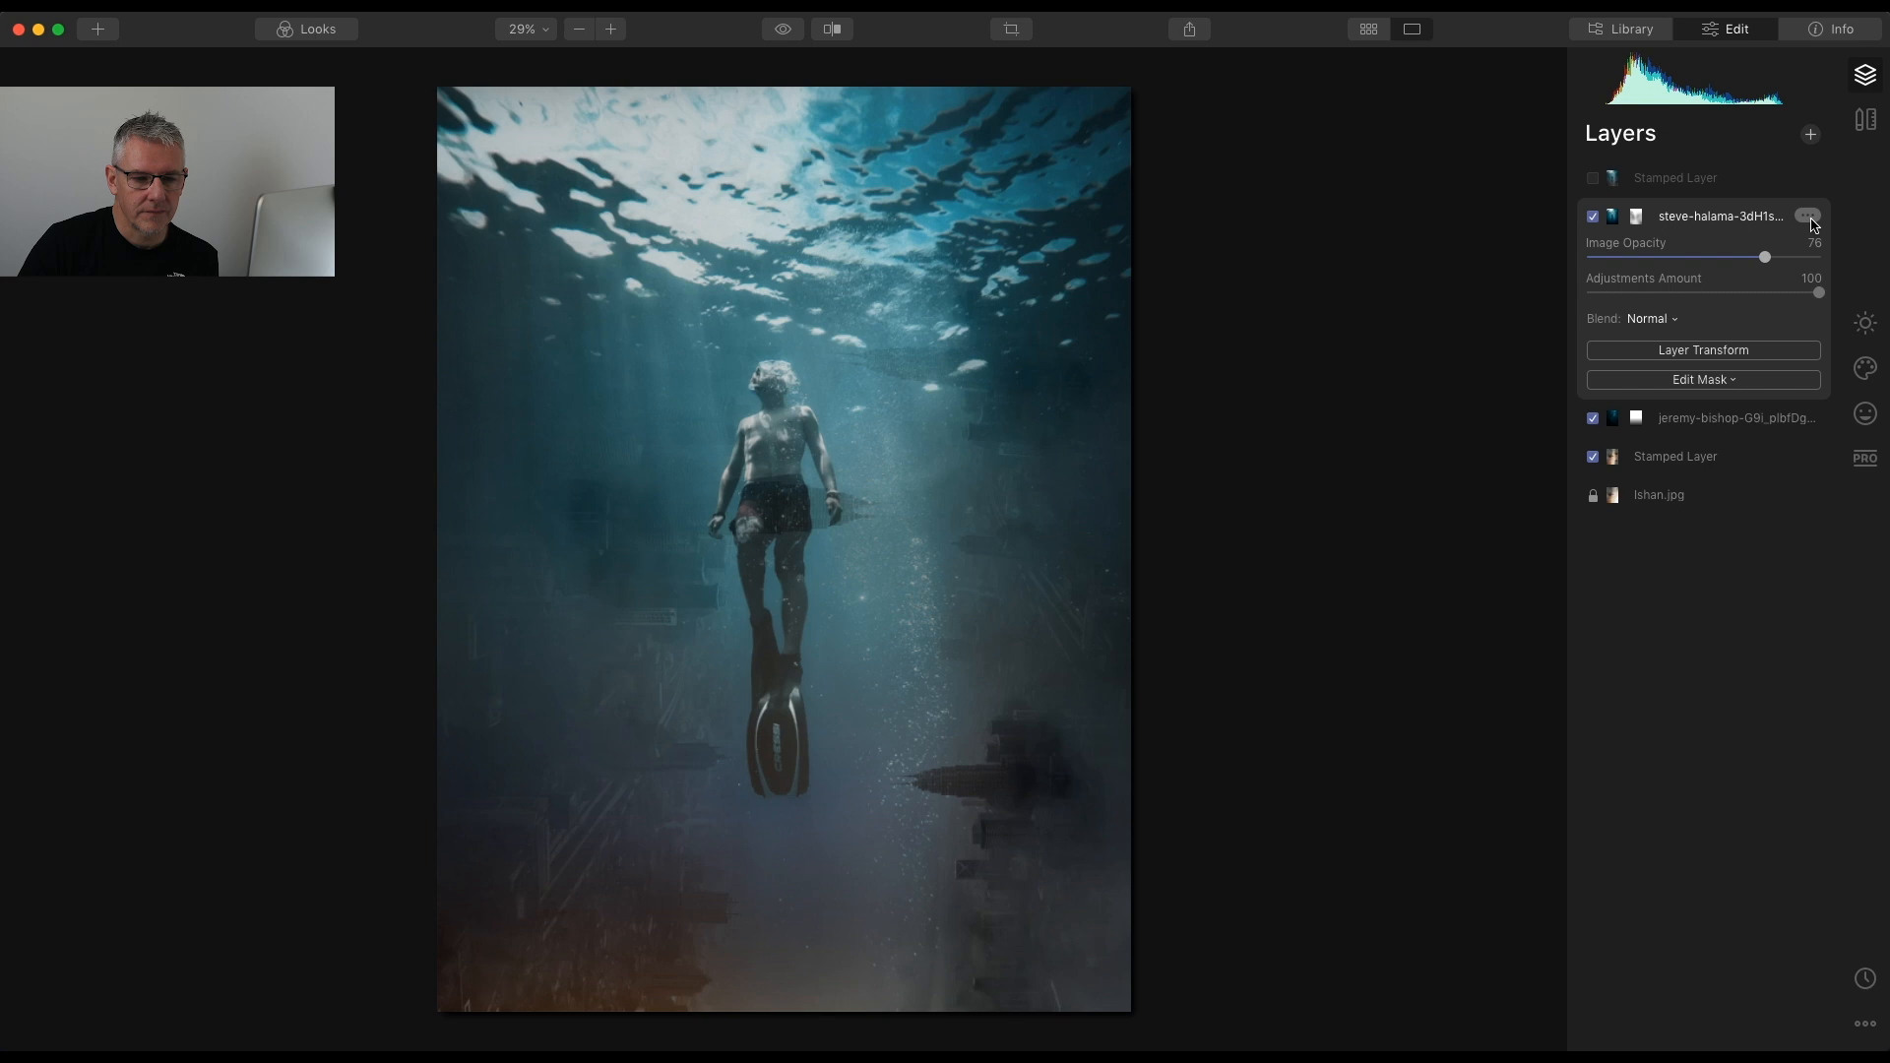
click(1809, 219)
click(1733, 258)
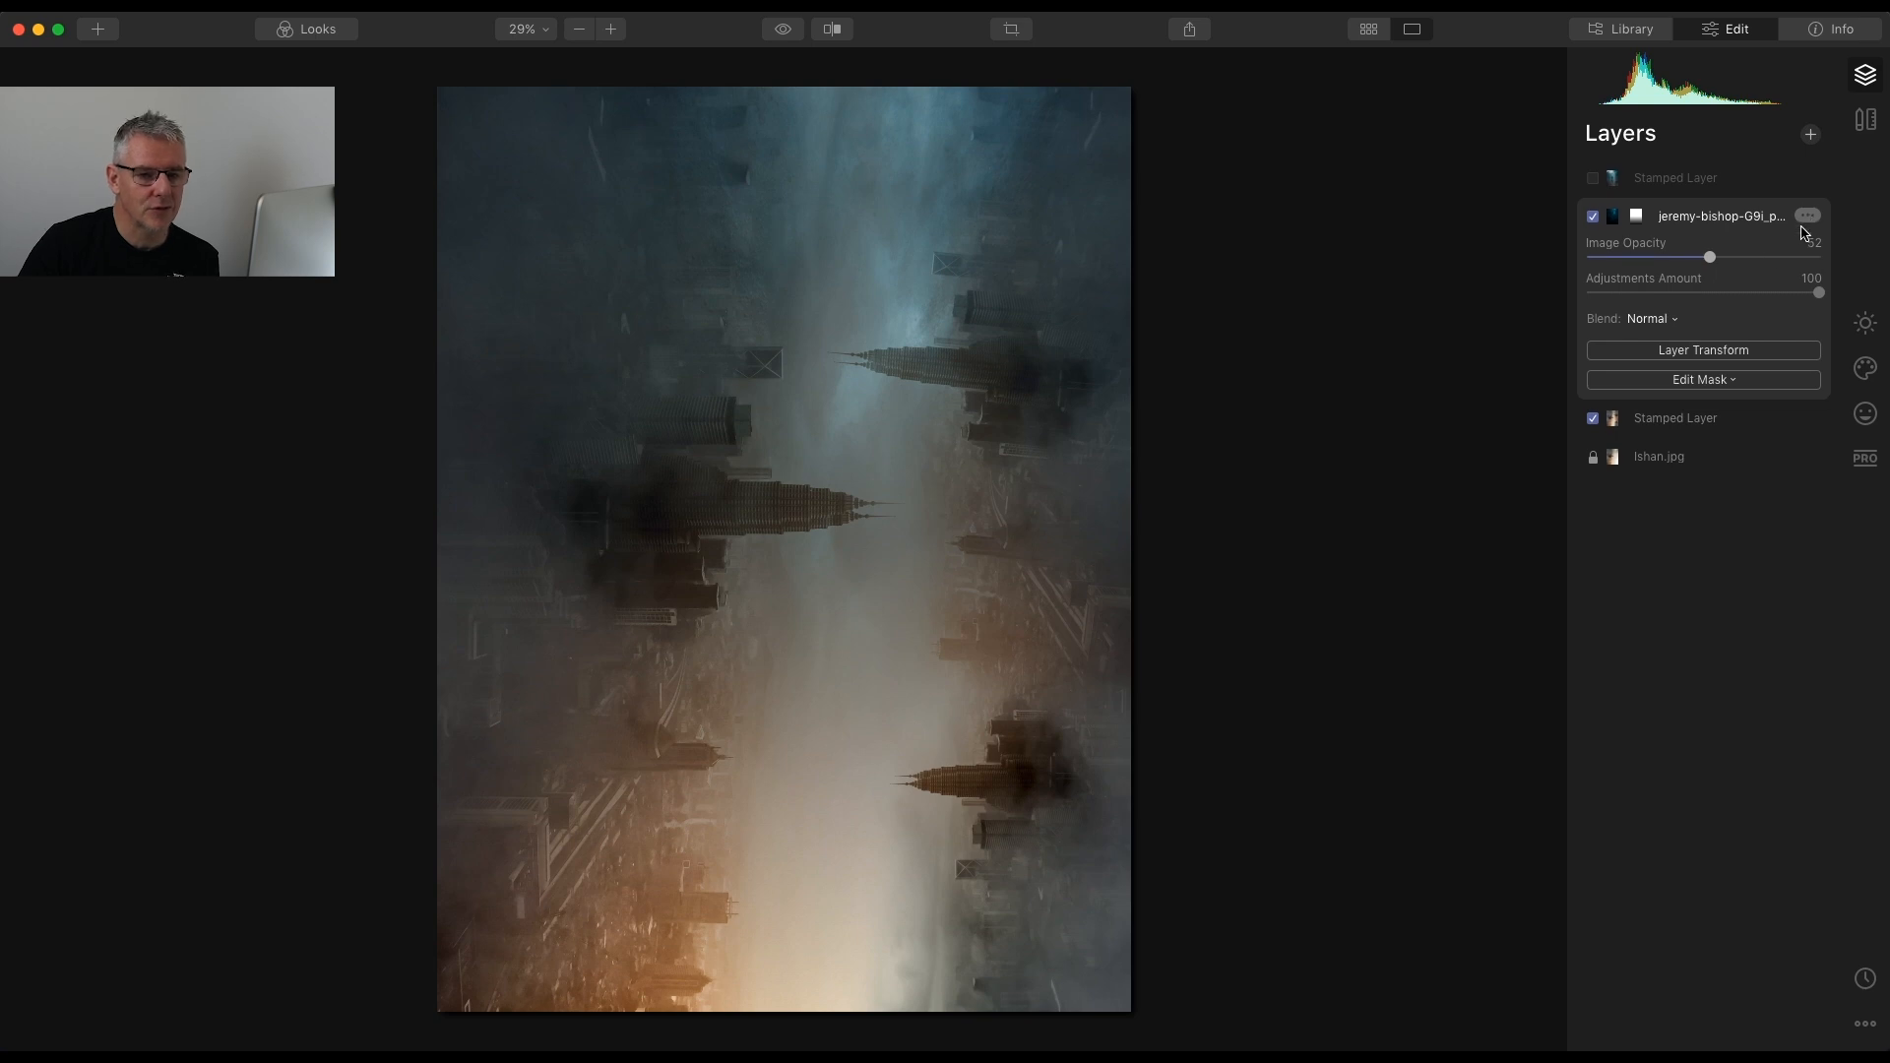
click(1595, 179)
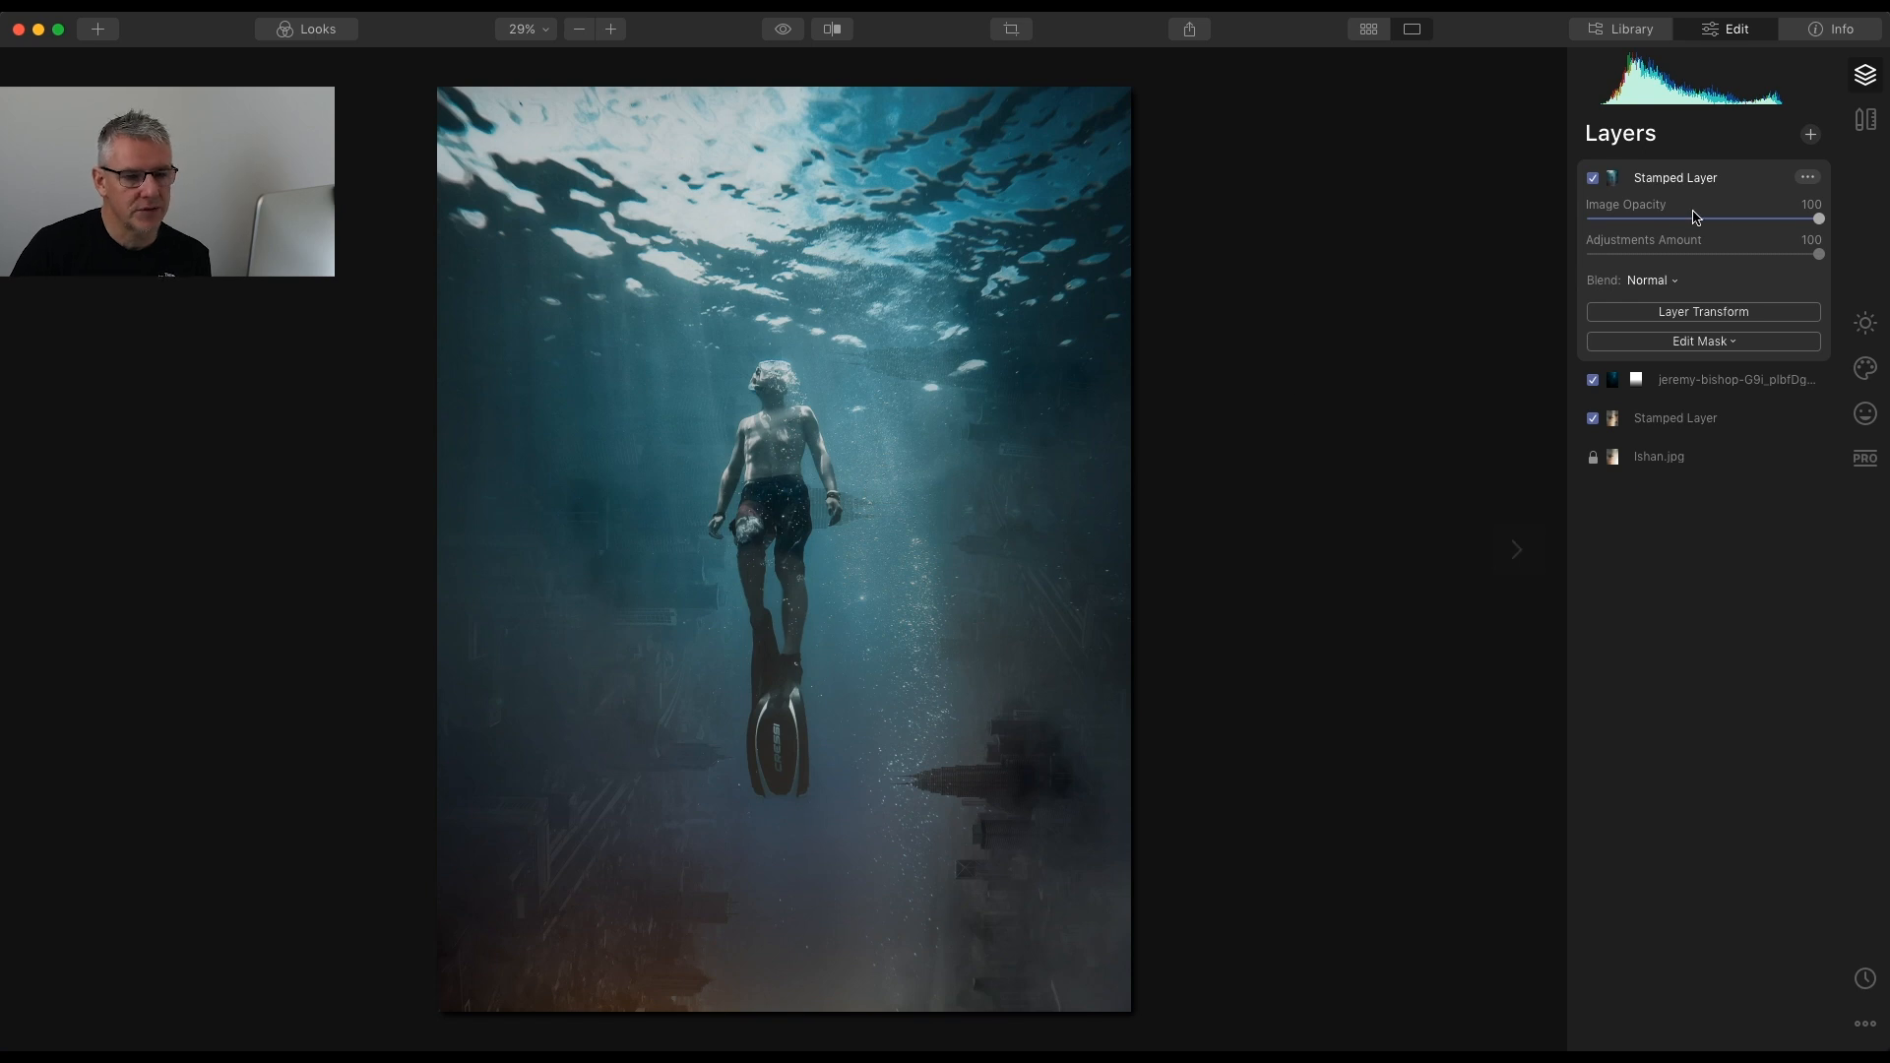
Crop the image with the aspect ratio unlocked, trimming the top of the water surface and a narrow strip off the right edge
click(1013, 29)
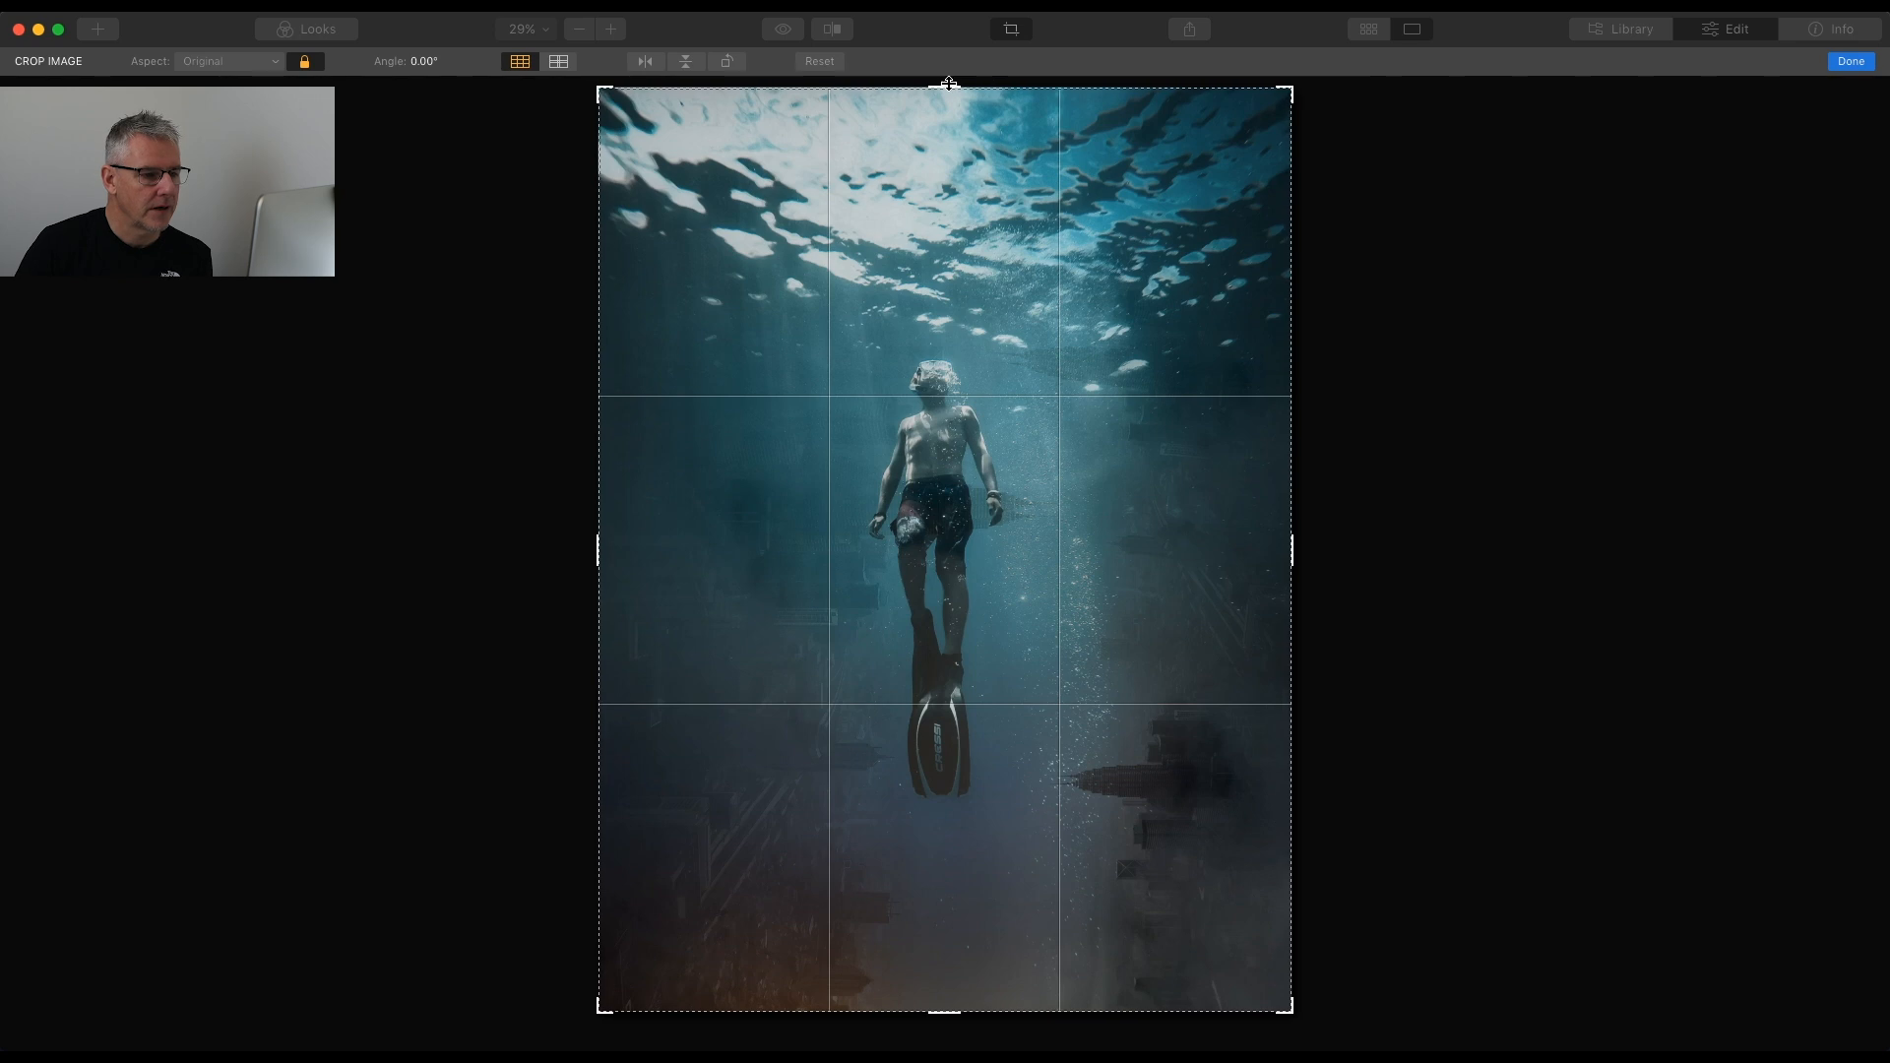
drag(948, 88, 945, 135)
click(305, 61)
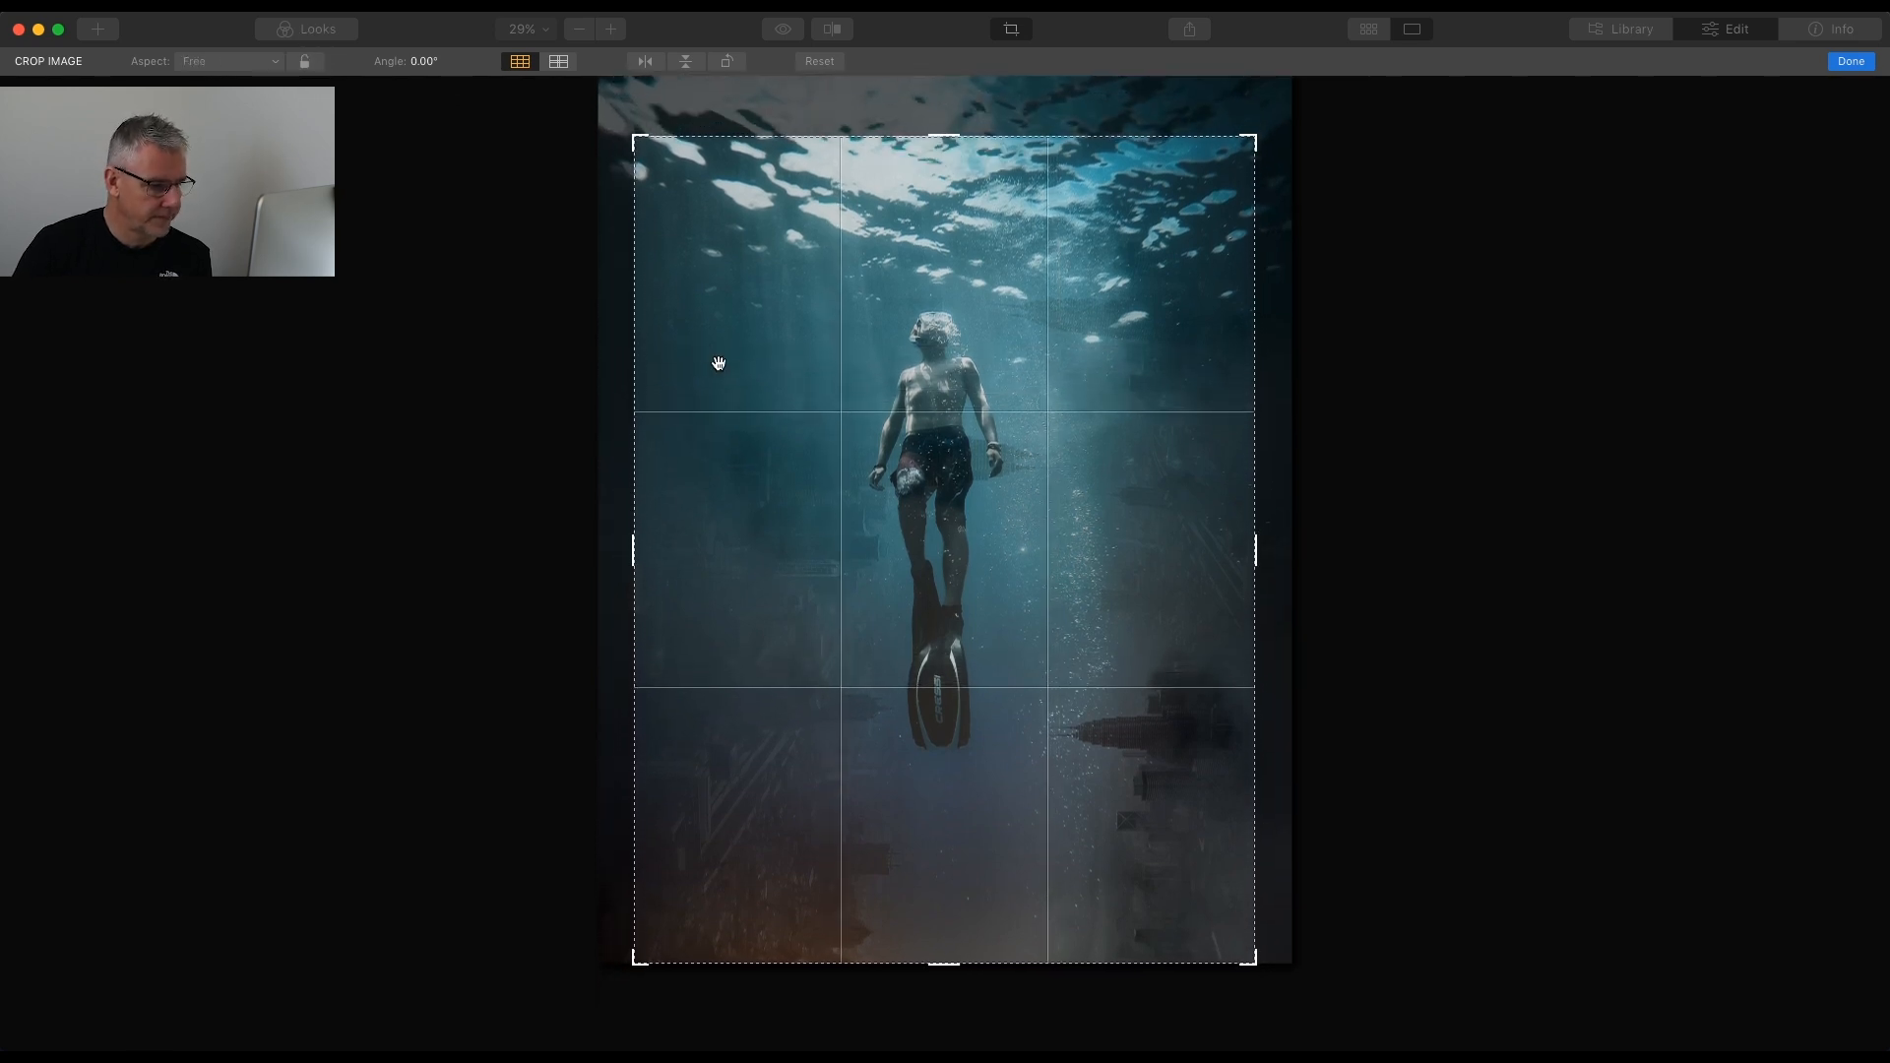
drag(630, 559, 610, 557)
drag(1276, 547, 1291, 547)
drag(943, 136, 942, 115)
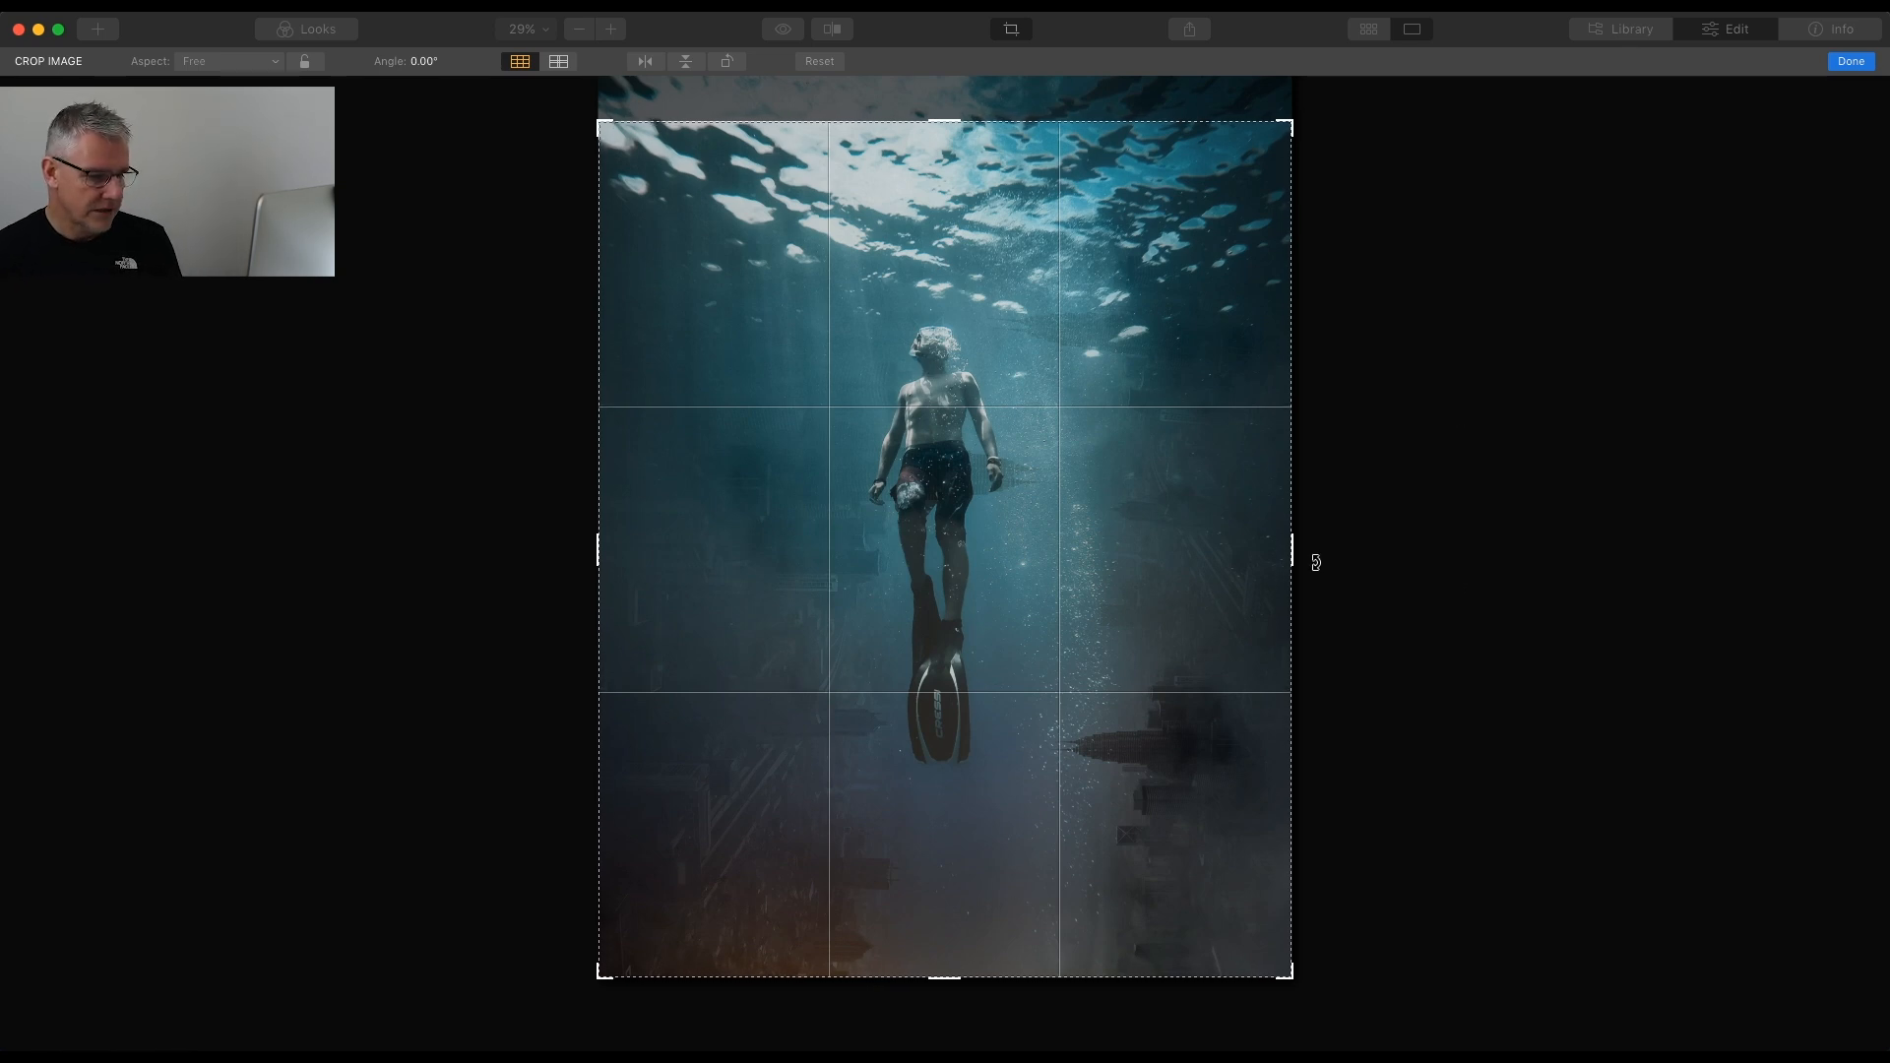
drag(1291, 552, 1280, 550)
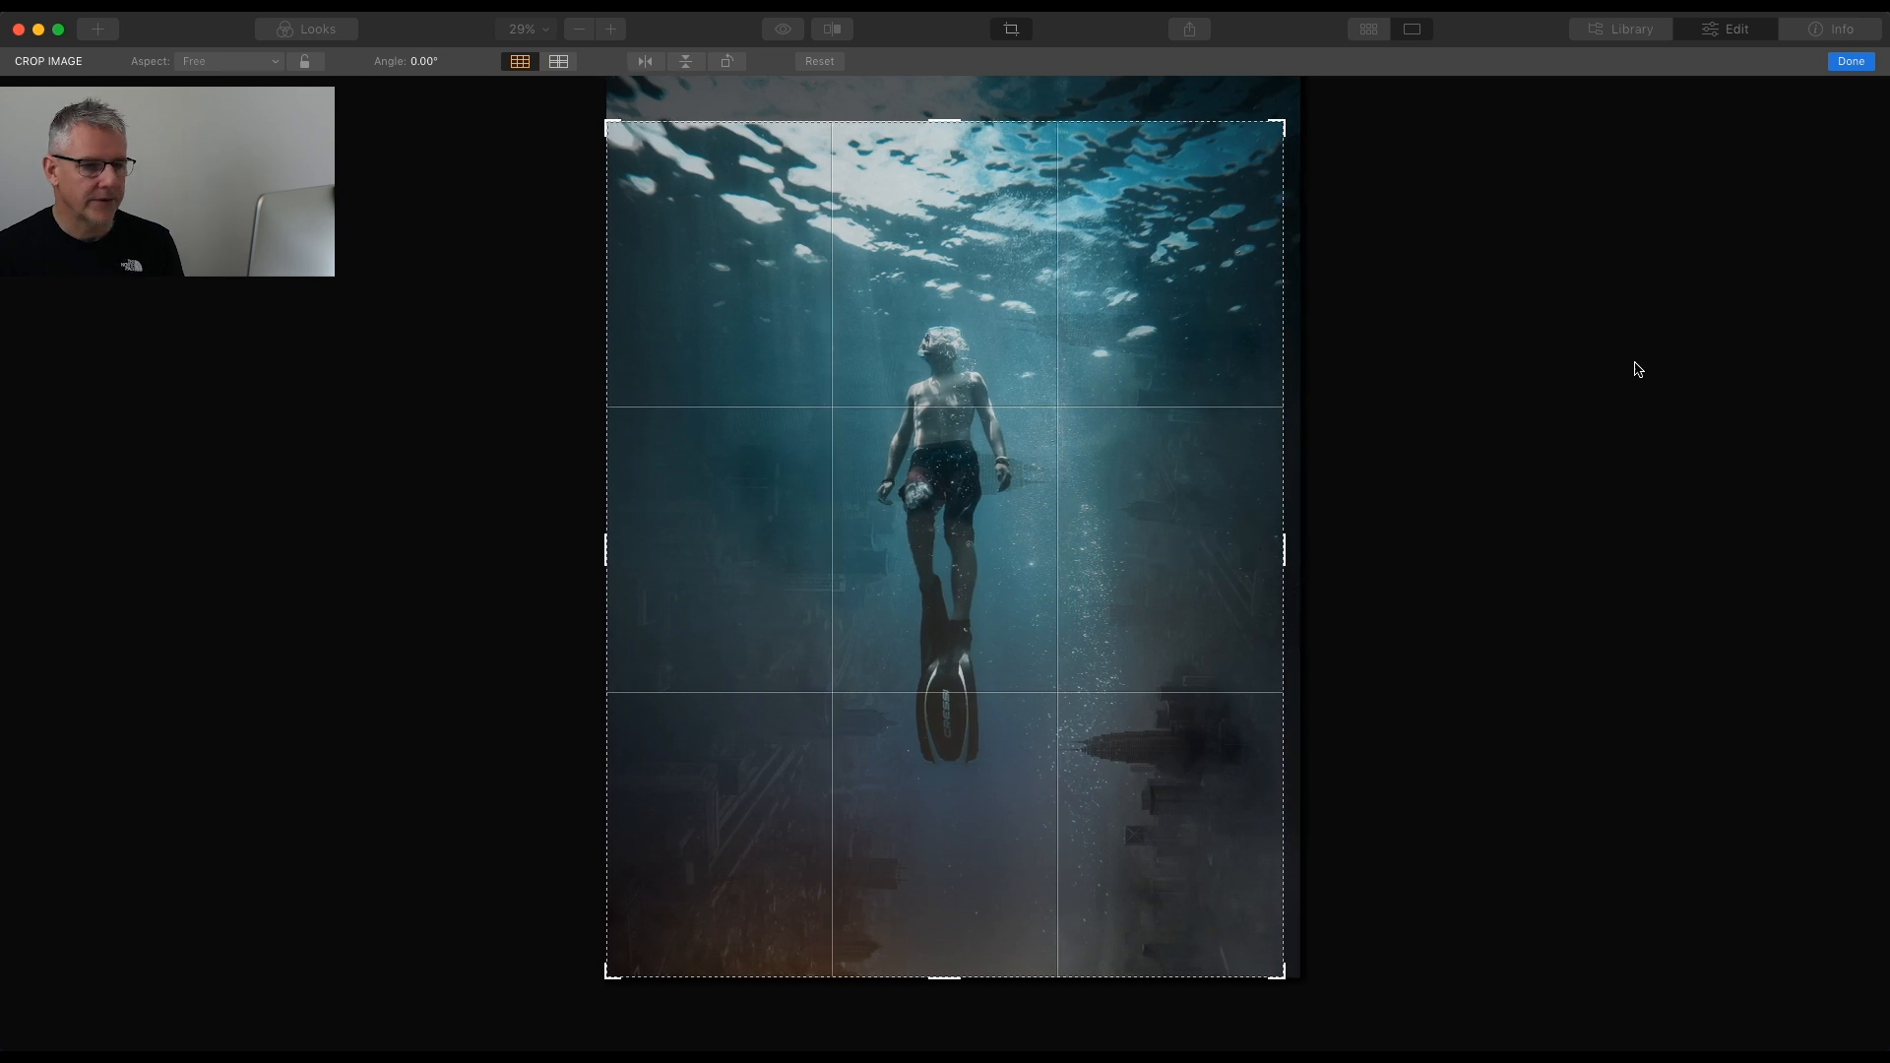
click(1853, 62)
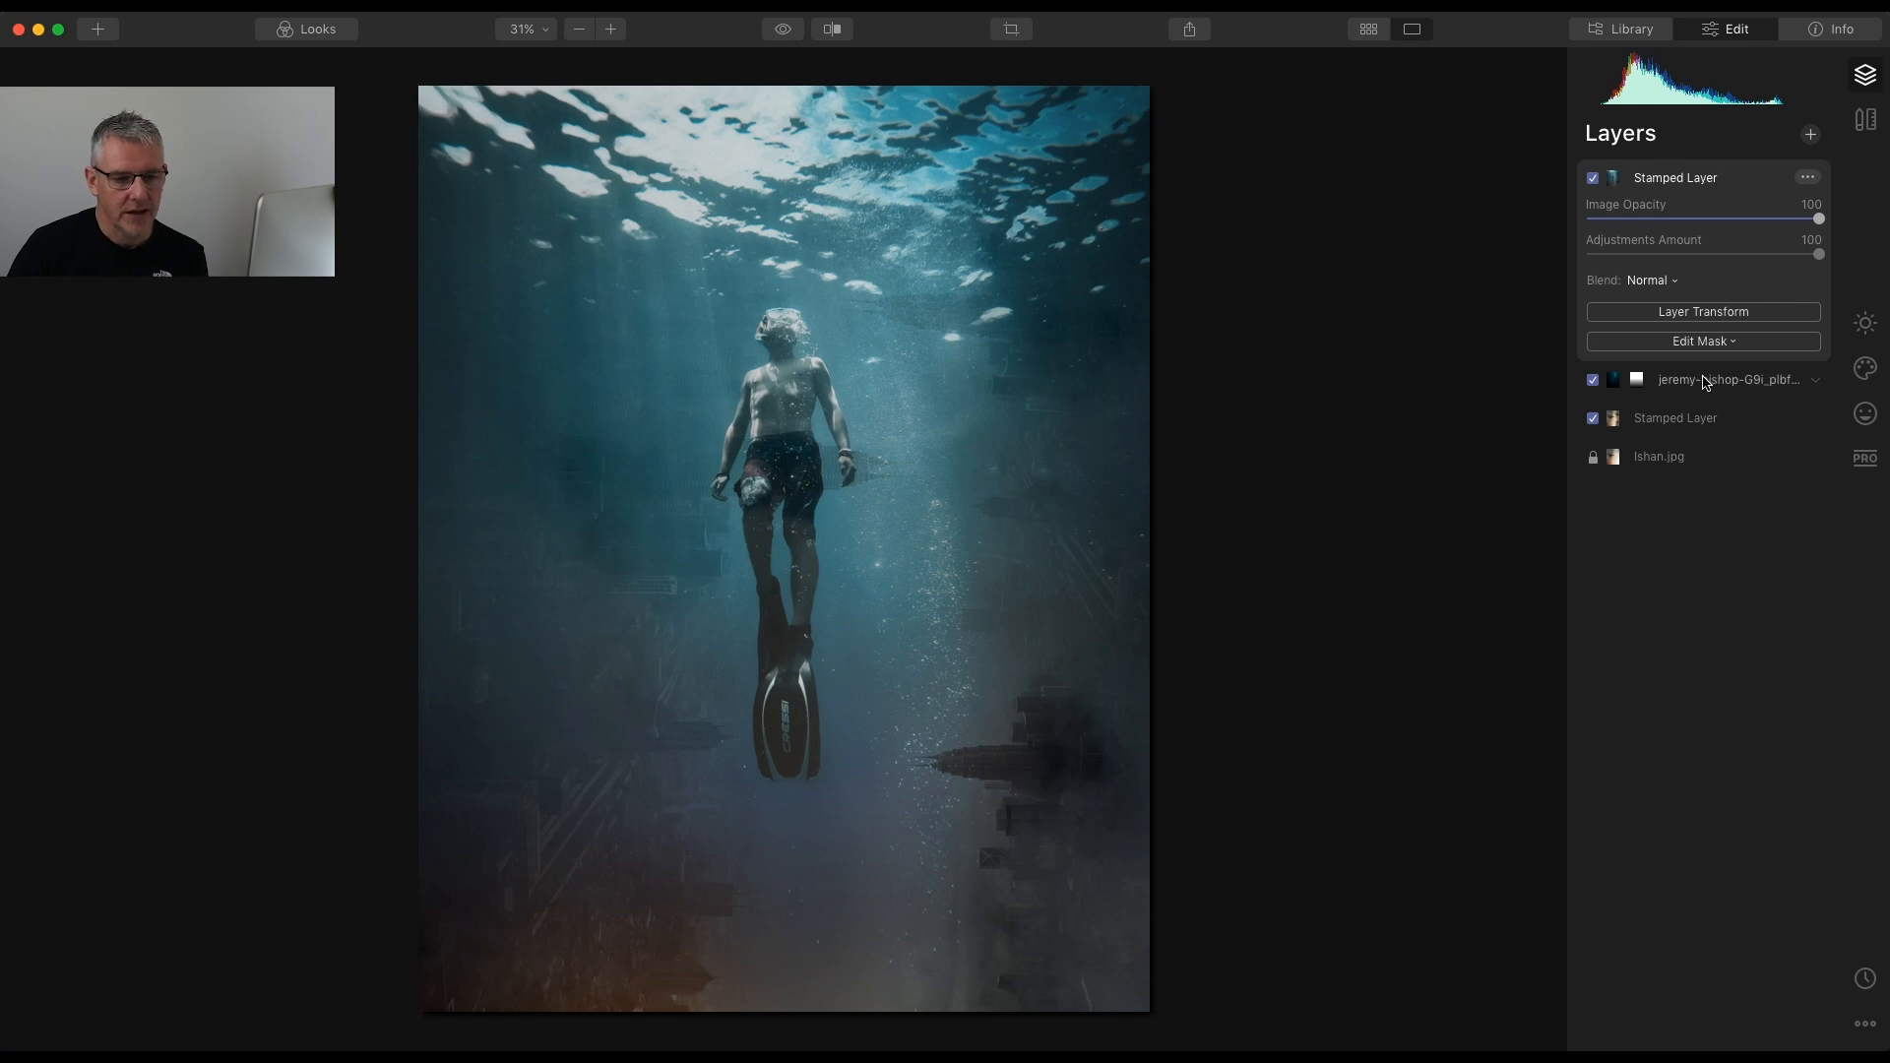
Duplicate the city stamped layer and move the copy to the top of the layer stack, with the layers beneath shown
click(1657, 420)
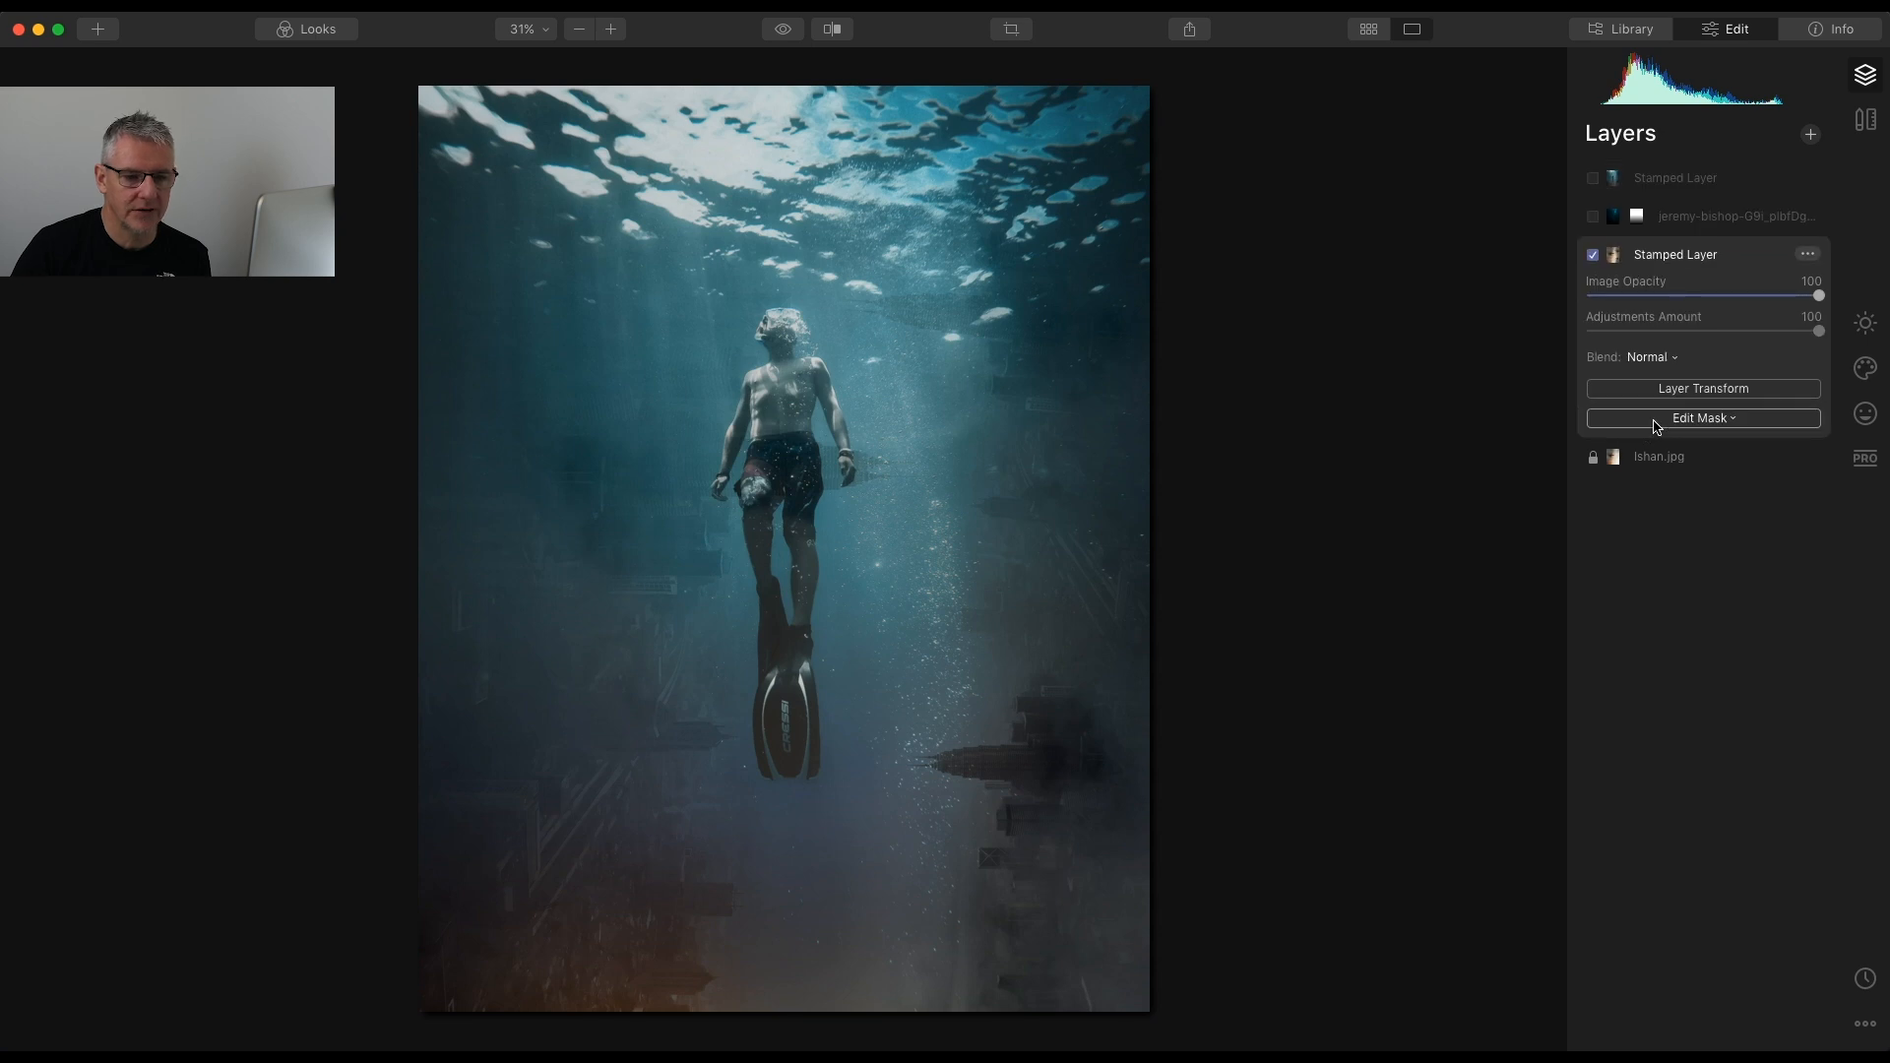
click(1809, 255)
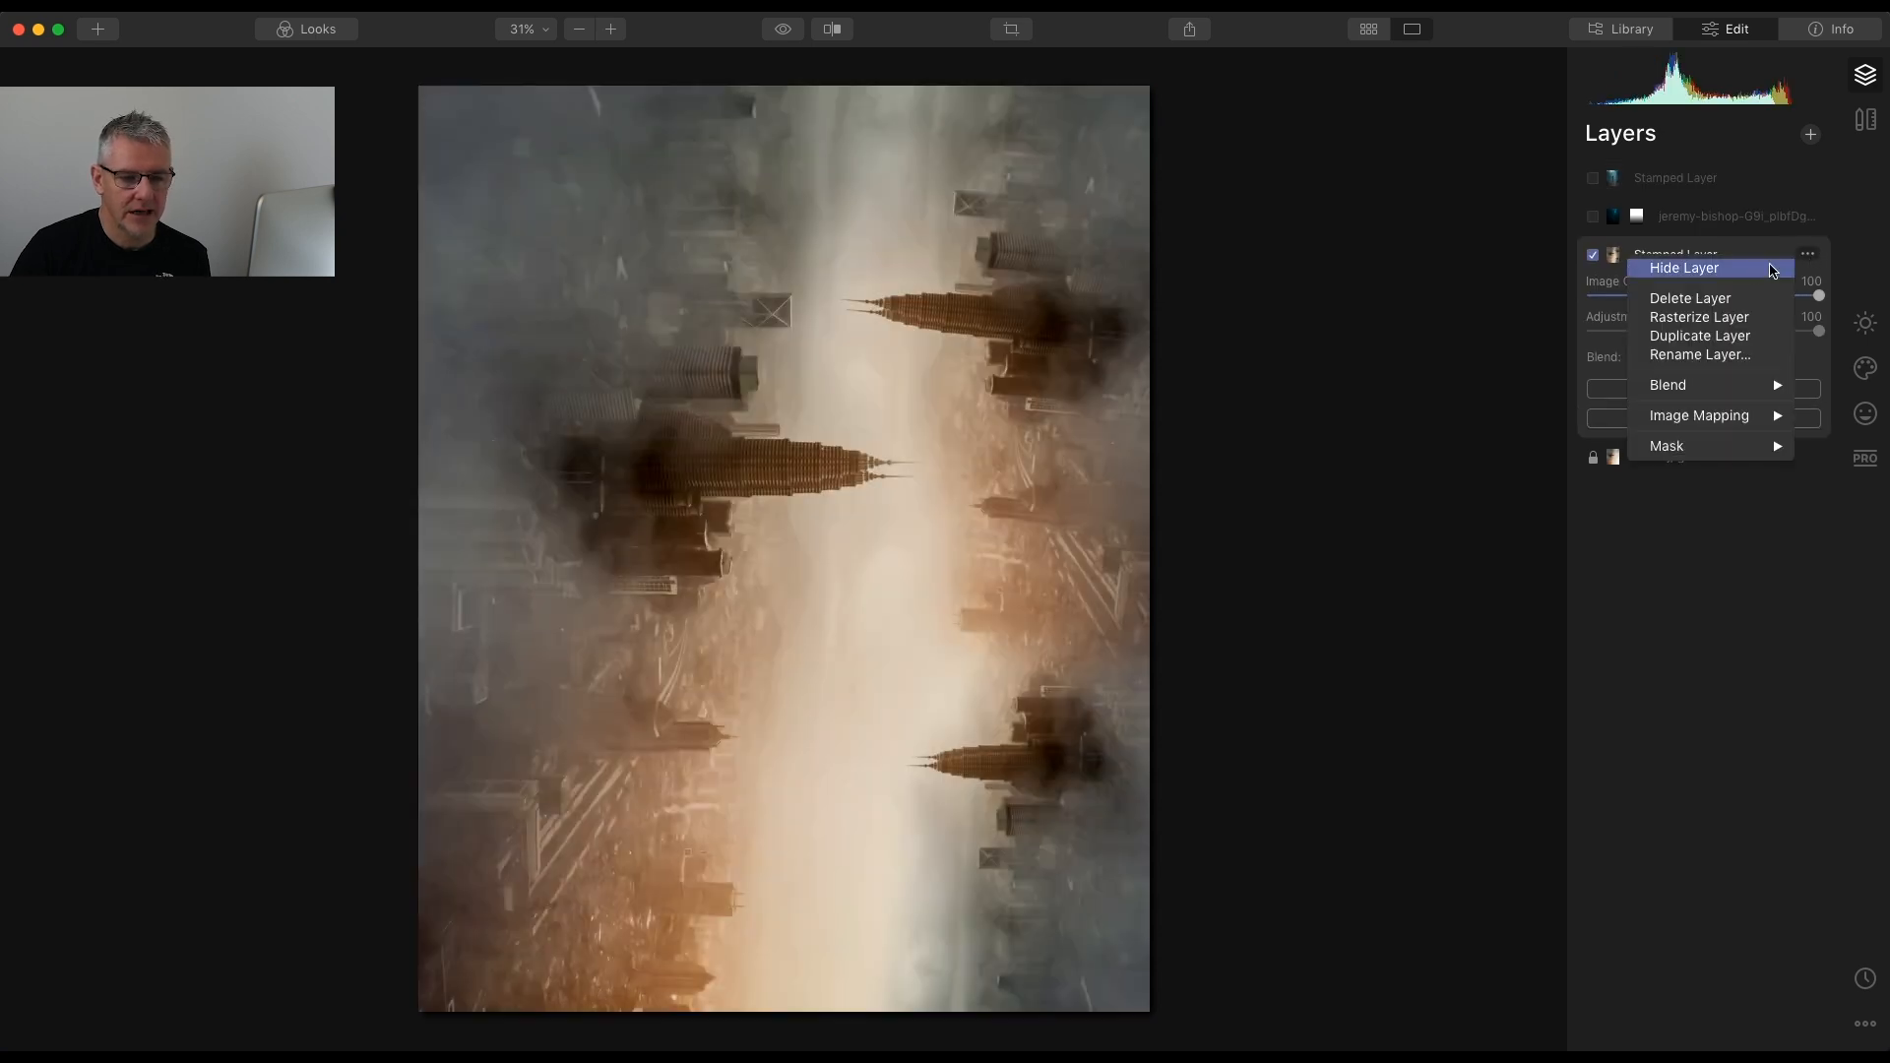
click(1701, 336)
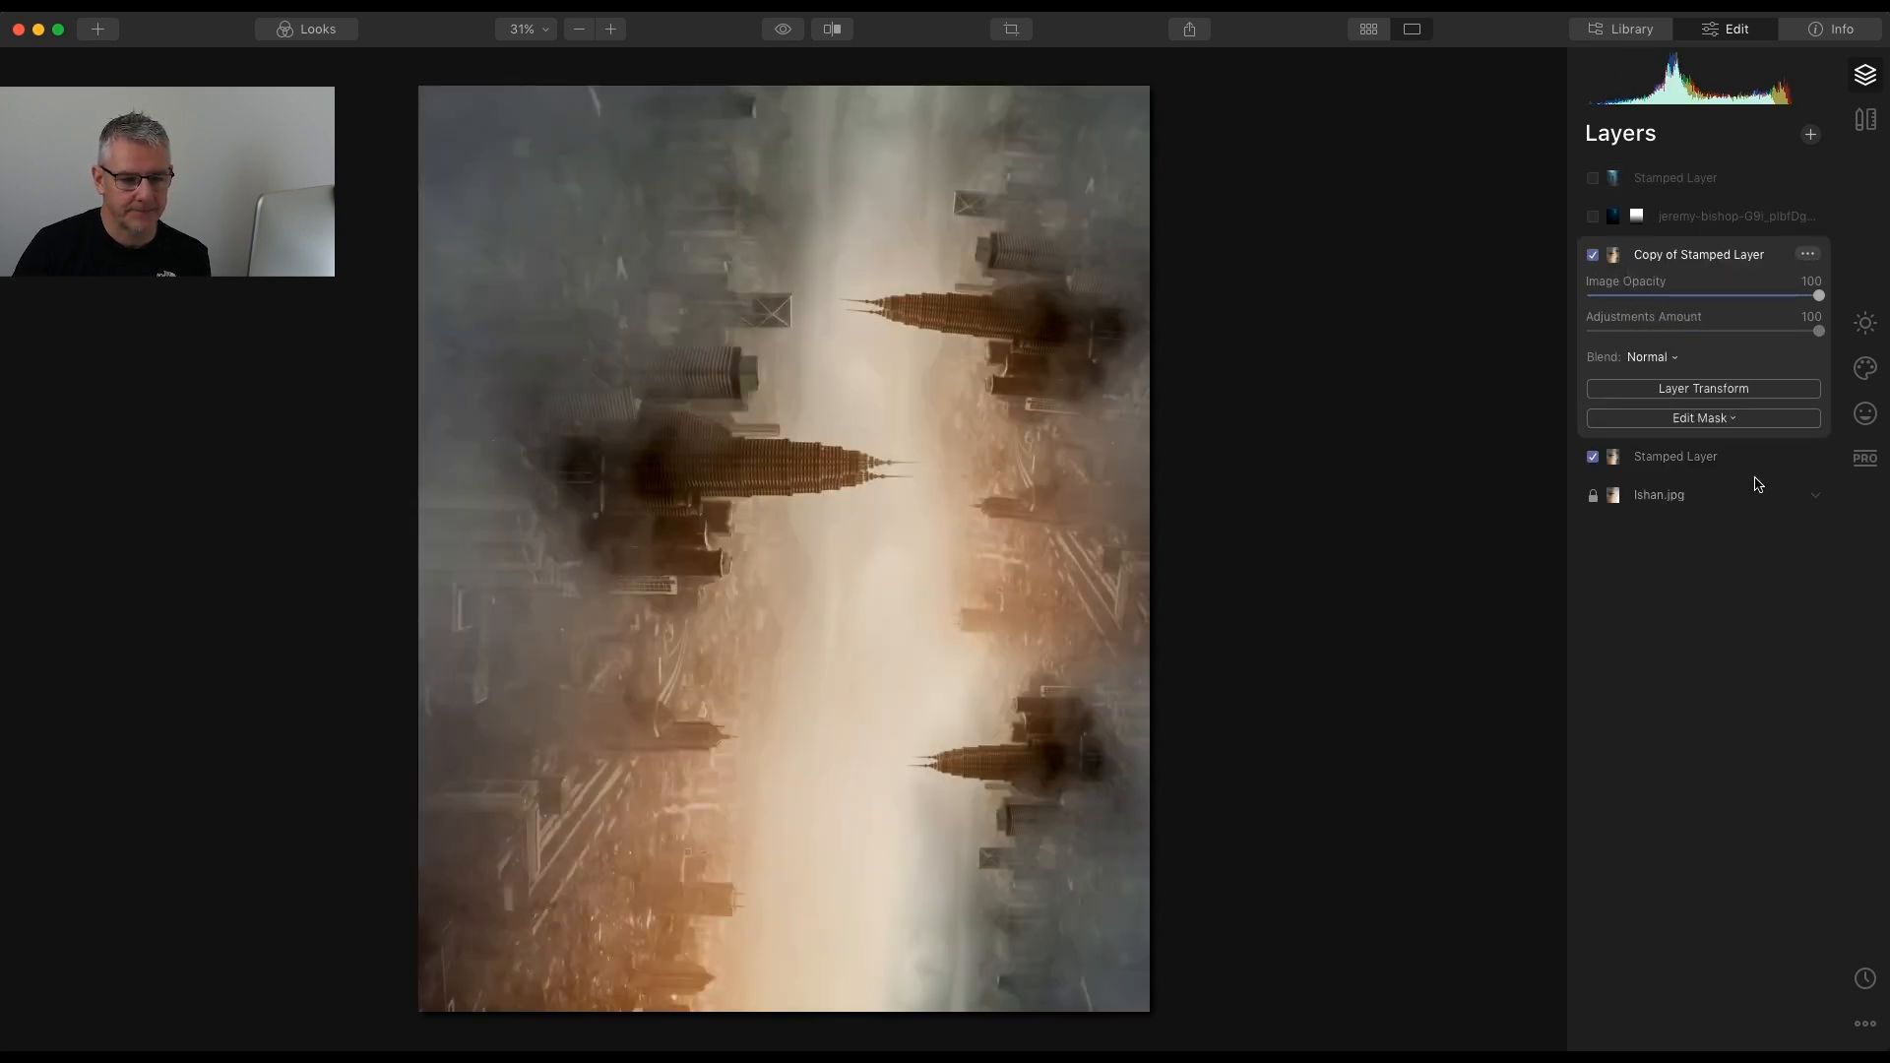
drag(1693, 258, 1707, 168)
click(1593, 418)
click(1593, 380)
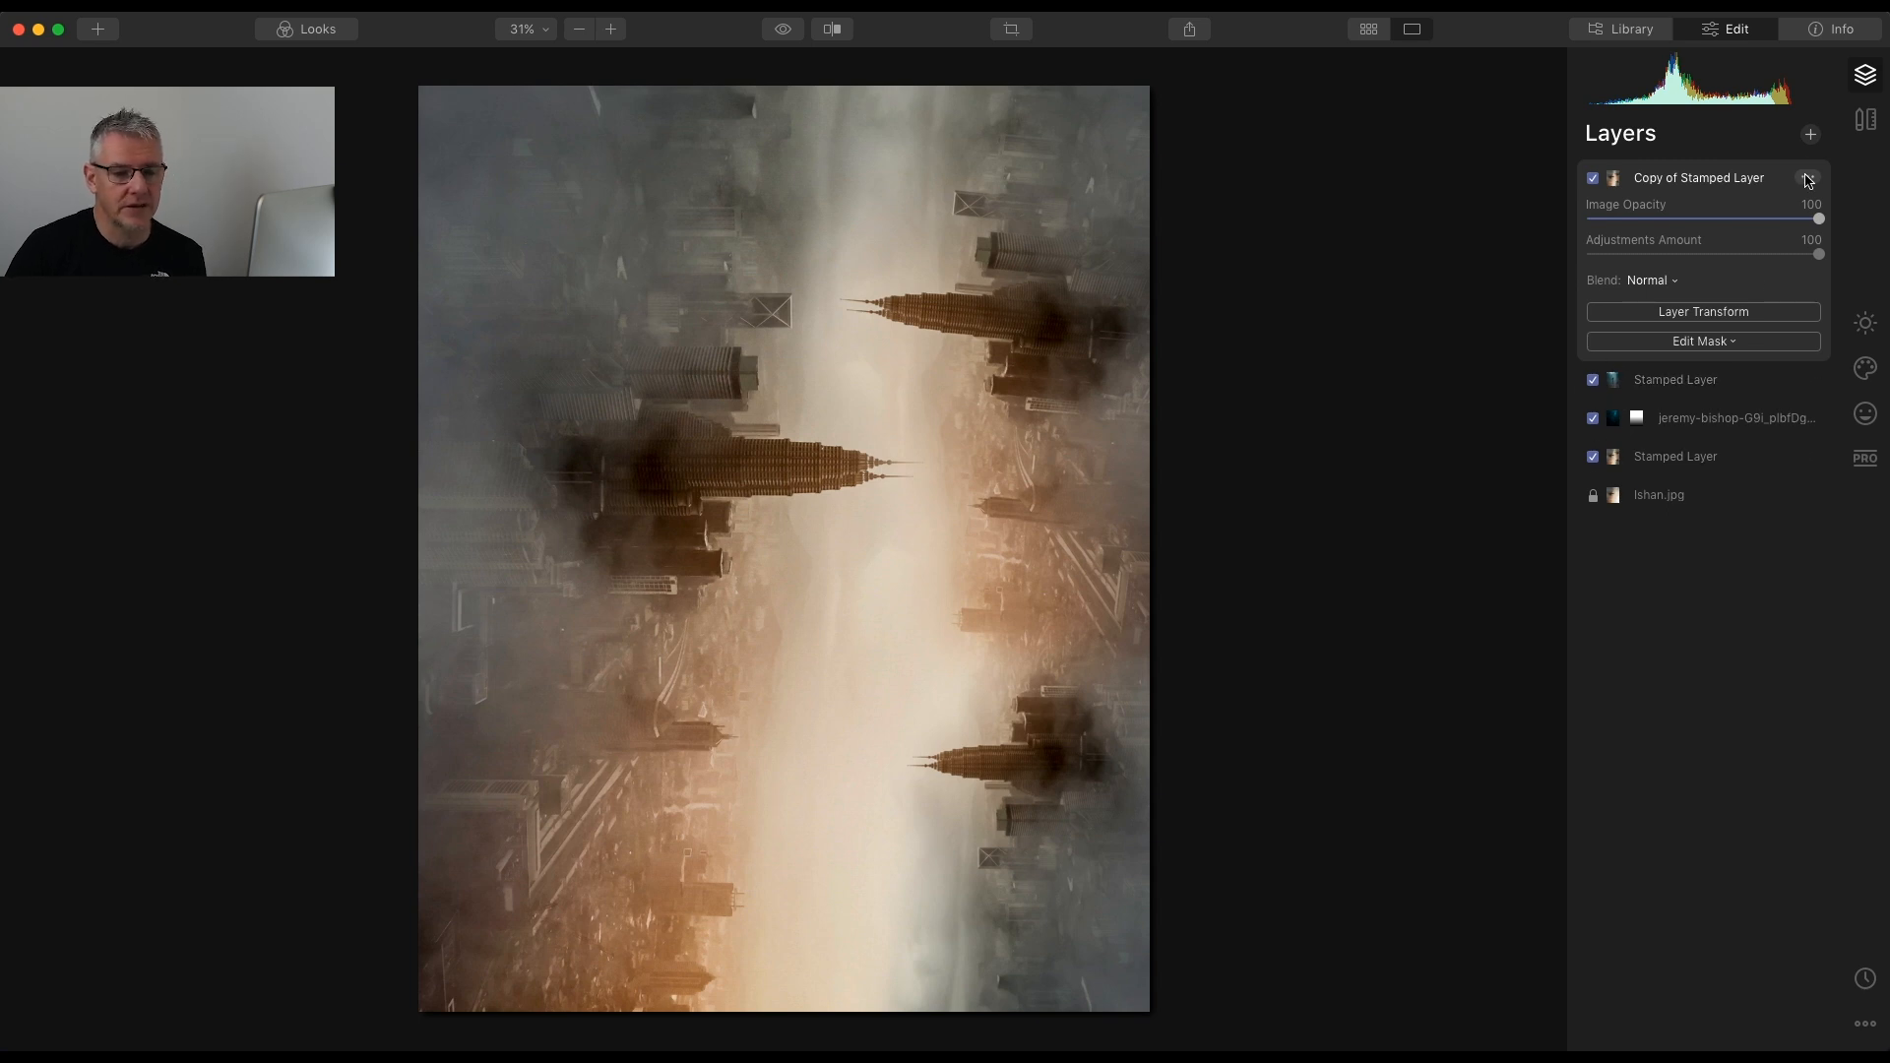
Set the copied city layer's image opacity to 12 and erase it over and around the diver with a size 232, 68% opacity brush
drag(1819, 219, 1607, 218)
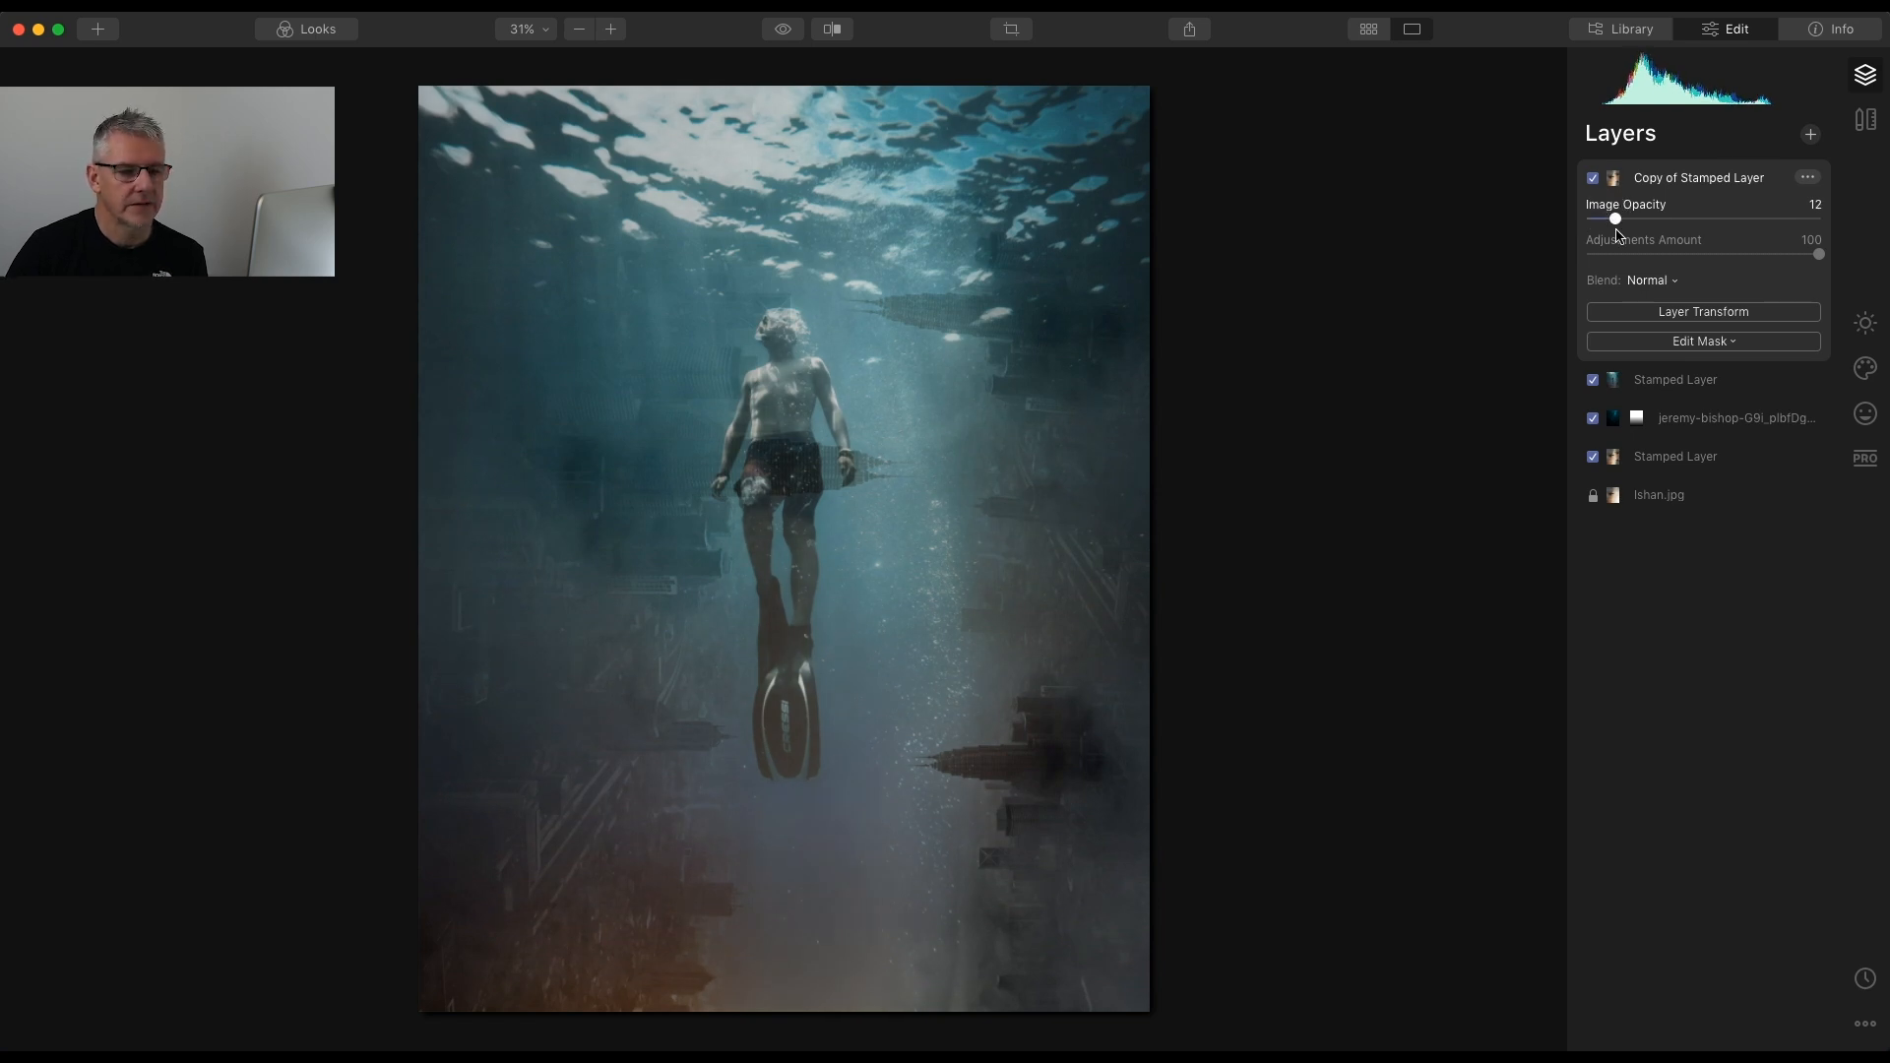
click(1721, 341)
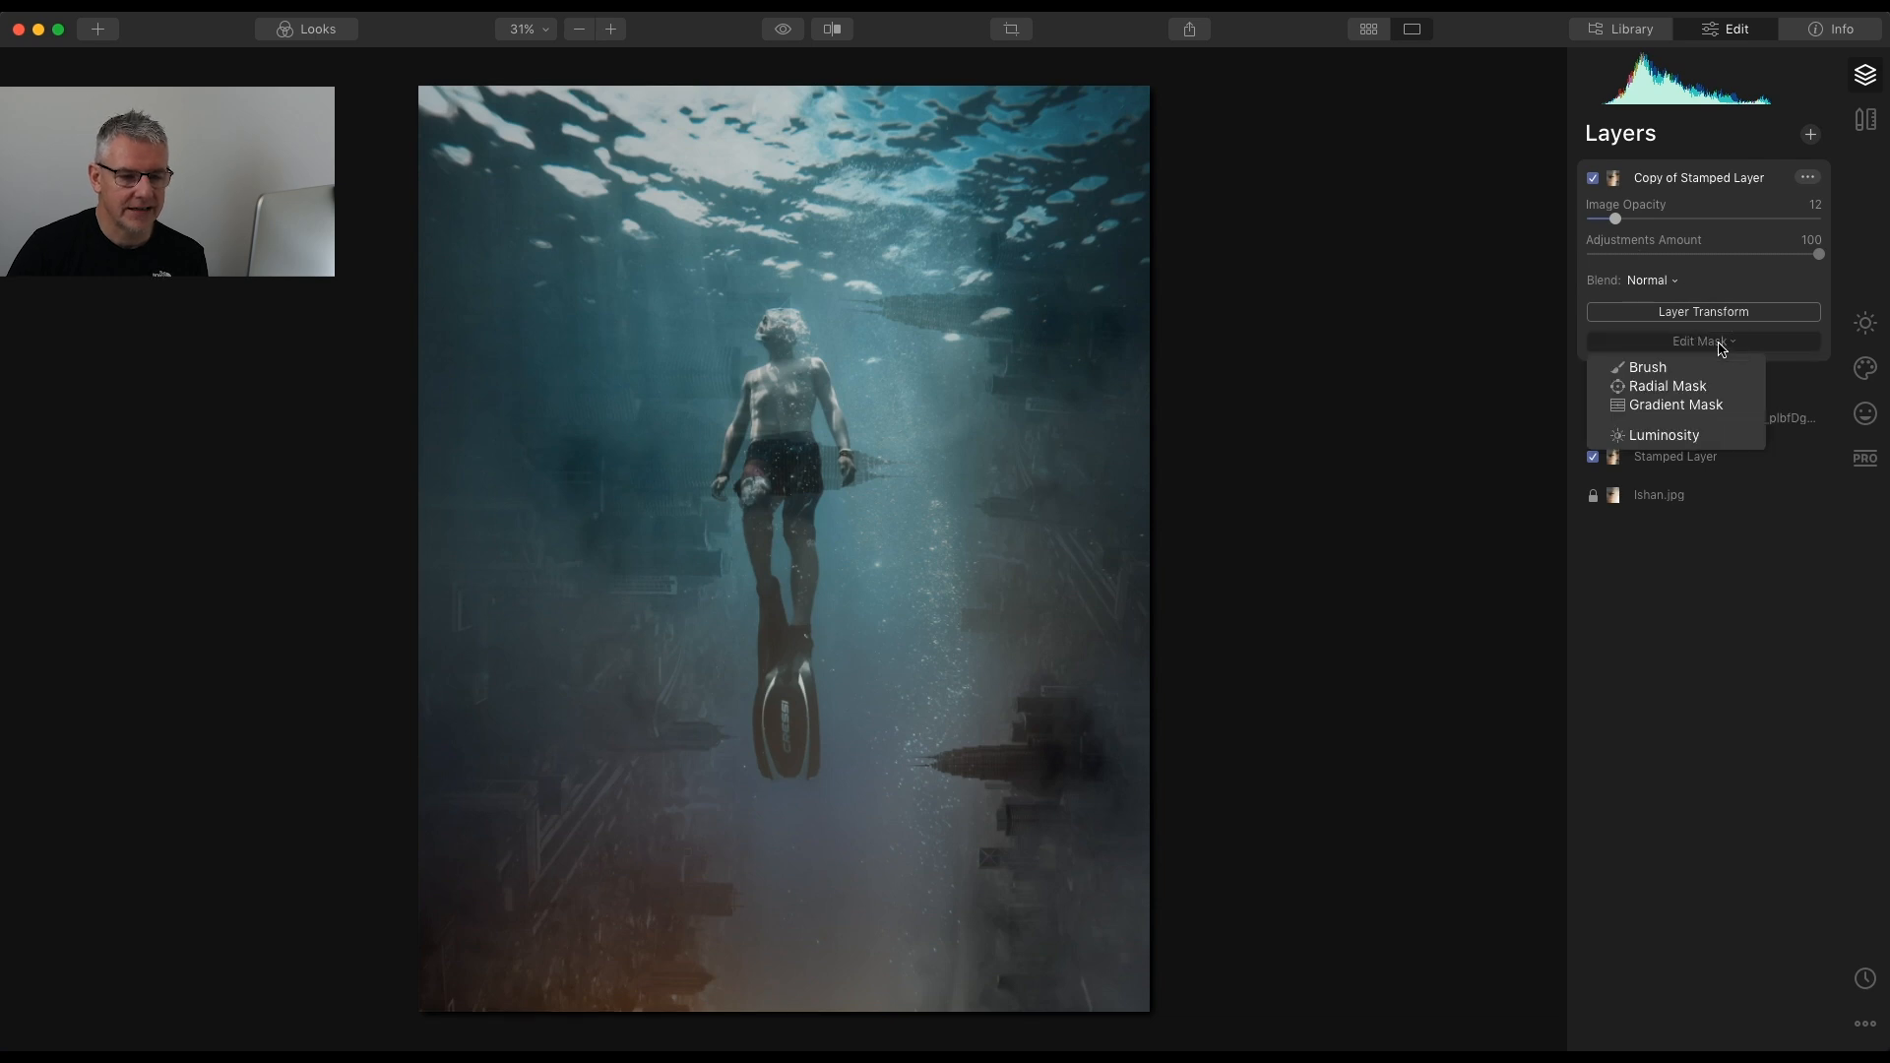
click(1705, 372)
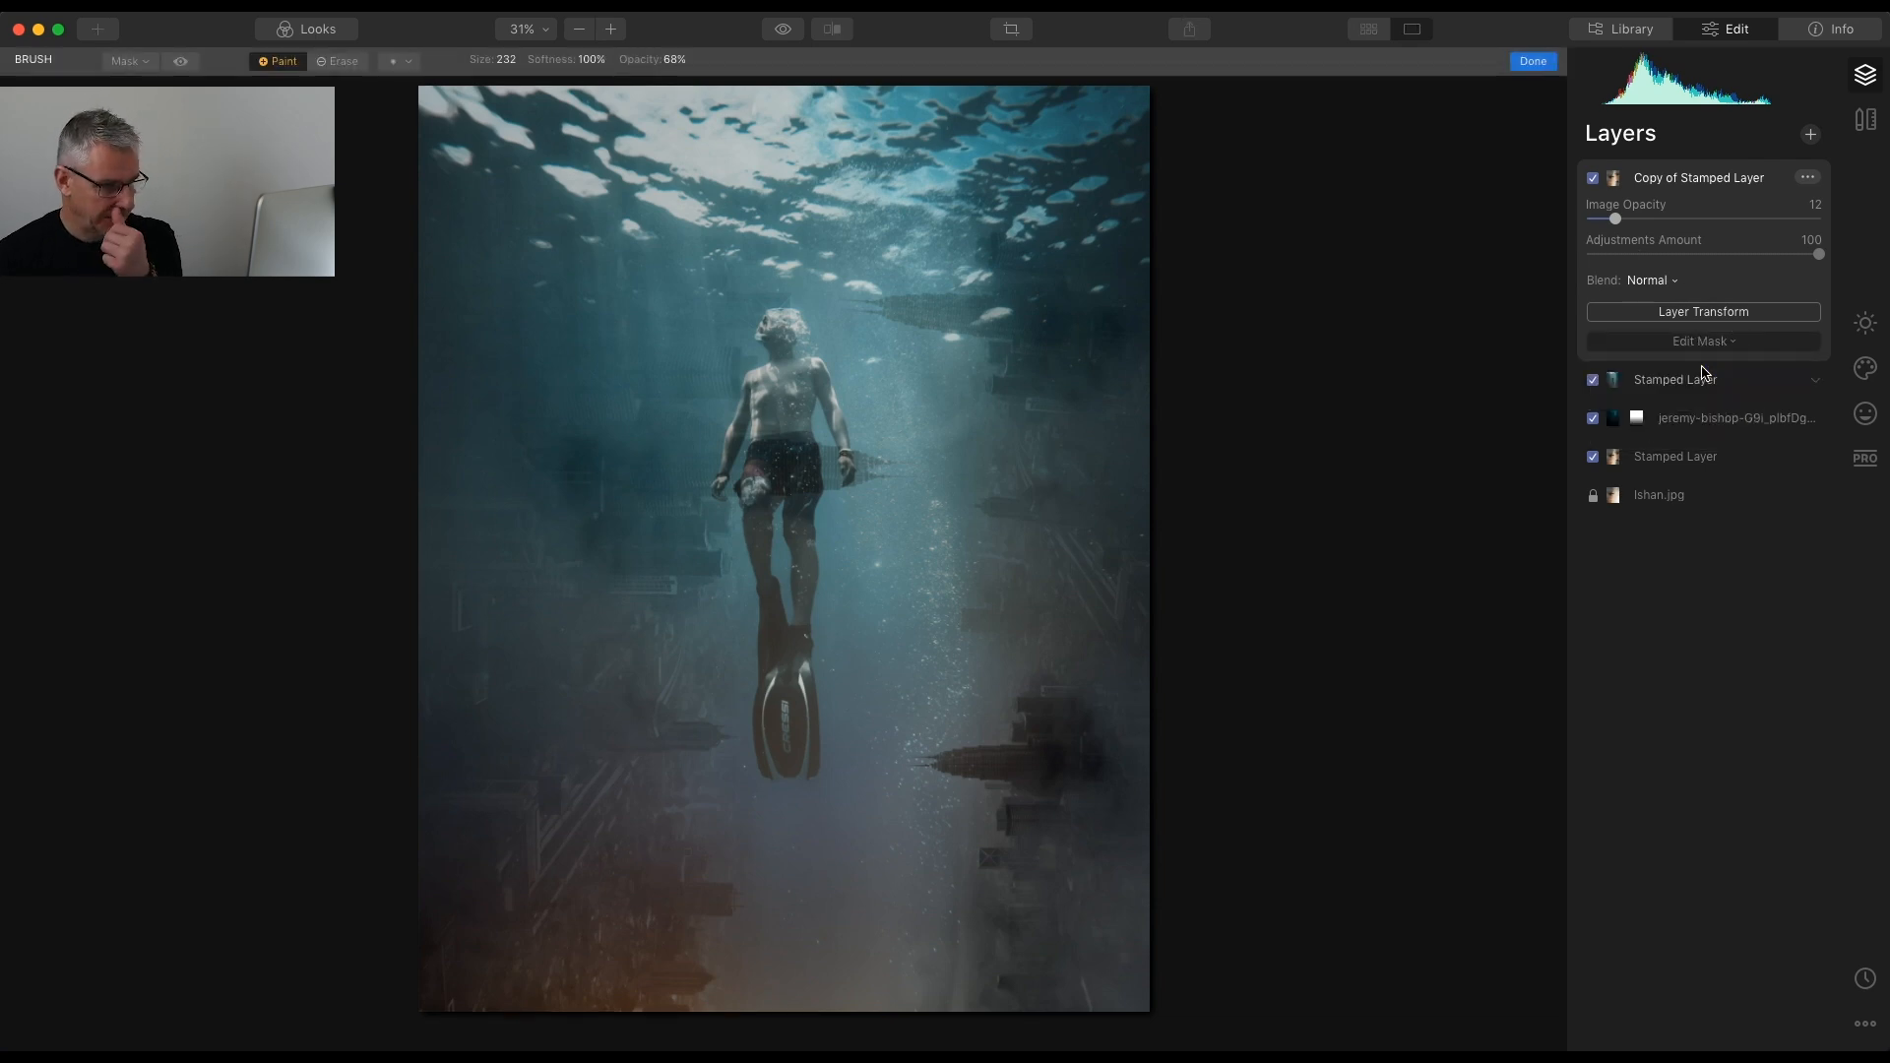
click(344, 63)
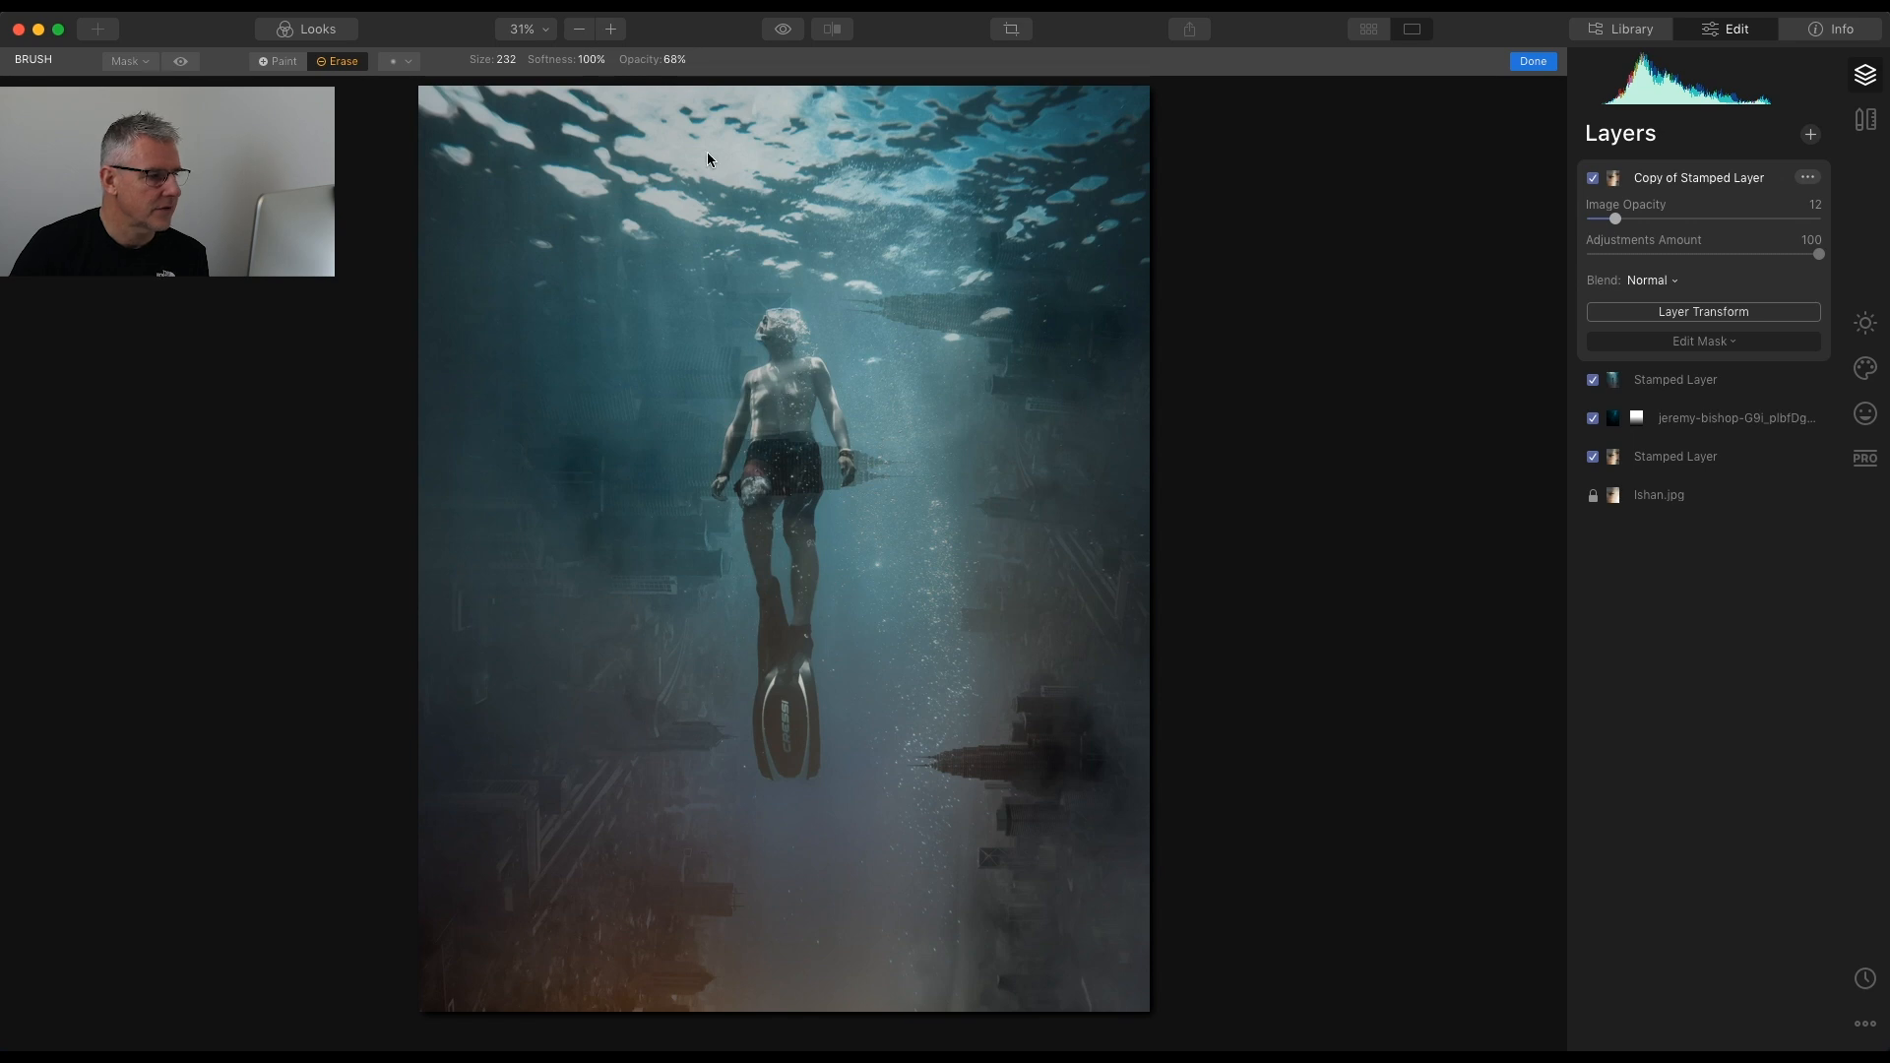
mouse_move(773, 543)
mouse_down()
mouse_move(791, 775)
mouse_move(807, 560)
mouse_move(790, 402)
mouse_move(787, 749)
mouse_move(798, 546)
mouse_move(779, 395)
mouse_move(771, 706)
mouse_move(787, 550)
mouse_move(762, 389)
mouse_move(783, 819)
mouse_move(802, 517)
mouse_move(750, 412)
mouse_move(669, 629)
mouse_move(714, 376)
mouse_move(587, 515)
mouse_move(708, 332)
mouse_move(521, 445)
mouse_move(624, 319)
mouse_move(484, 411)
mouse_move(548, 316)
mouse_up()
mouse_move(767, 434)
mouse_down()
mouse_move(919, 506)
mouse_move(745, 431)
mouse_up()
mouse_move(930, 660)
mouse_down()
mouse_move(936, 810)
mouse_move(726, 570)
mouse_move(704, 596)
mouse_move(683, 482)
mouse_move(743, 439)
mouse_move(756, 455)
mouse_up()
mouse_move(816, 632)
mouse_down()
mouse_move(952, 700)
mouse_move(934, 564)
mouse_move(845, 312)
mouse_move(970, 447)
mouse_move(877, 277)
mouse_move(1018, 434)
mouse_move(1092, 590)
mouse_move(928, 226)
mouse_move(818, 196)
mouse_move(652, 433)
mouse_move(552, 405)
mouse_move(452, 520)
mouse_move(655, 810)
mouse_move(1000, 847)
mouse_move(1146, 628)
mouse_move(1204, 707)
mouse_move(1287, 570)
mouse_up()
mouse_move(1046, 573)
mouse_down()
mouse_move(789, 399)
mouse_move(682, 644)
mouse_up()
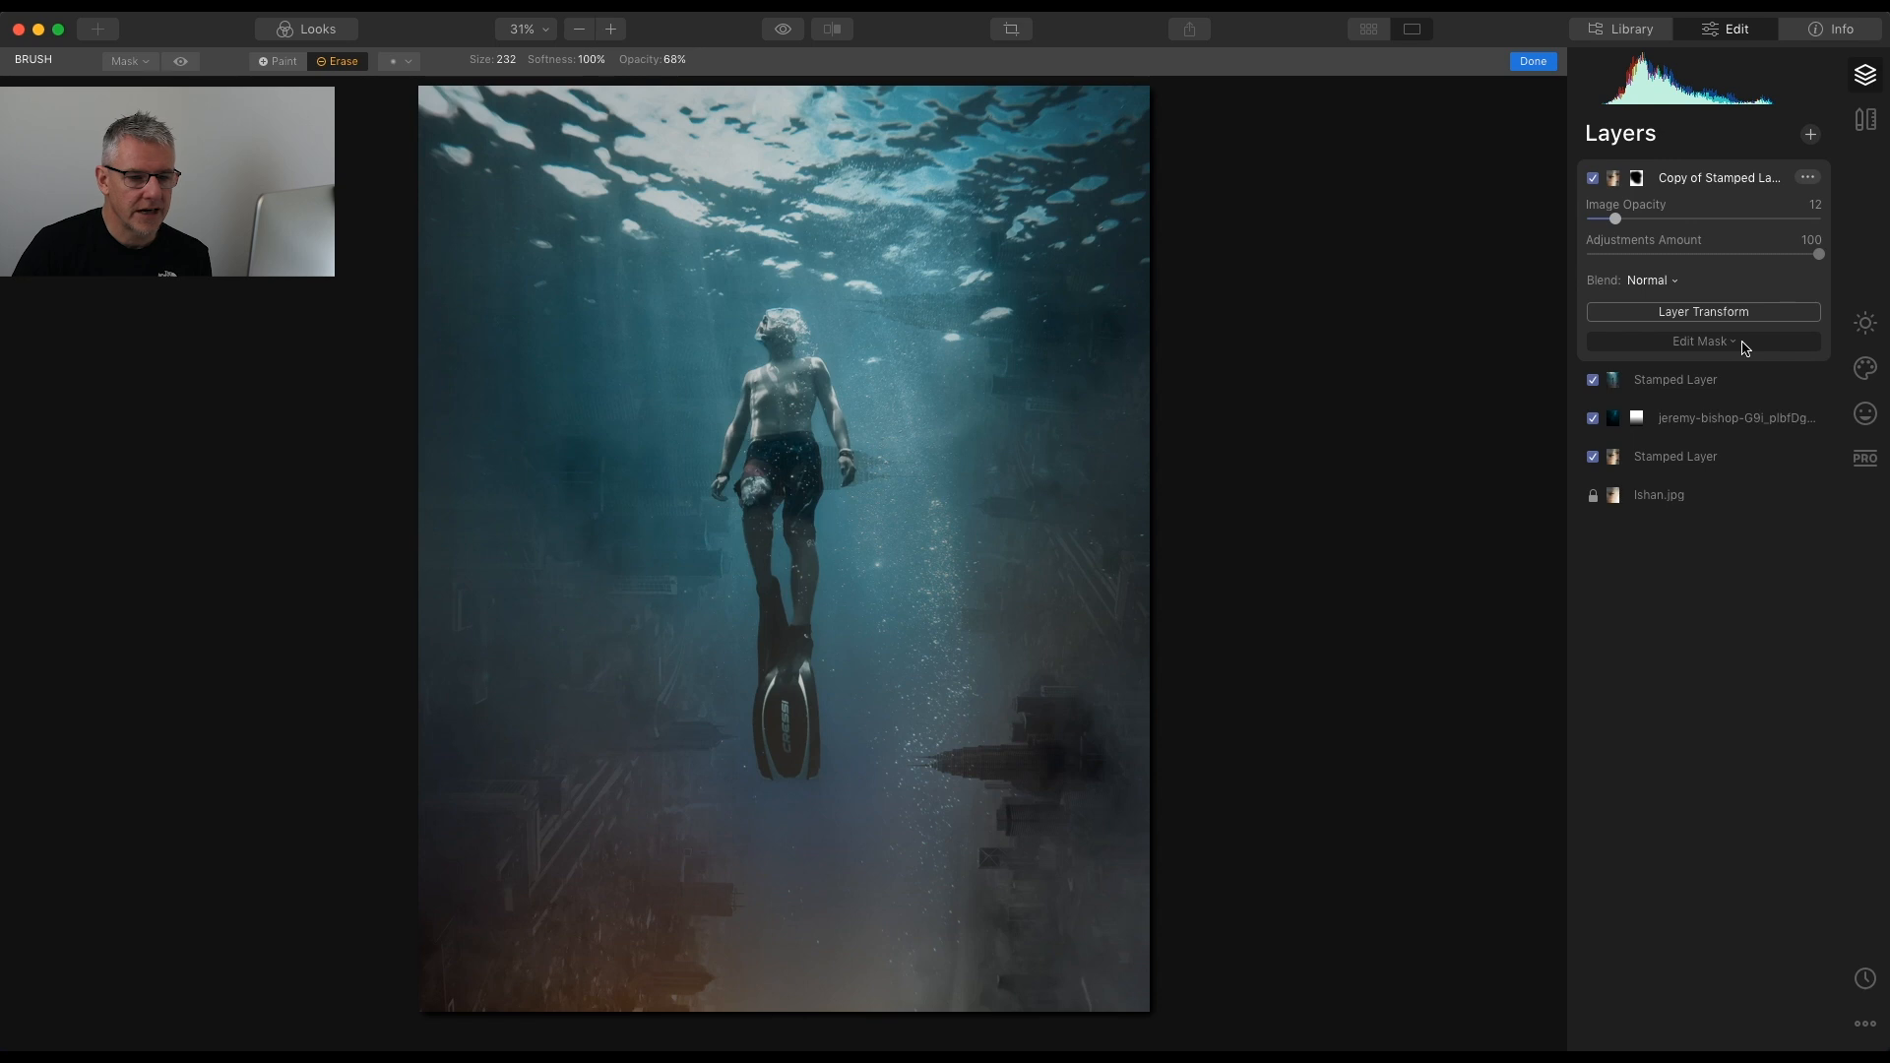
key(Return)
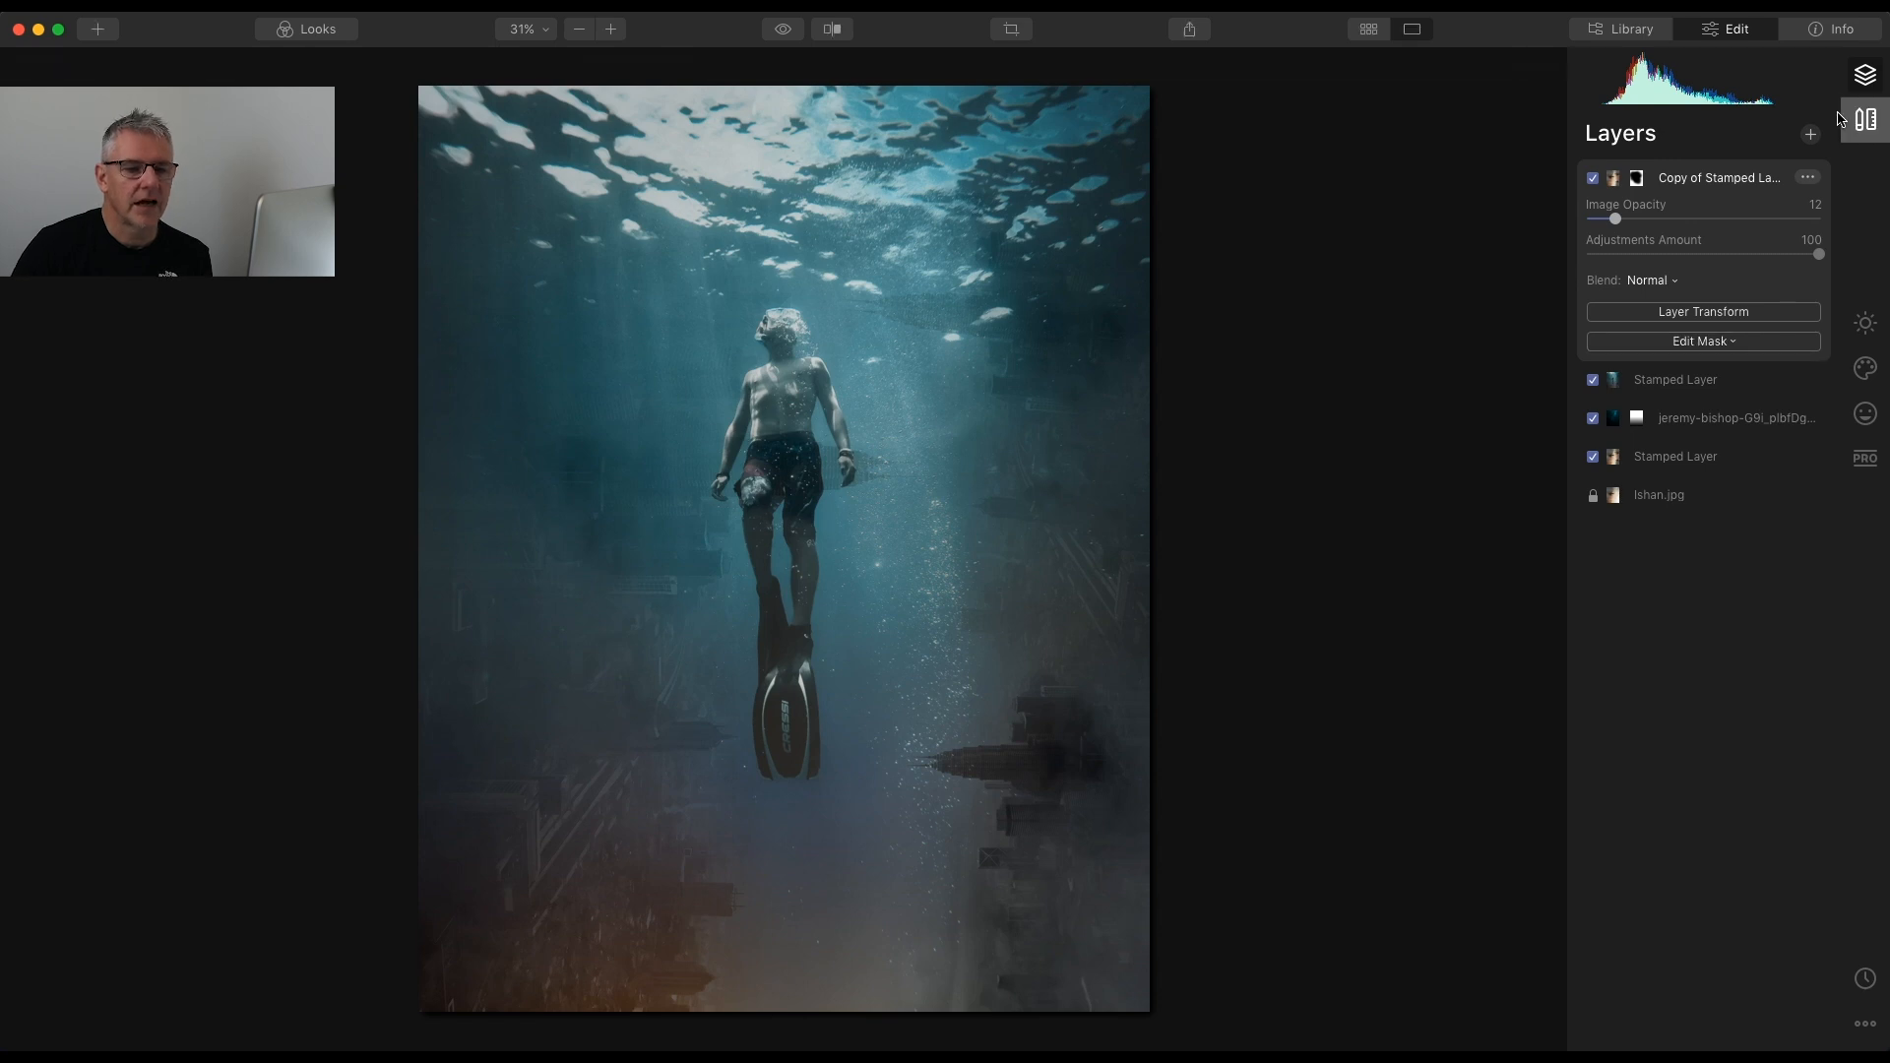
Add a new adjustment layer above the composite and set its AI Accent to 7
click(1811, 135)
click(1761, 188)
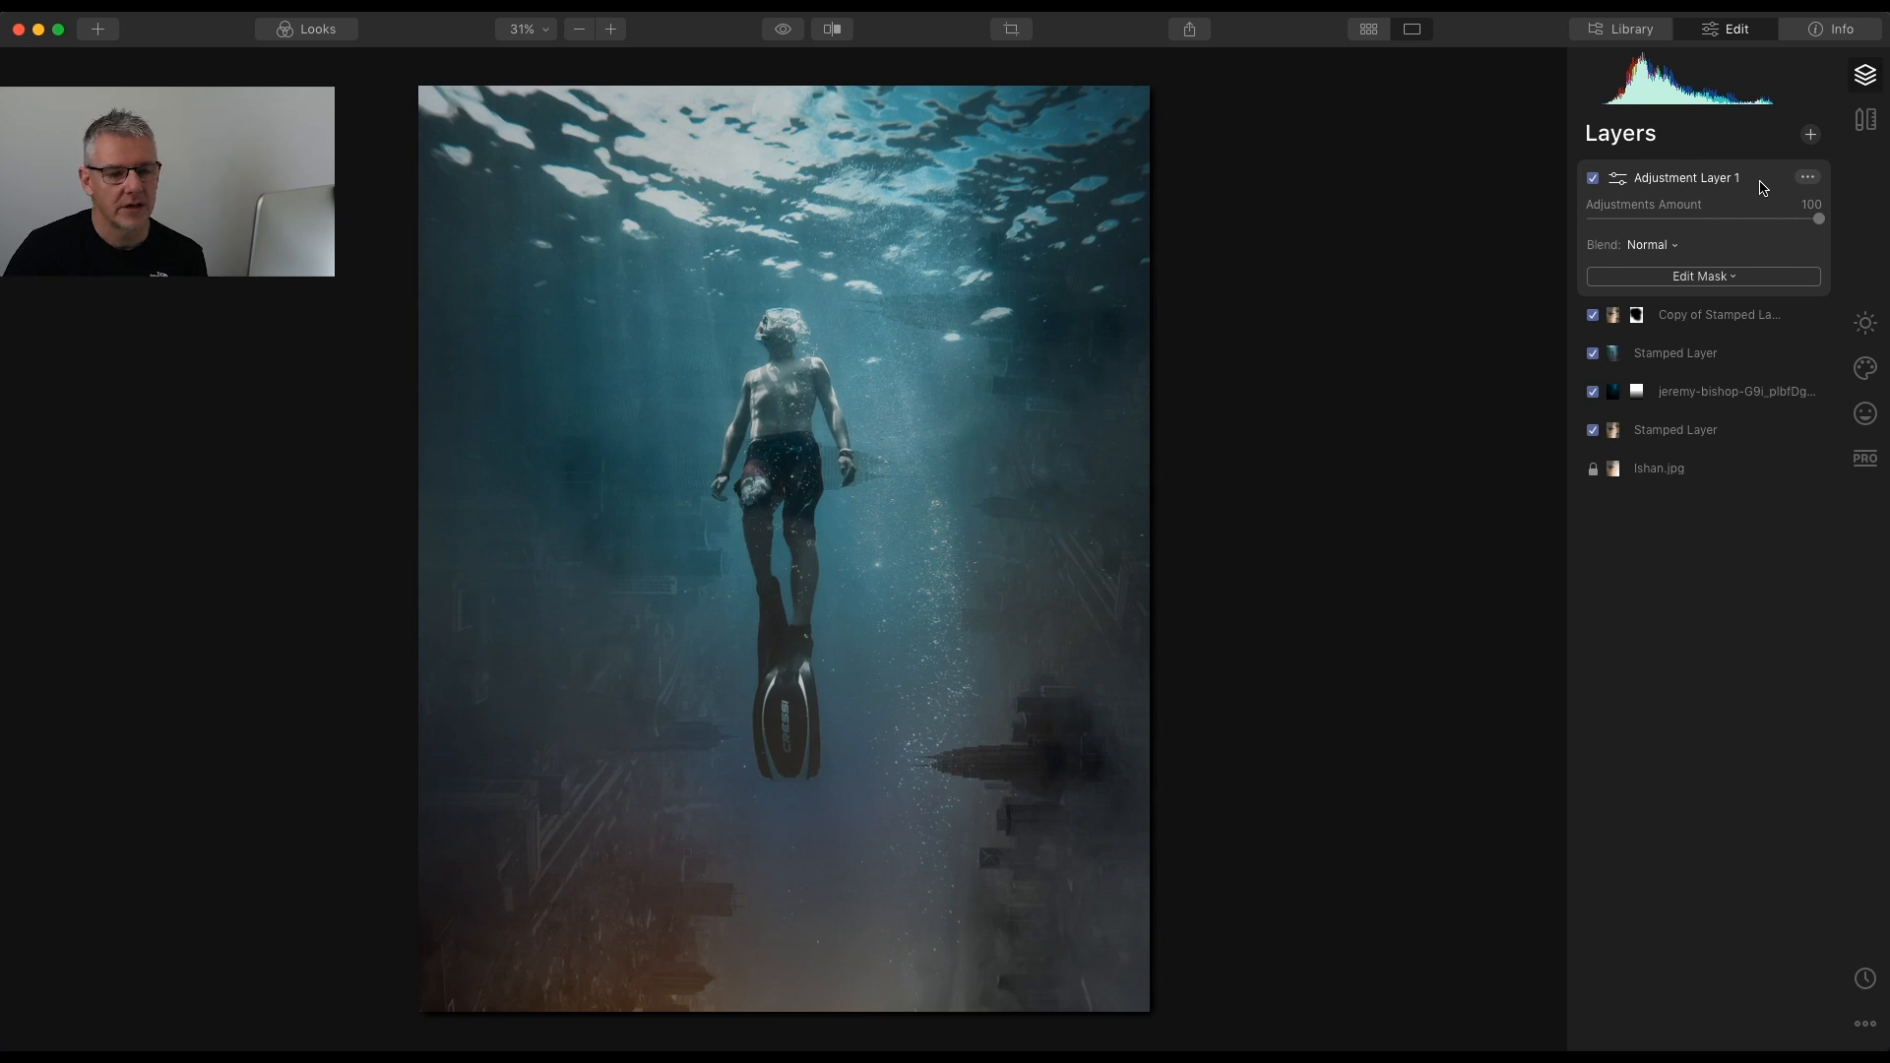
click(1866, 323)
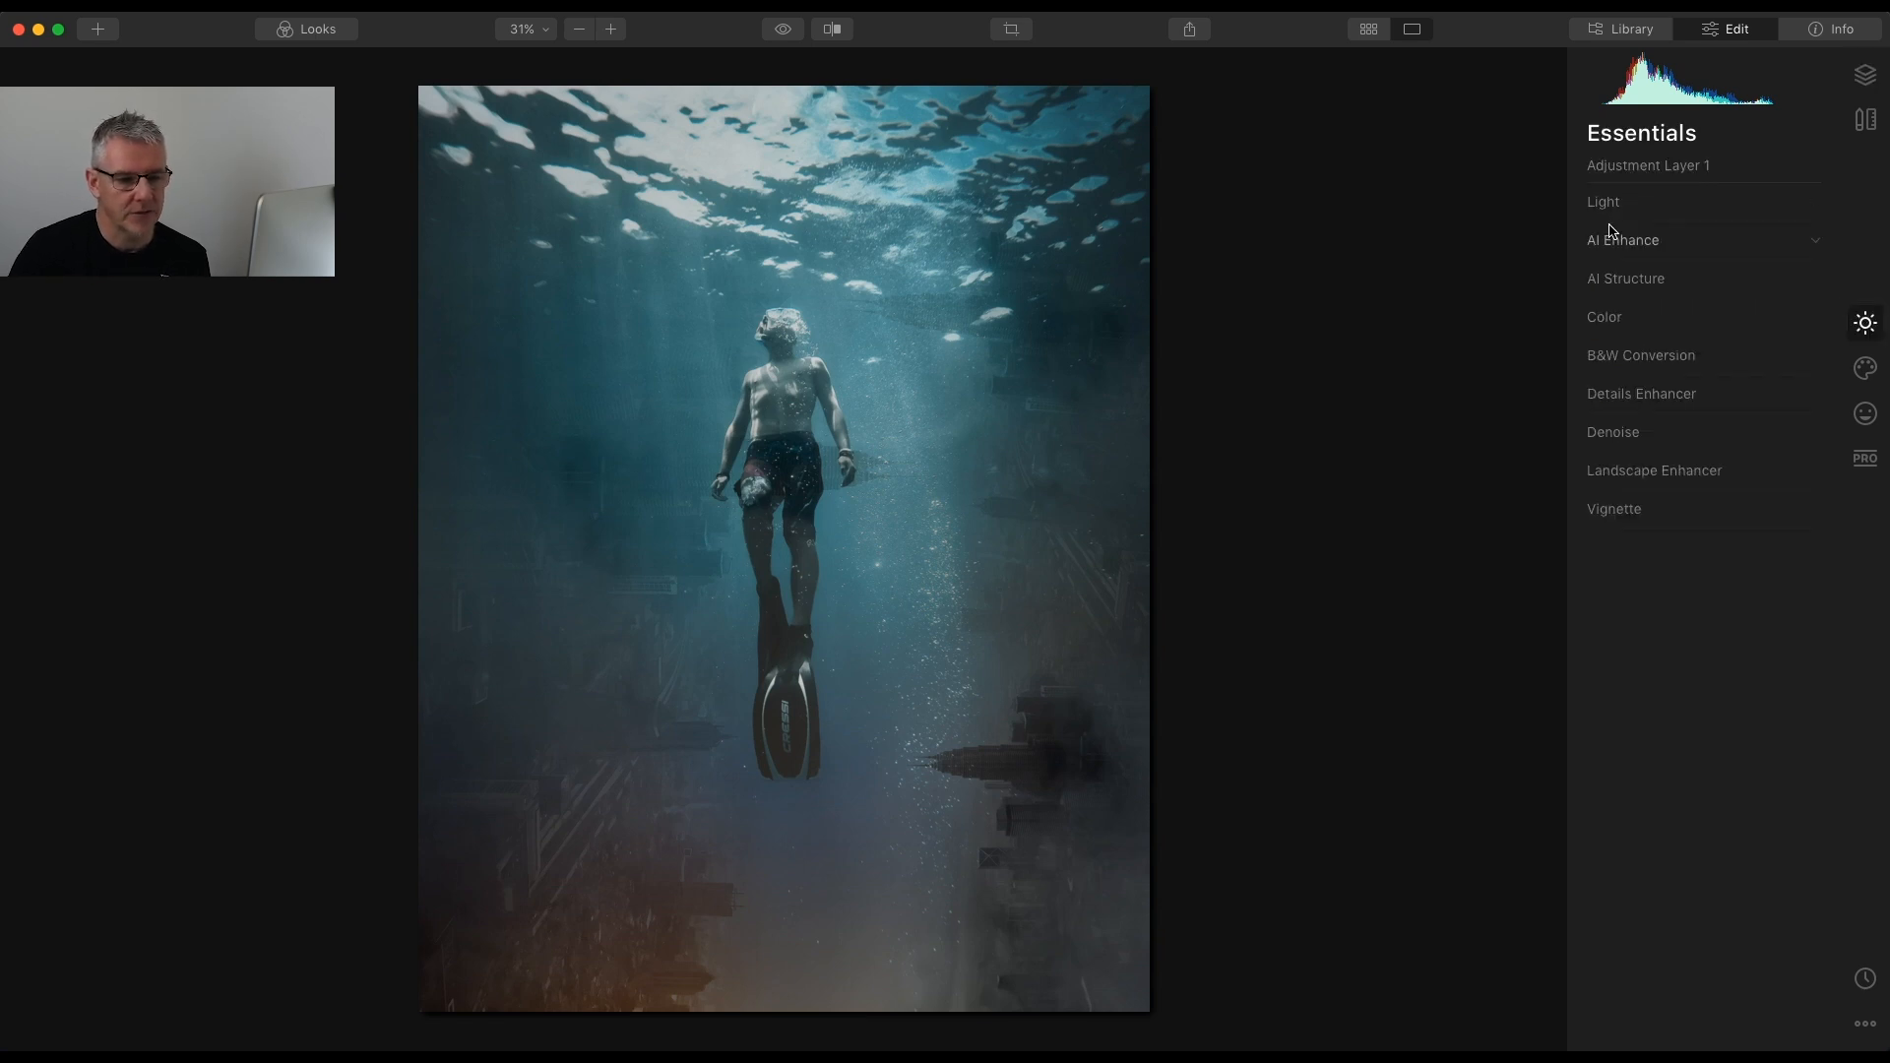
click(1643, 246)
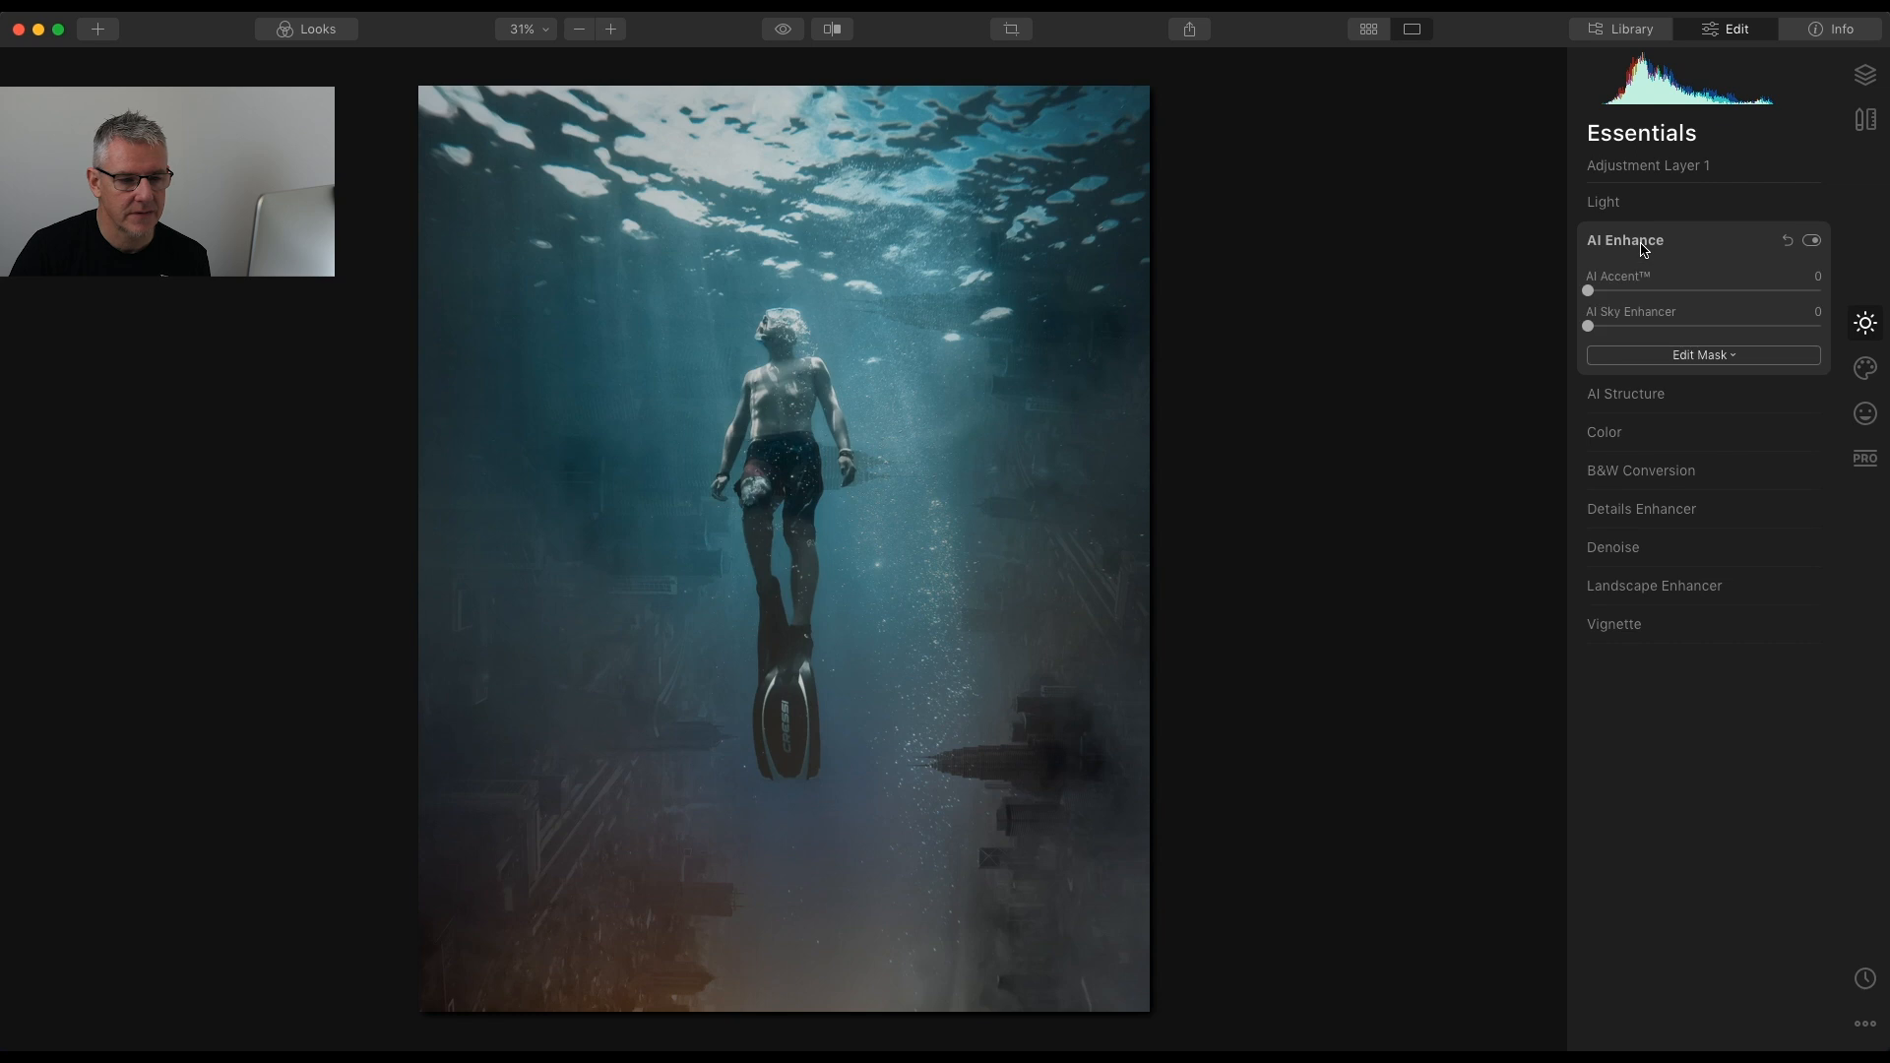
drag(1591, 294, 1609, 296)
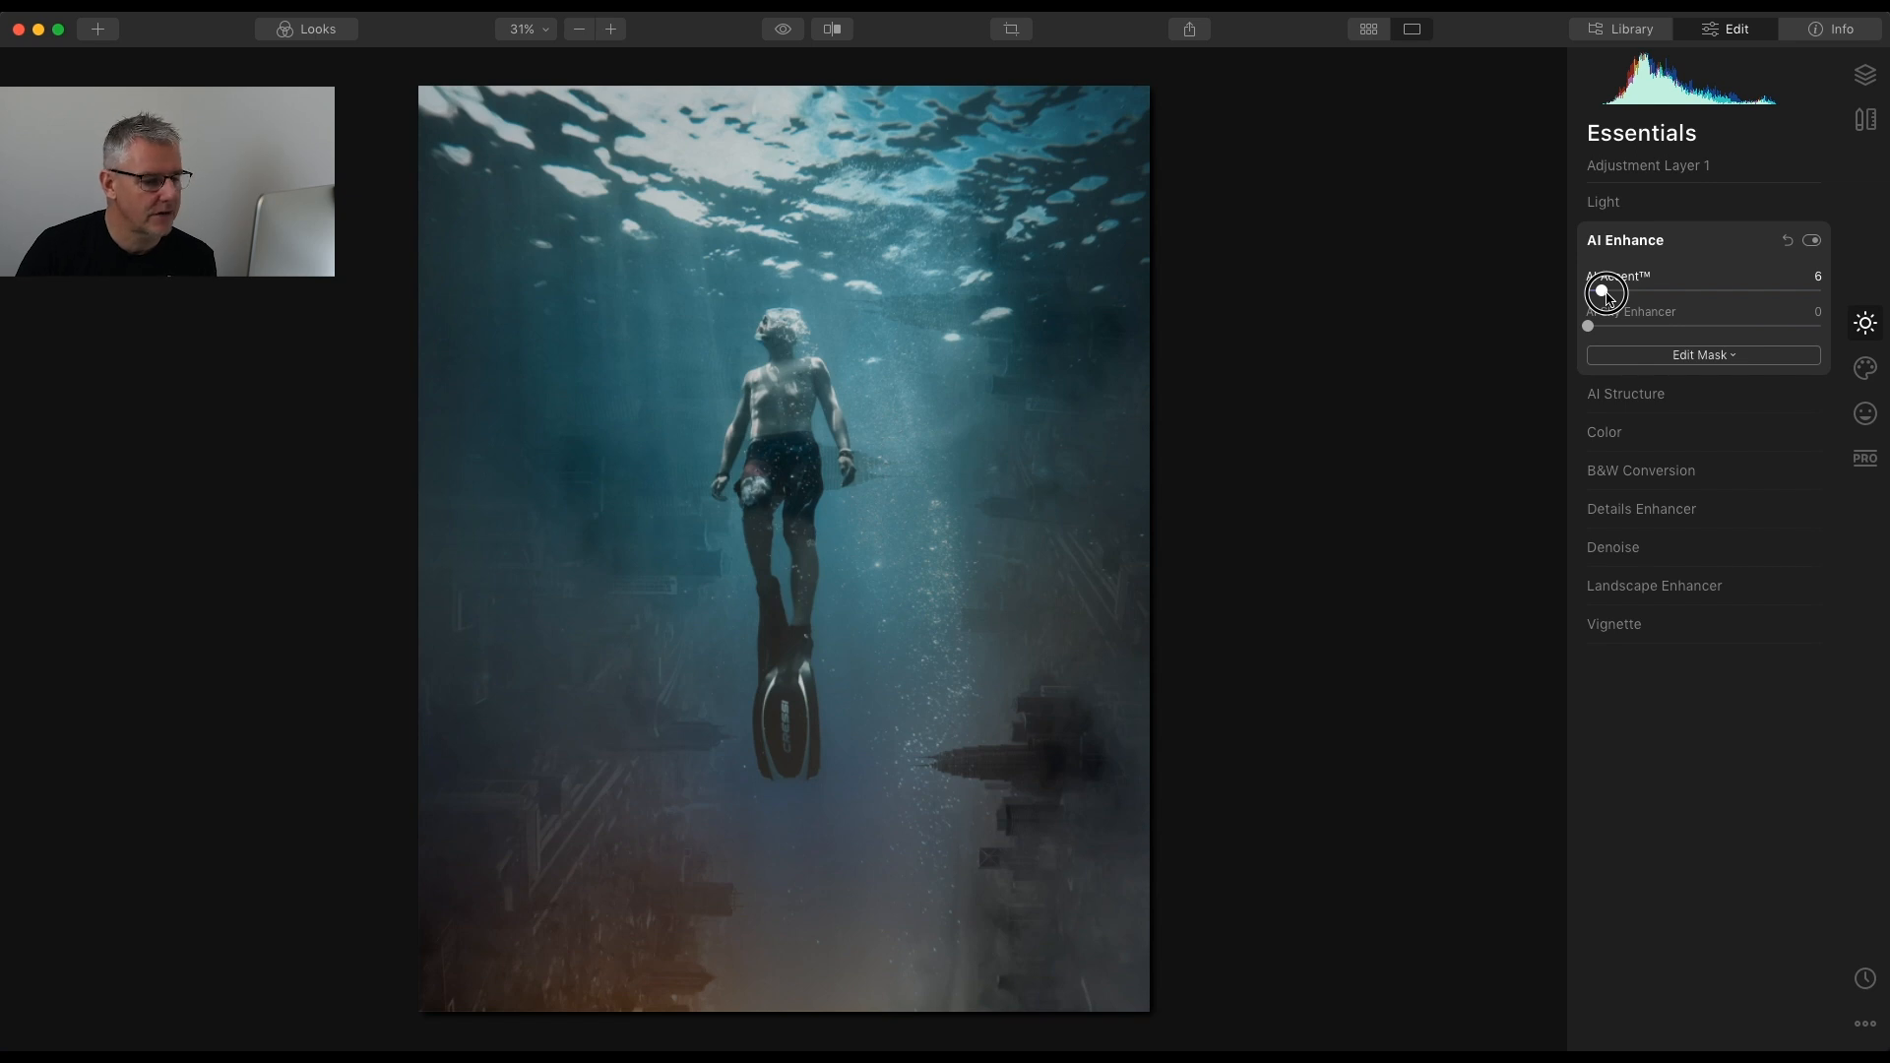
drag(1609, 297, 1610, 298)
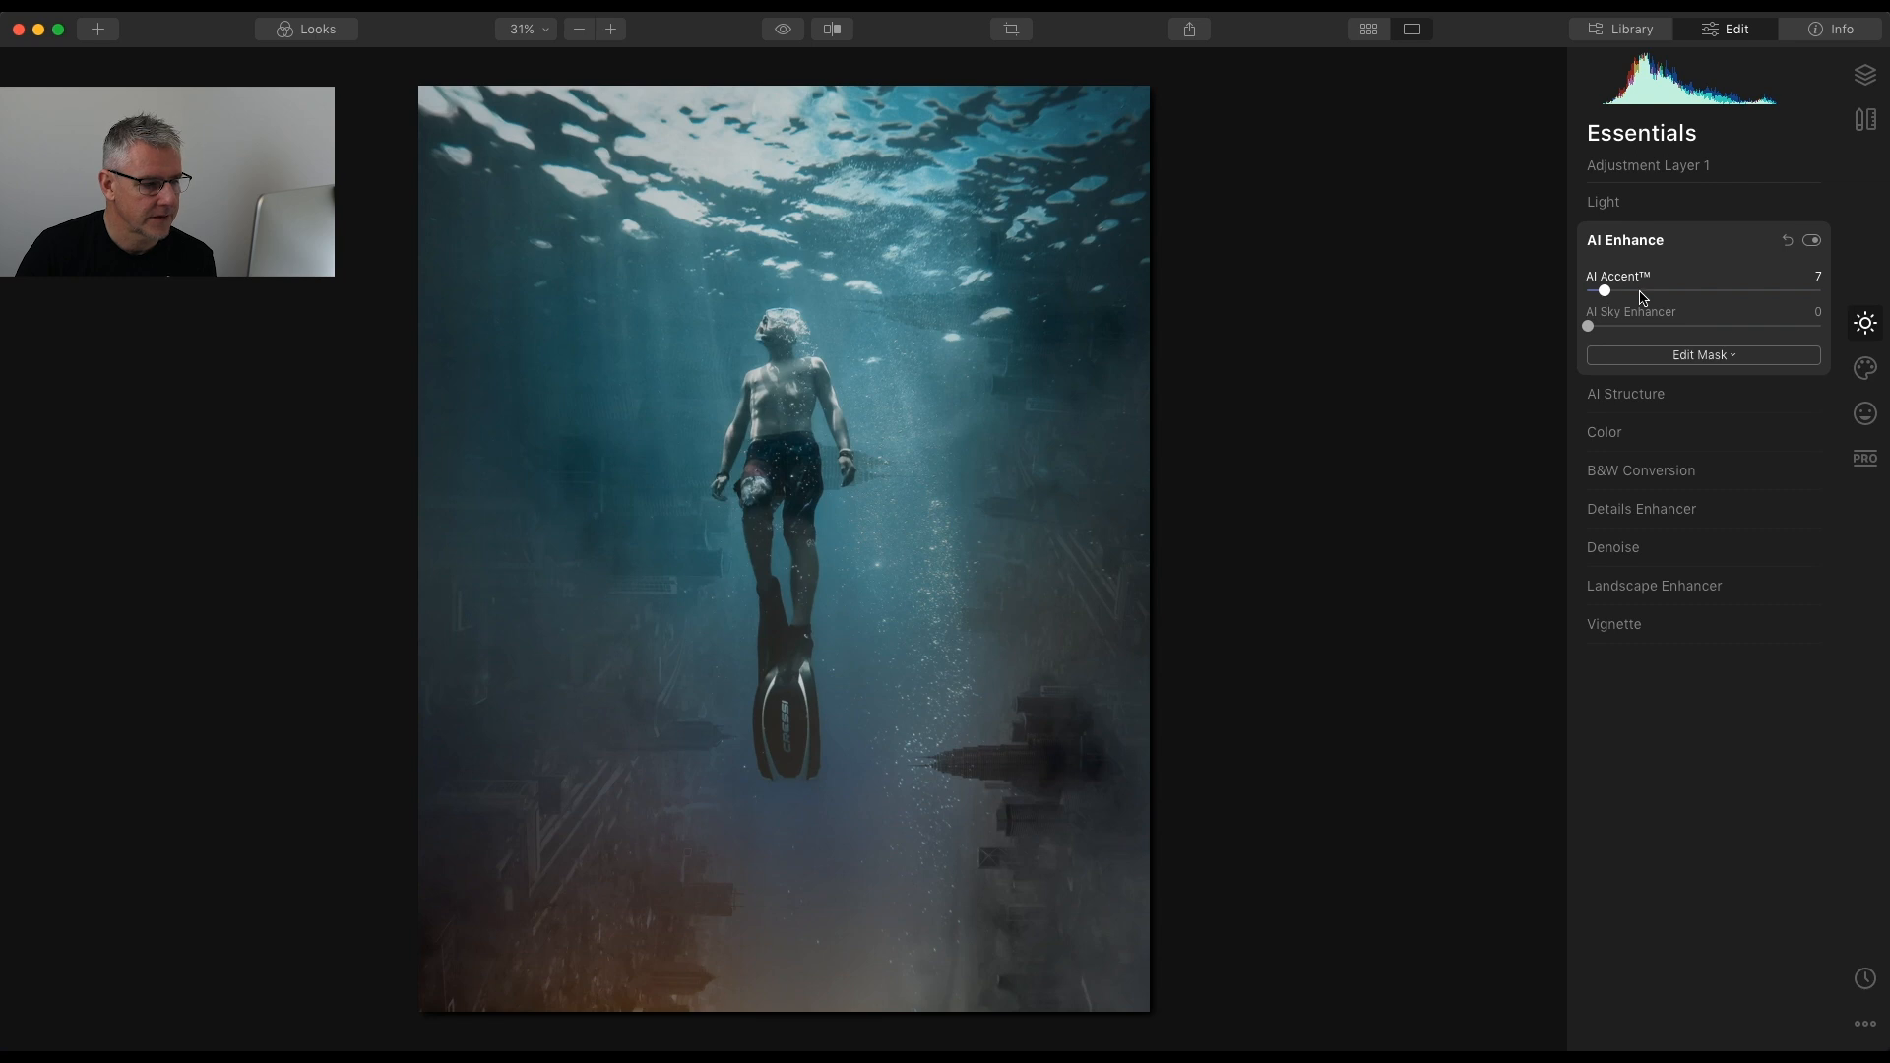
click(1626, 240)
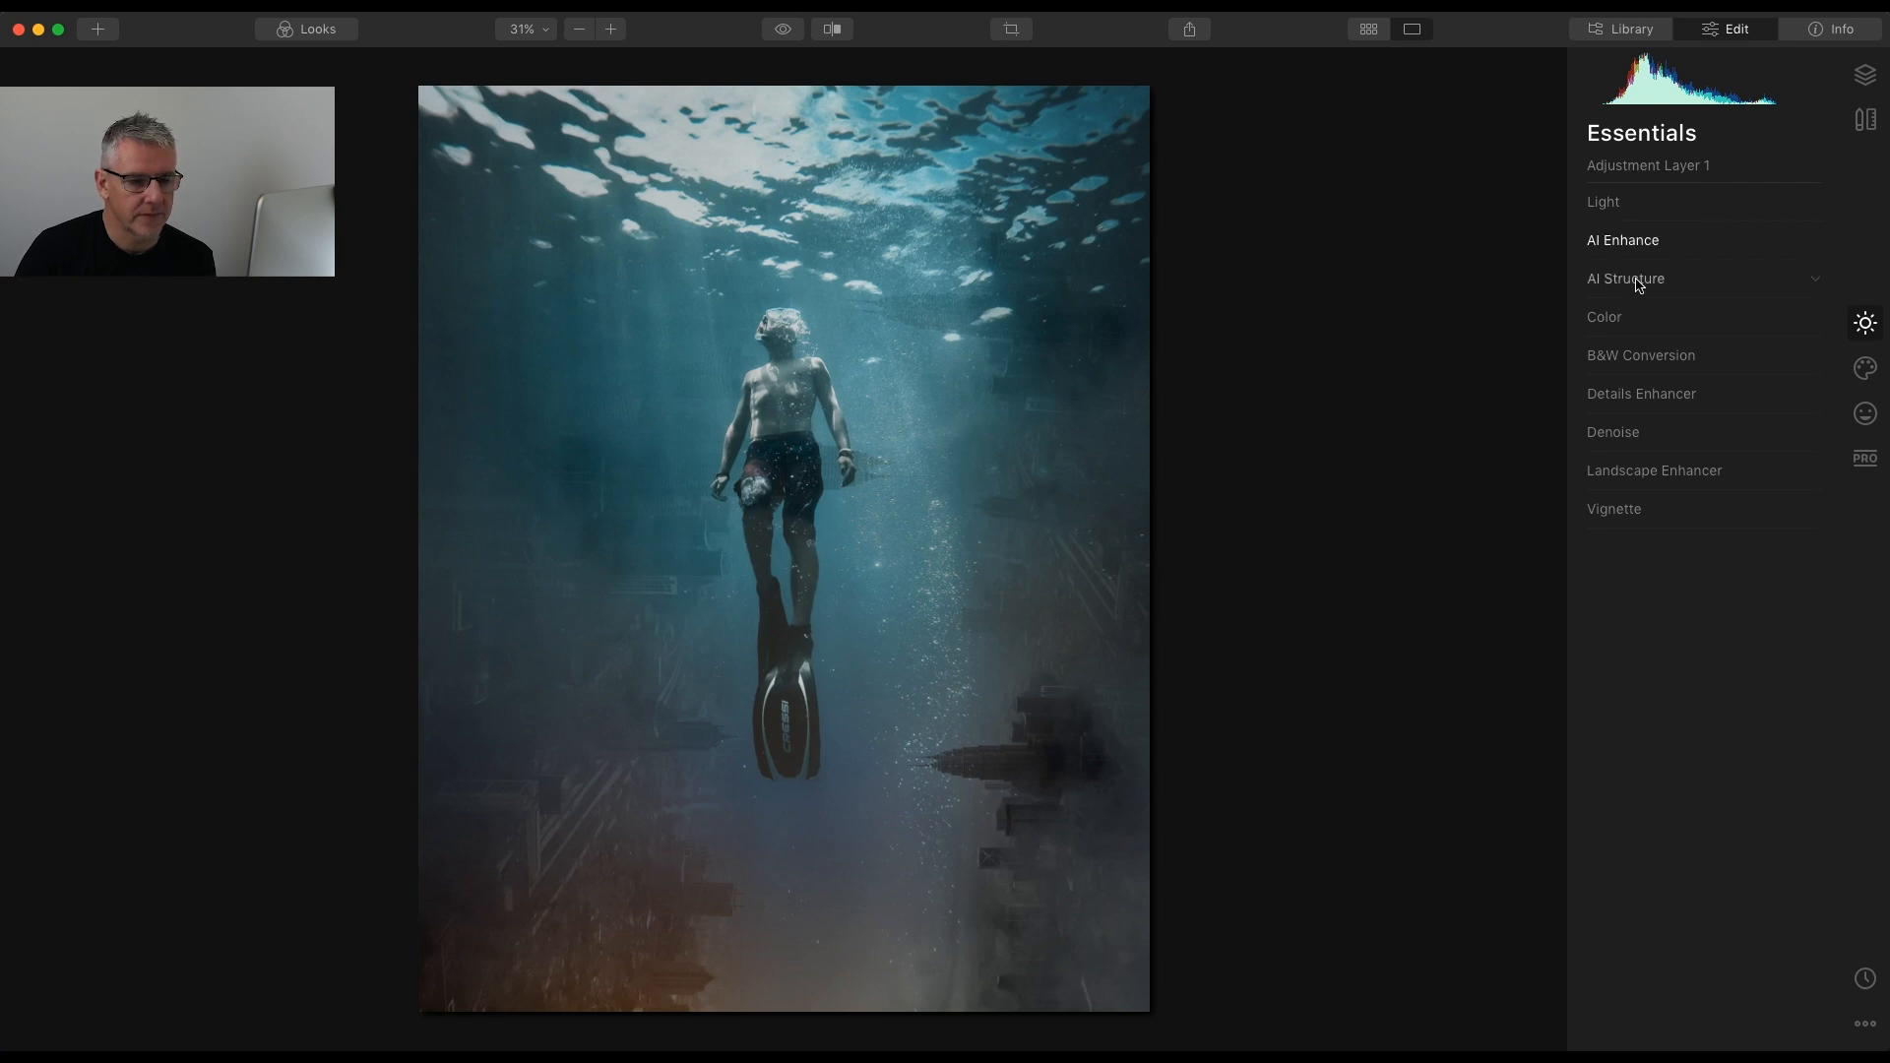
Set the adjustment layer's AI Structure amount to 5 and raise its Smart Contrast slightly
click(1637, 281)
drag(1709, 328, 1713, 335)
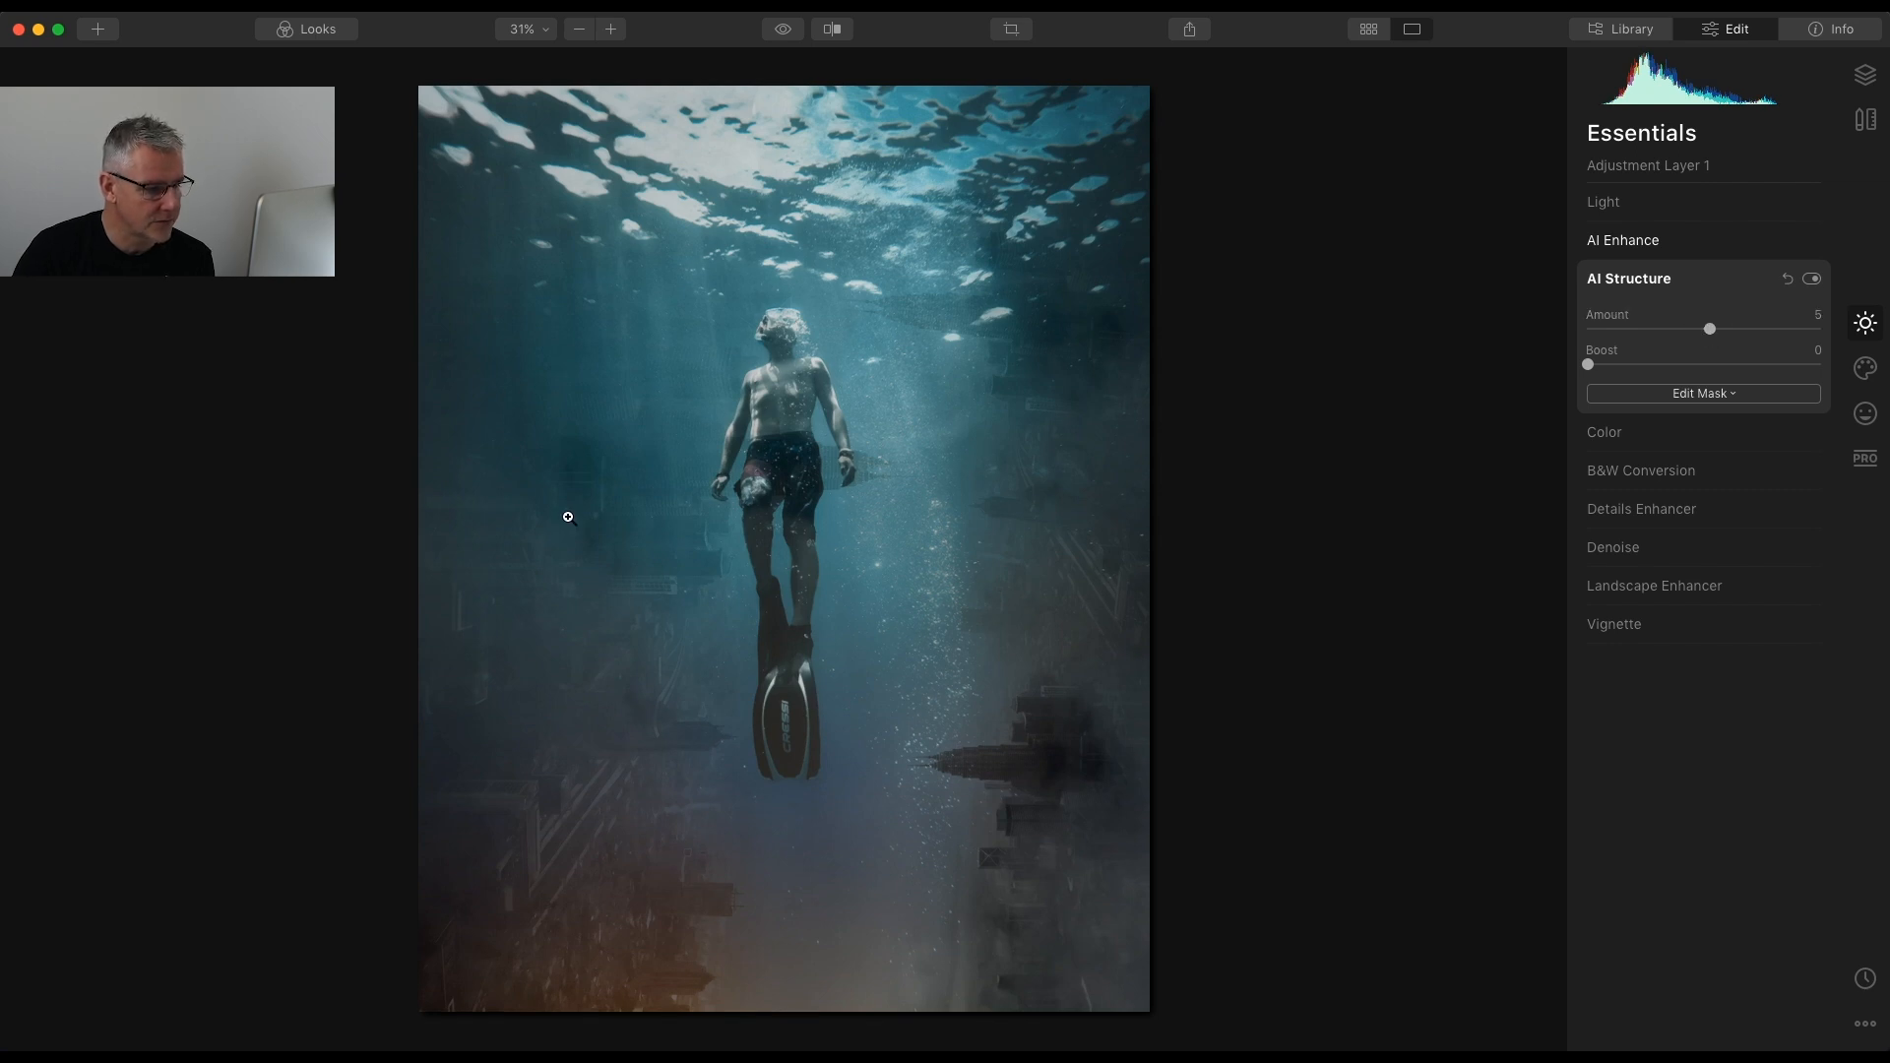
click(1611, 204)
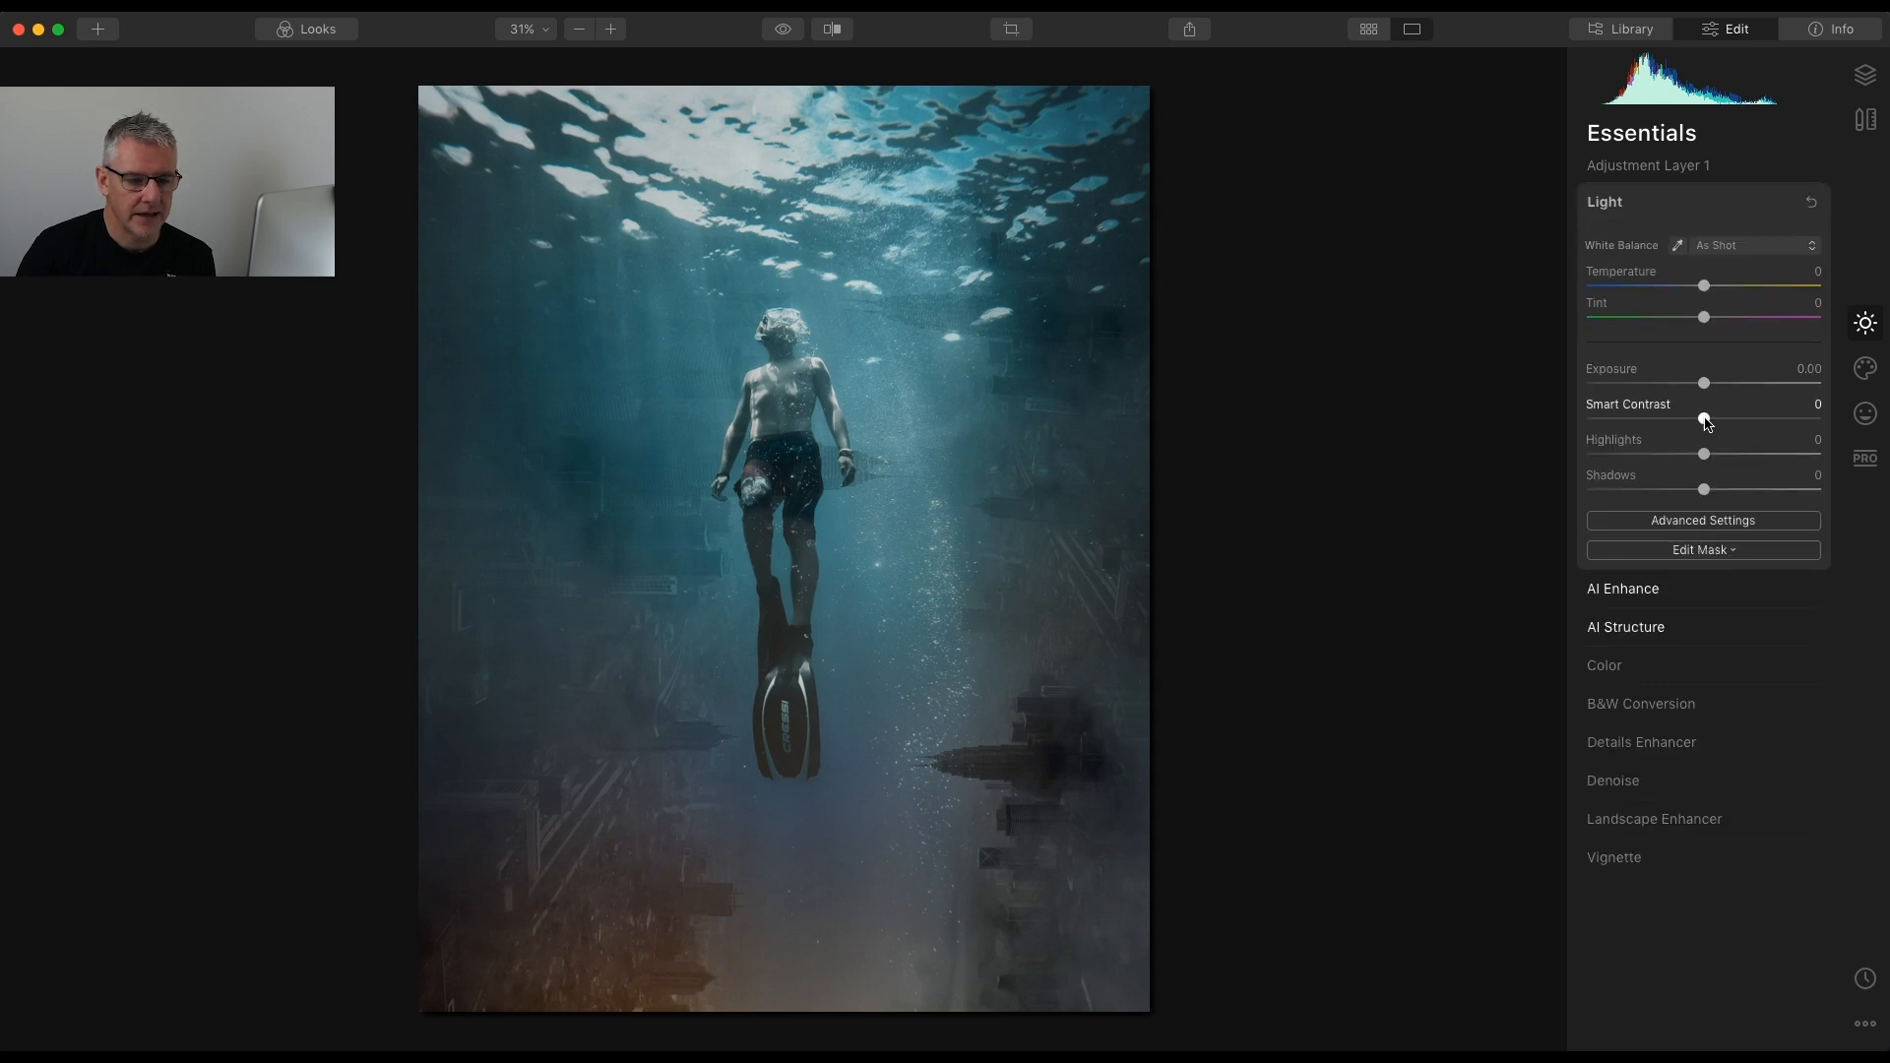
drag(1704, 420, 1710, 423)
click(1609, 205)
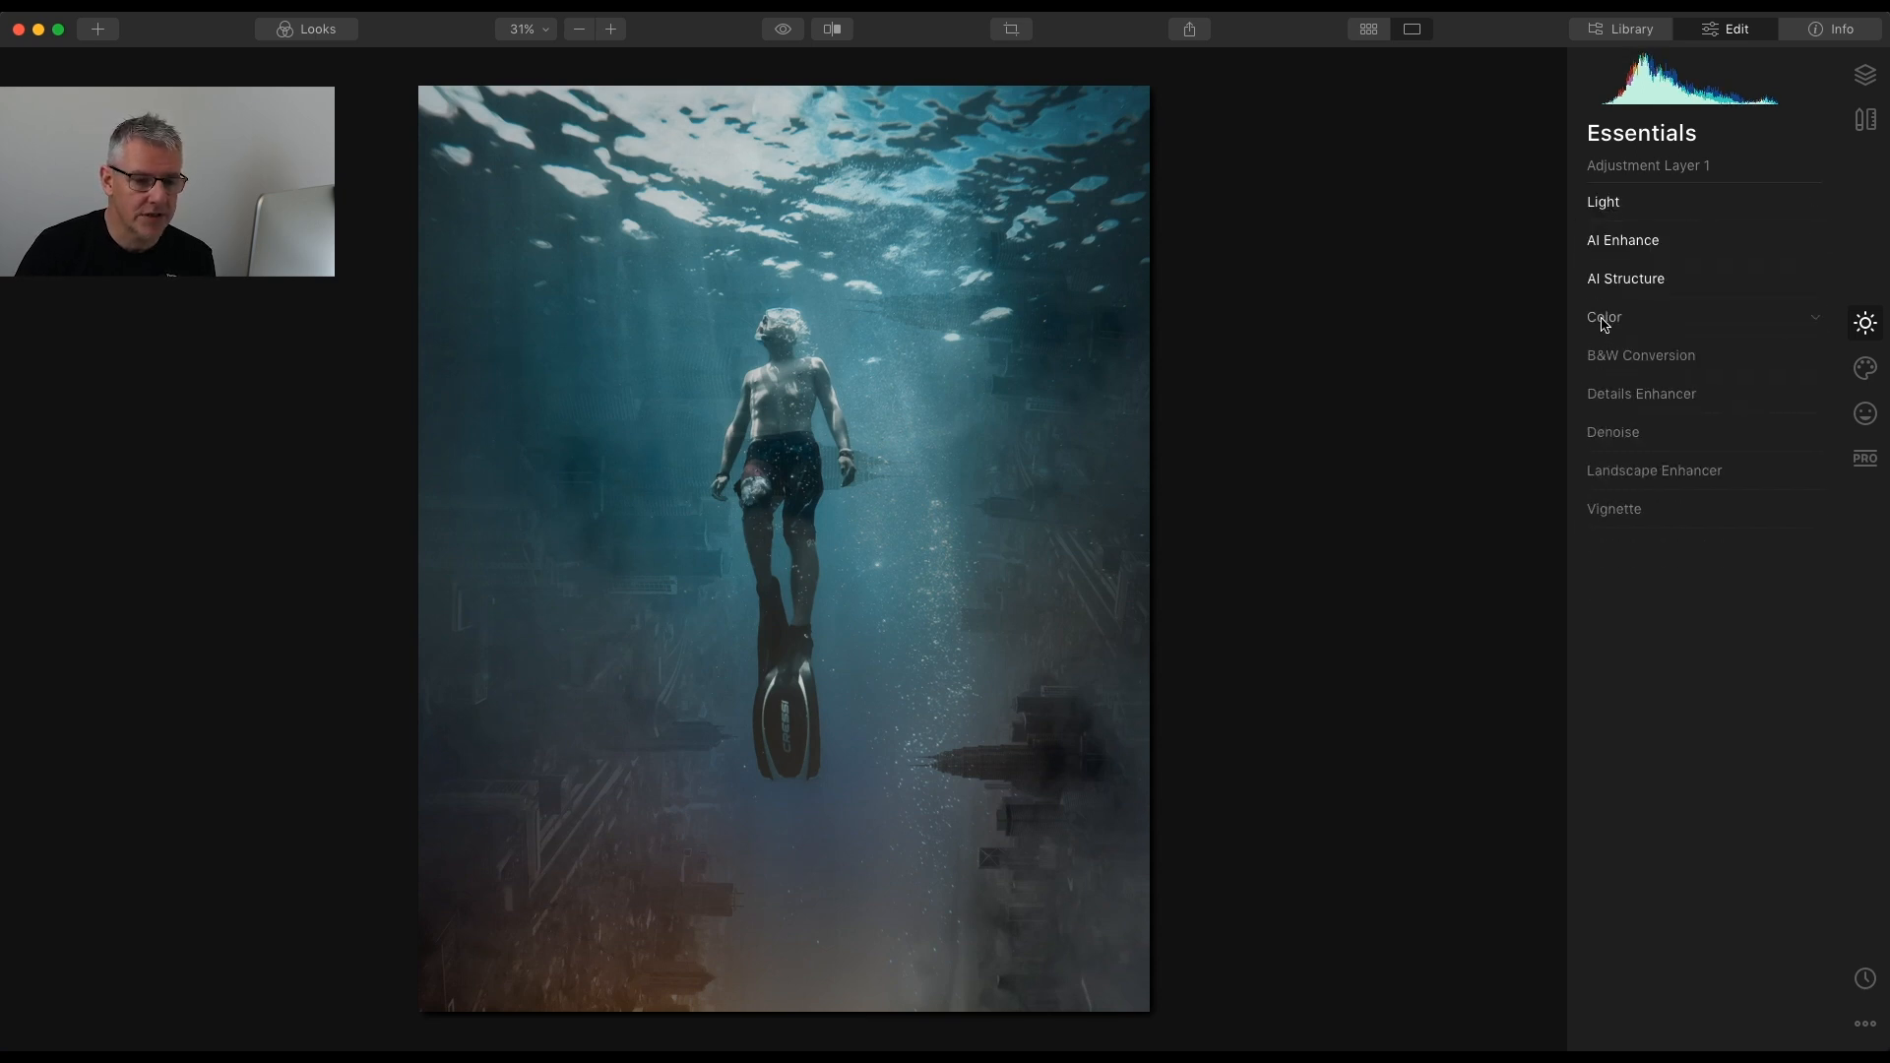
Mute the blues in the advanced color settings with saturation -17 and luminance -35
click(1605, 320)
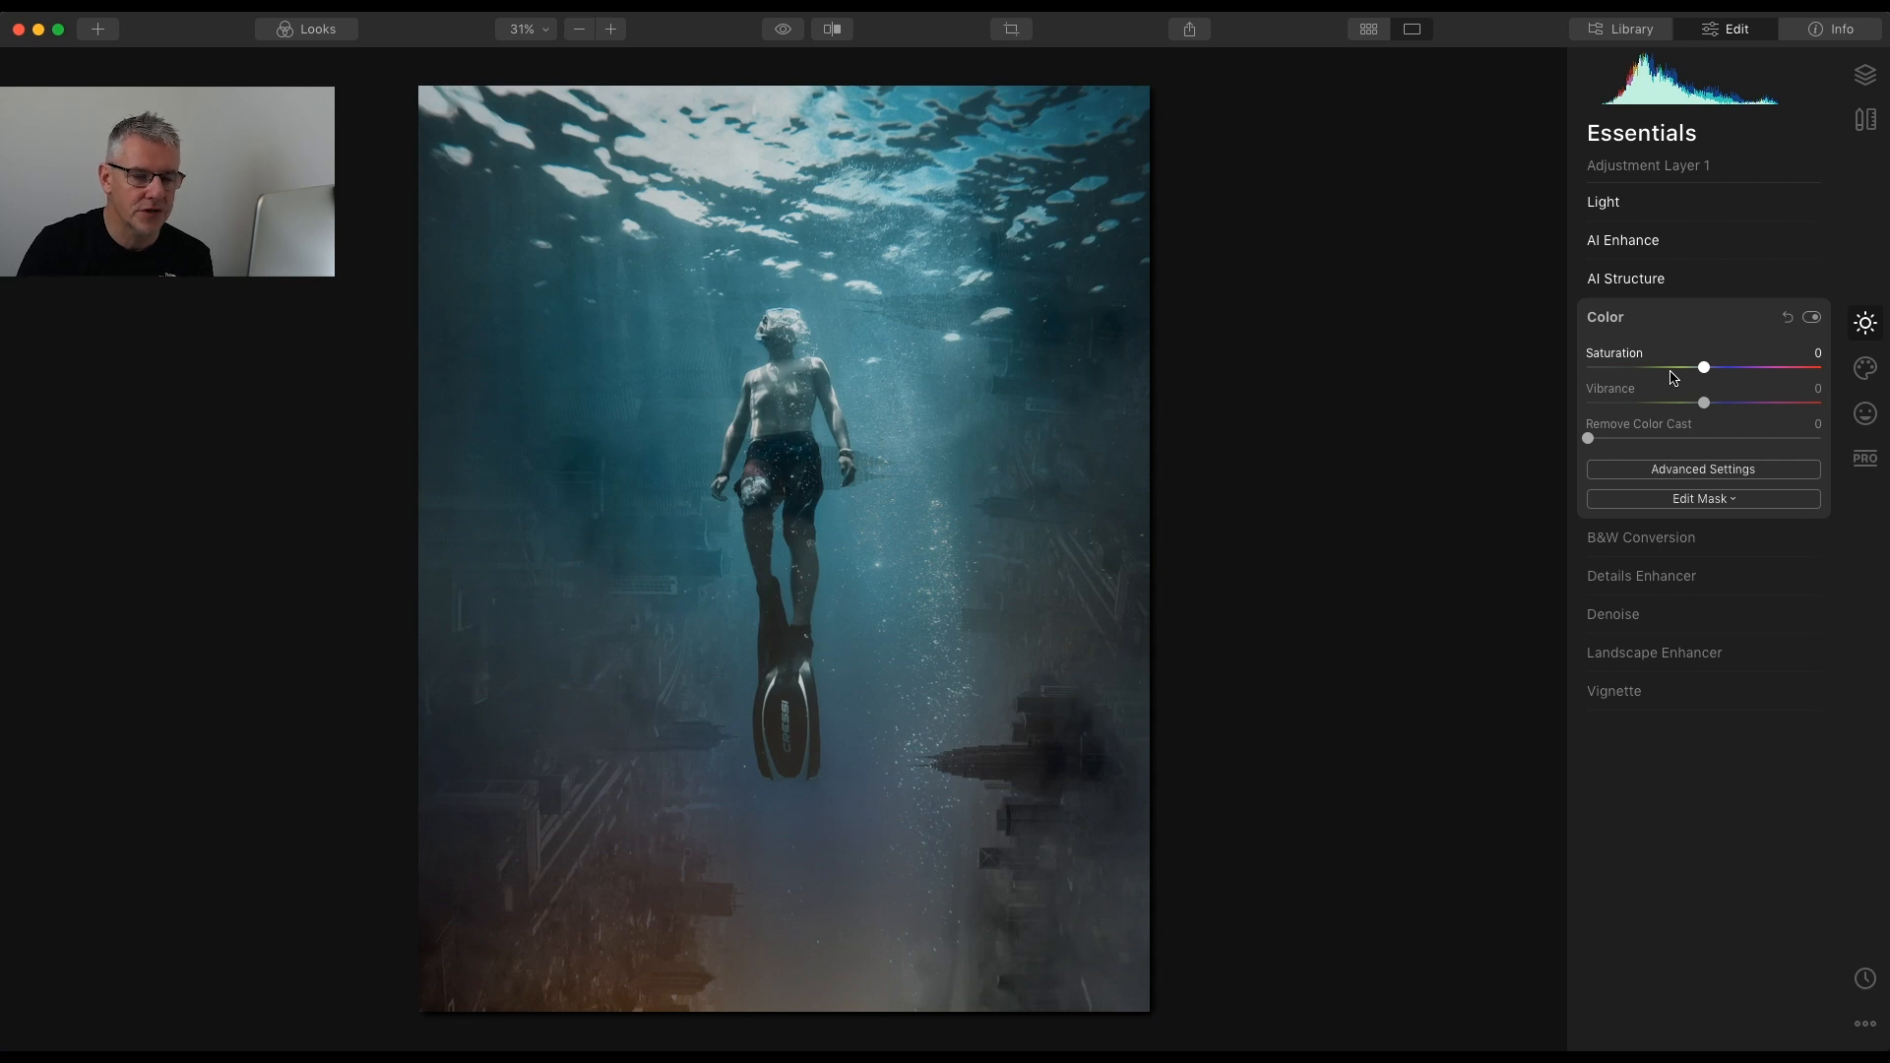
click(1714, 470)
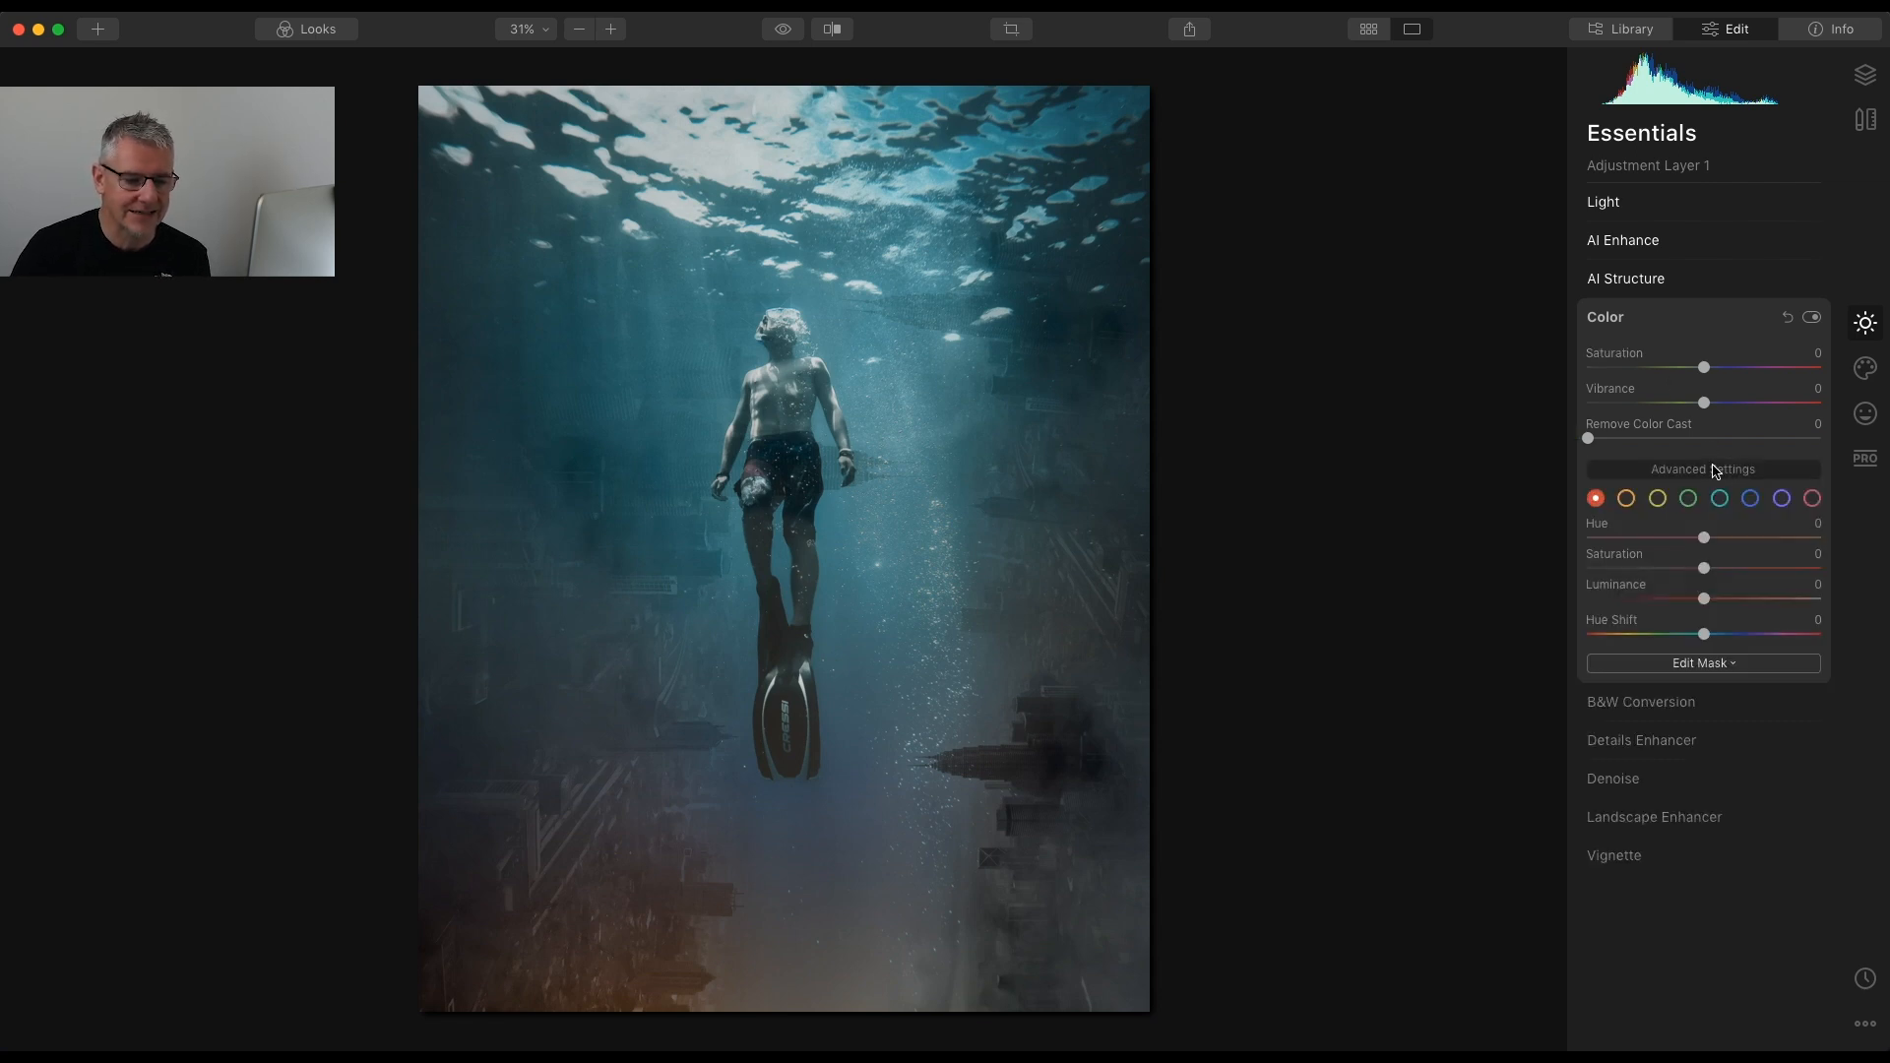
click(1751, 498)
drag(1704, 569, 1662, 605)
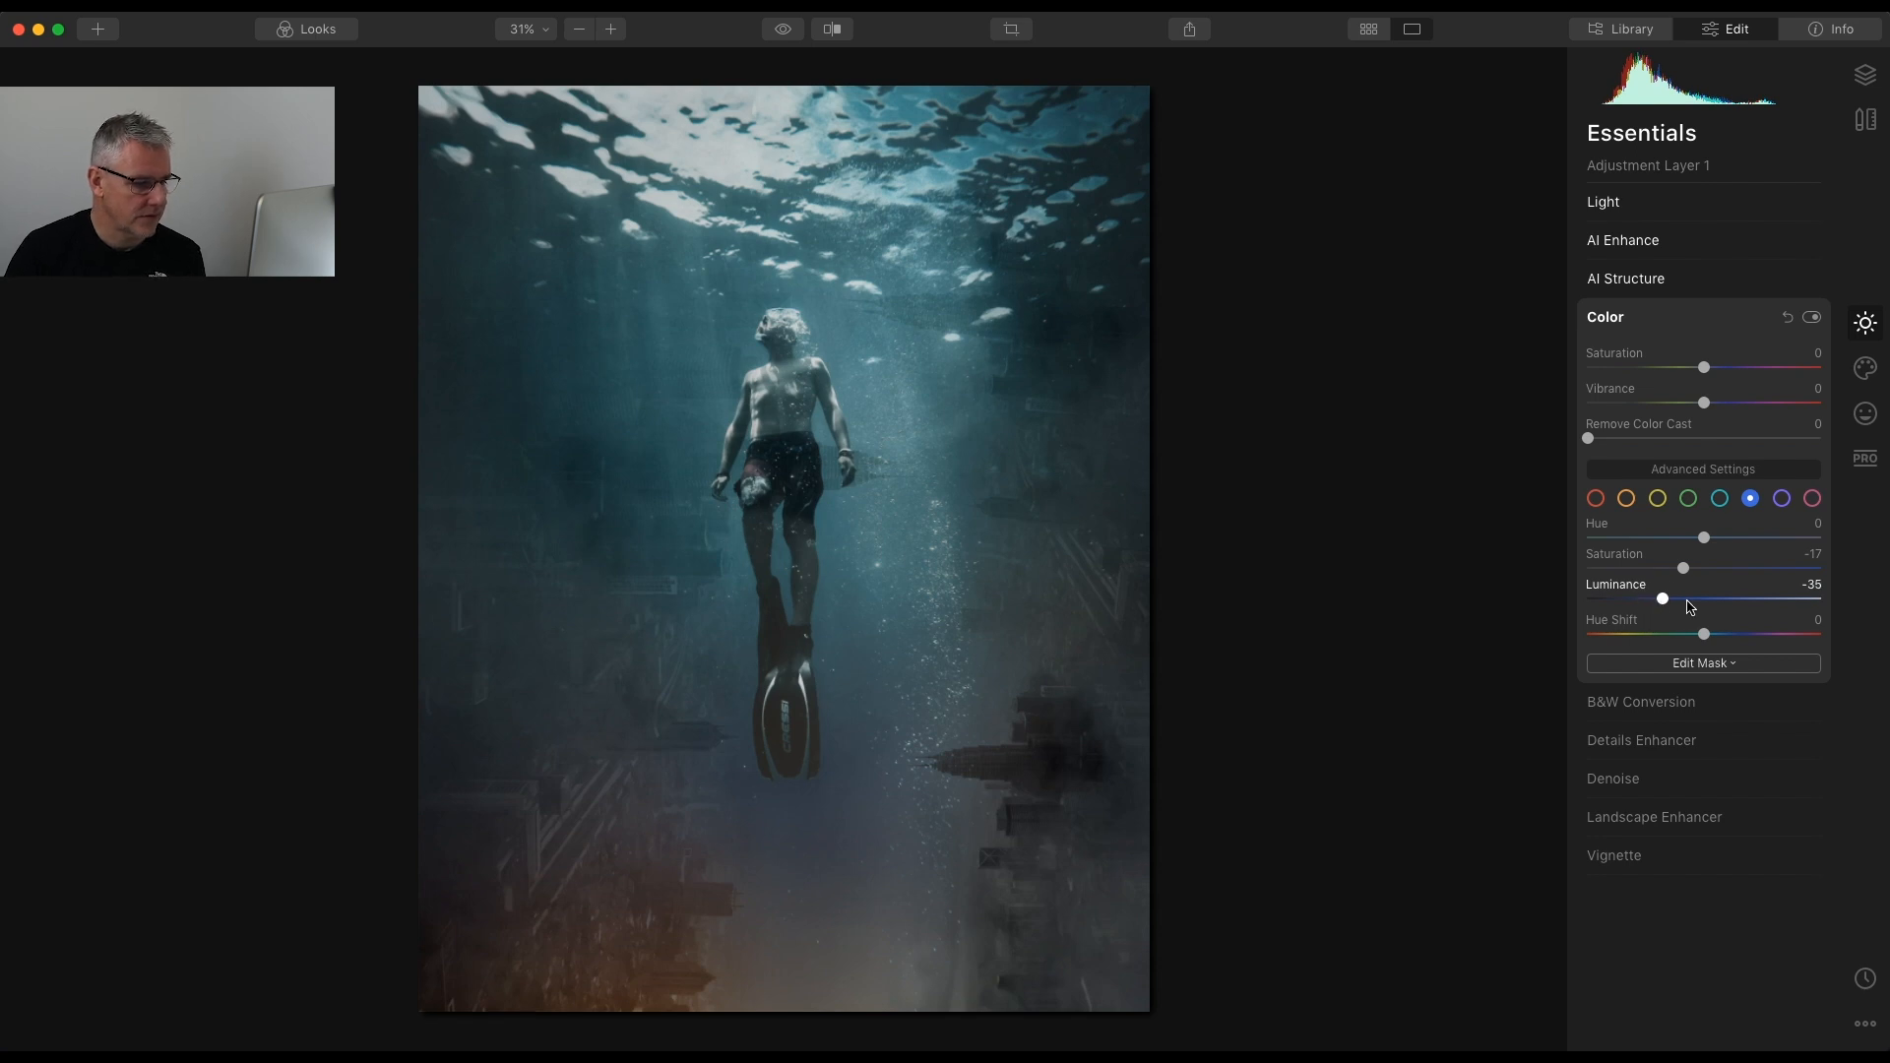
click(1615, 319)
Add Sunrays with the sun center placed on the diver's chest and an amount of 25
click(1865, 372)
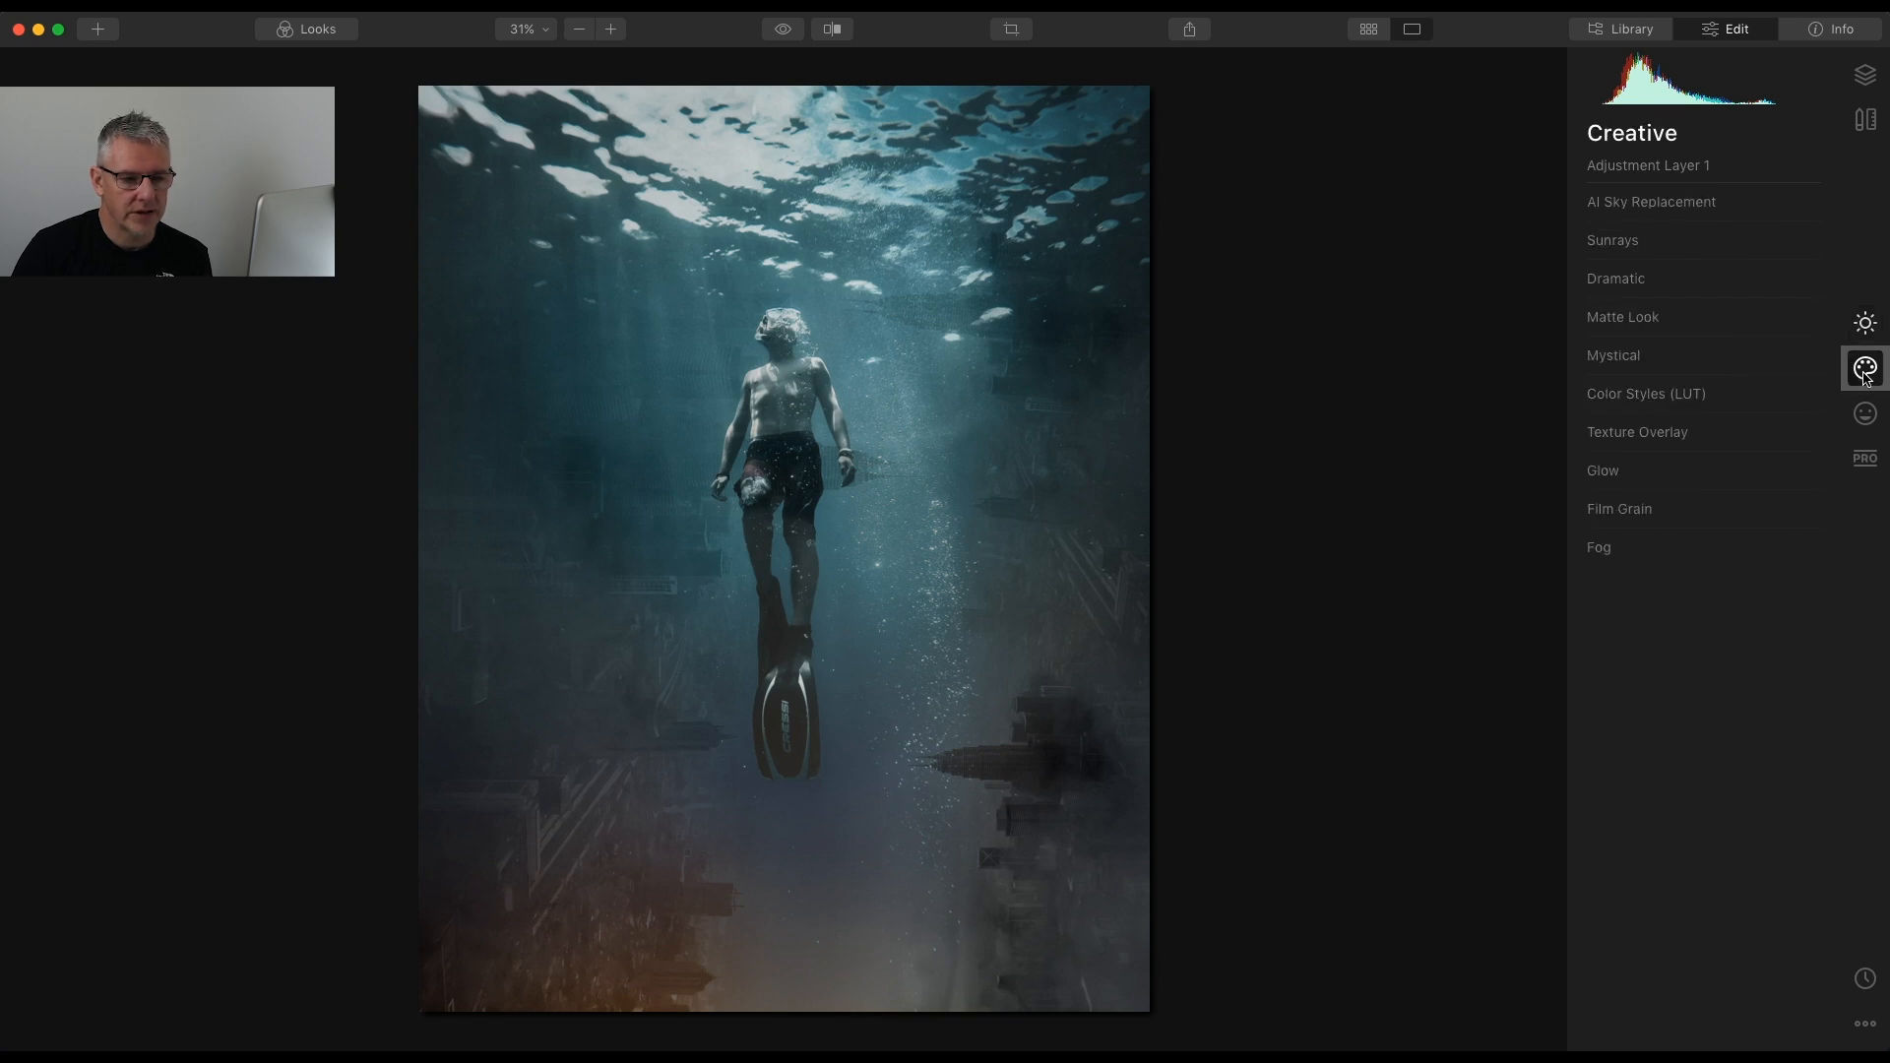
click(1629, 242)
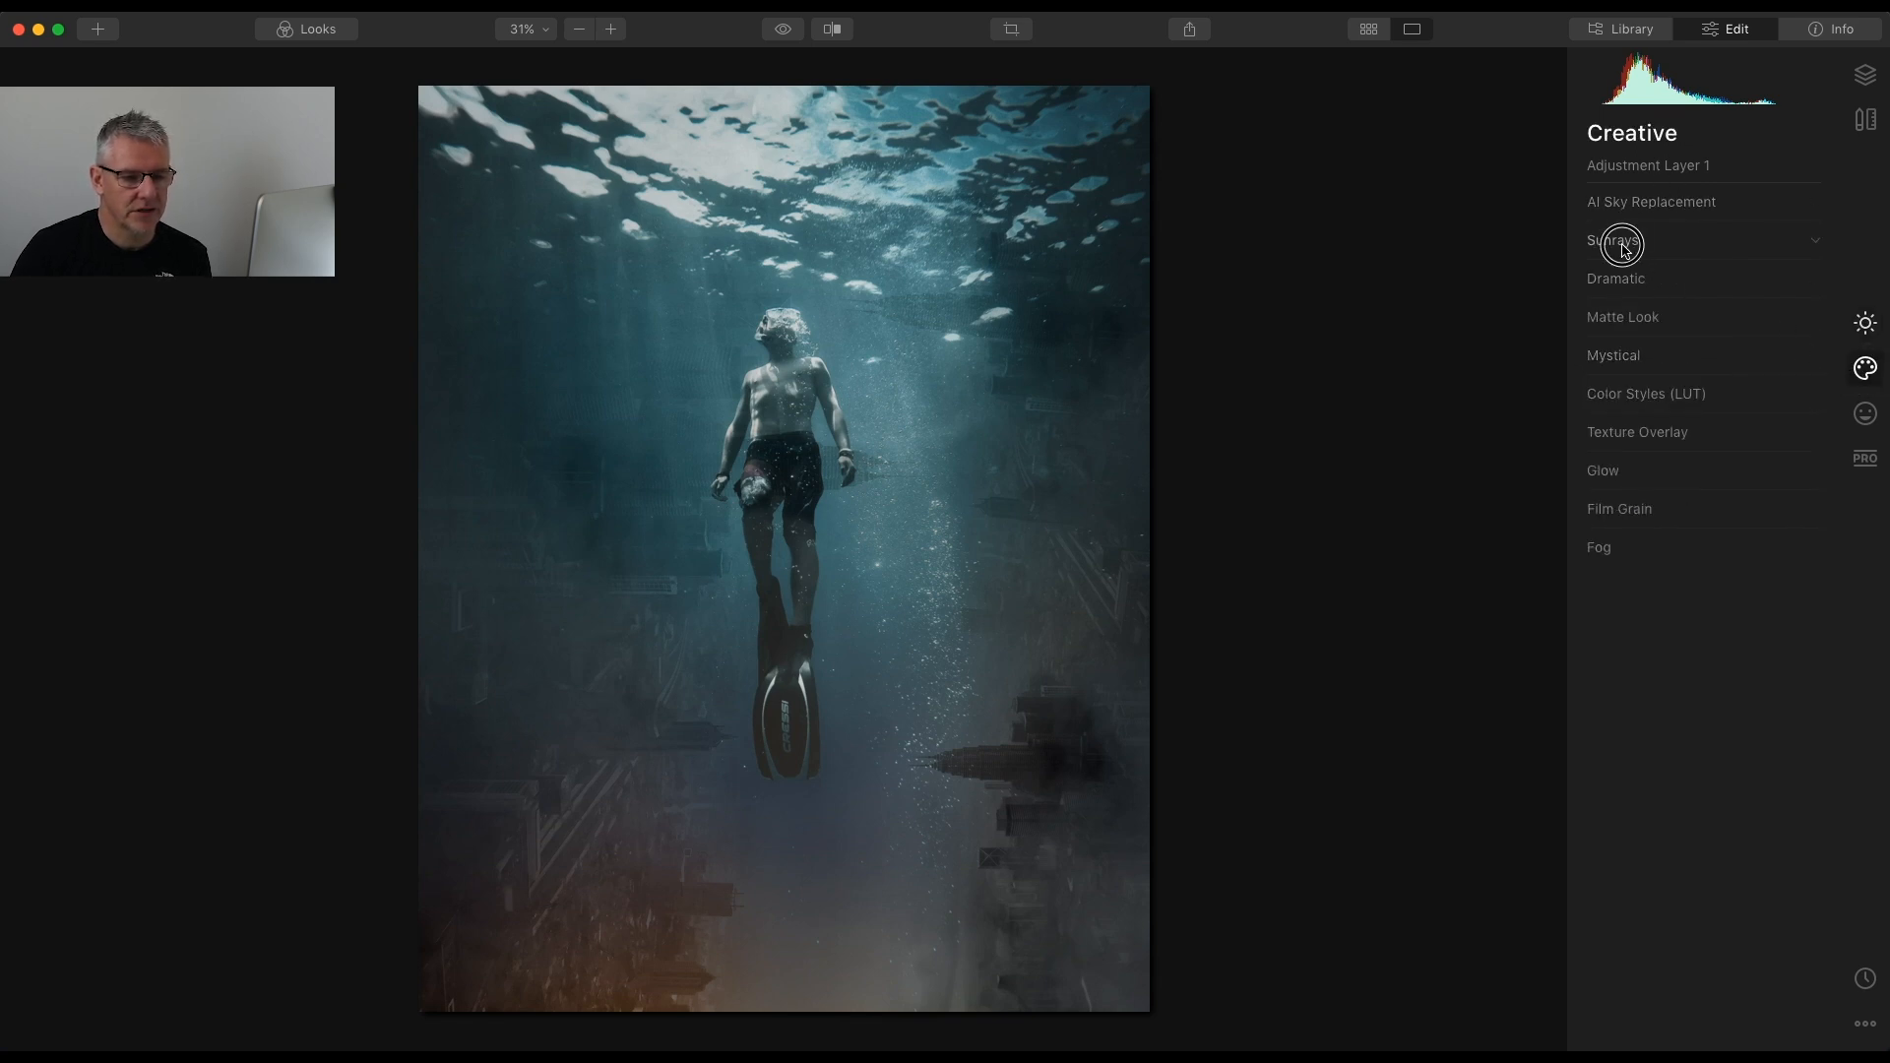
click(1705, 280)
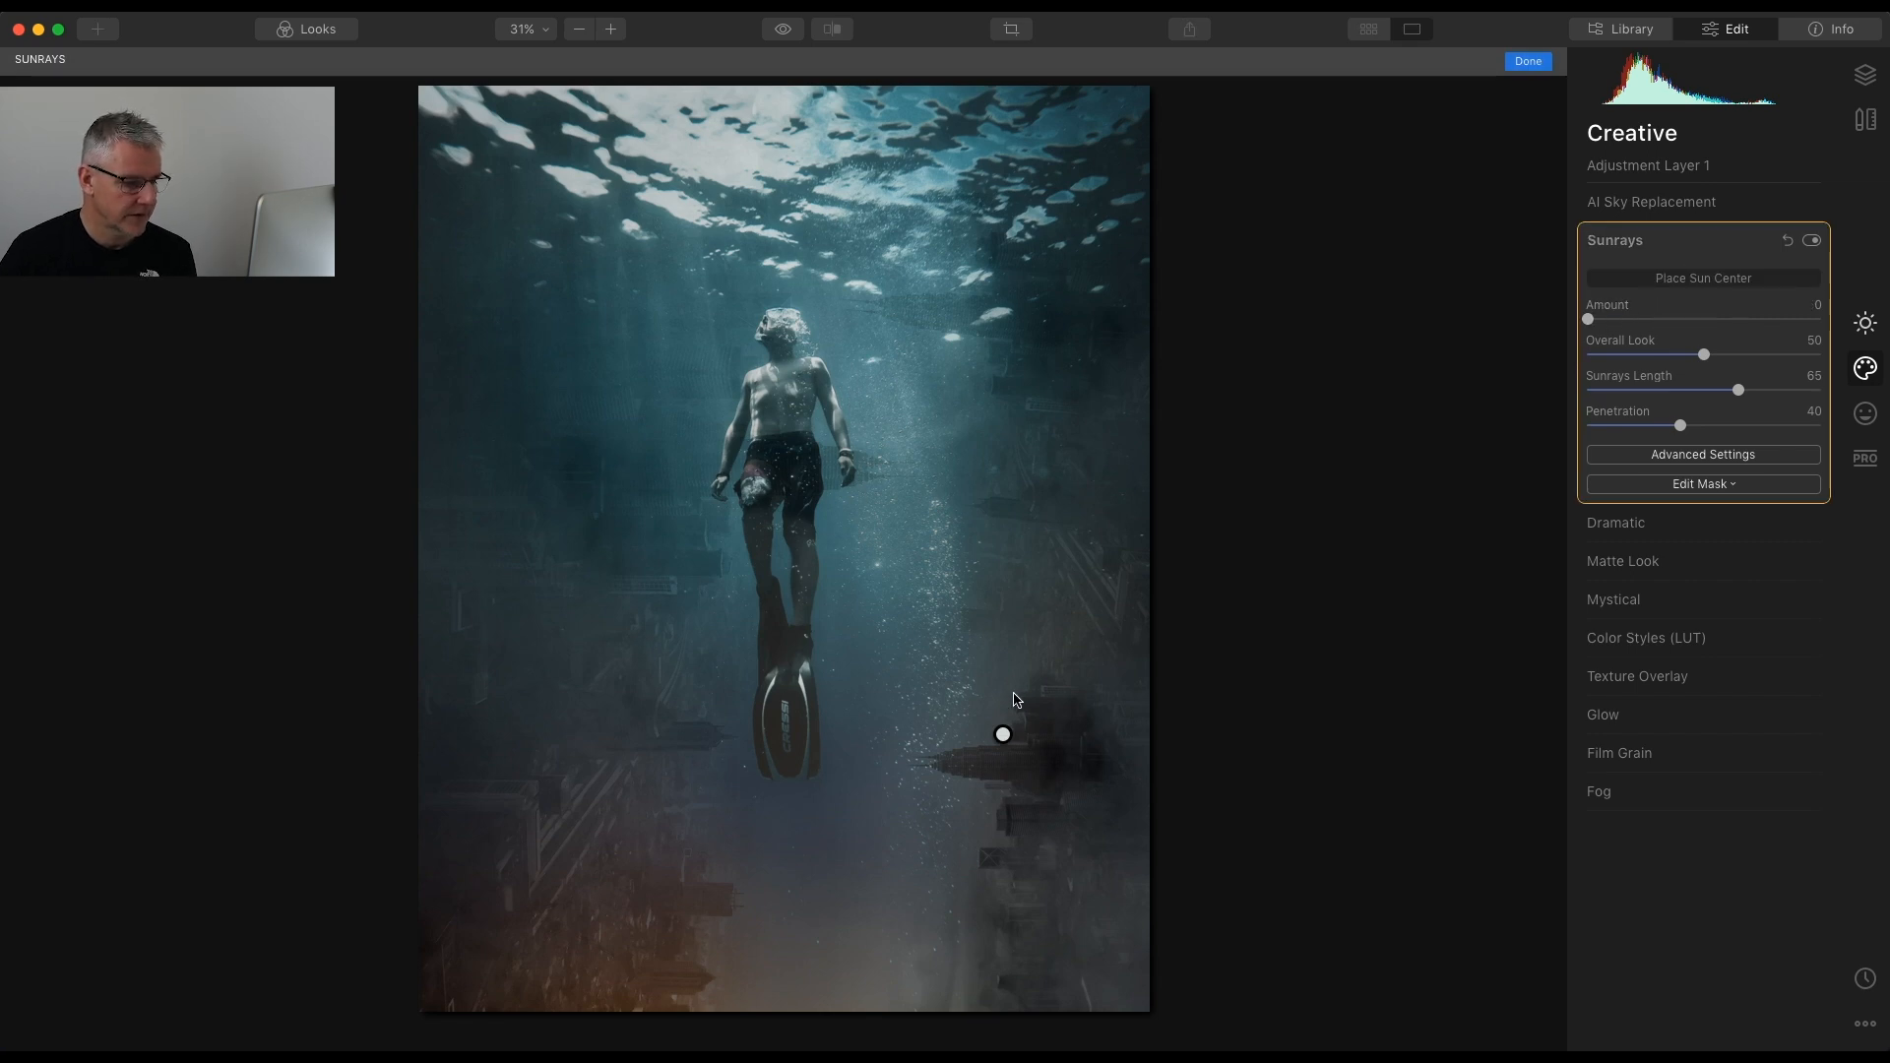
drag(1004, 738, 785, 393)
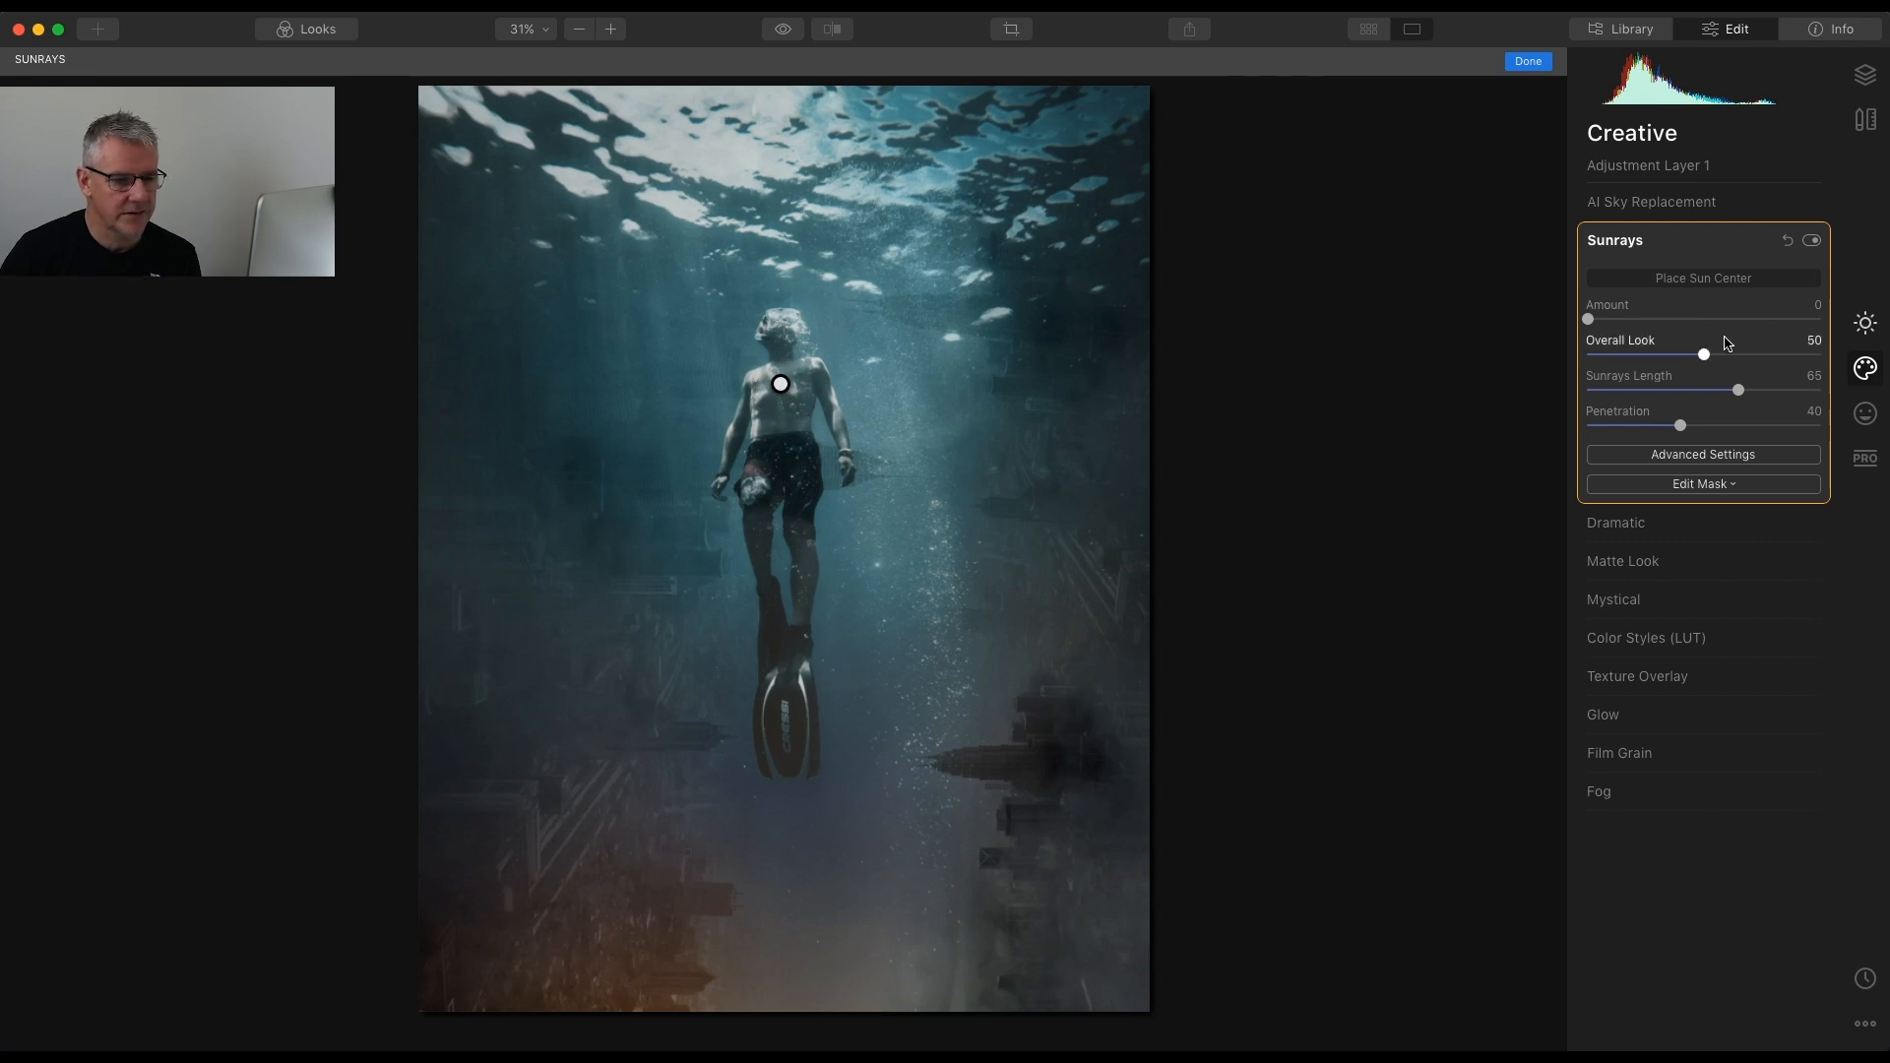
drag(1589, 319, 1648, 321)
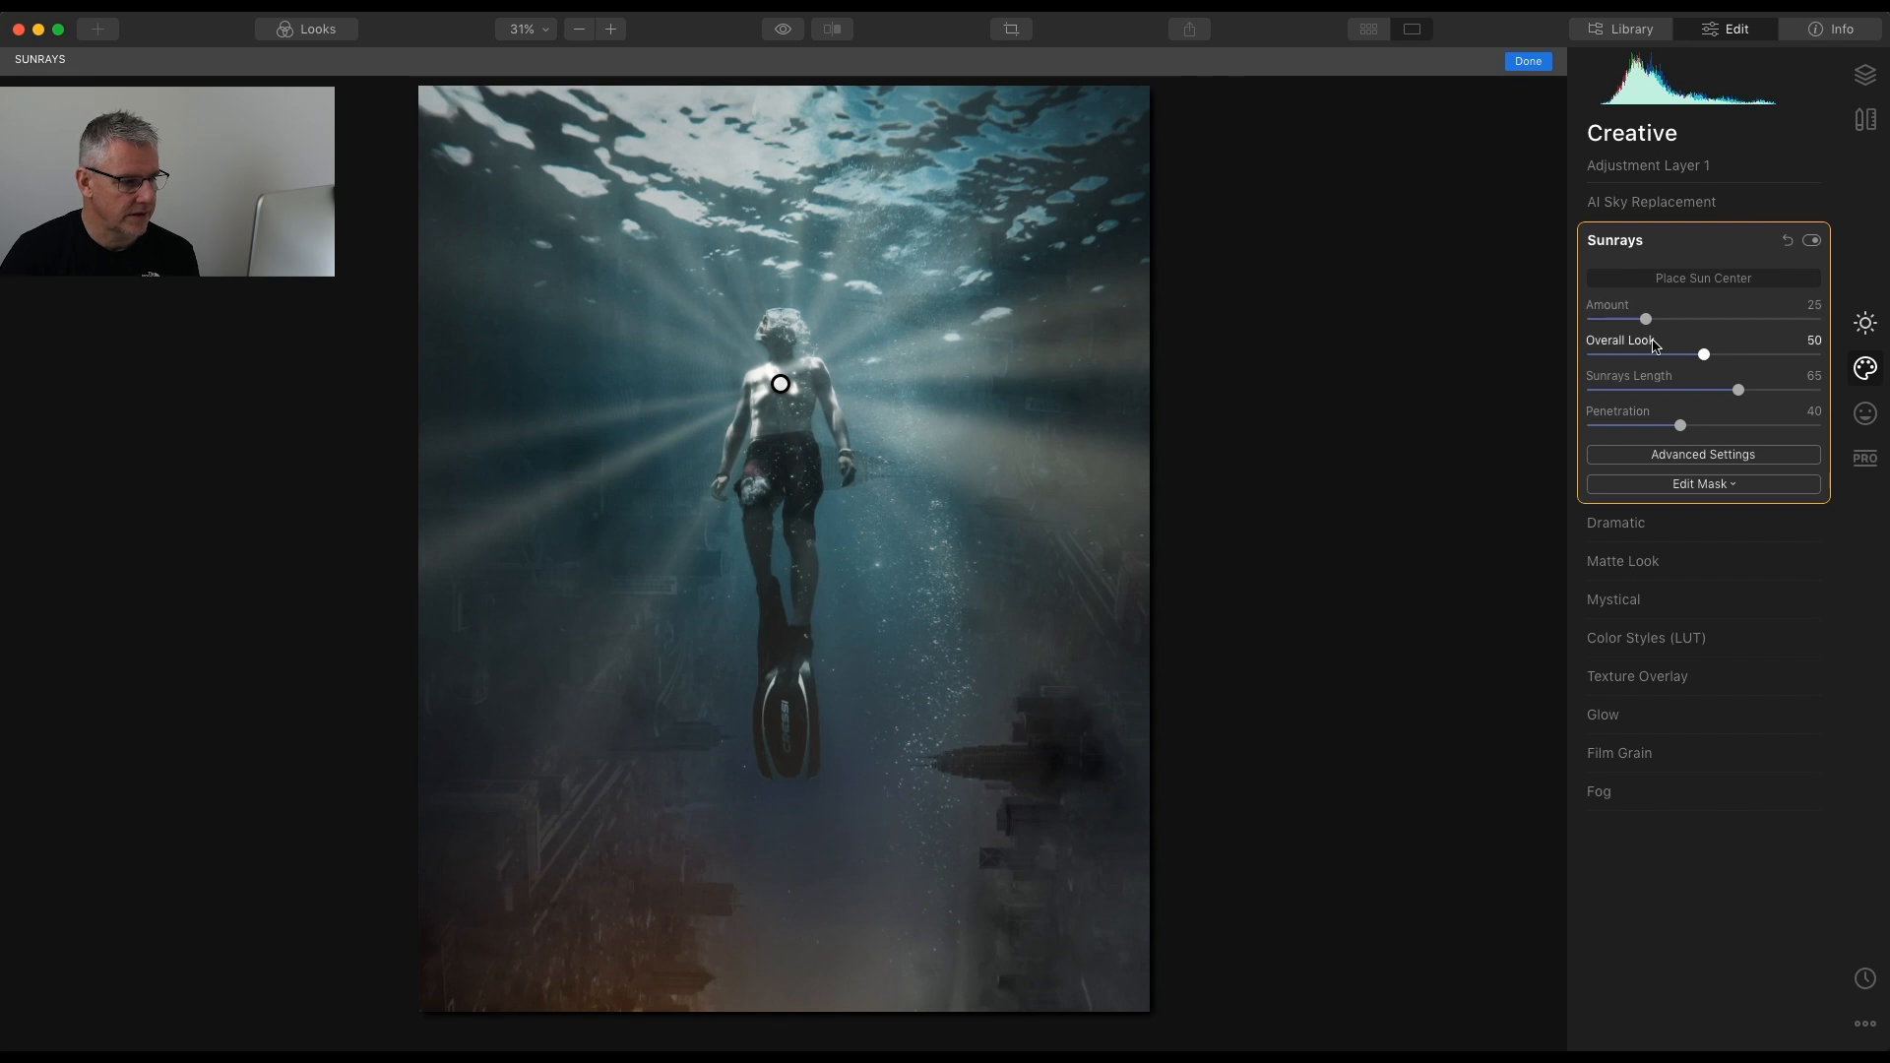
Set the sunrays' Sun Warmth and Sunrays Warmth to 0 and Randomize to 7
click(1701, 459)
drag(1660, 699, 1588, 699)
drag(1682, 737, 1585, 733)
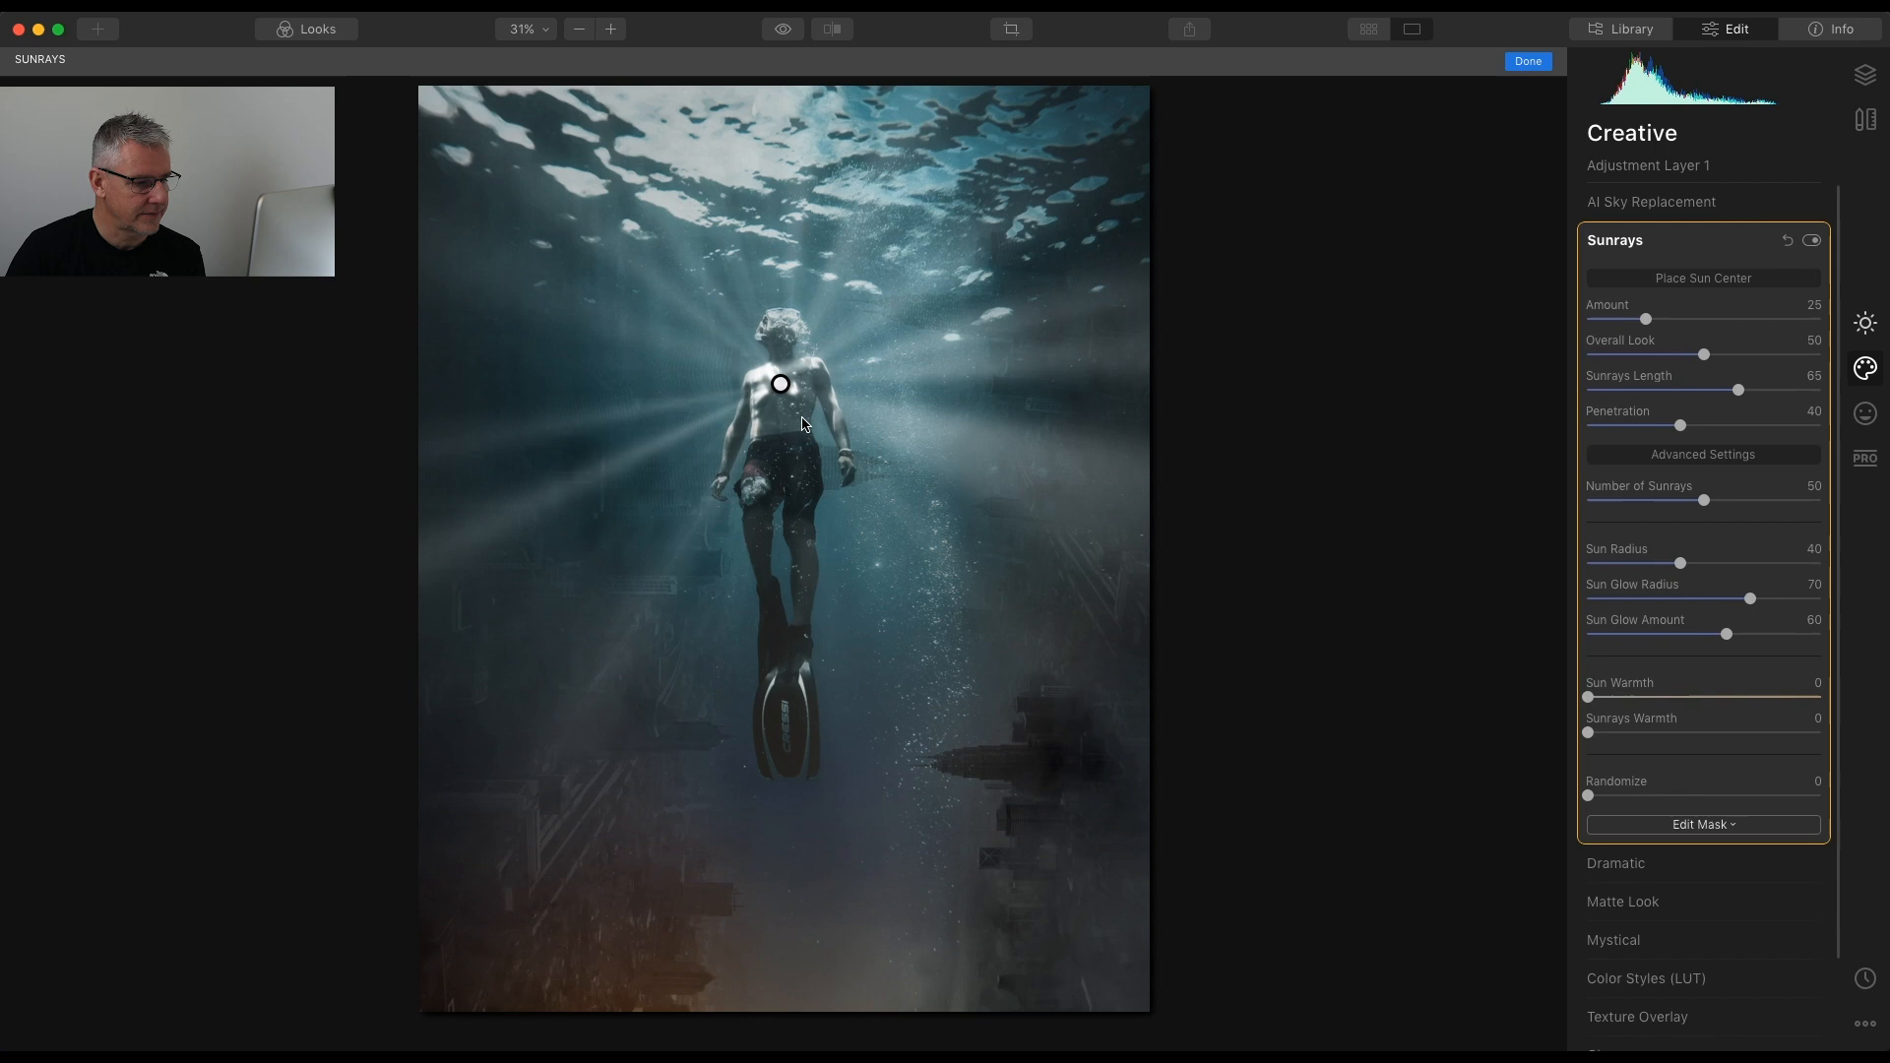
drag(782, 386, 781, 387)
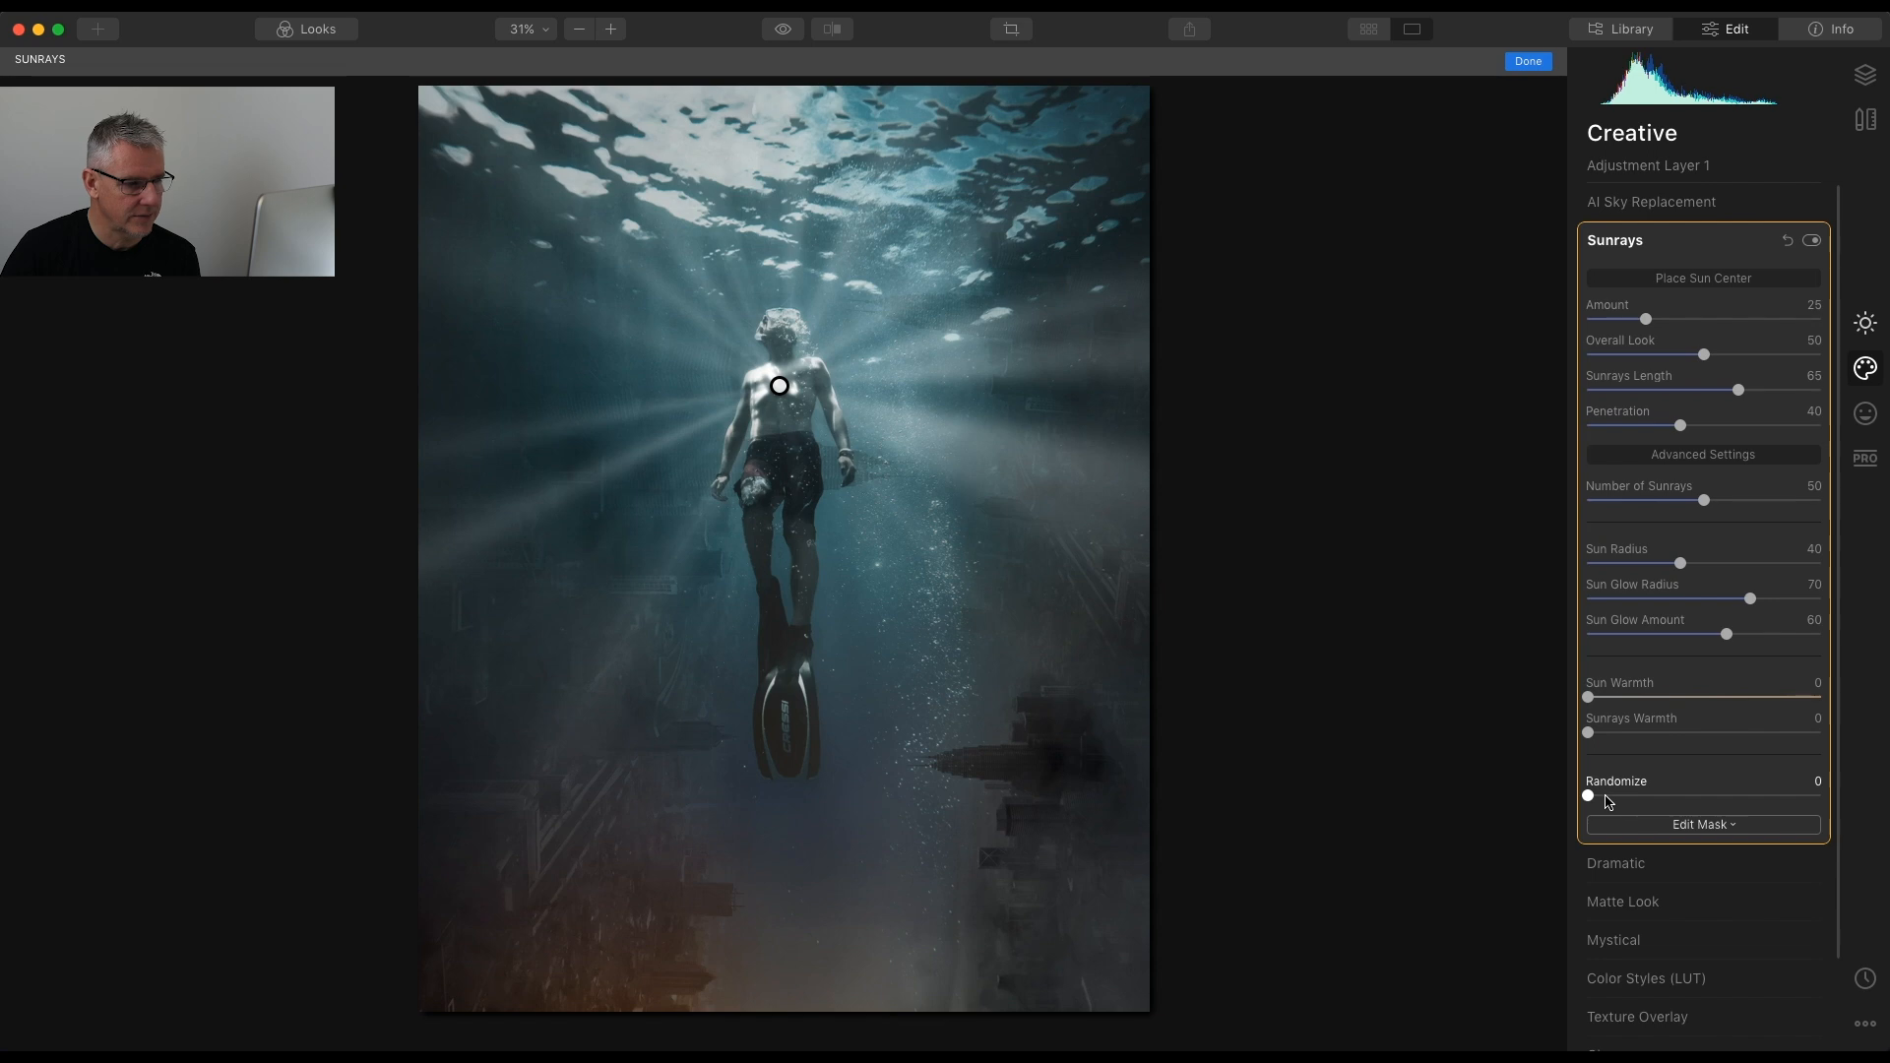
drag(1590, 797, 1611, 803)
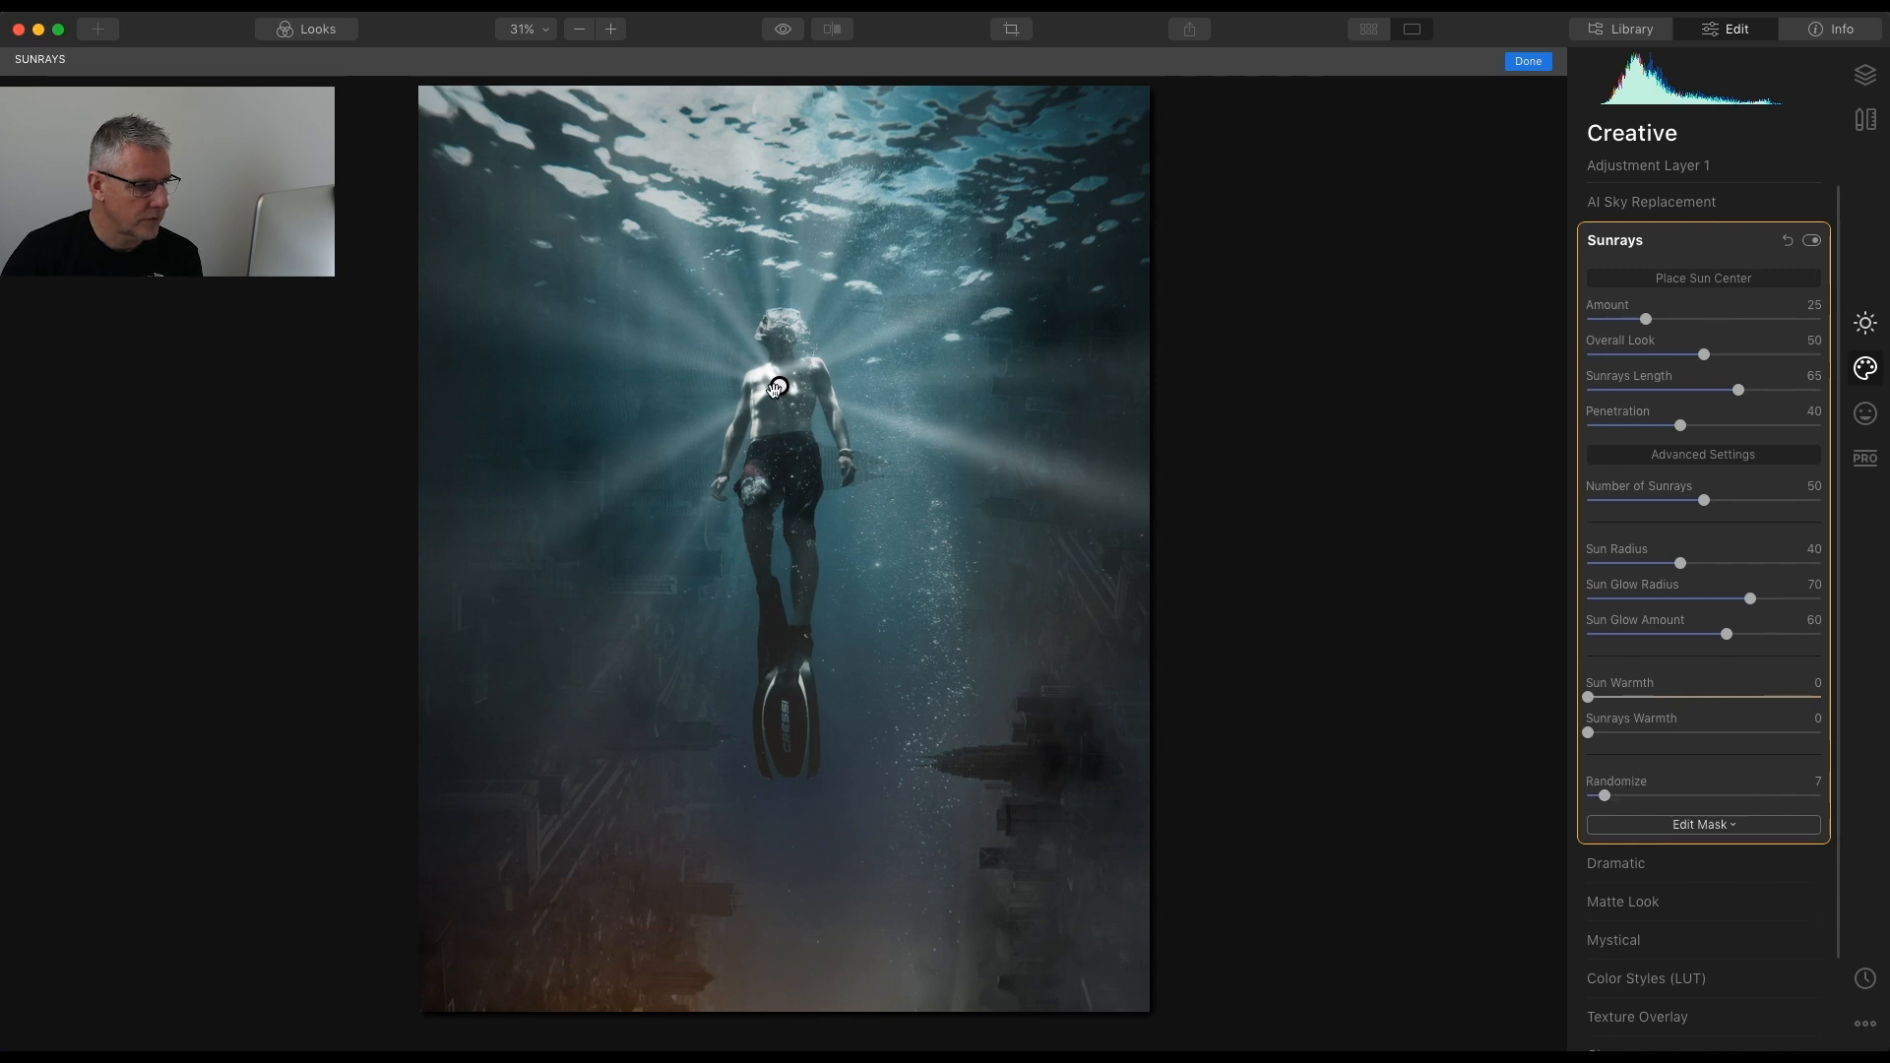
Move the sun center up to the base of the diver's neck and finish the sunrays placement
mouse_move(778, 385)
mouse_down()
mouse_move(775, 403)
mouse_move(779, 366)
mouse_up()
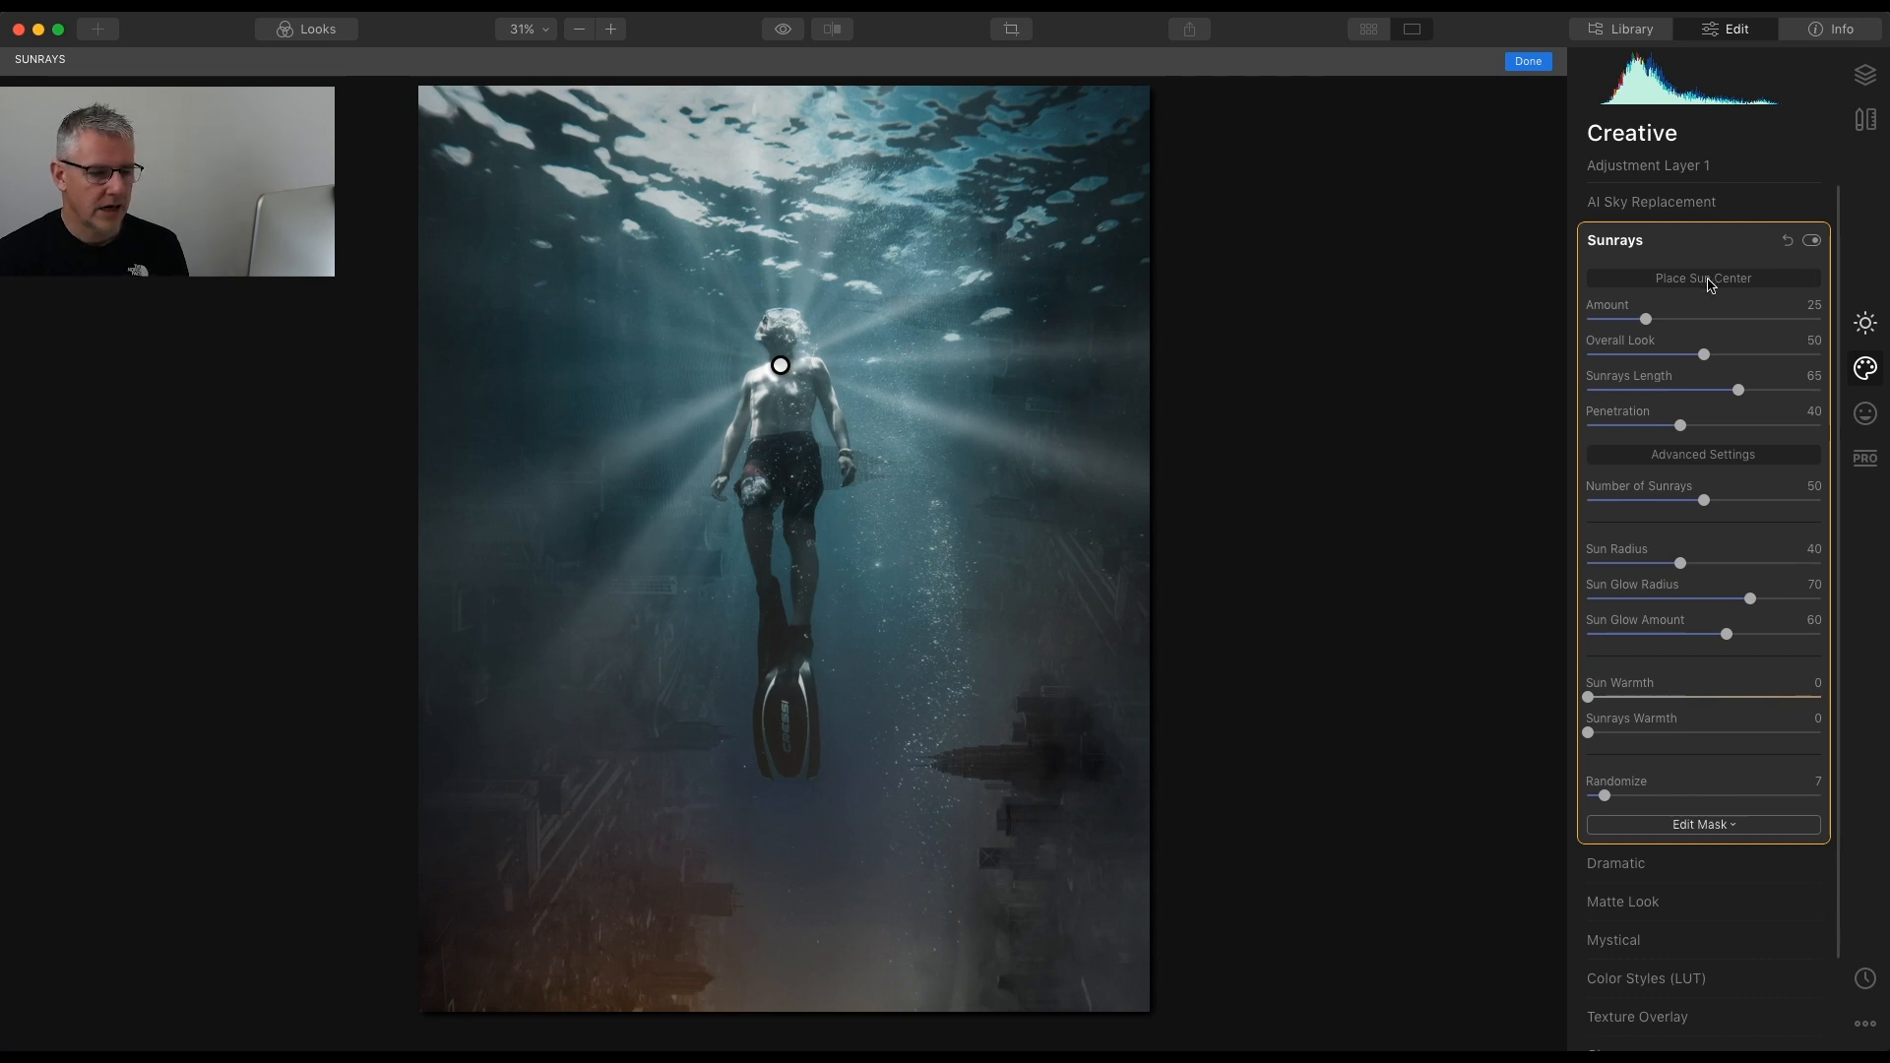
click(1677, 281)
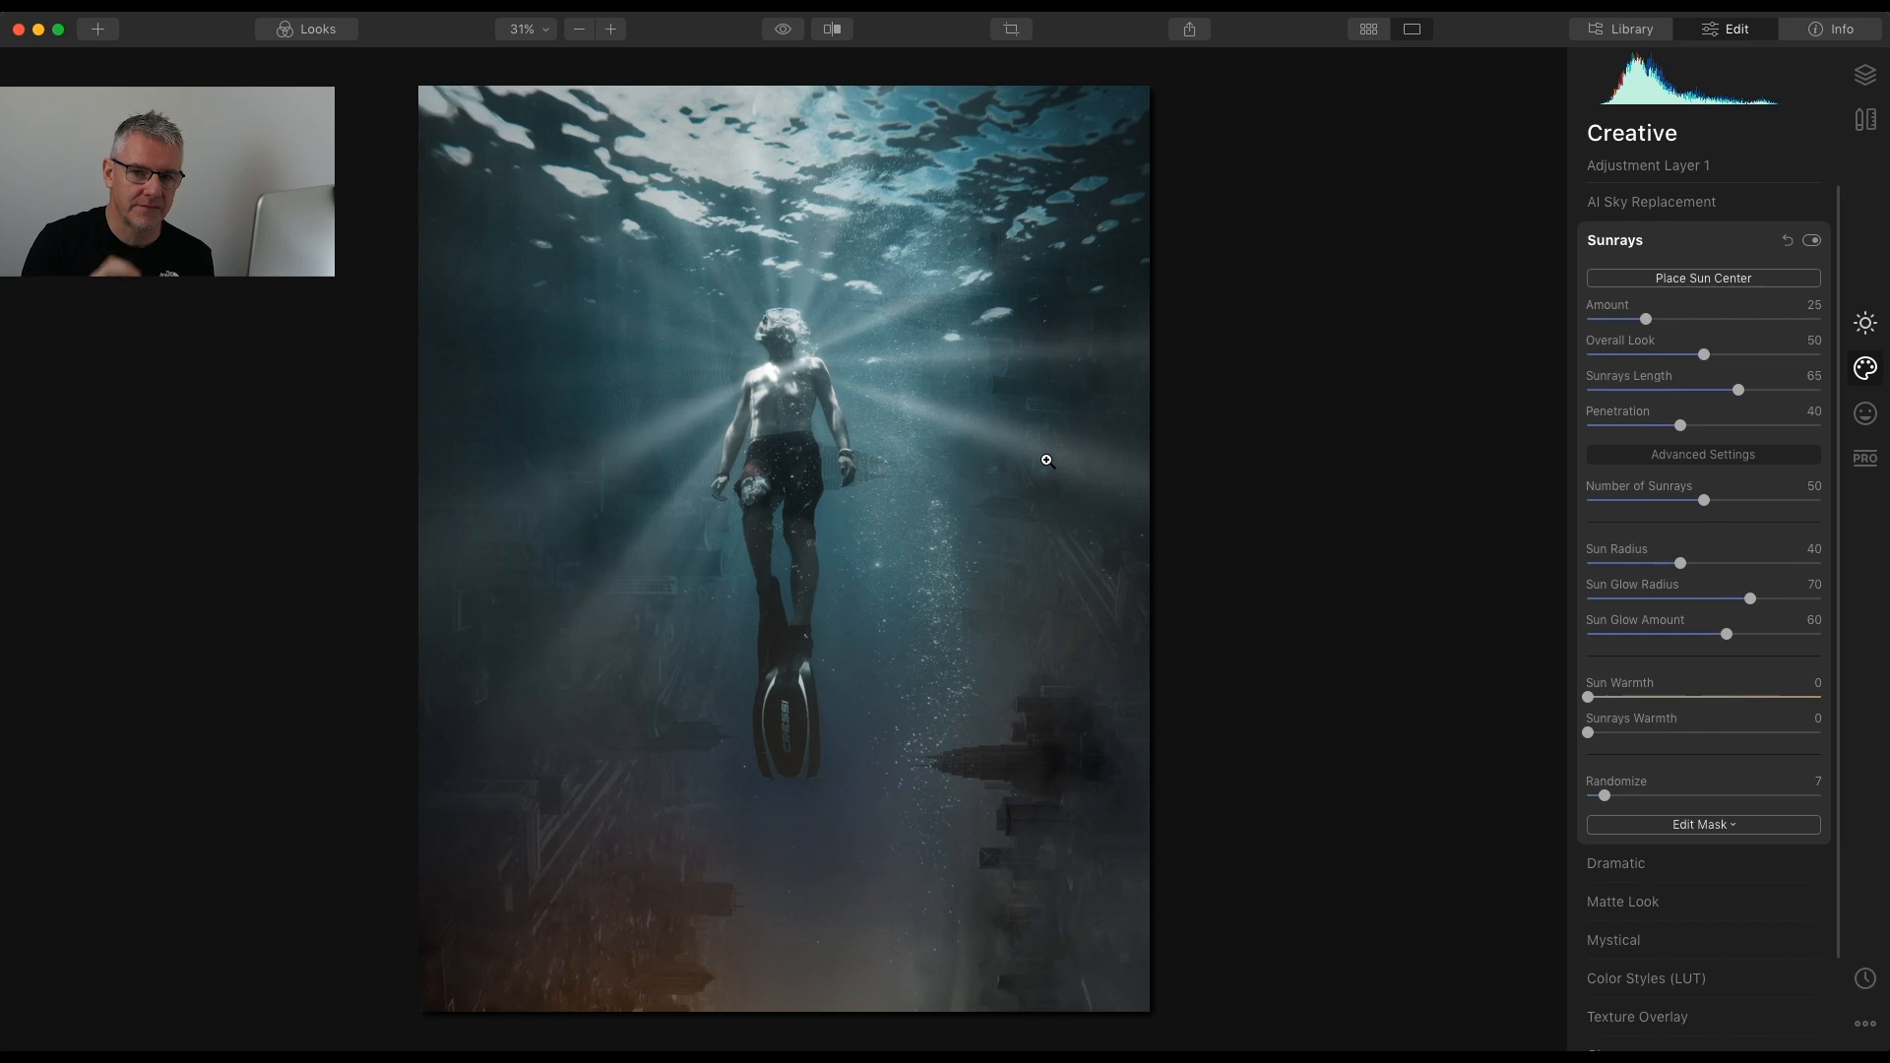
click(1595, 242)
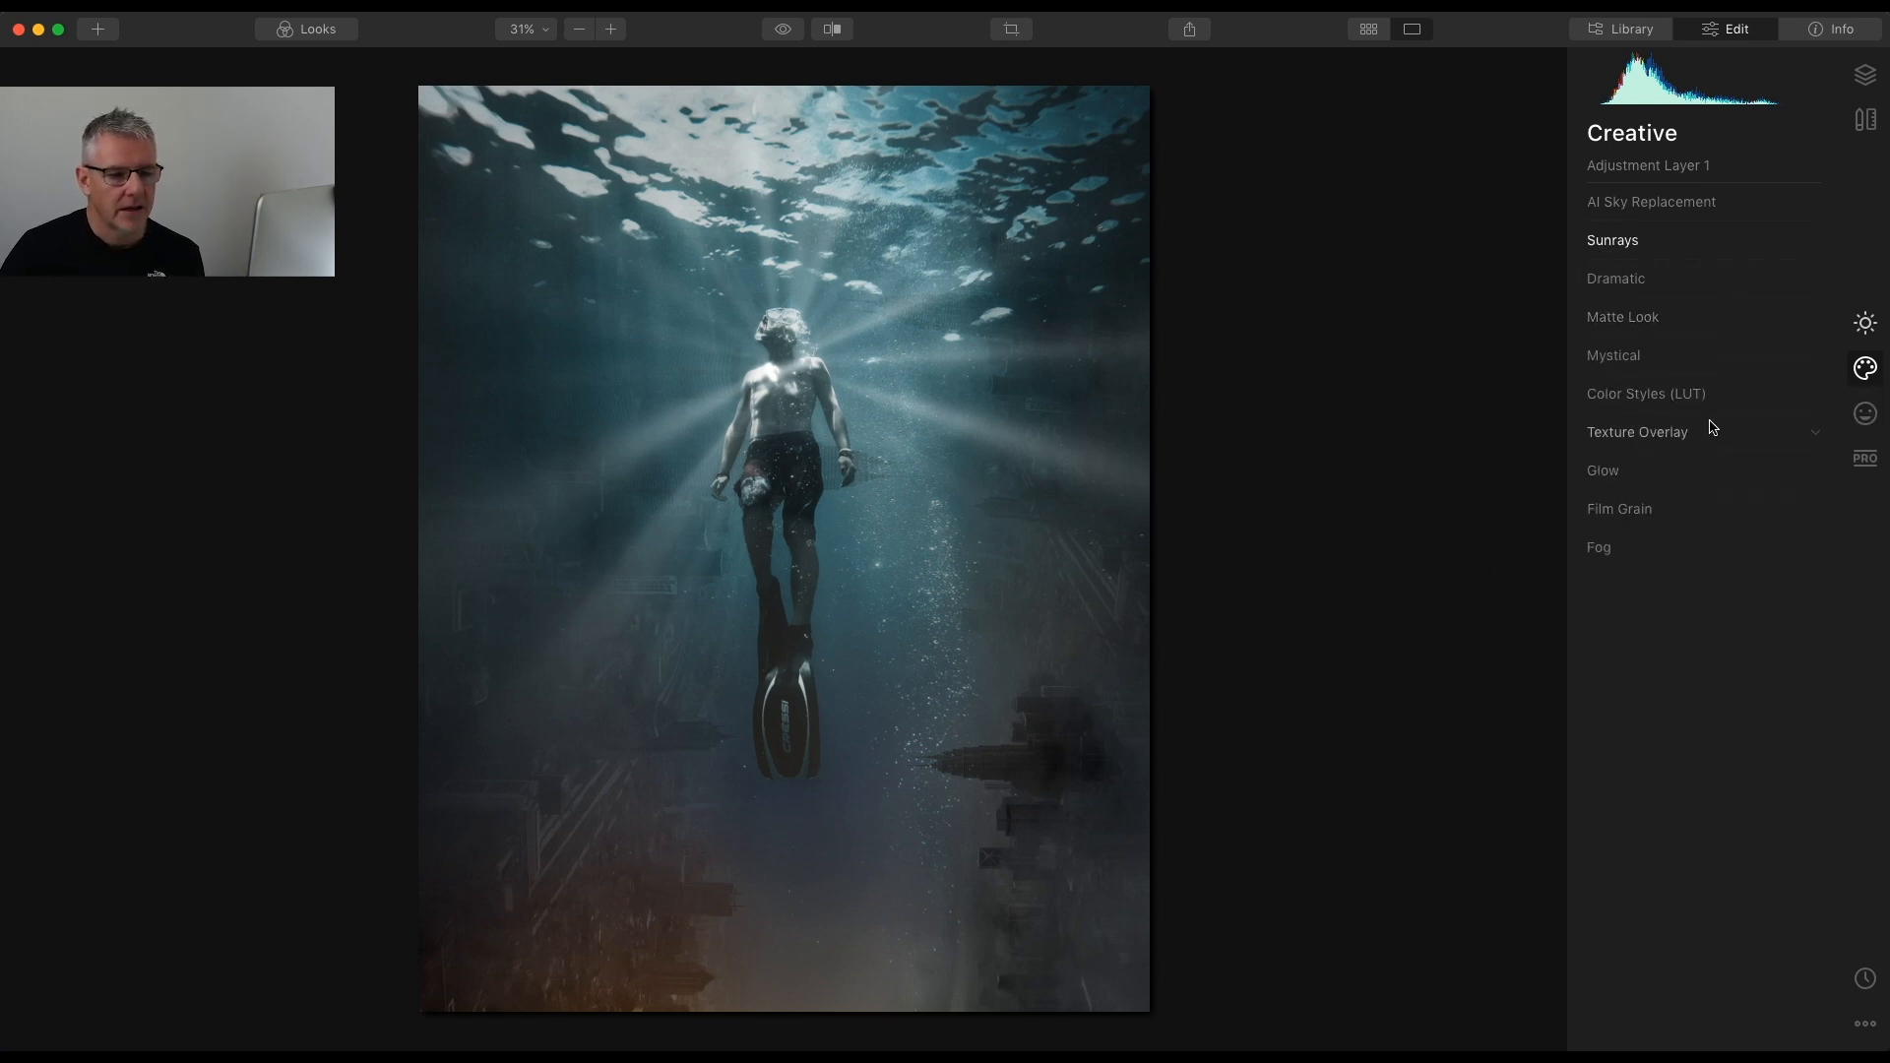
Apply the Mystical effect to the adjustment layer with an amount of 17
click(1617, 355)
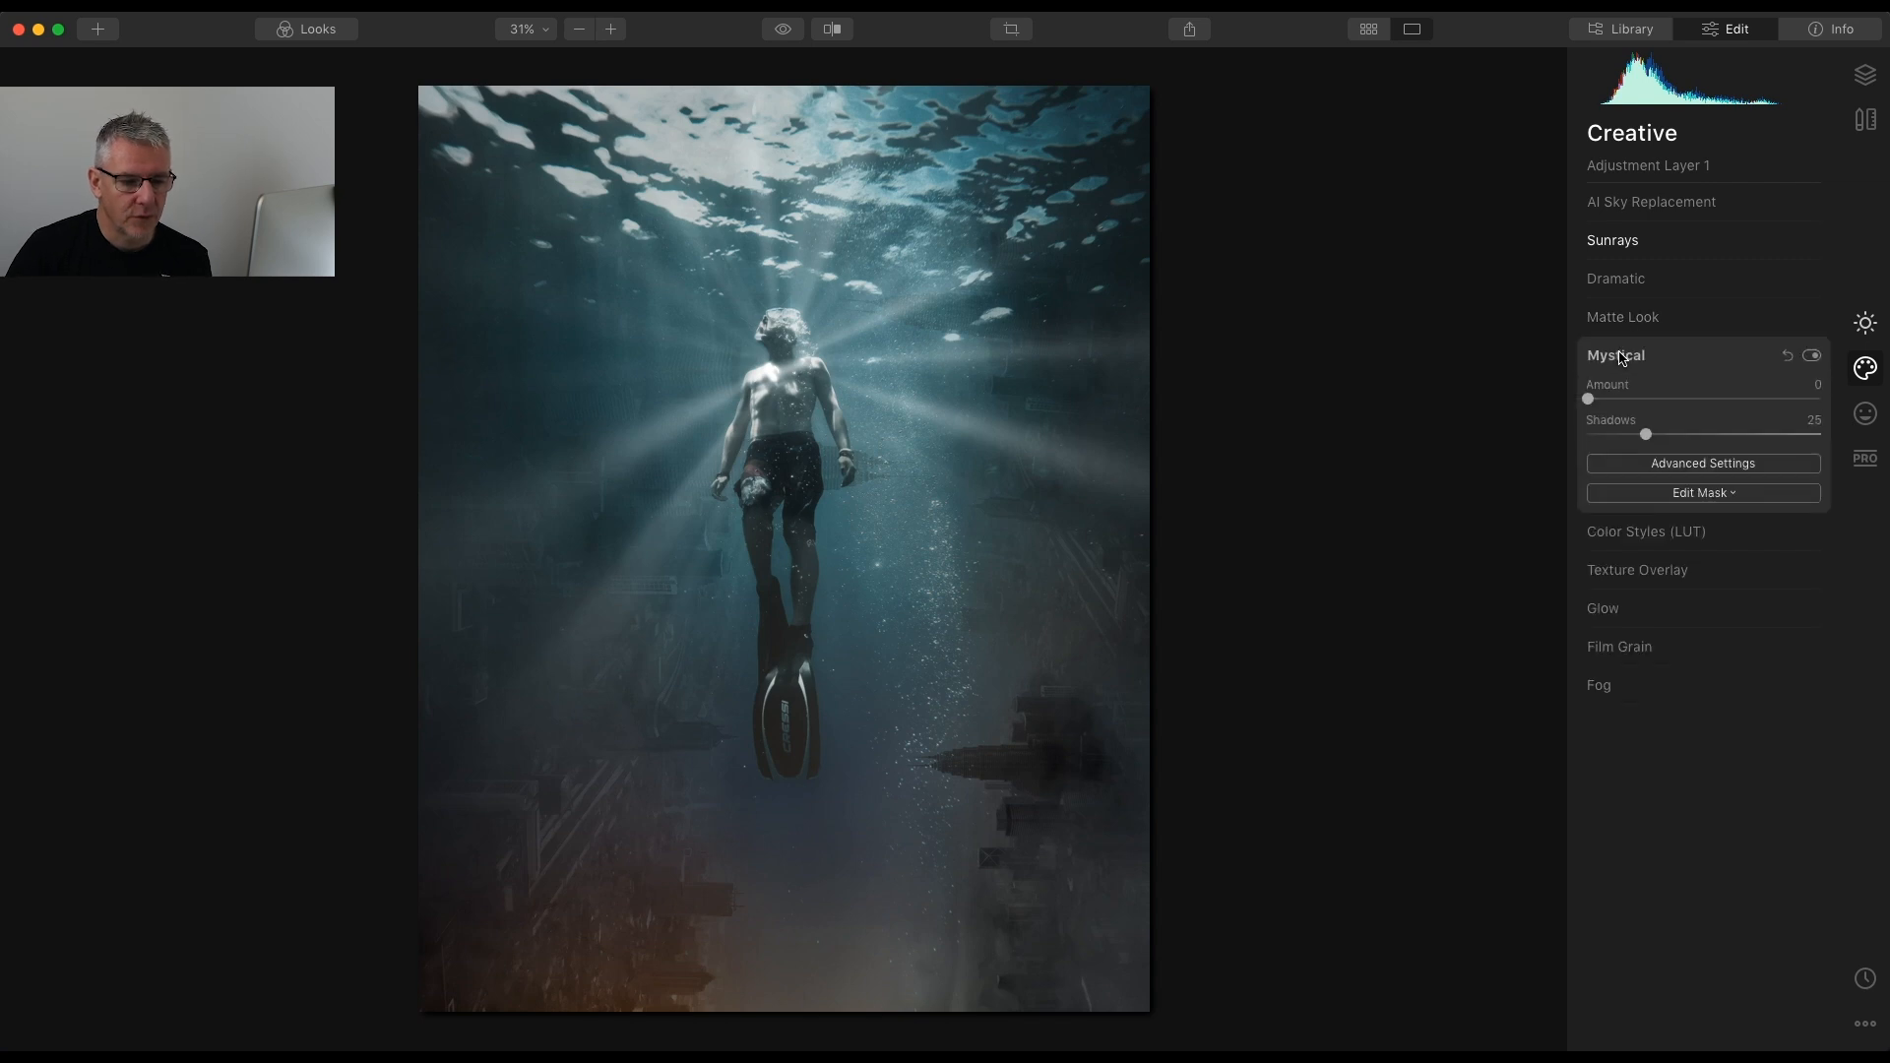
drag(1589, 409, 1634, 410)
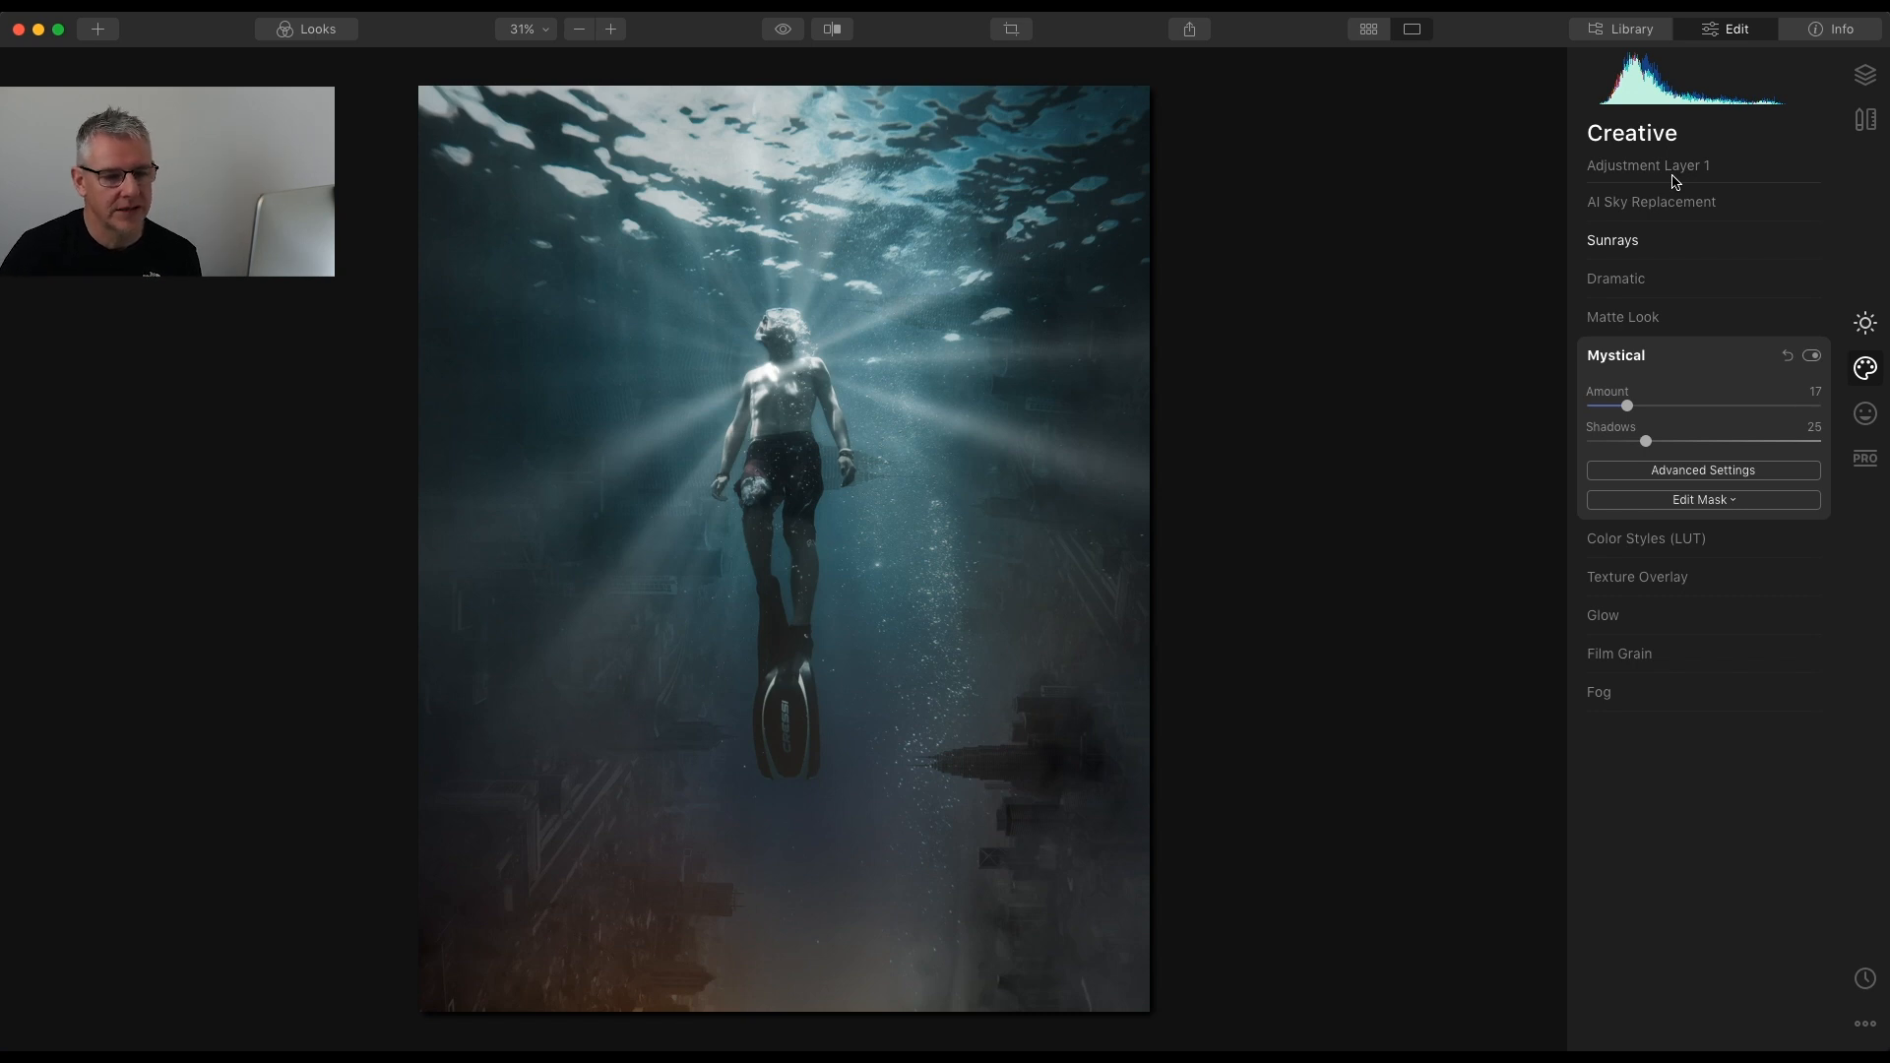
click(1619, 356)
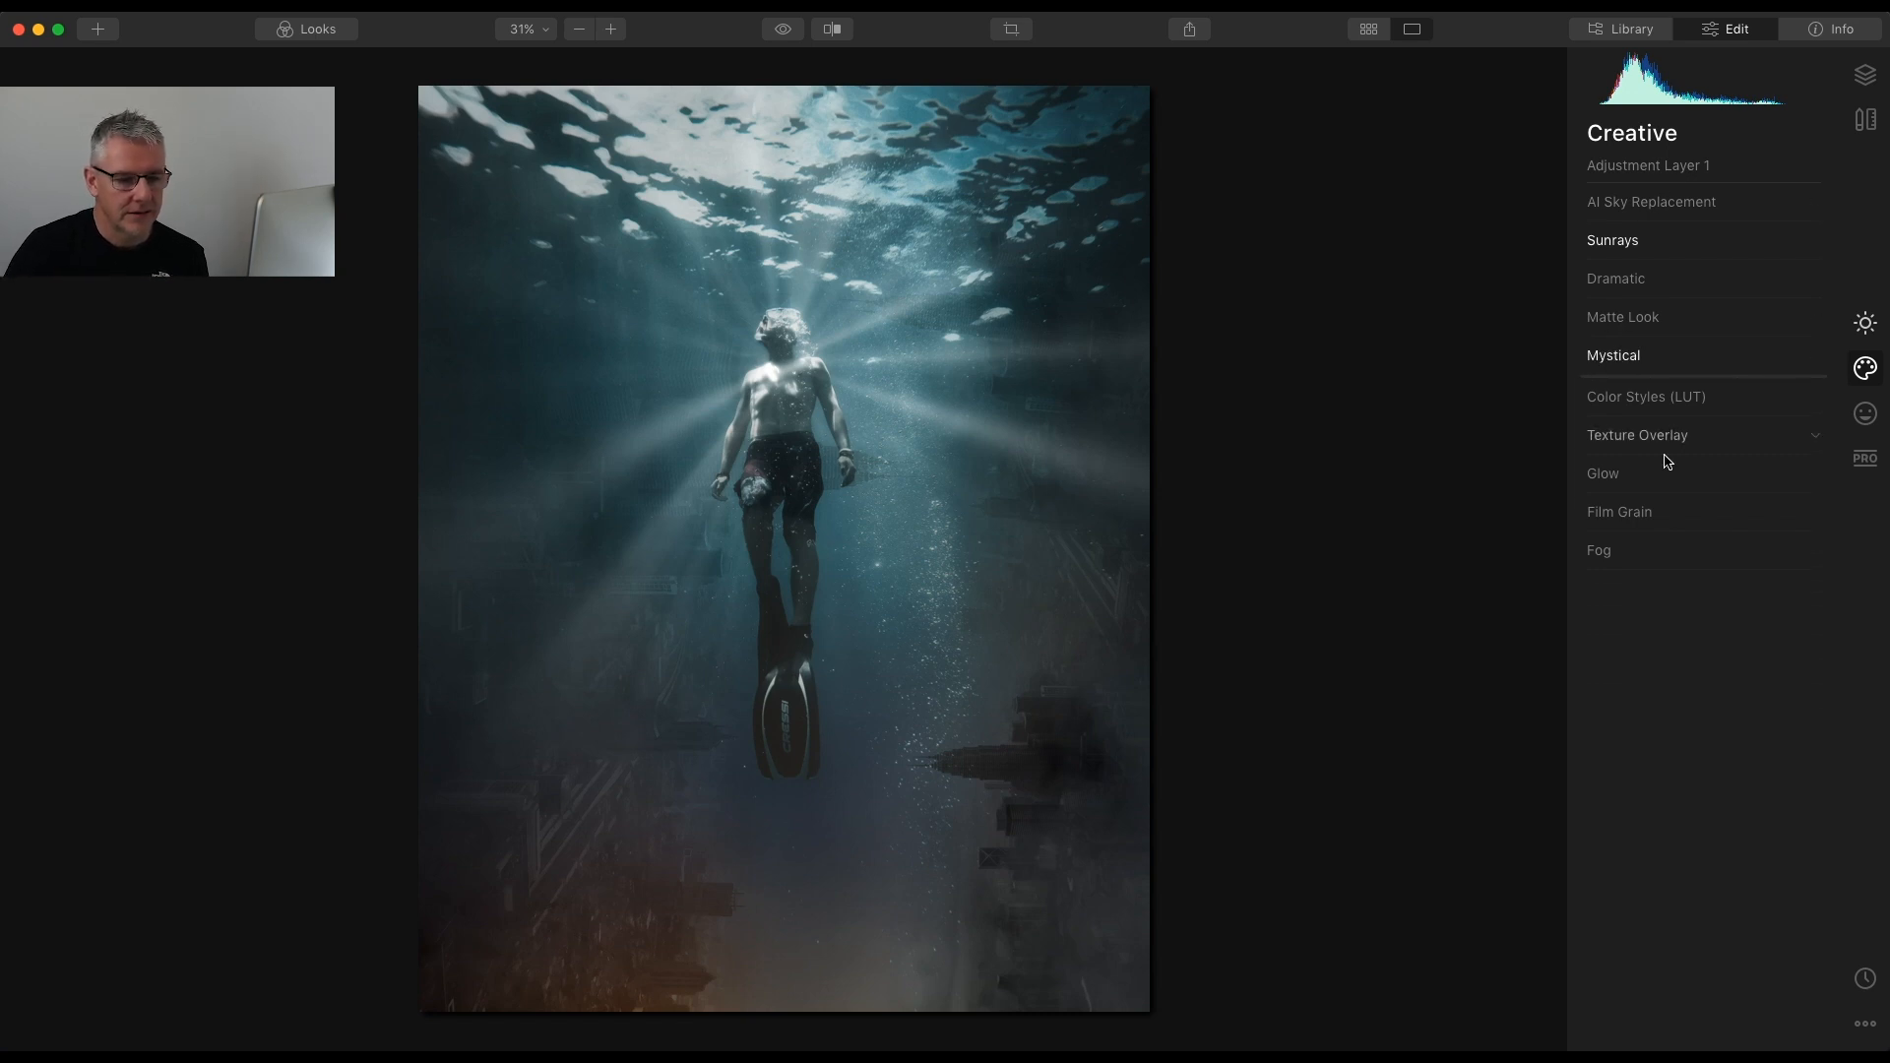
click(1658, 393)
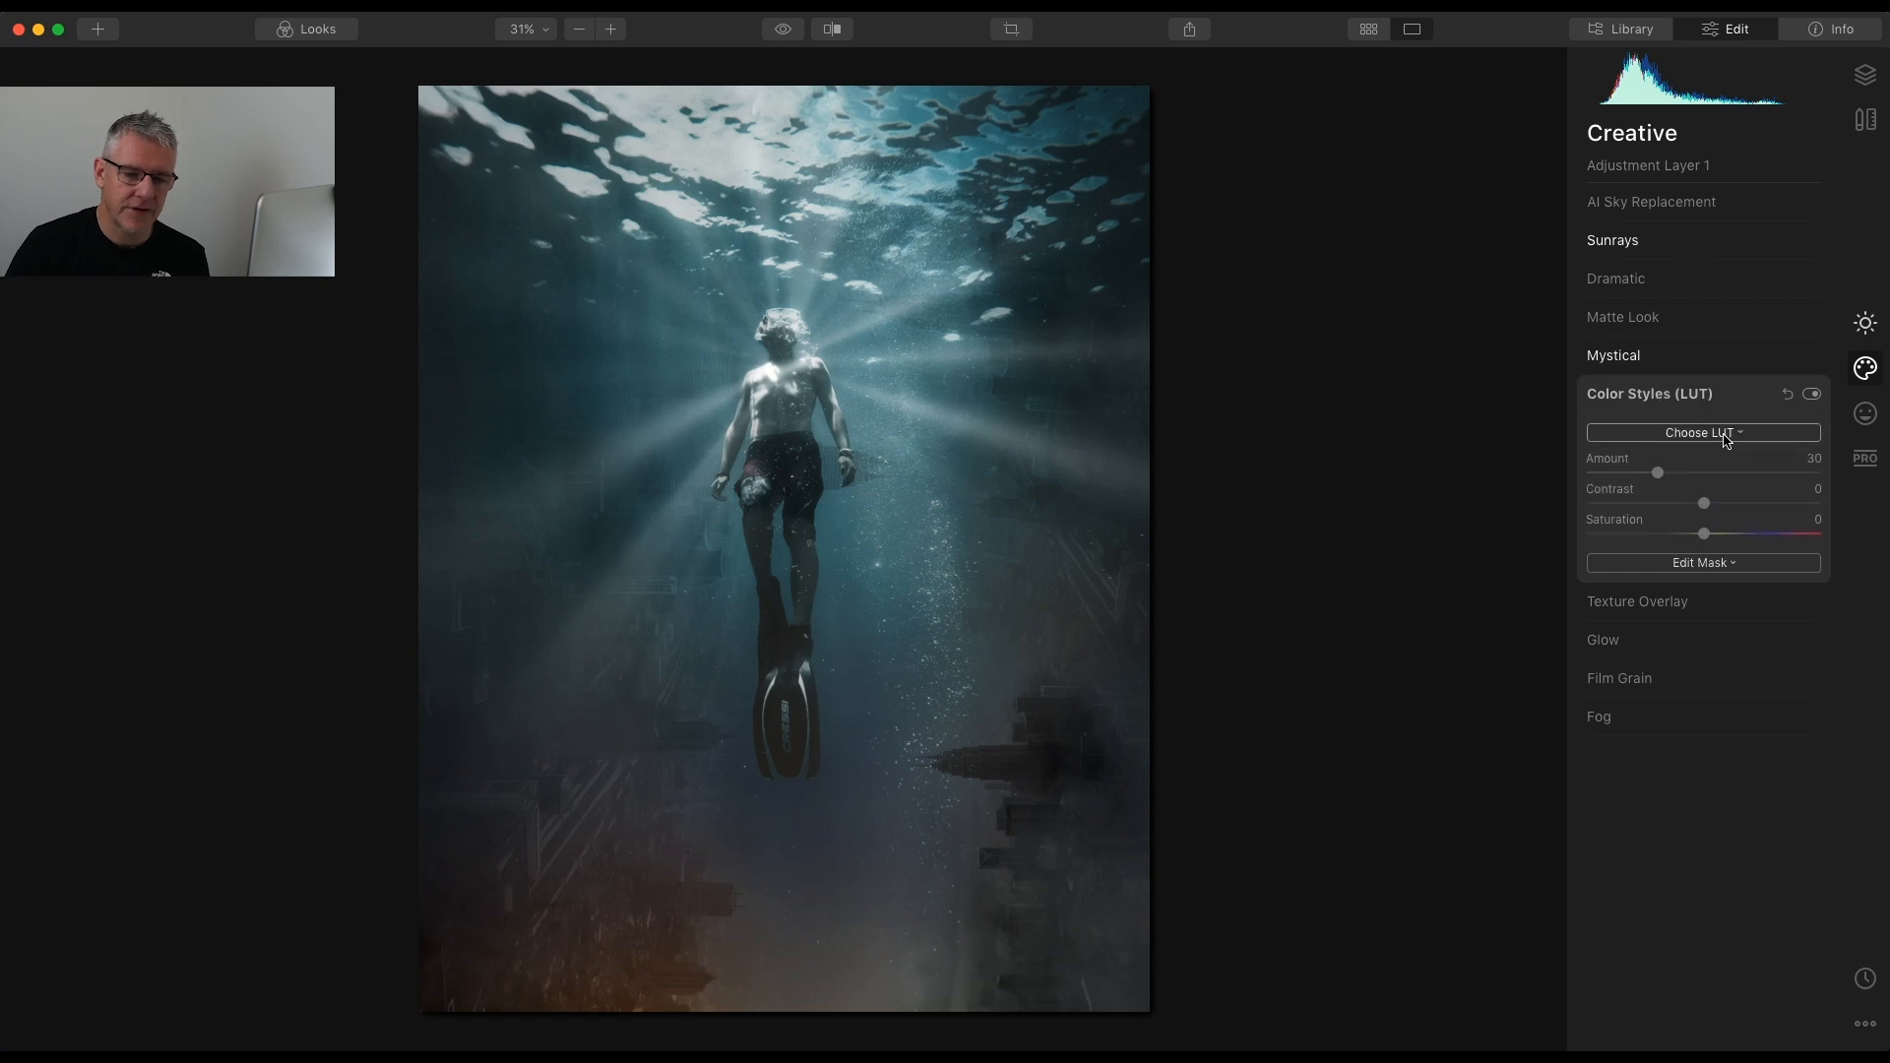
click(1725, 435)
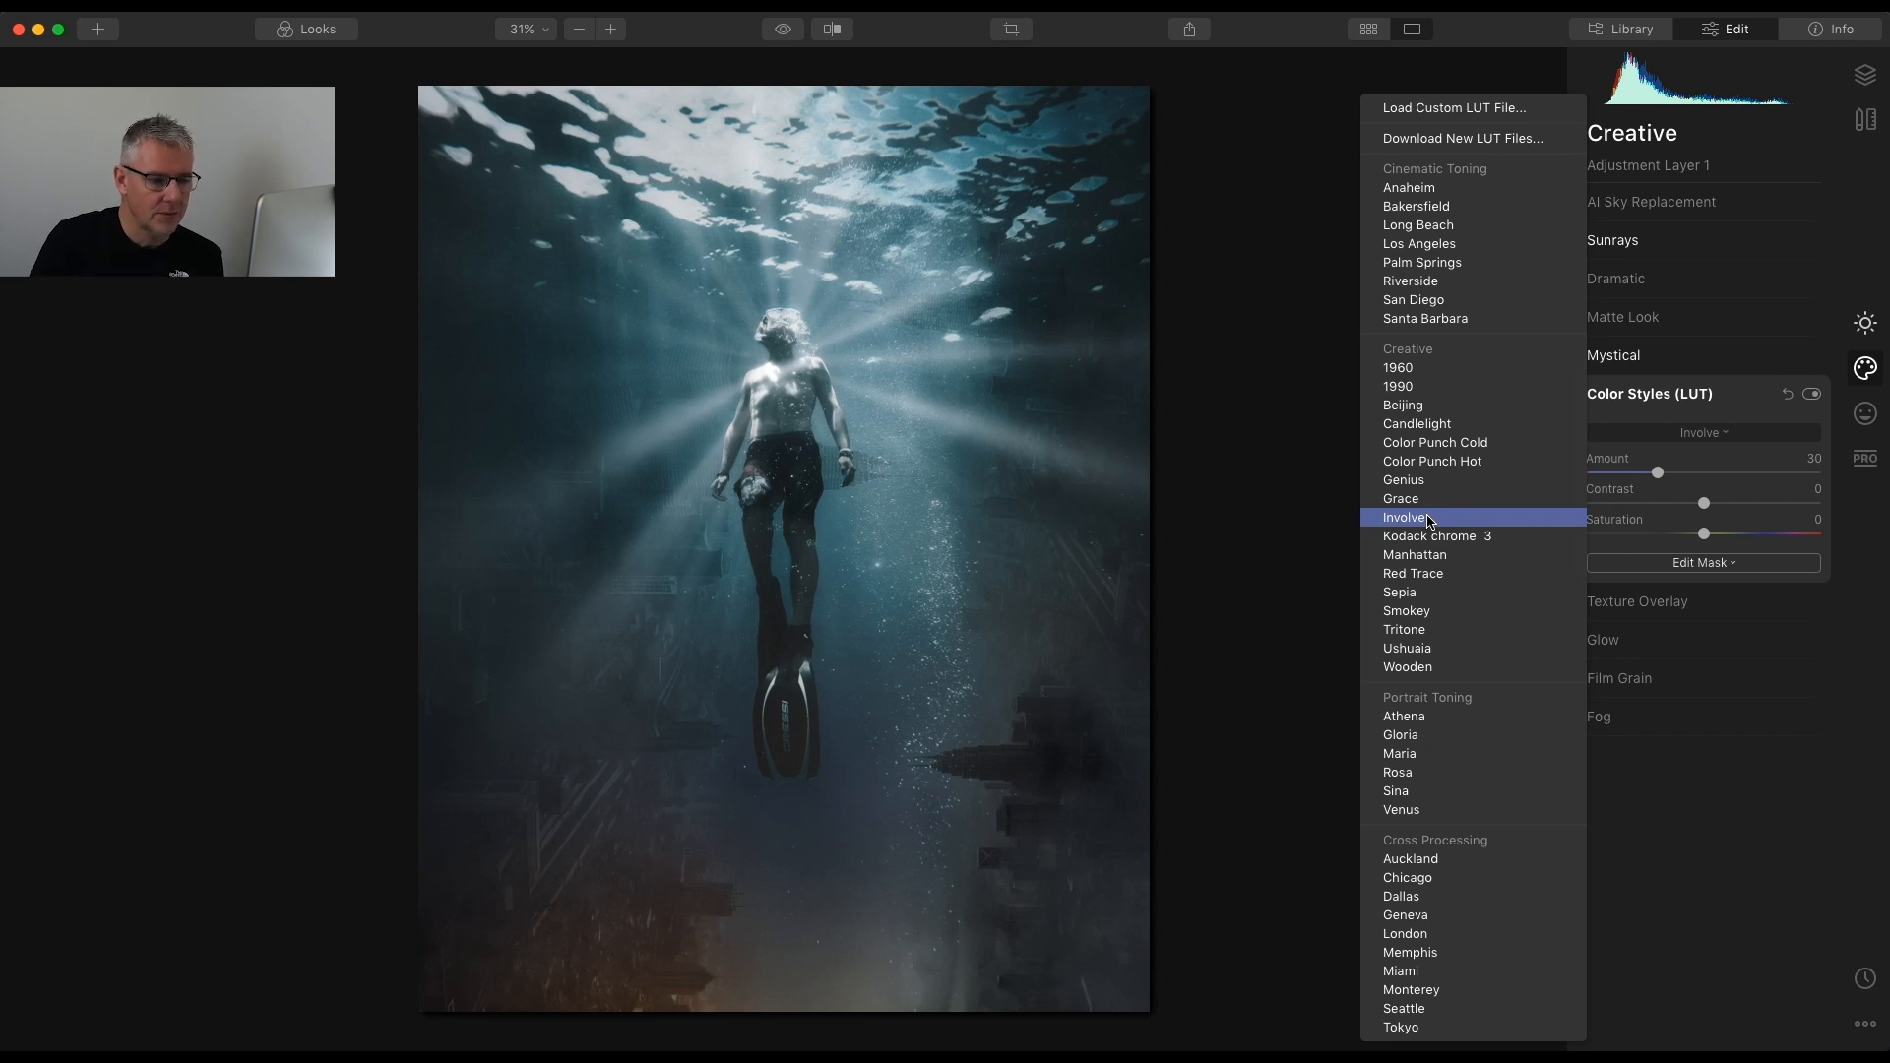
click(1749, 399)
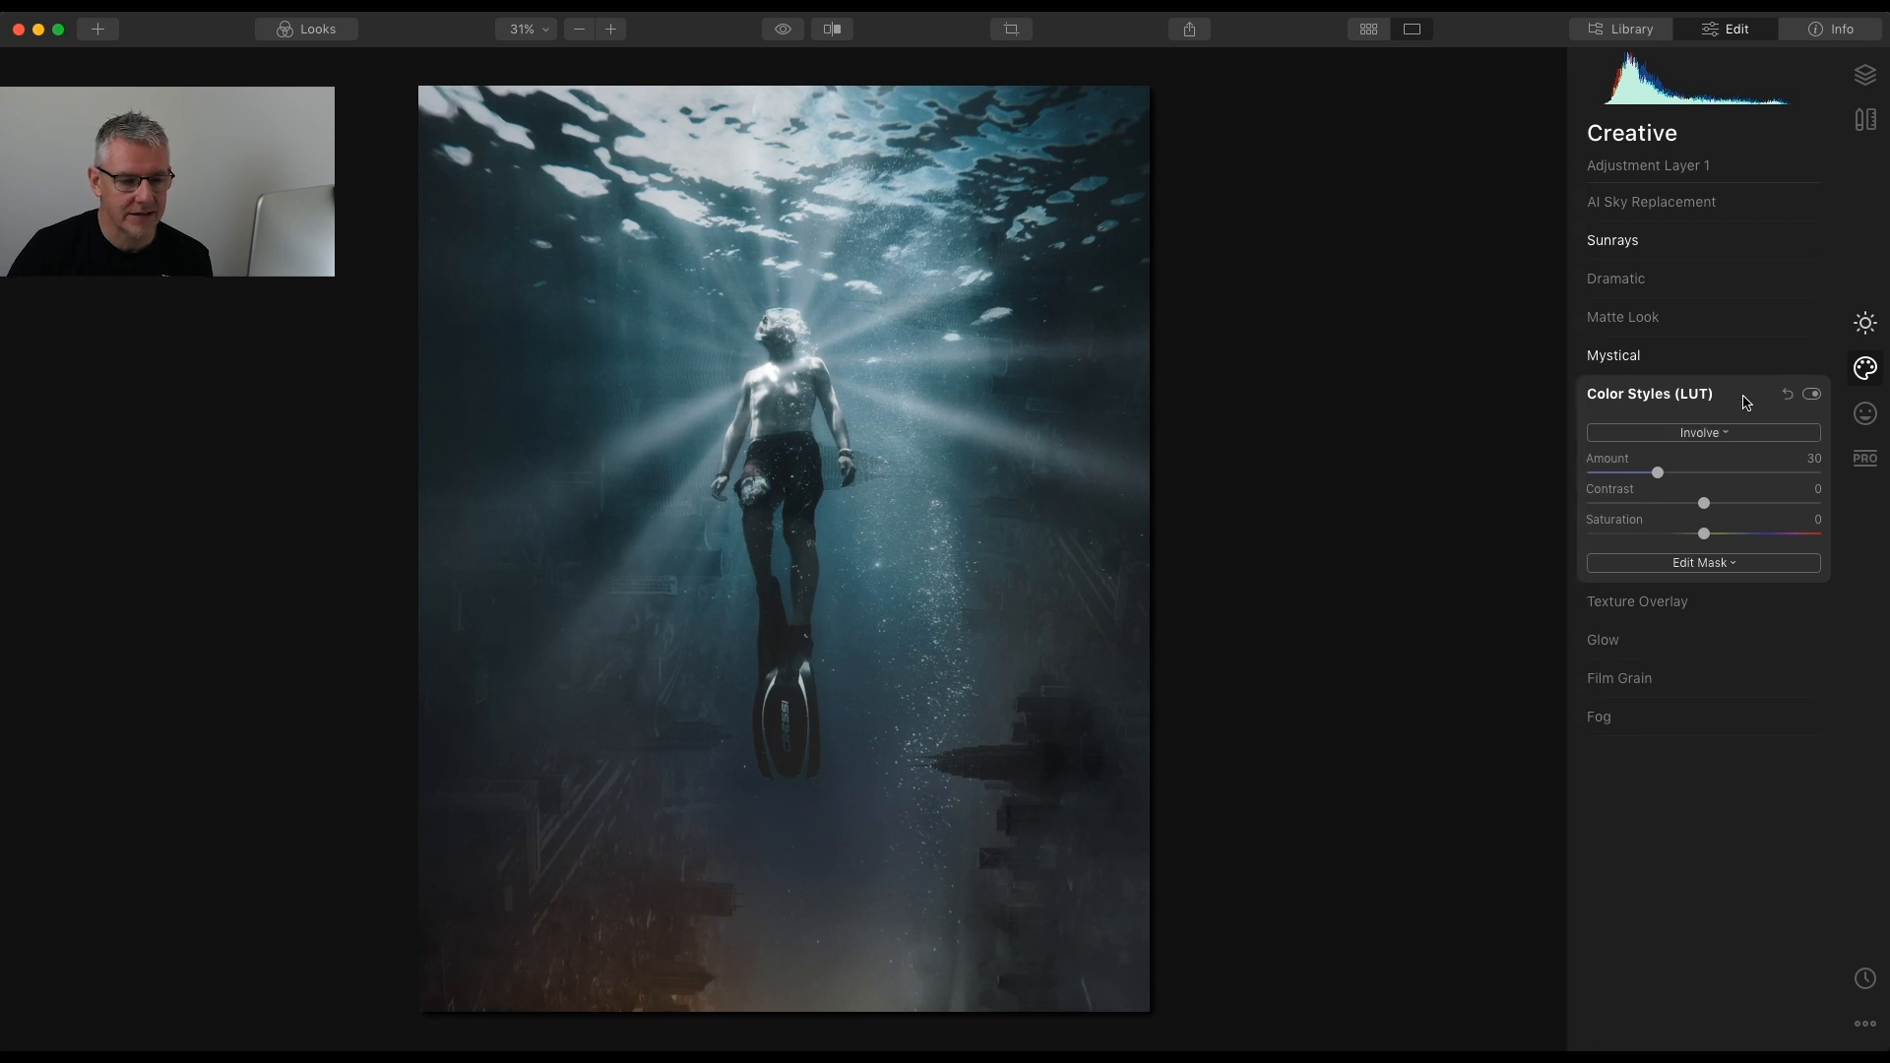
Add a second adjustment layer and apply the Involve LUT to it with an amount of 15
click(1864, 75)
click(1811, 134)
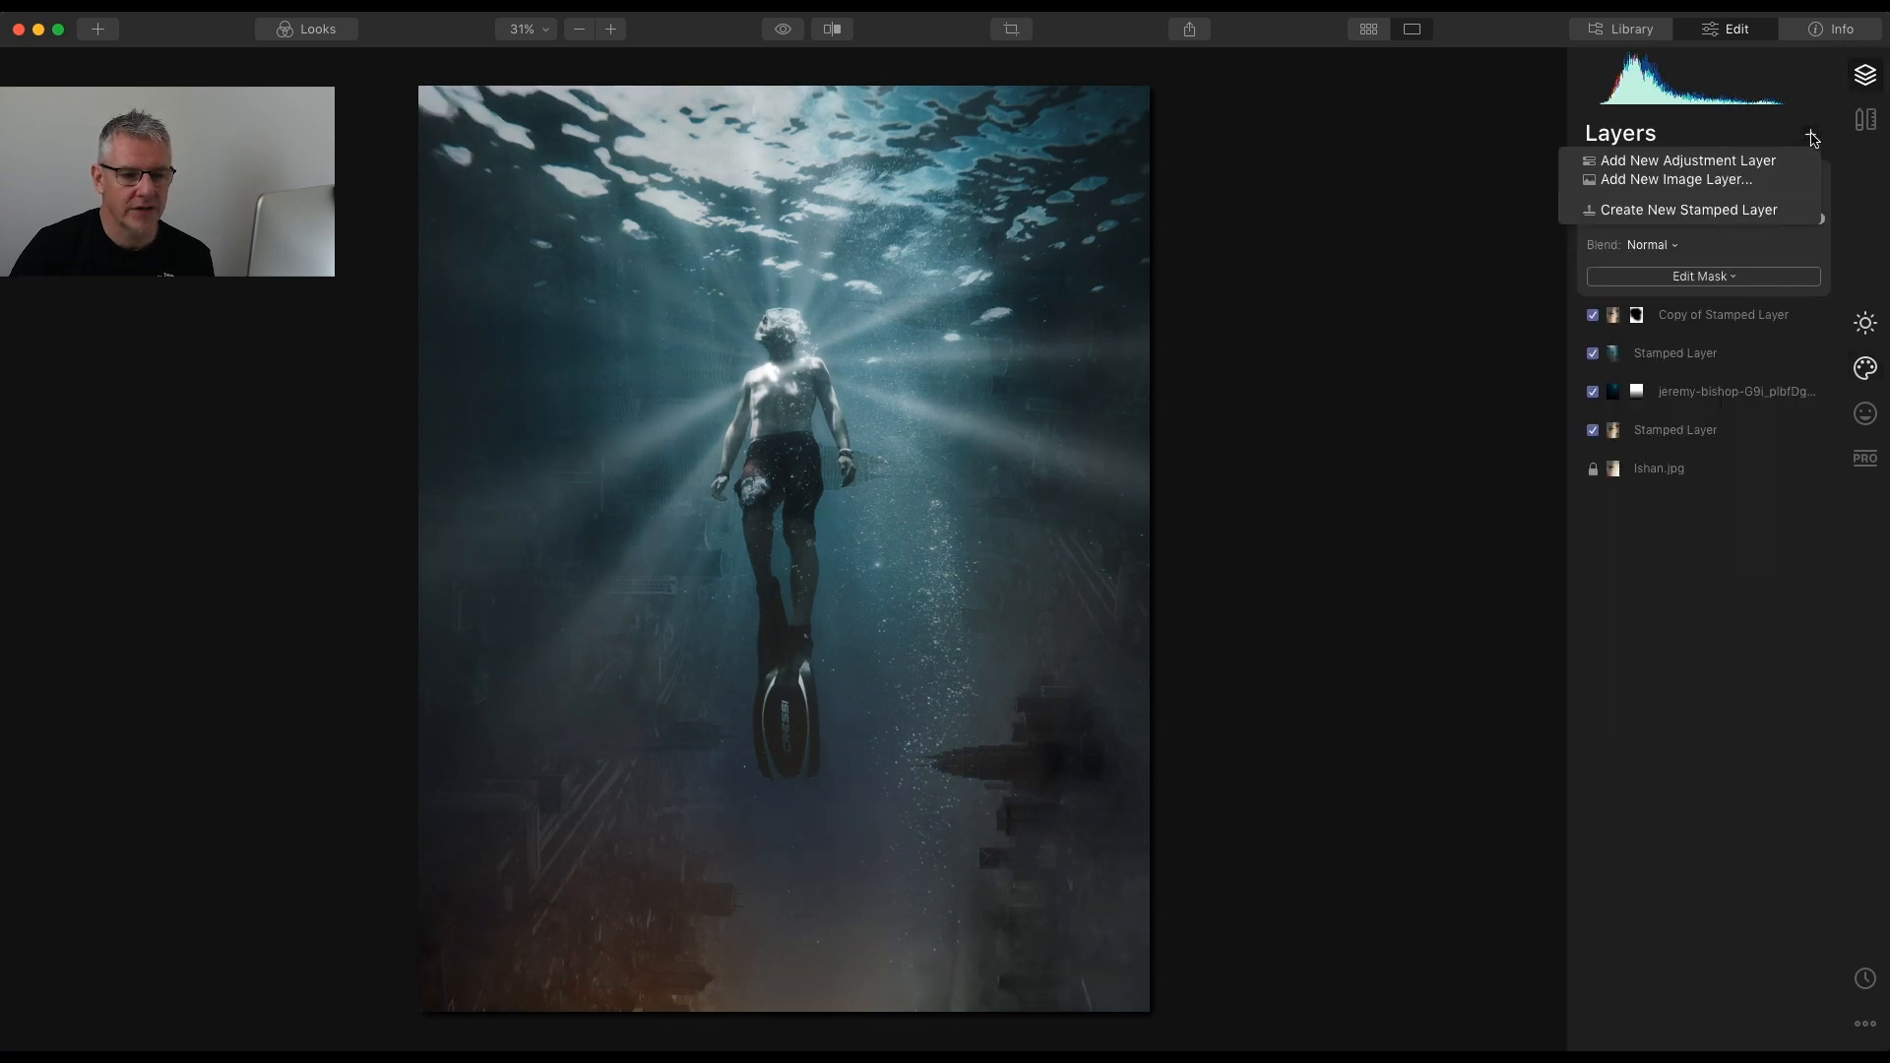
click(1757, 157)
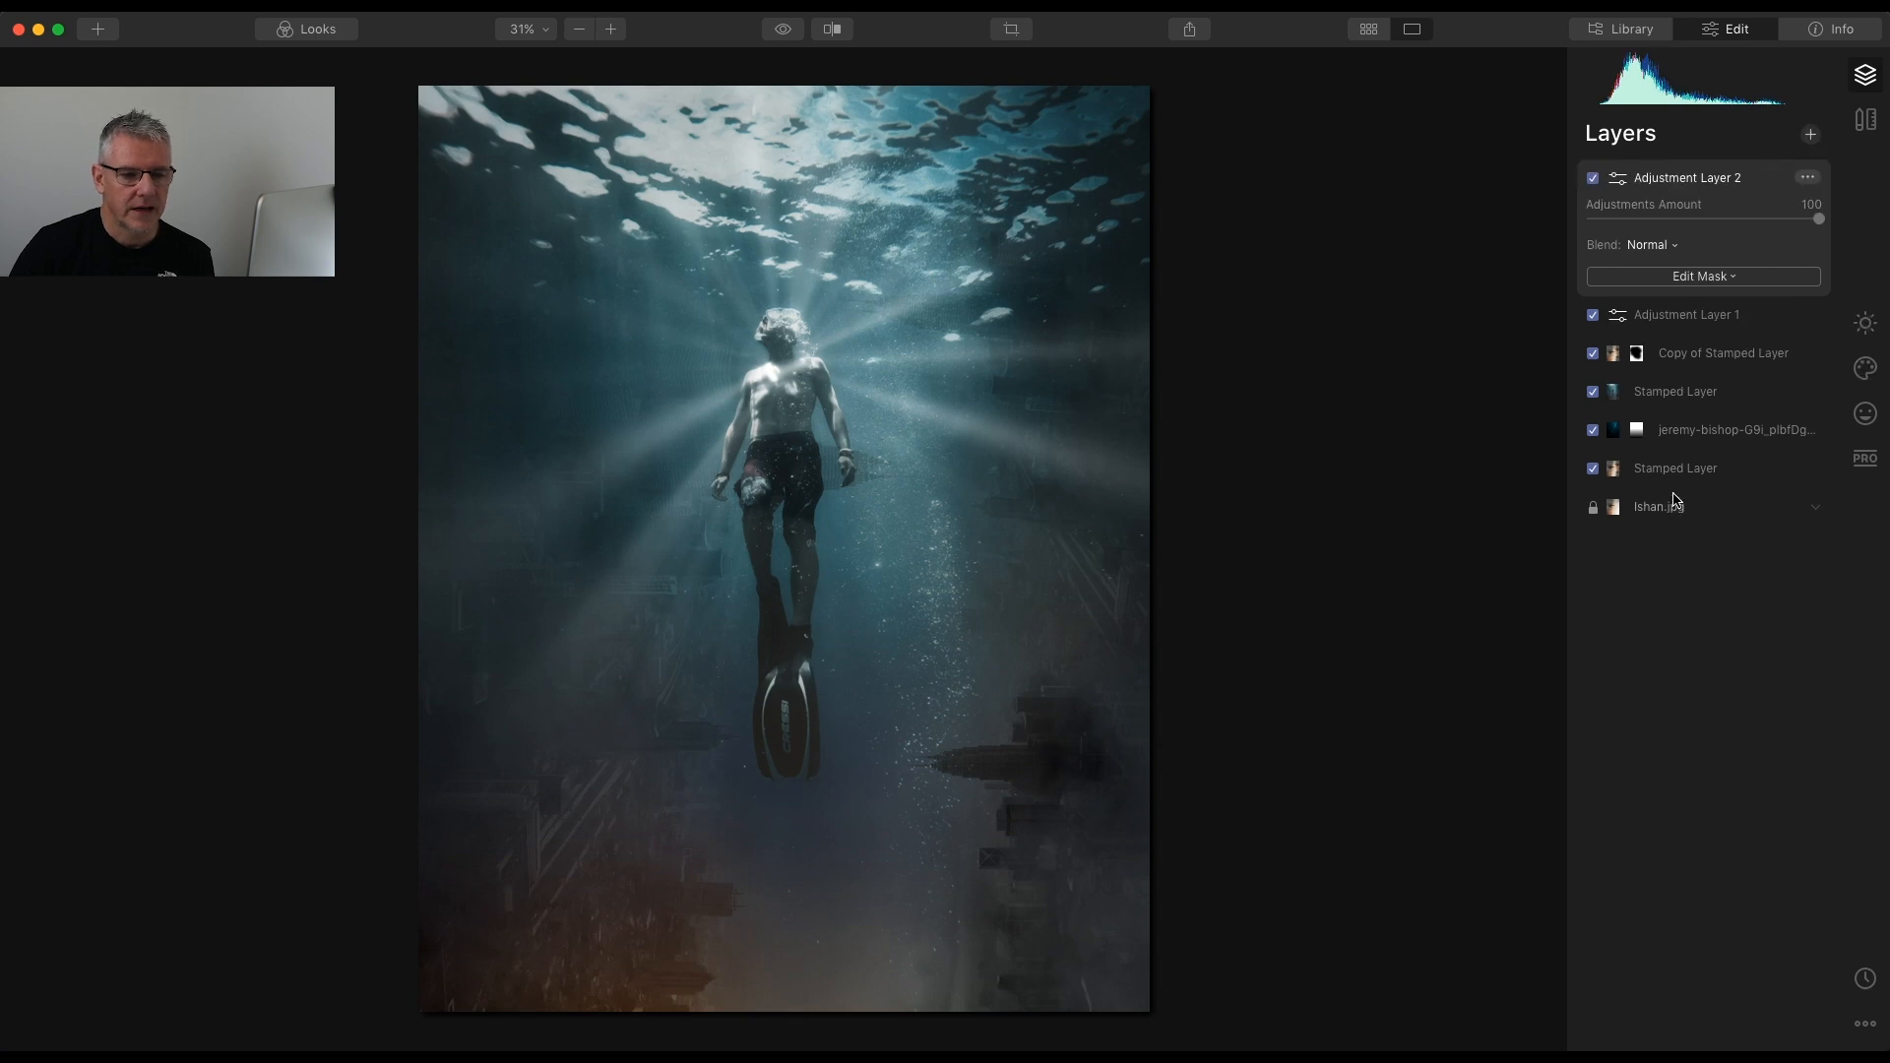
click(1866, 372)
click(1743, 435)
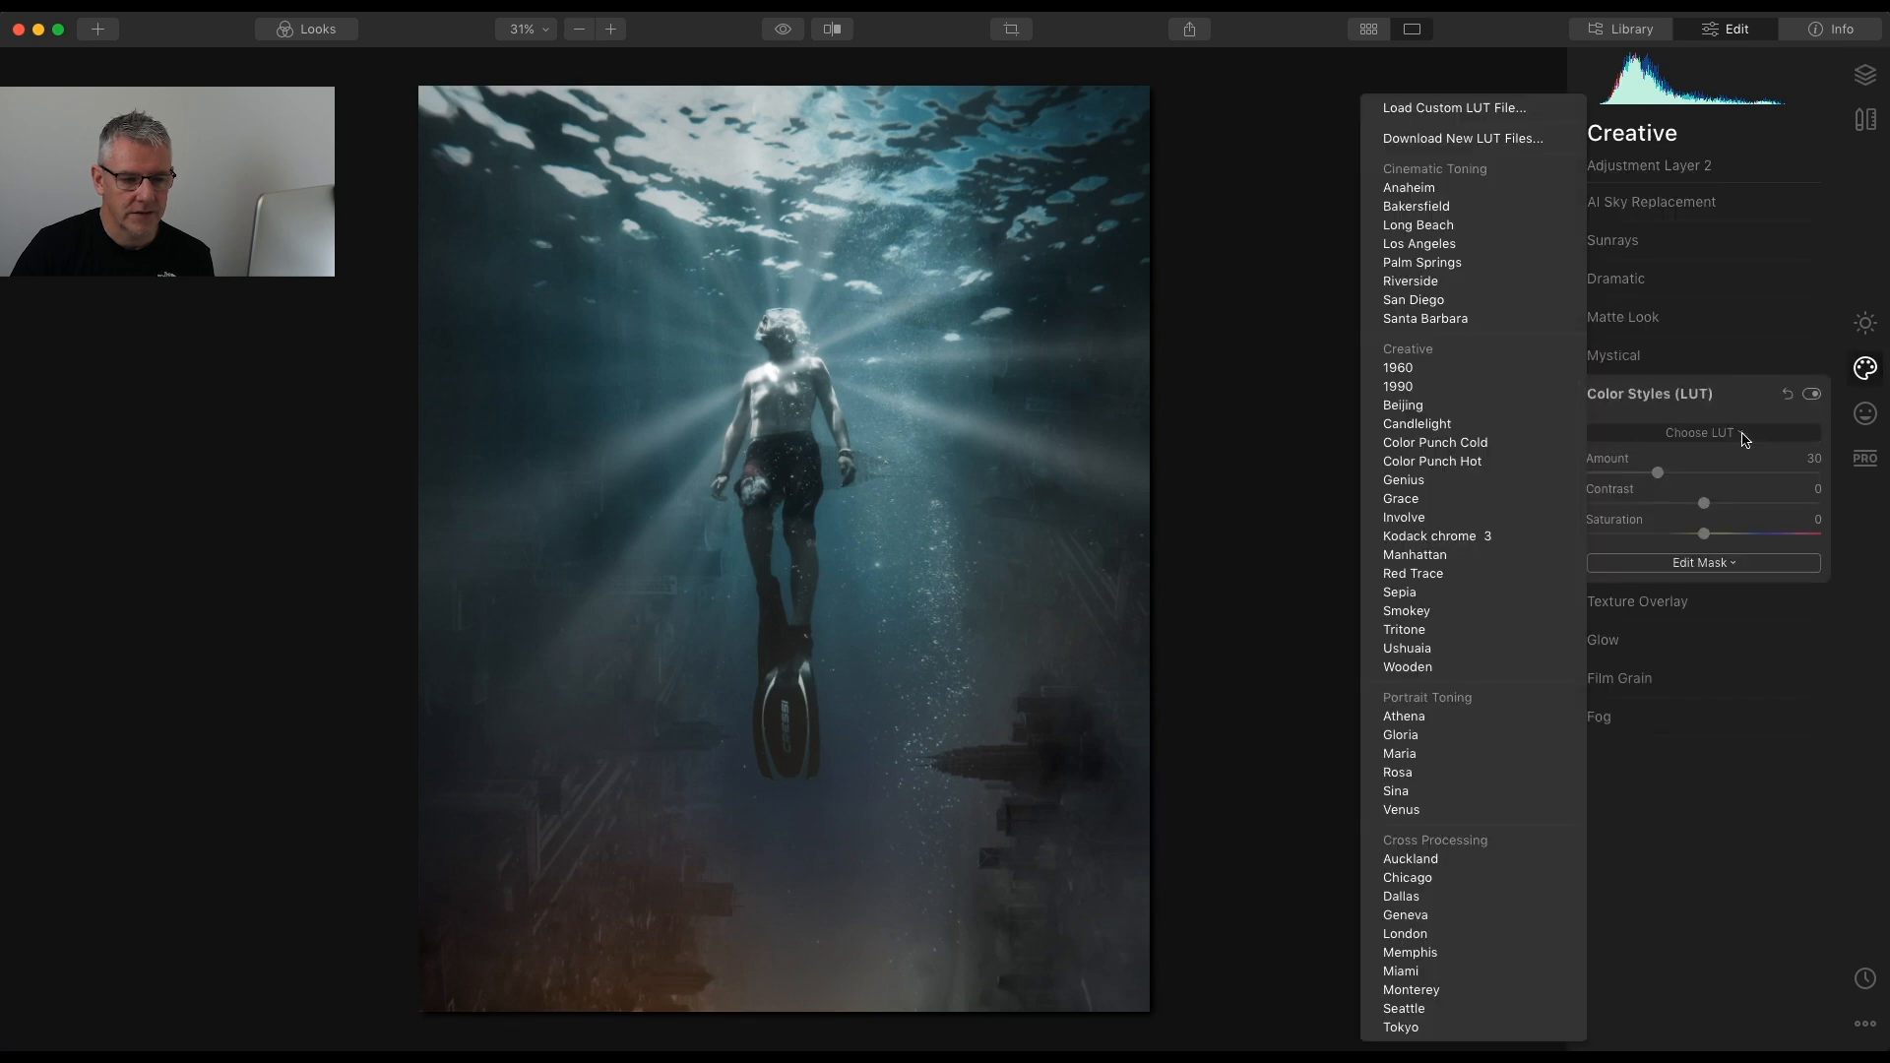
click(1482, 518)
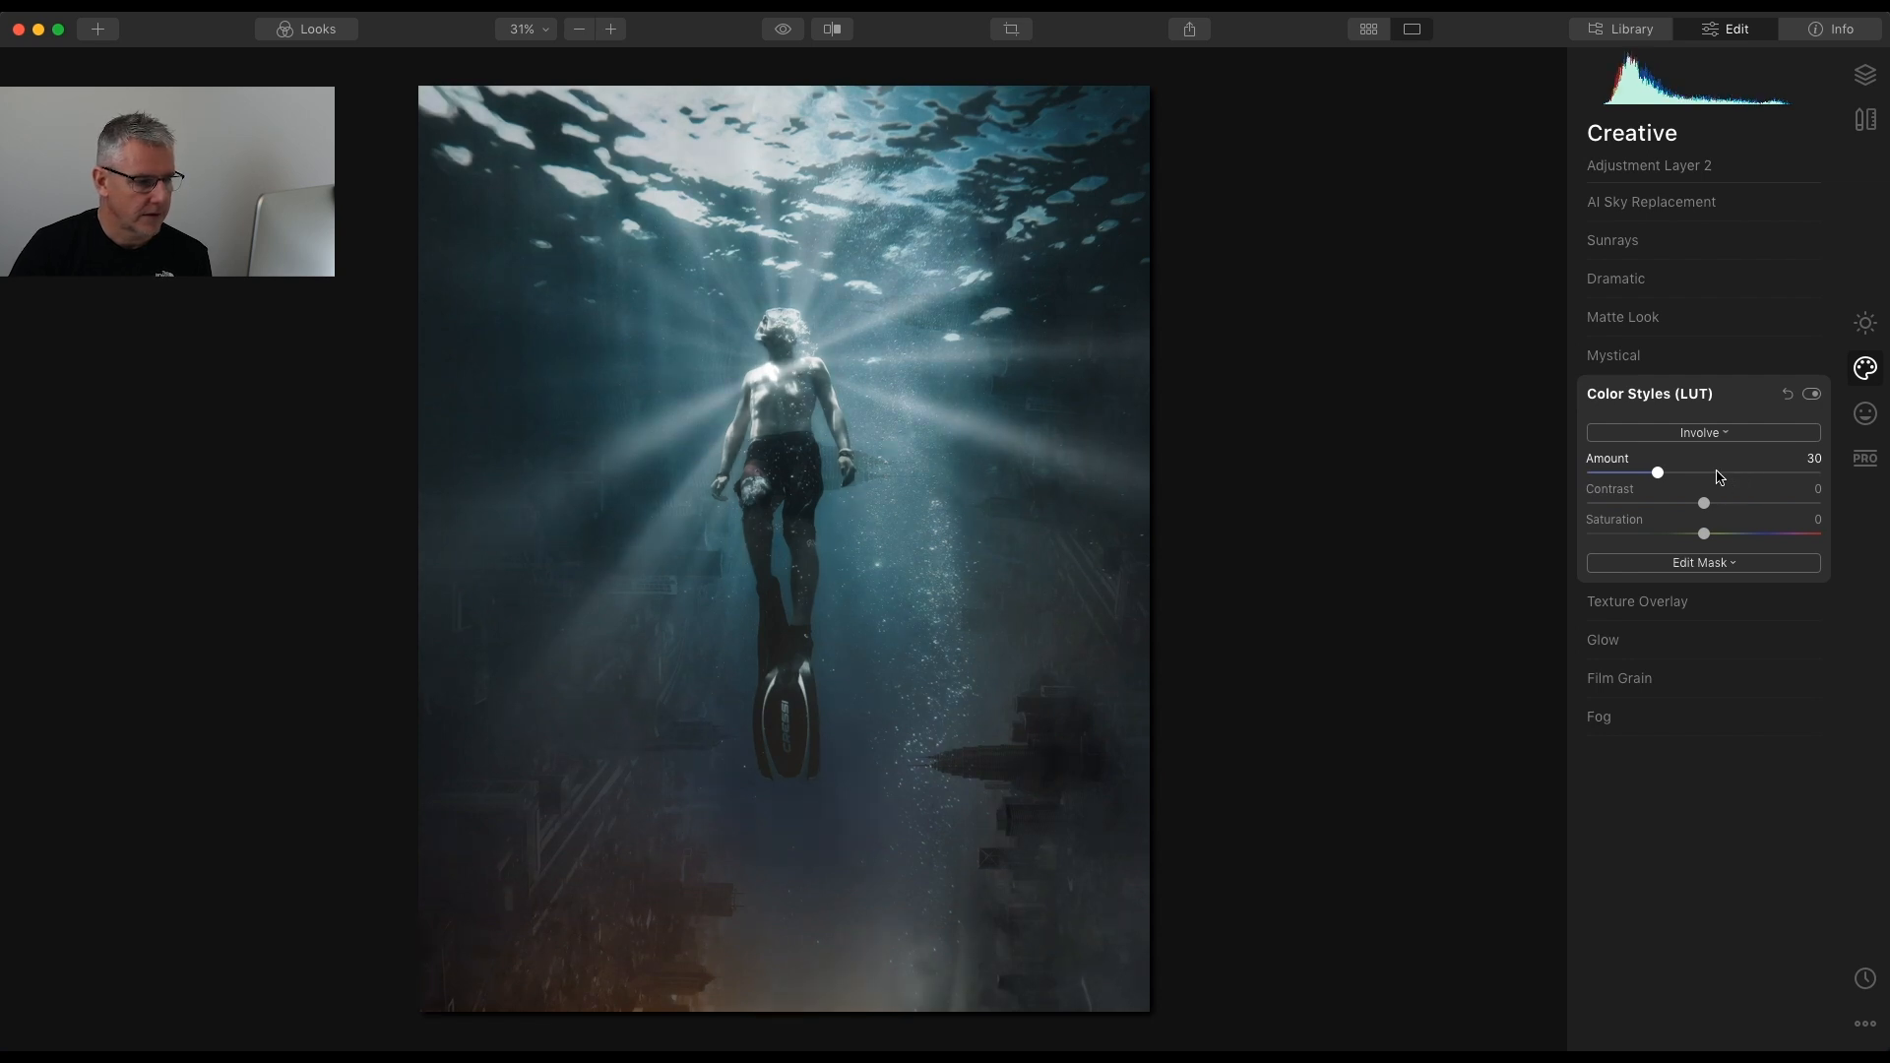
drag(1658, 474, 1626, 475)
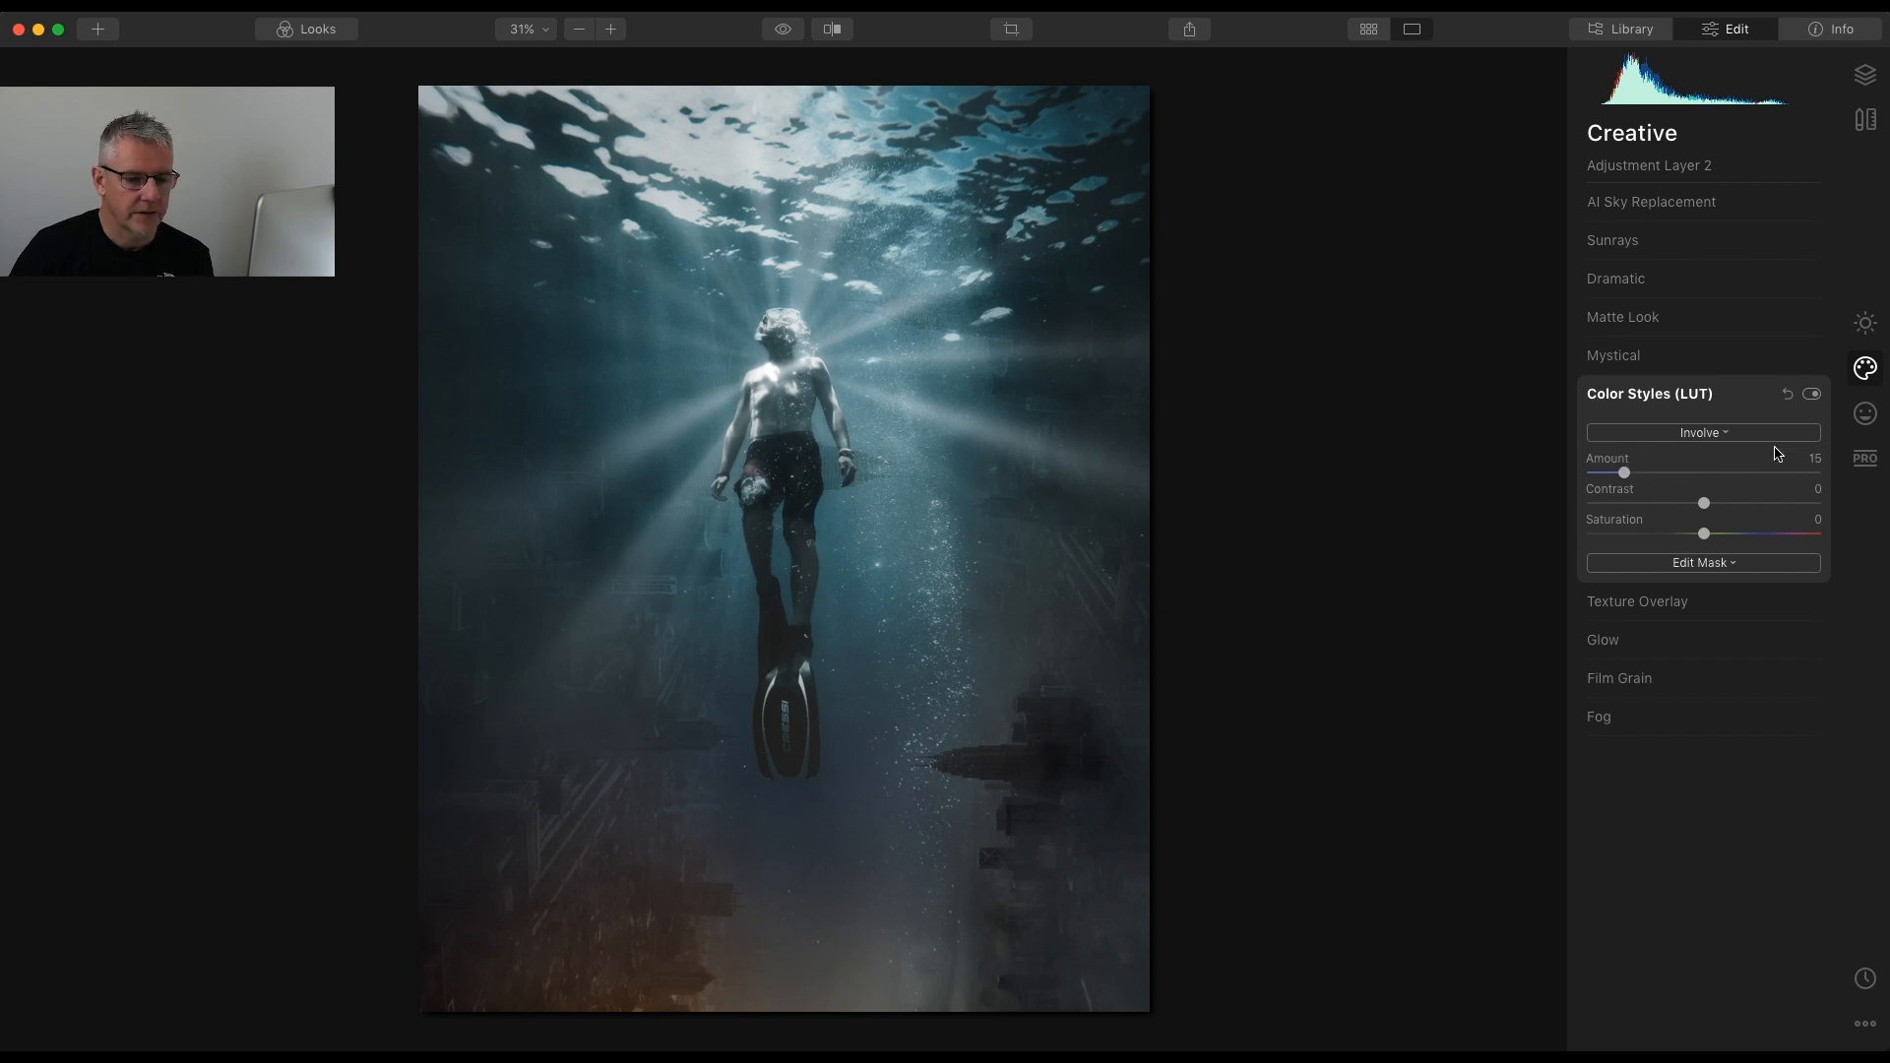
Darken the image edges with a vignette amount of -28 on the second adjustment layer
click(1876, 322)
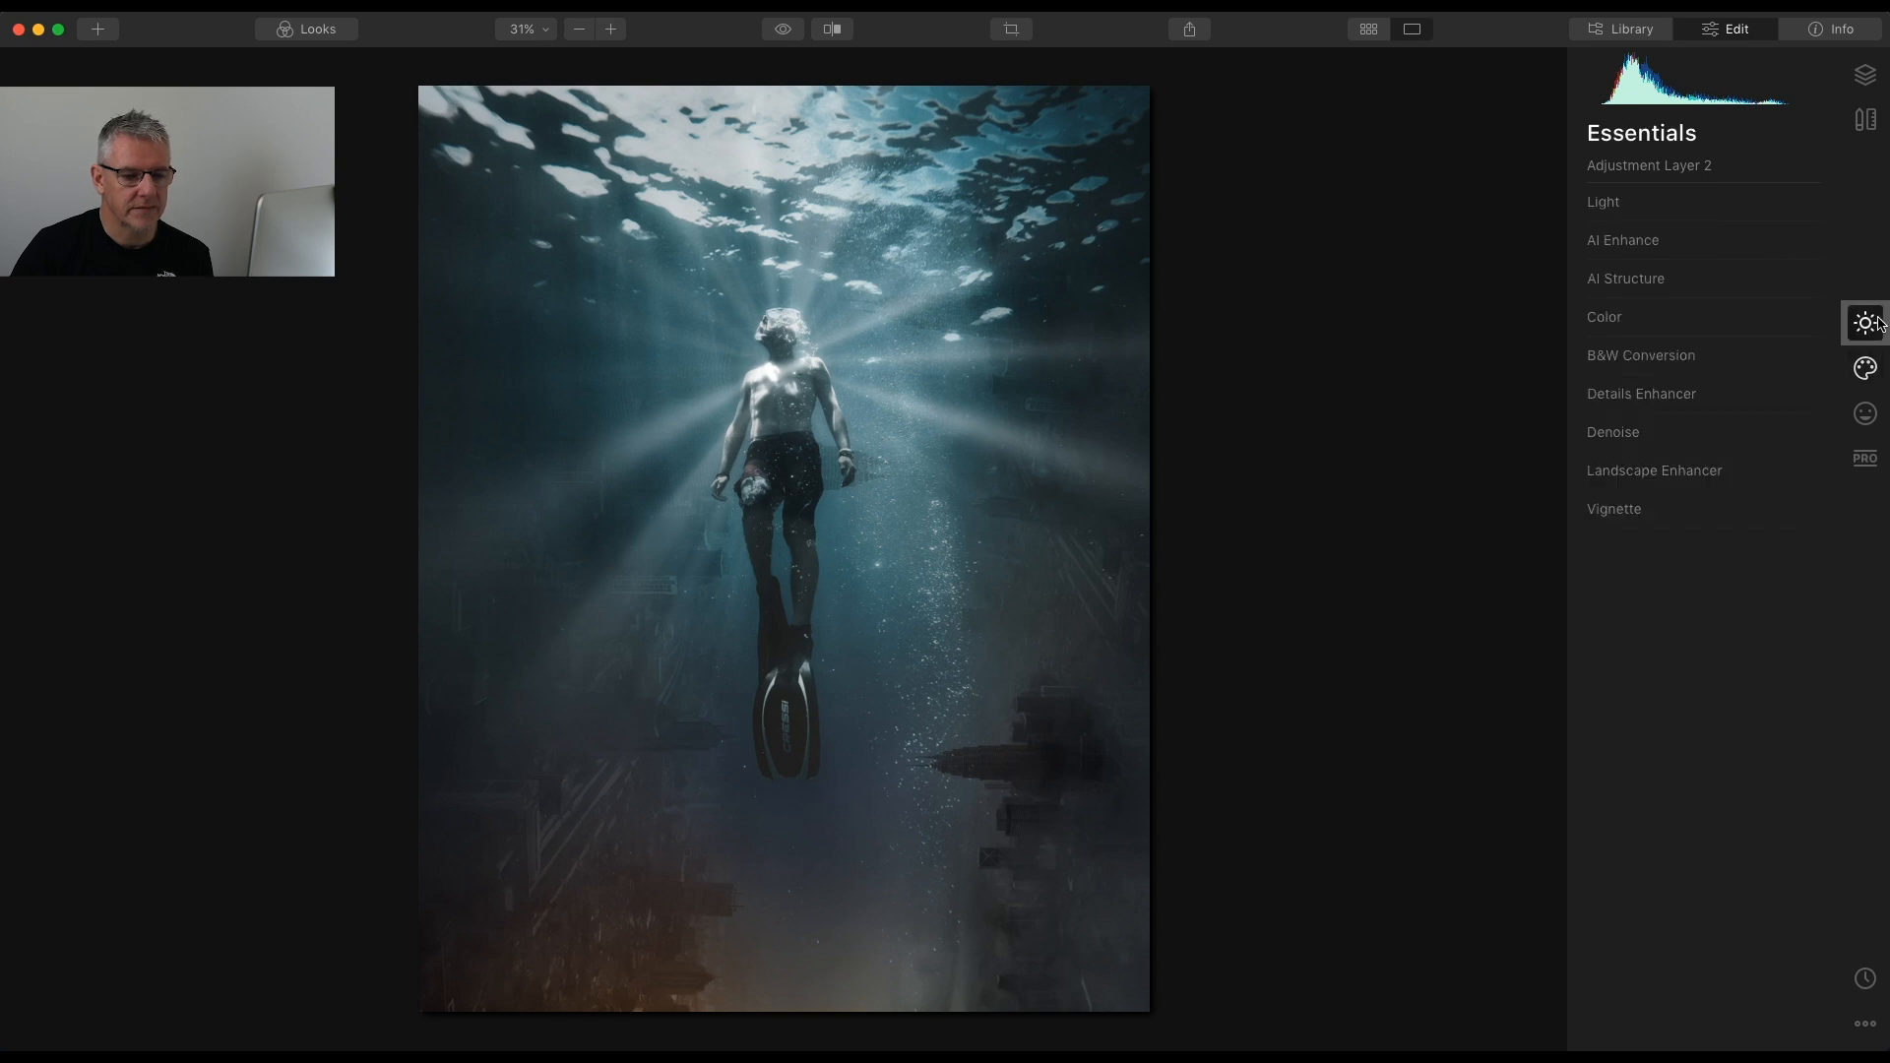
click(1637, 510)
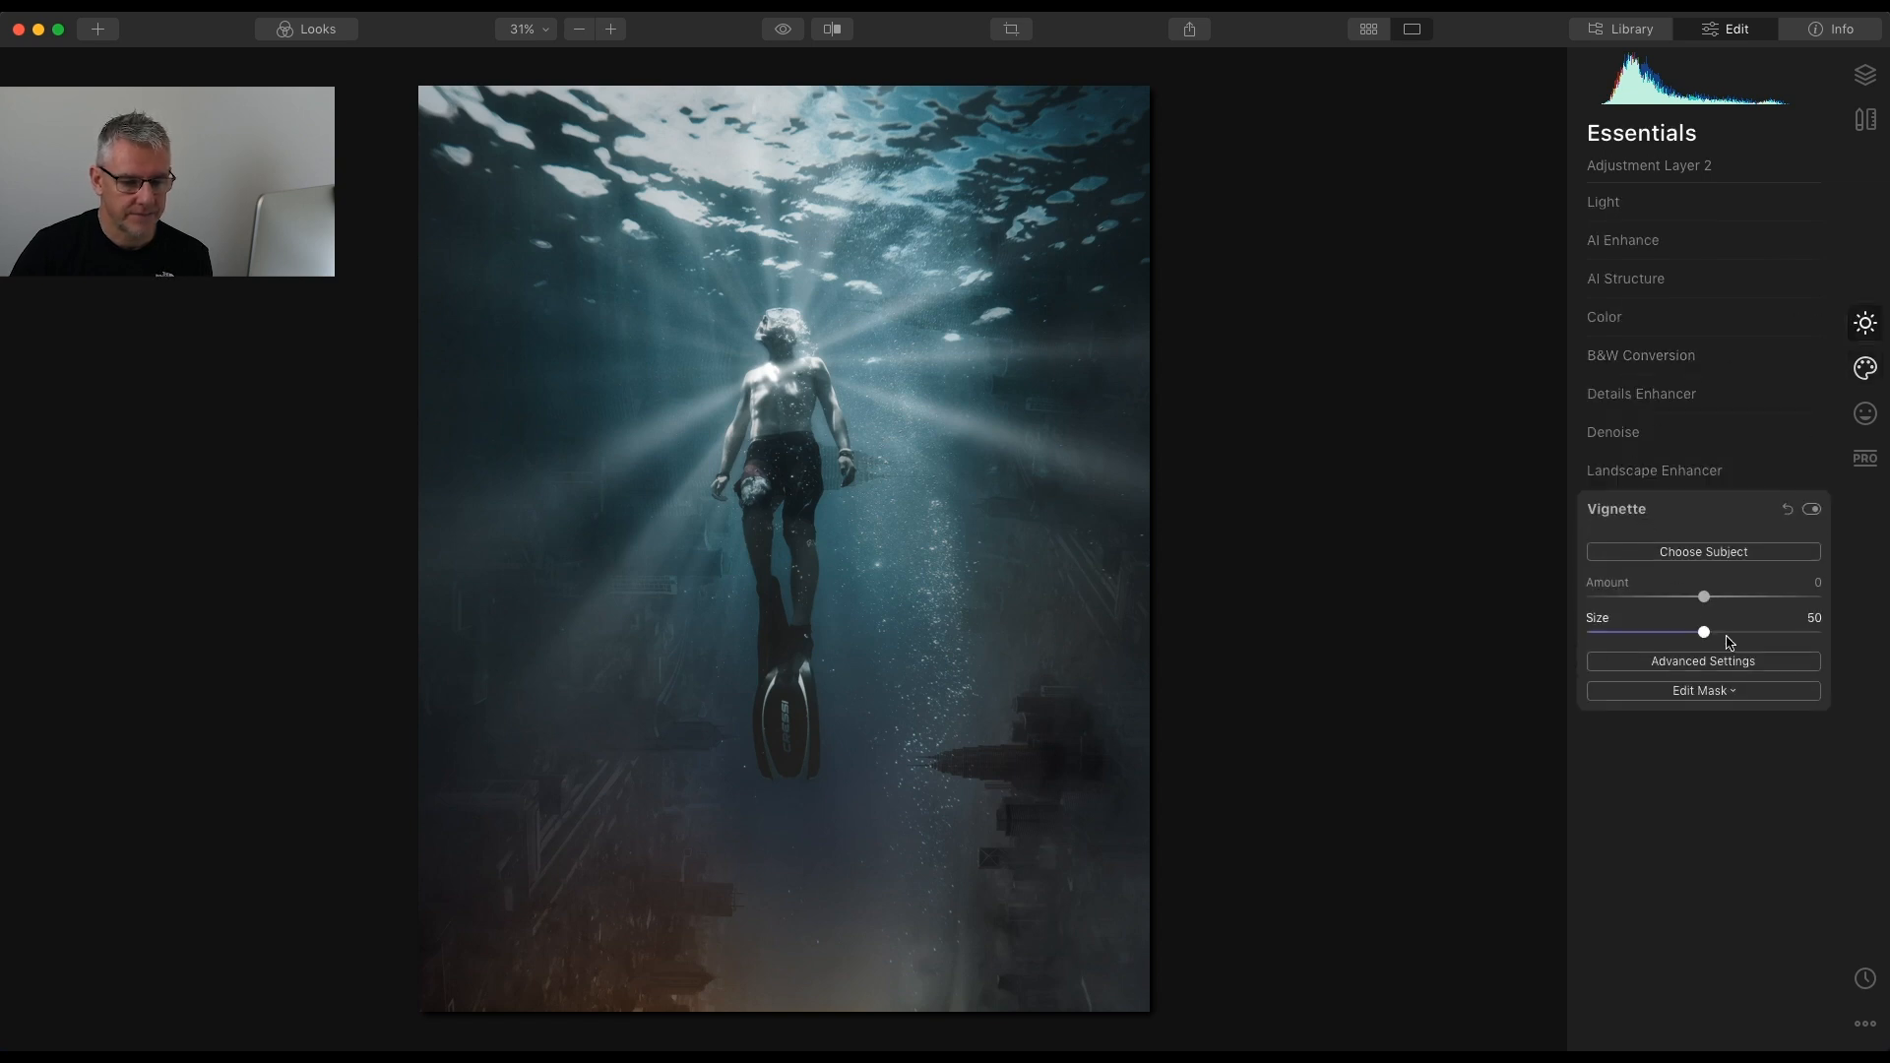
drag(1704, 597, 1671, 604)
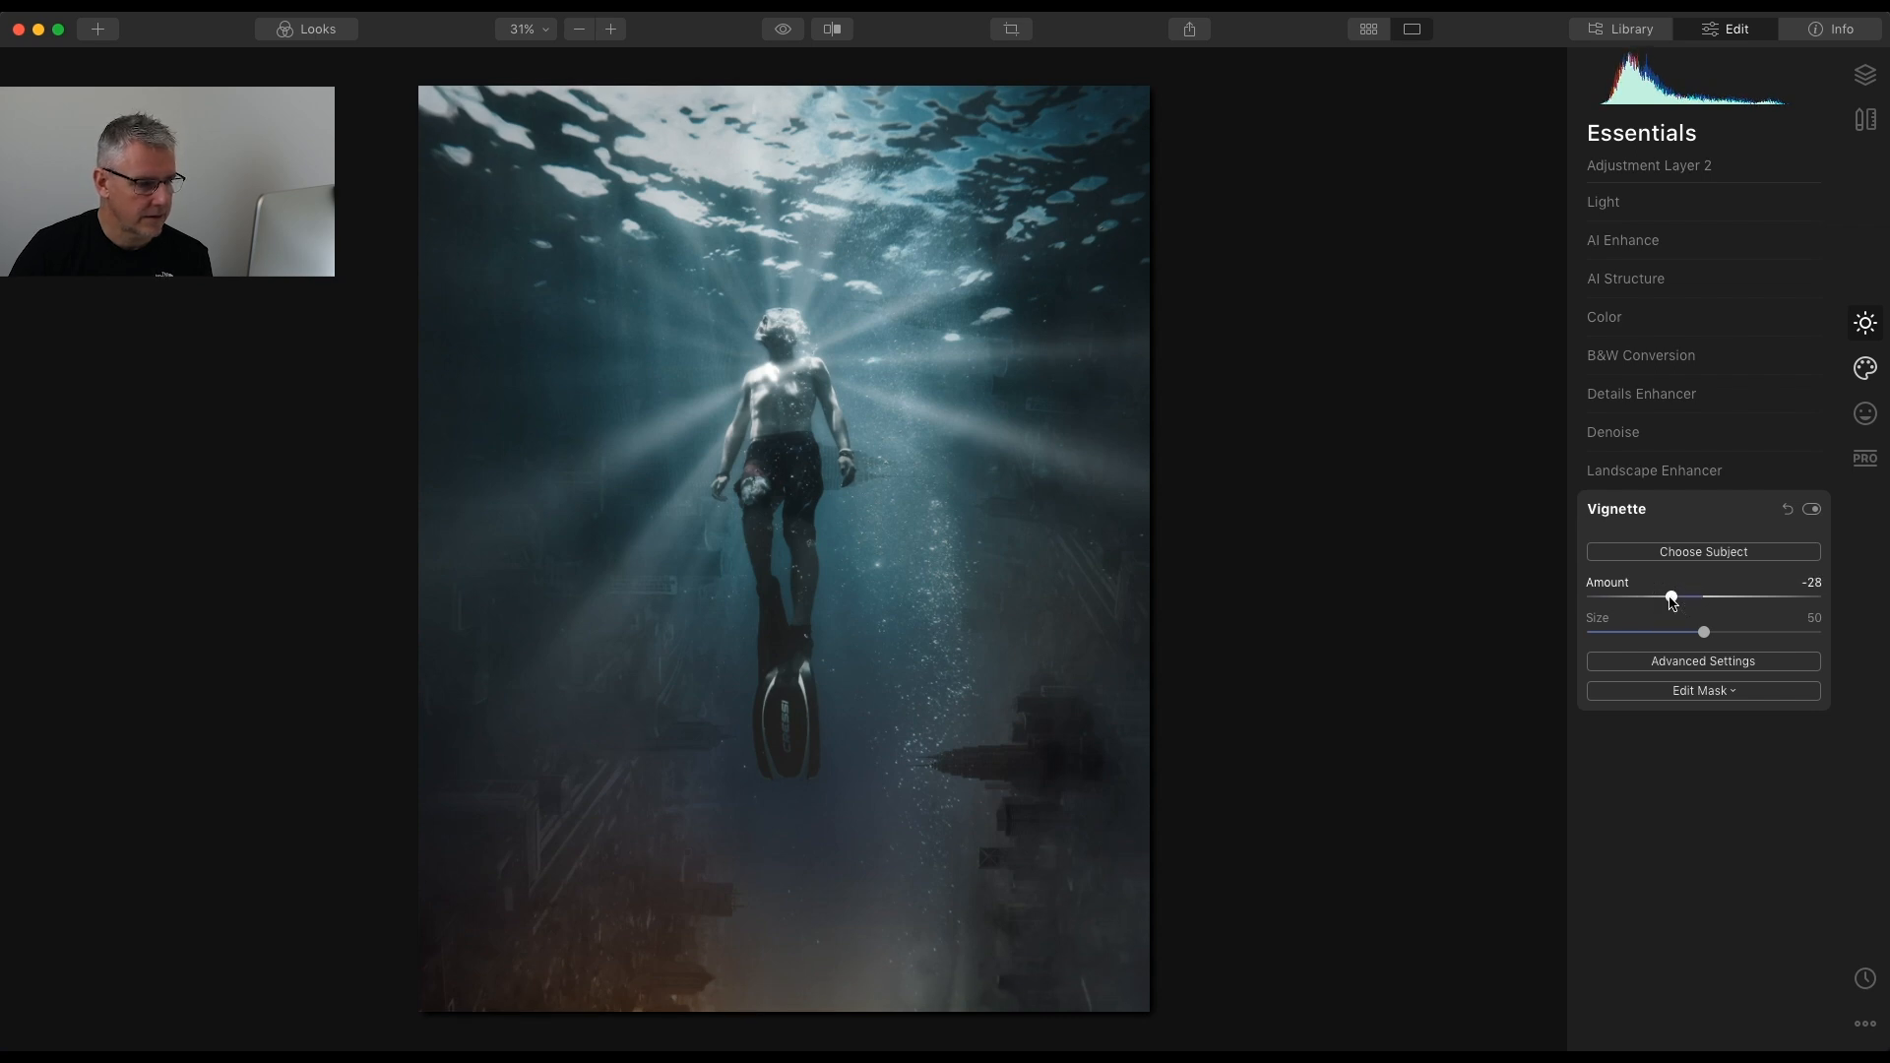